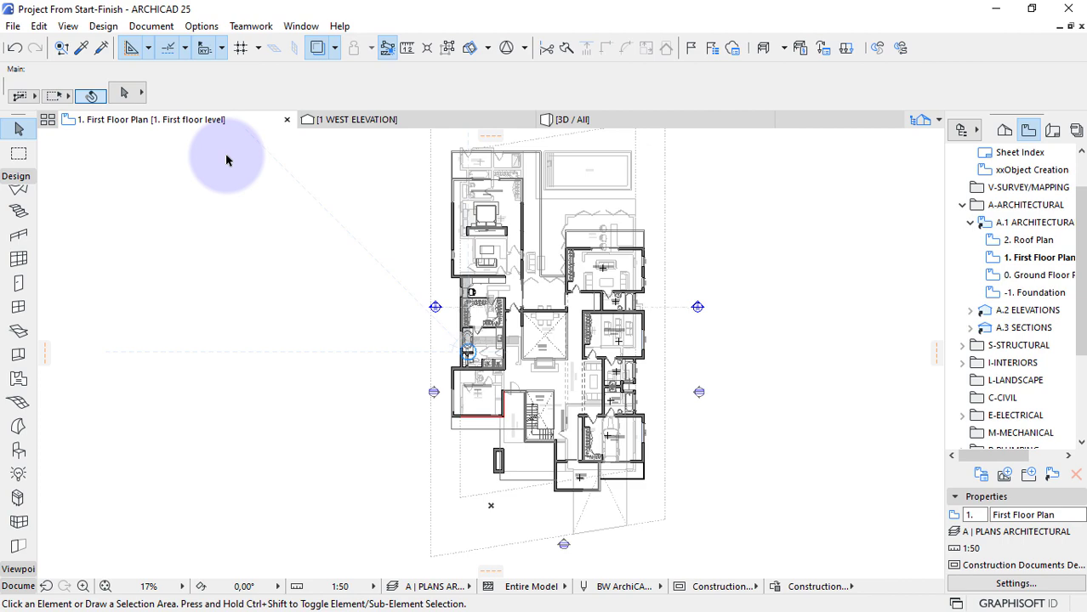
Examine the massing and front facade of the house in the 3D view from several angles.
left_click(632, 124)
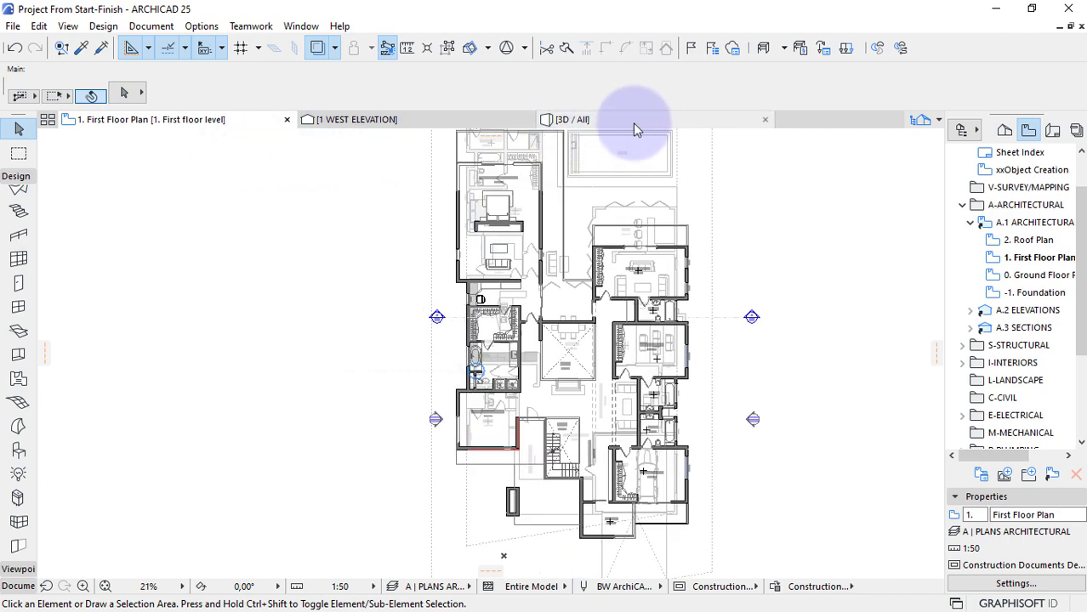
scroll(556, 371, "up", 2)
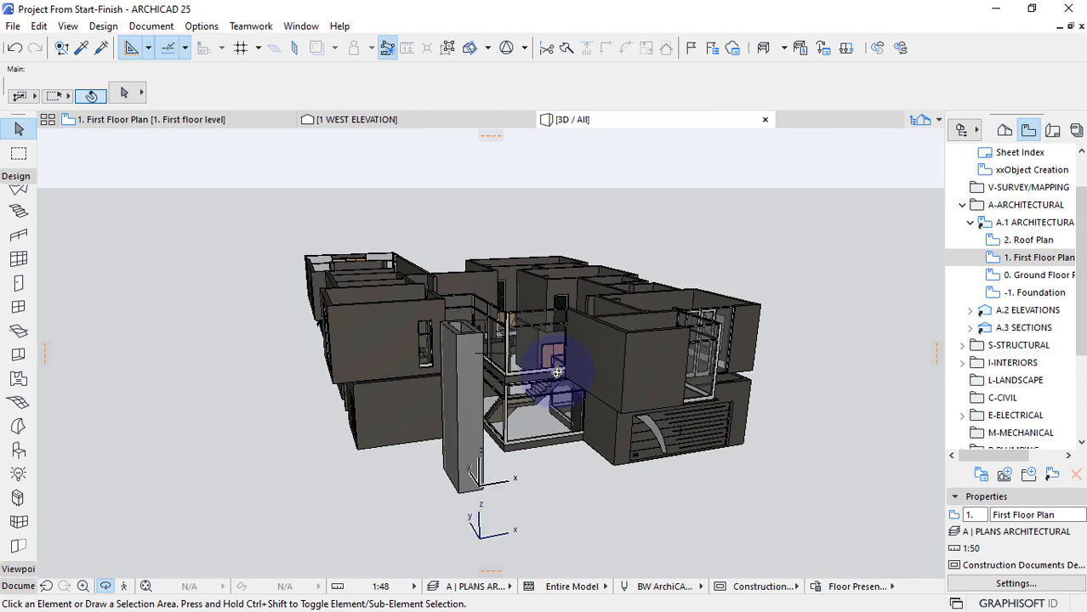
middle_click_drag(557, 372, 671, 431, "shift")
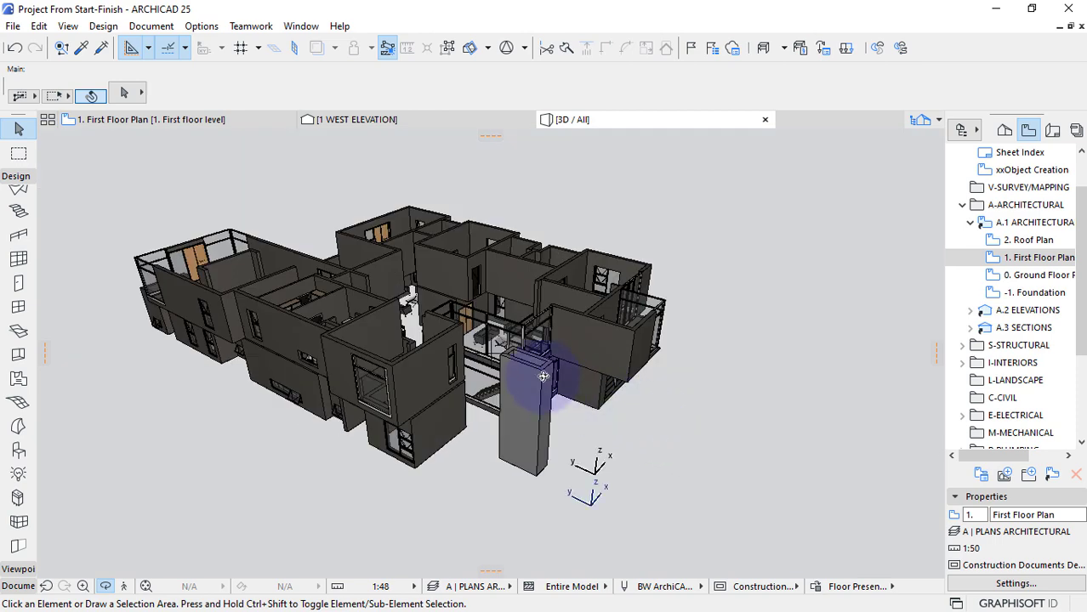
middle_click_drag(626, 408, 514, 362, "shift")
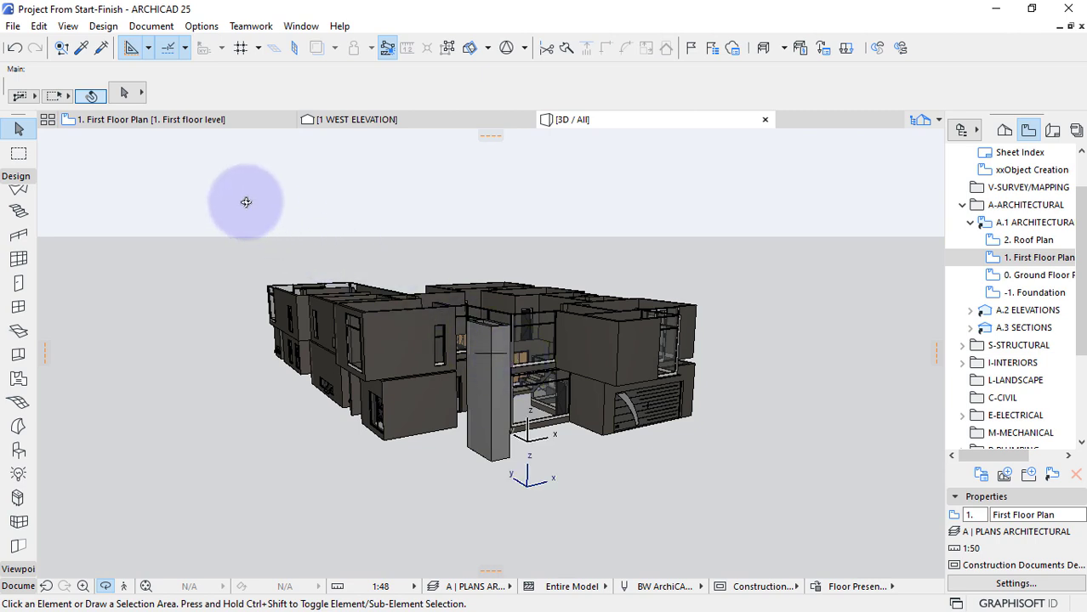
Return to the first floor plan and open the West Elevation from its marker in front of the building.
left_click(253, 122)
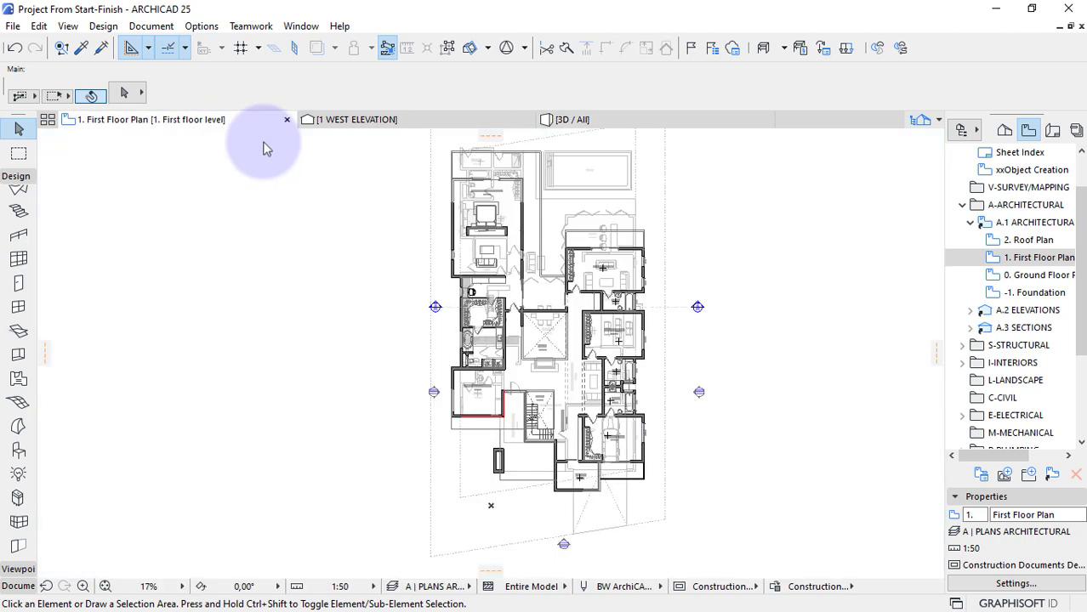
scroll(449, 207, "down", 3)
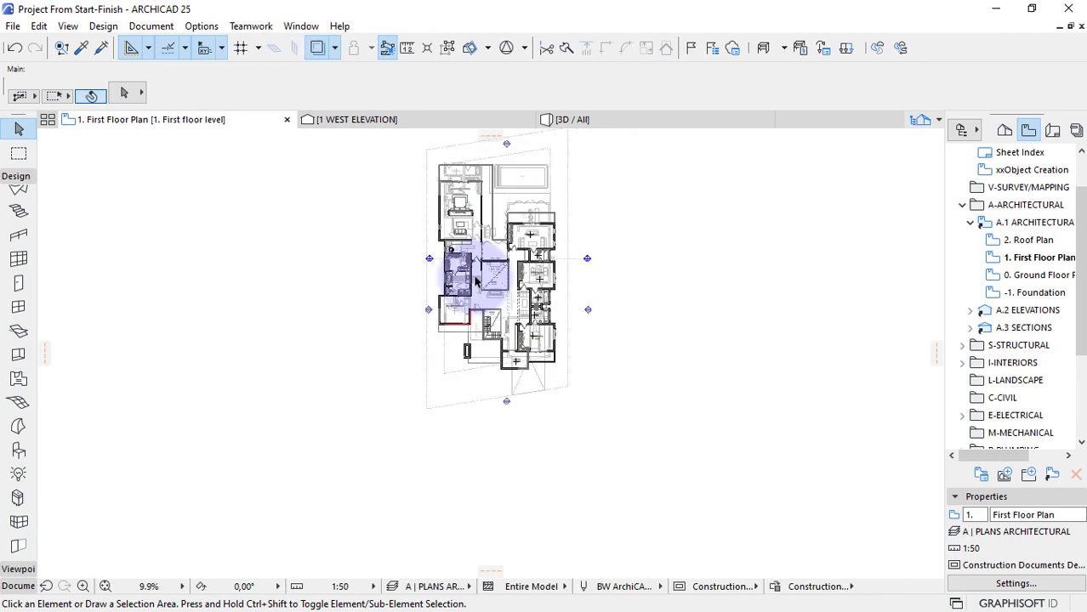
scroll(504, 358, "up", 2)
scroll(502, 357, "up", 1)
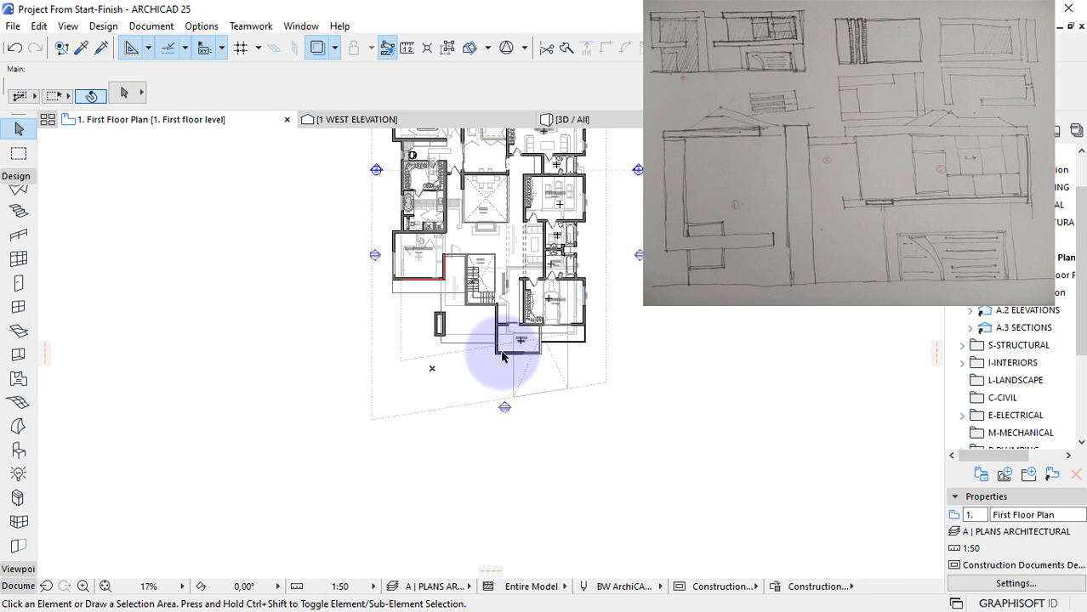
left_click(504, 407)
right_click(740, 221)
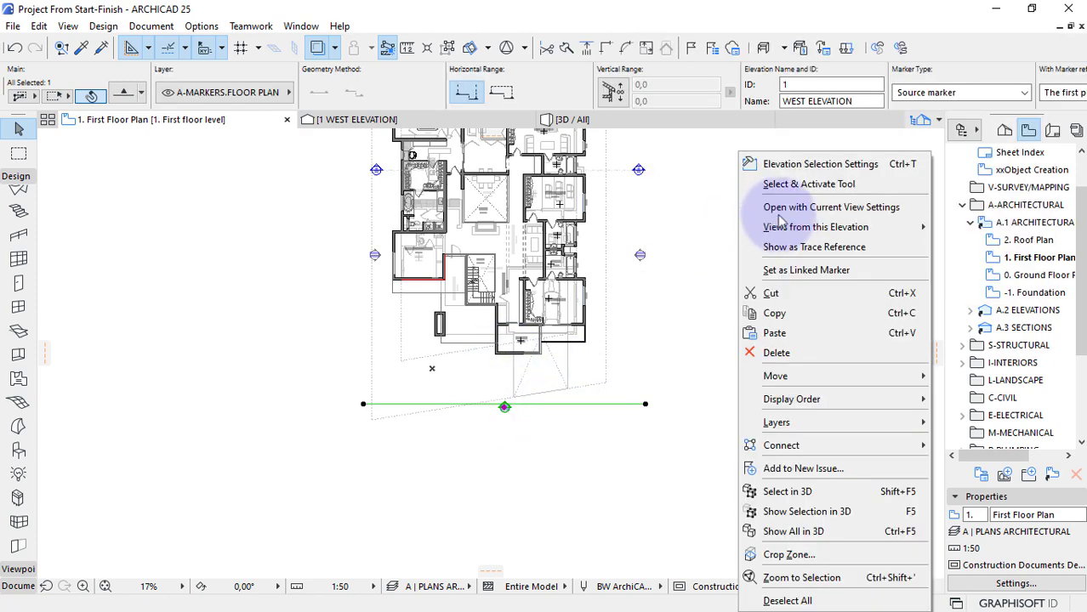
left_click(792, 215)
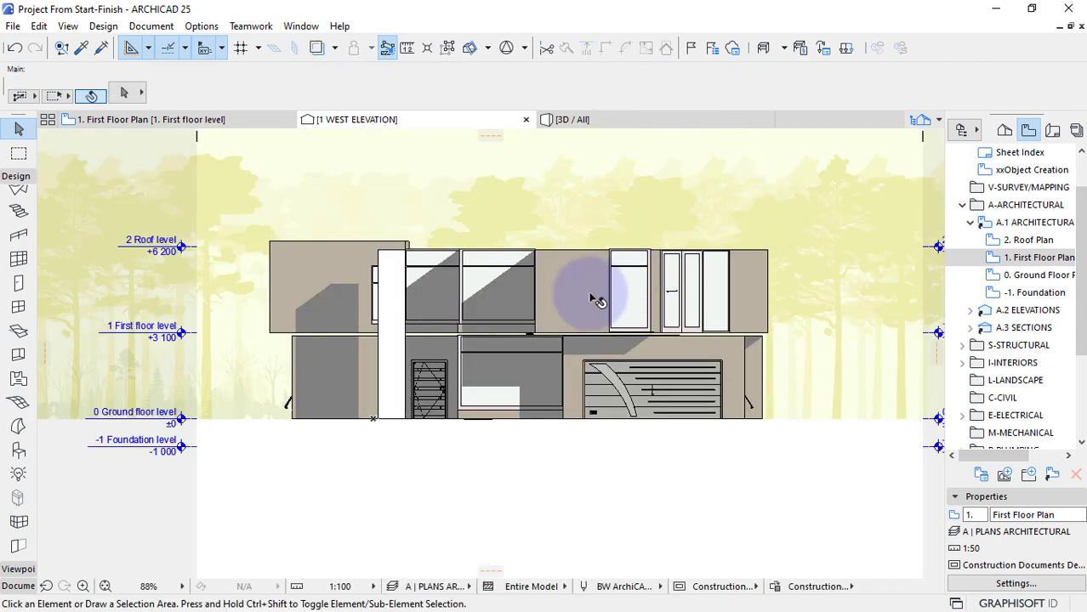
Draw a rectangular polyline from the upper-left corner of the left first-floor block to the ground-floor window's left edge at first floor level.
scroll(587, 294, "up", 2)
scroll(584, 293, "up", 3)
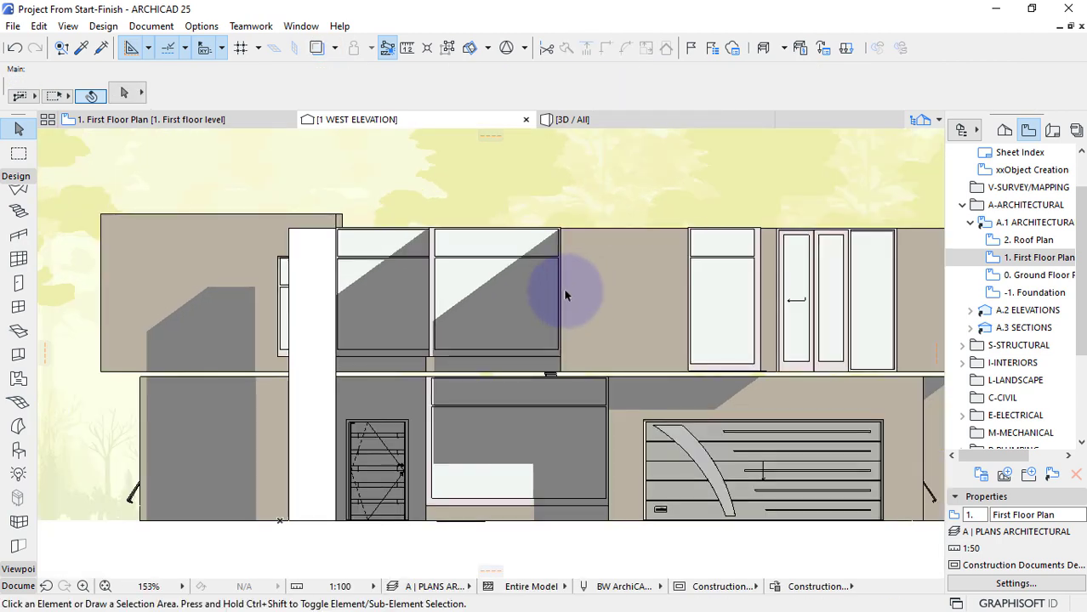
left_click(15, 176)
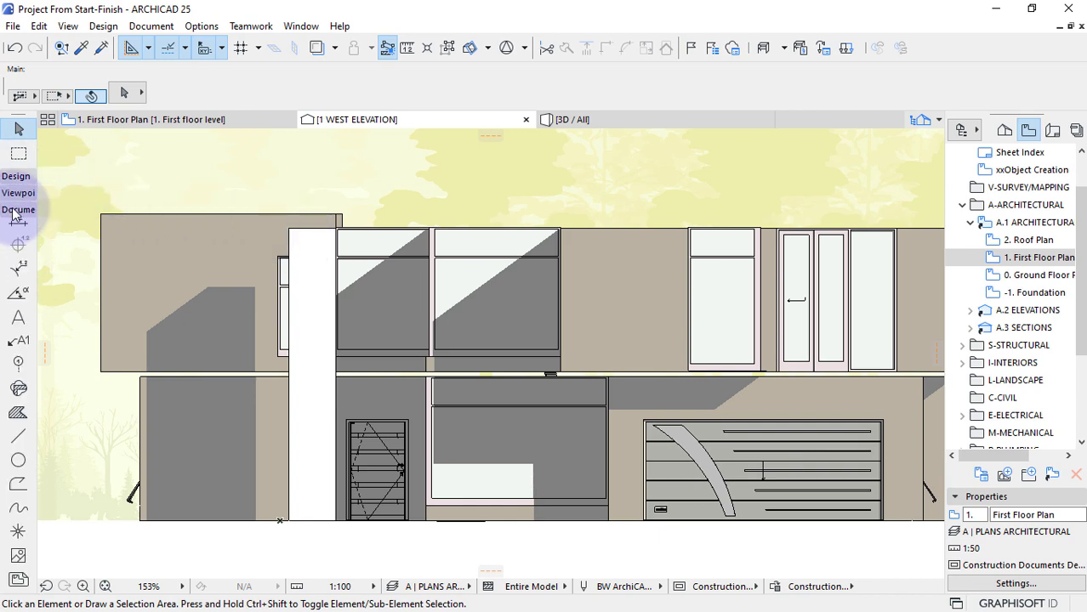
left_click(18, 480)
scroll(56, 449, "down", 2)
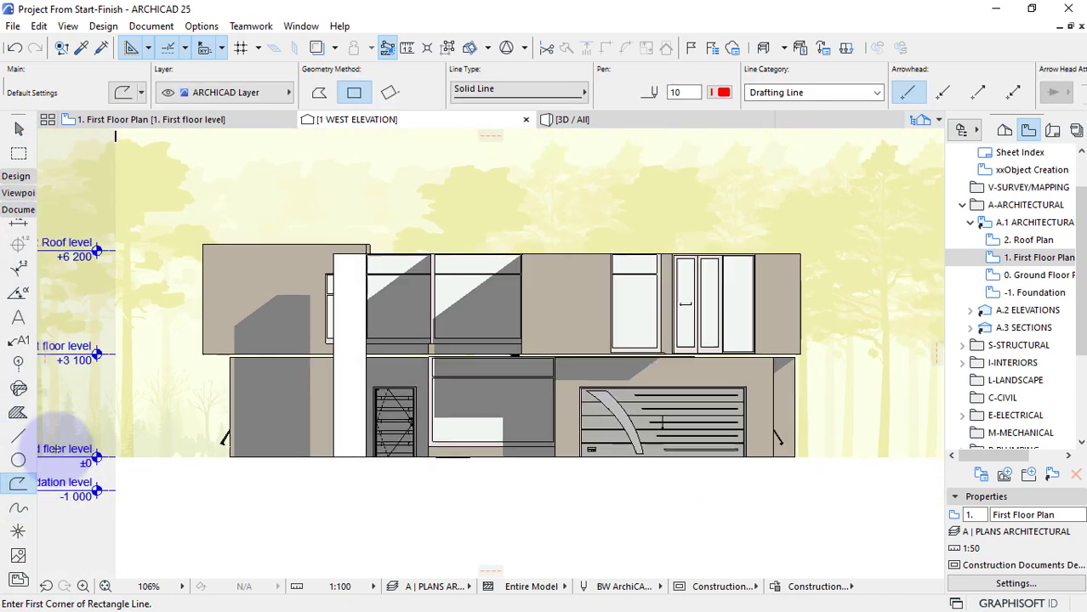
scroll(183, 281, "up", 3)
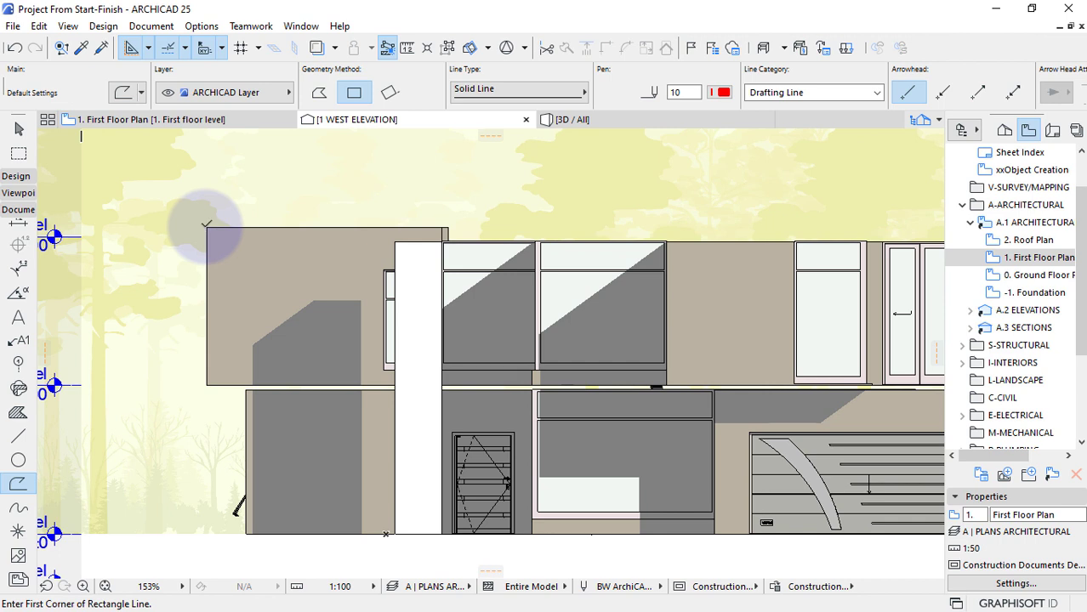
left_click(207, 226)
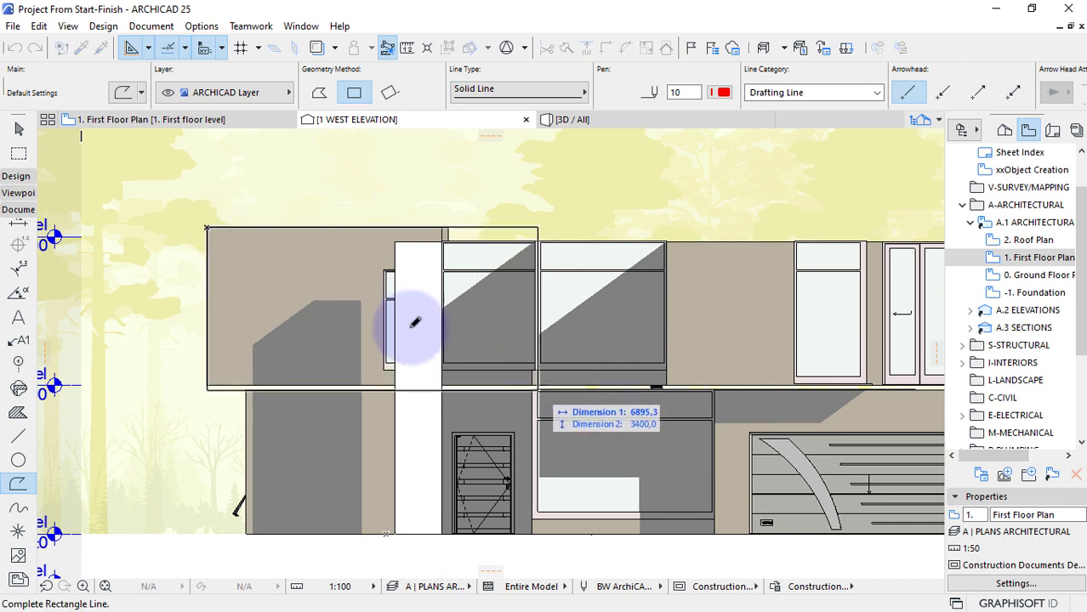
left_click(534, 387)
key("Escape")
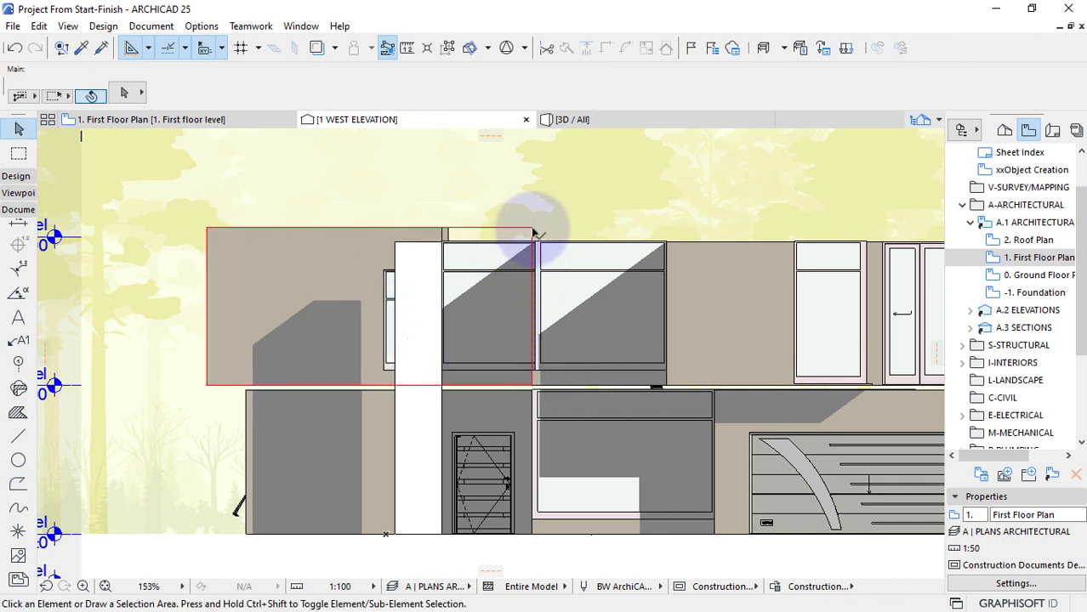
Offset a copy of the rectangle around the left block outward by 600.
left_click(533, 228)
left_click(533, 230)
left_click(743, 336)
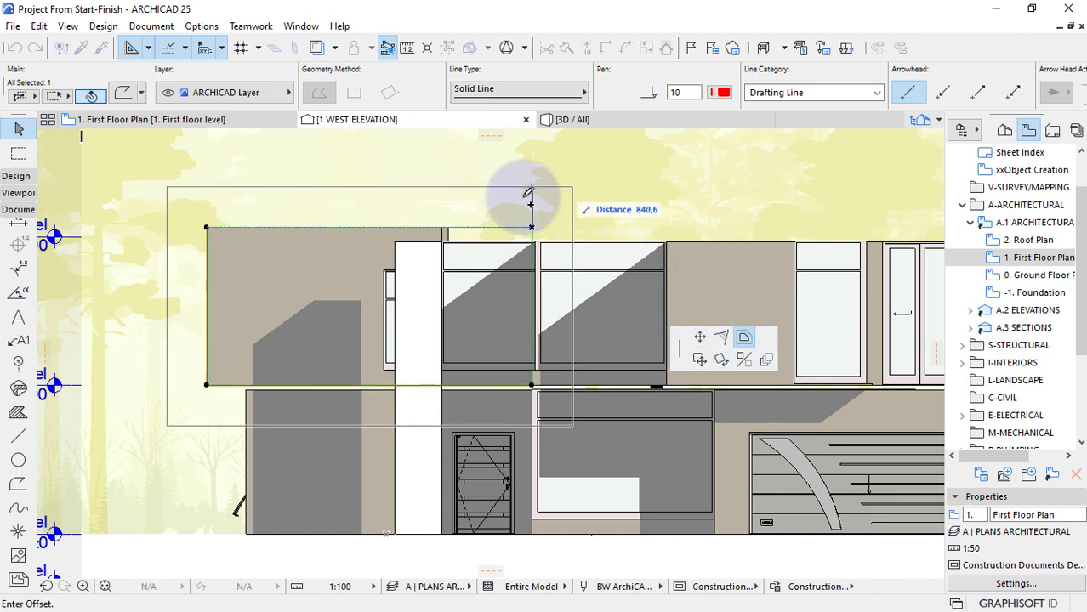
type("600")
key("Return")
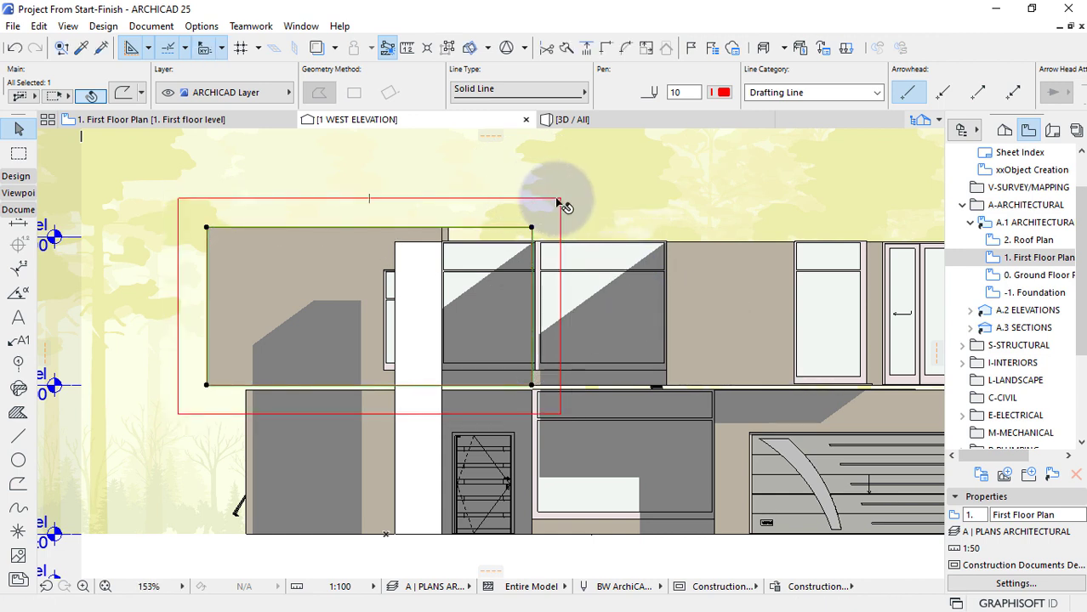
Draw an 800 by 7000 vertical rectangle up from ground level beside the entrance, using the outline's polyline settings.
left_click(558, 198, "alt")
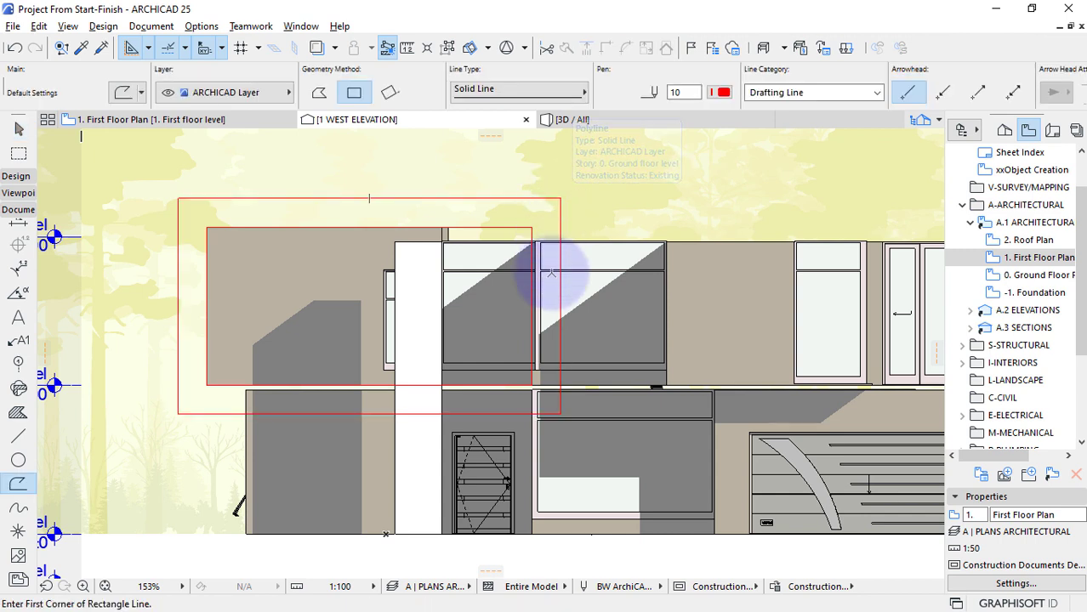
left_click(532, 534)
left_click(536, 534)
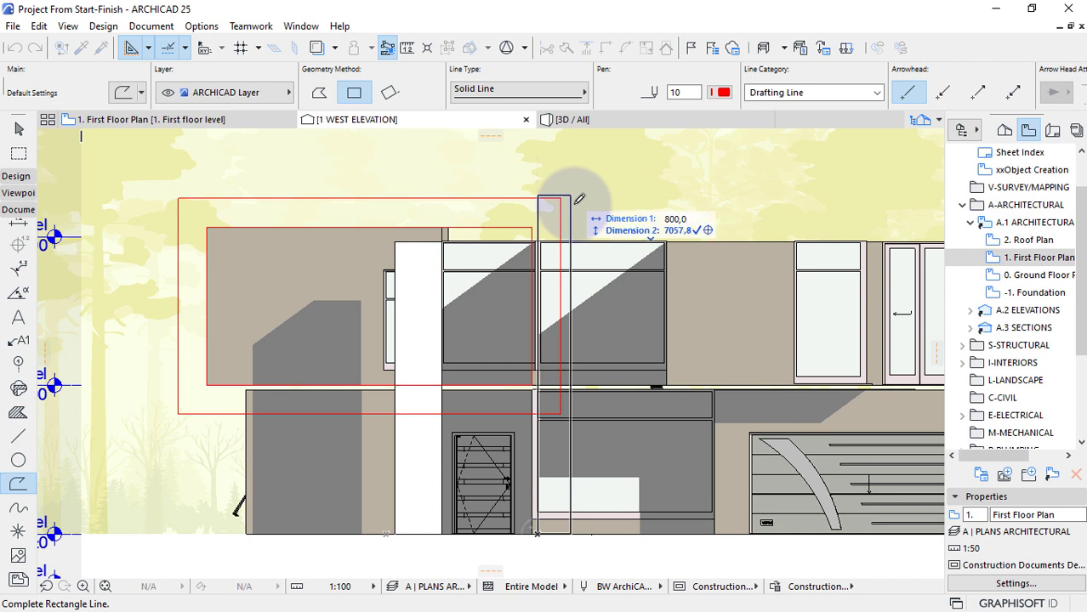
key("Tab")
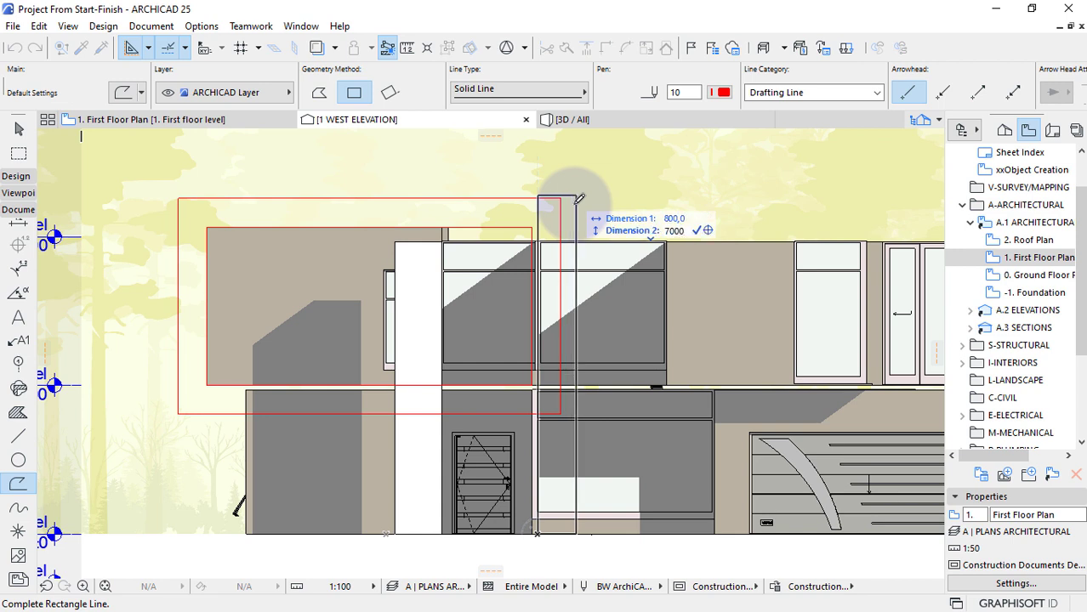
key("Return")
key("Escape")
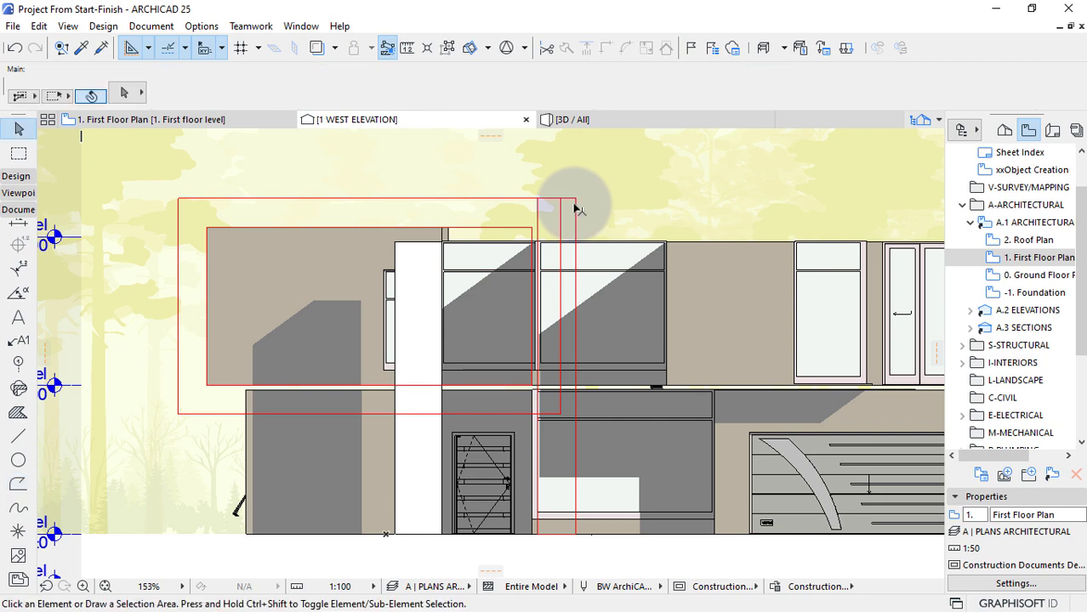
Move the tall vertical rectangle so its lower-left corner meets the left edge of the ground-floor window frame.
left_click(575, 205)
scroll(529, 542, "up", 5)
key("ctrl+d")
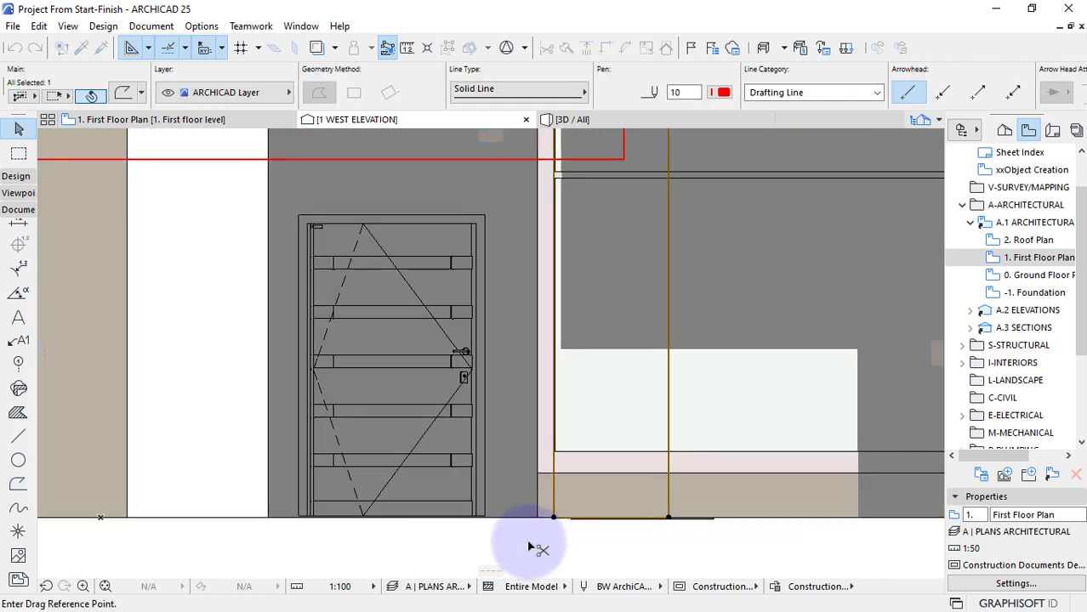
left_click(554, 517)
left_click(539, 517)
scroll(540, 524, "down", 5)
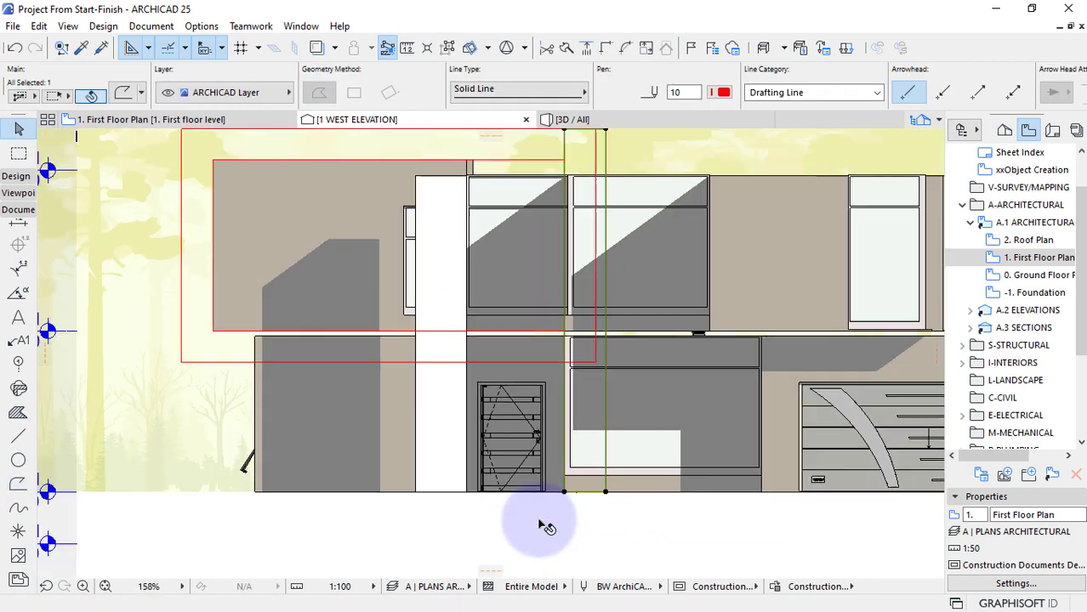
Pull the outer frame's right edge back to the left edge of the tall vertical rectangle.
scroll(539, 505, "down", 2)
scroll(533, 256, "up", 5)
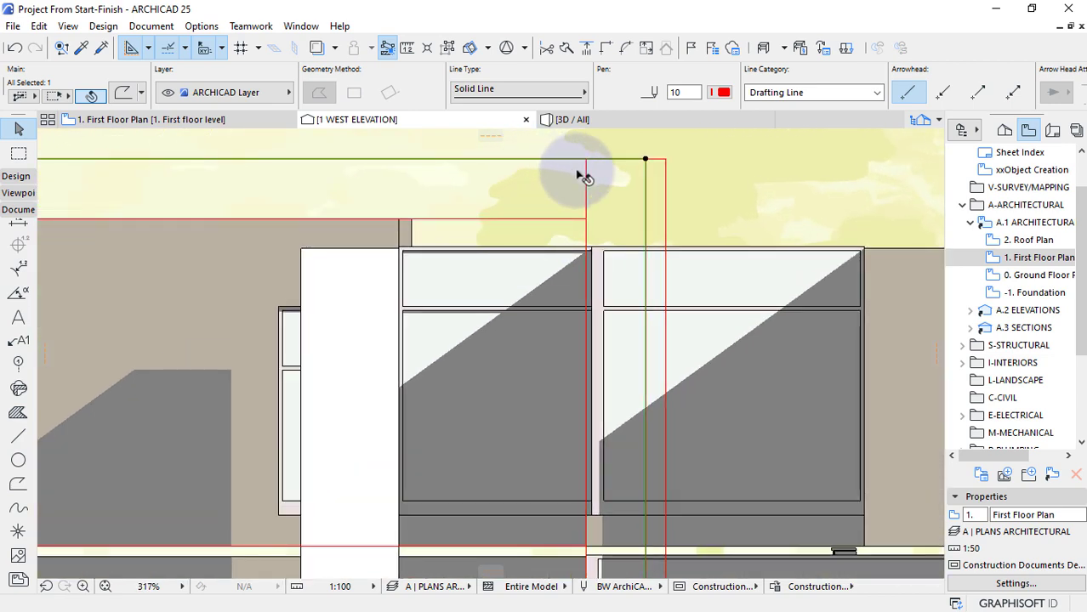
left_click(644, 159)
left_click(585, 159)
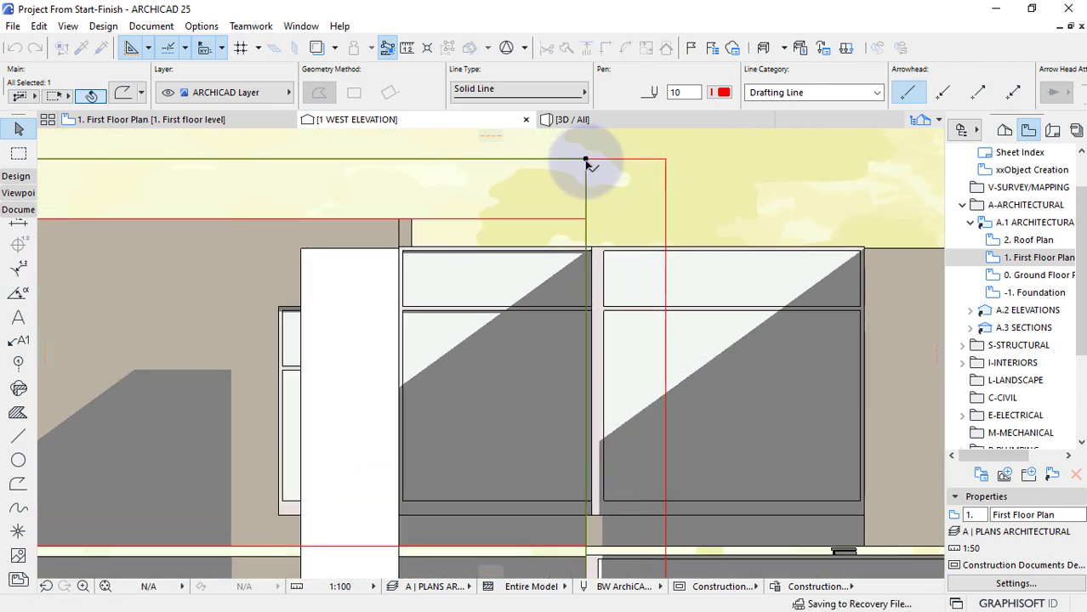
scroll(578, 212, "down", 4)
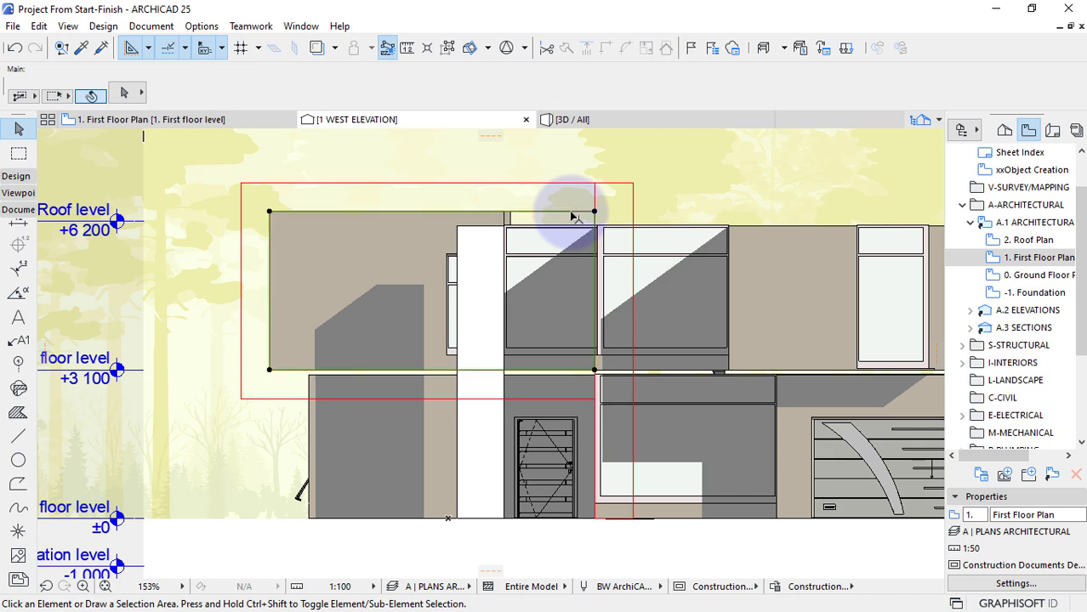
key("Escape")
scroll(452, 281, "down", 2)
scroll(323, 364, "up", 1)
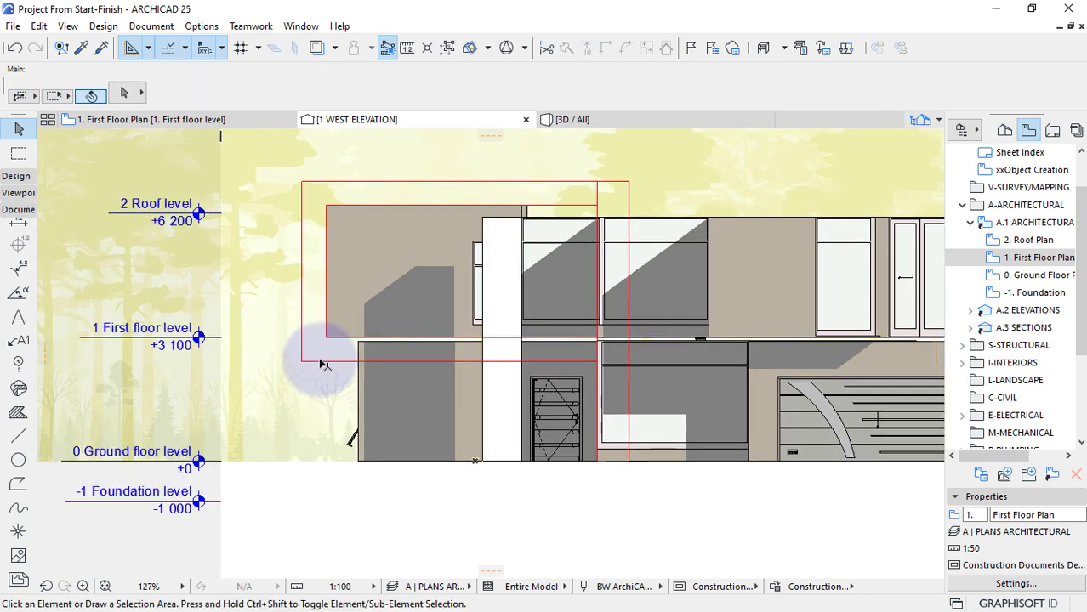
Offset the bottom edge of the outer frame around the left block downward by 1200.
left_click(320, 361)
left_click(321, 361)
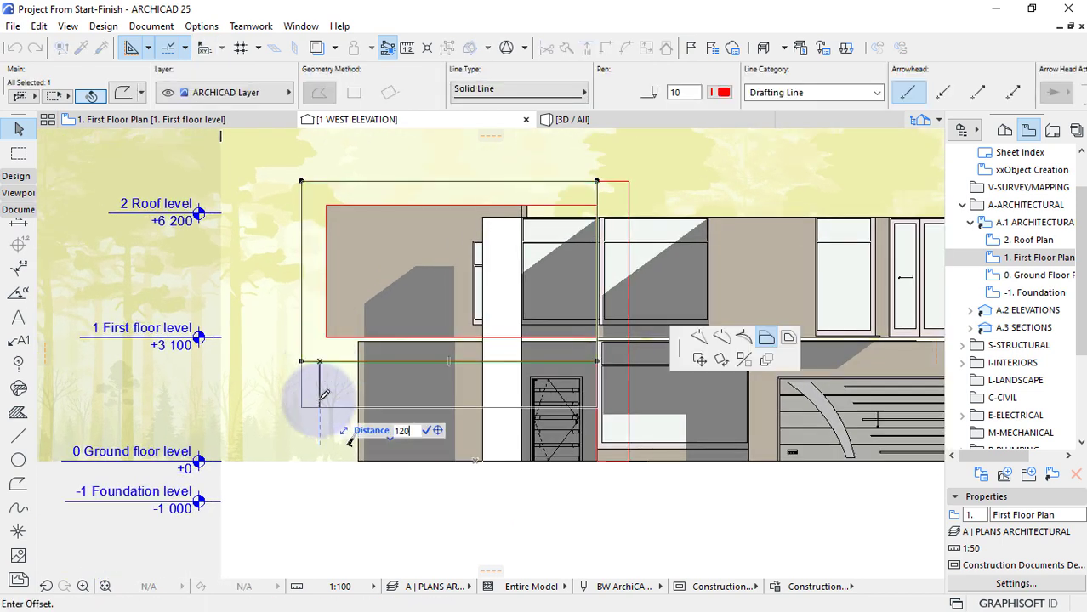
left_click(321, 405)
Offset the bottom edge of the inner rectangle on the left block downward by 1200.
left_click(333, 337)
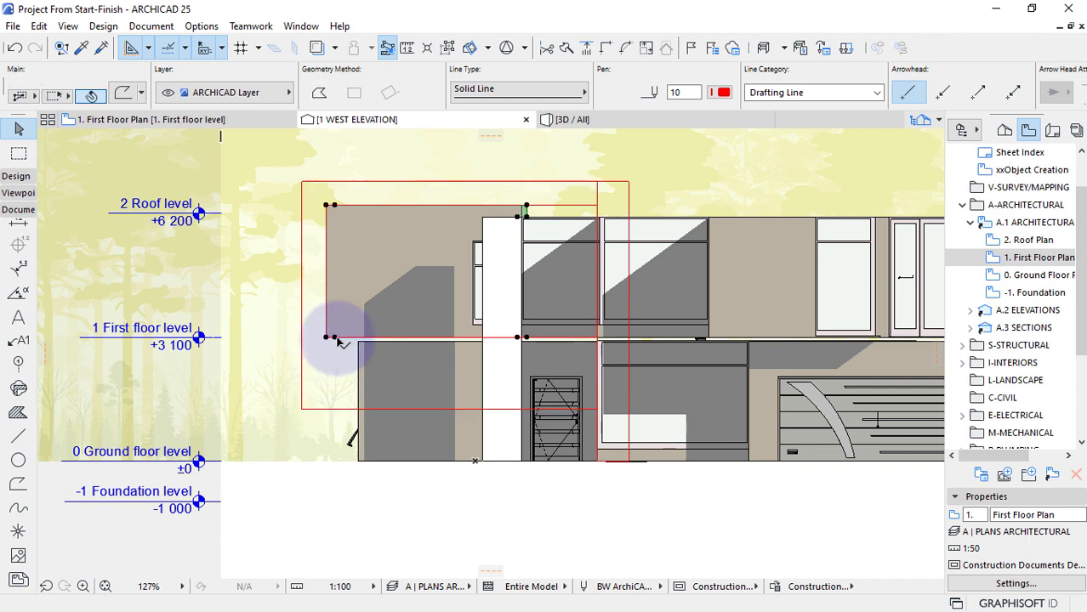
left_click(360, 339)
left_click(362, 338)
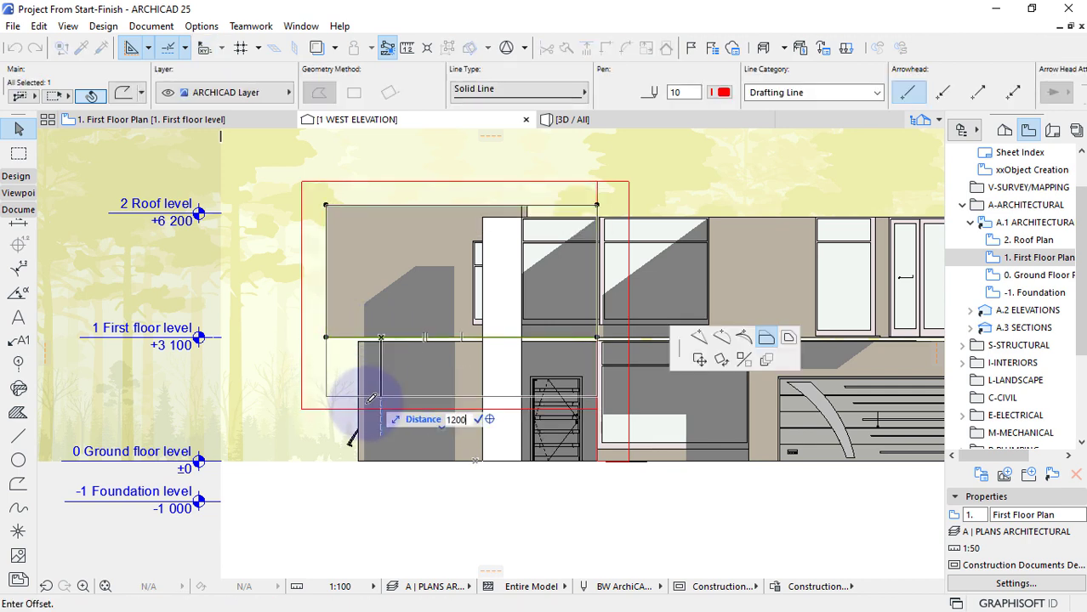
left_click(371, 399)
key("Escape")
scroll(367, 406, "down", 3)
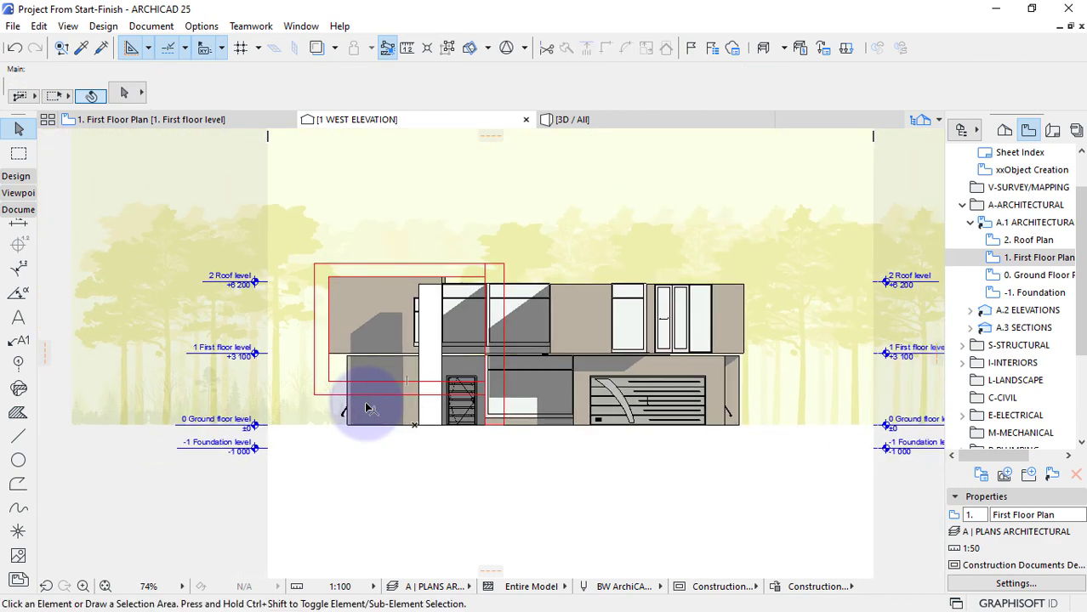
Draw a rectangular polyline around the right first-floor block, from its upper-right corner to its lower-left corner.
scroll(368, 408, "up", 2)
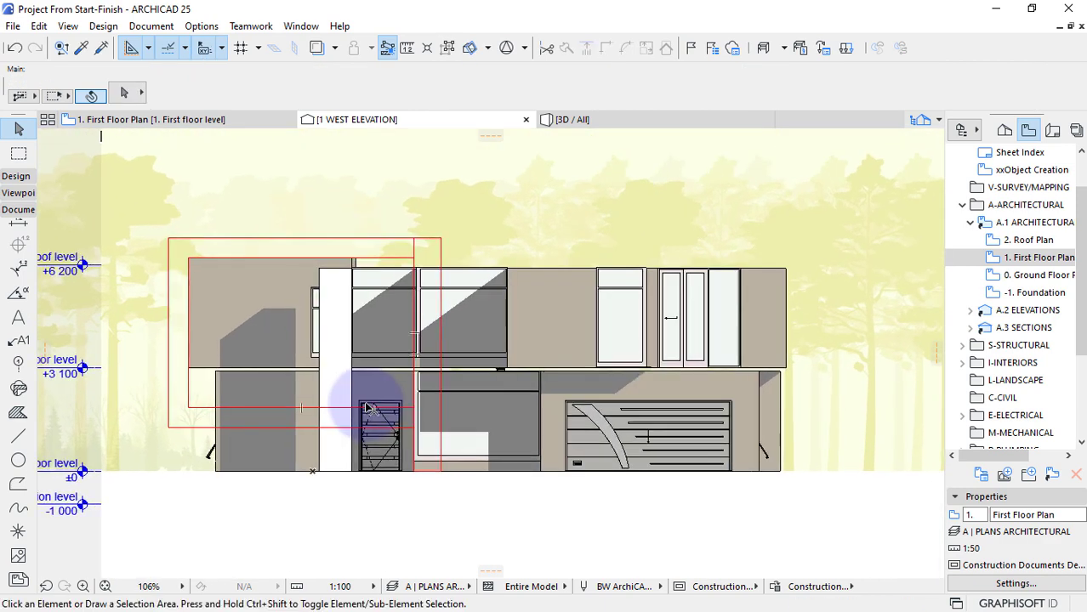
key("p")
left_click(786, 269)
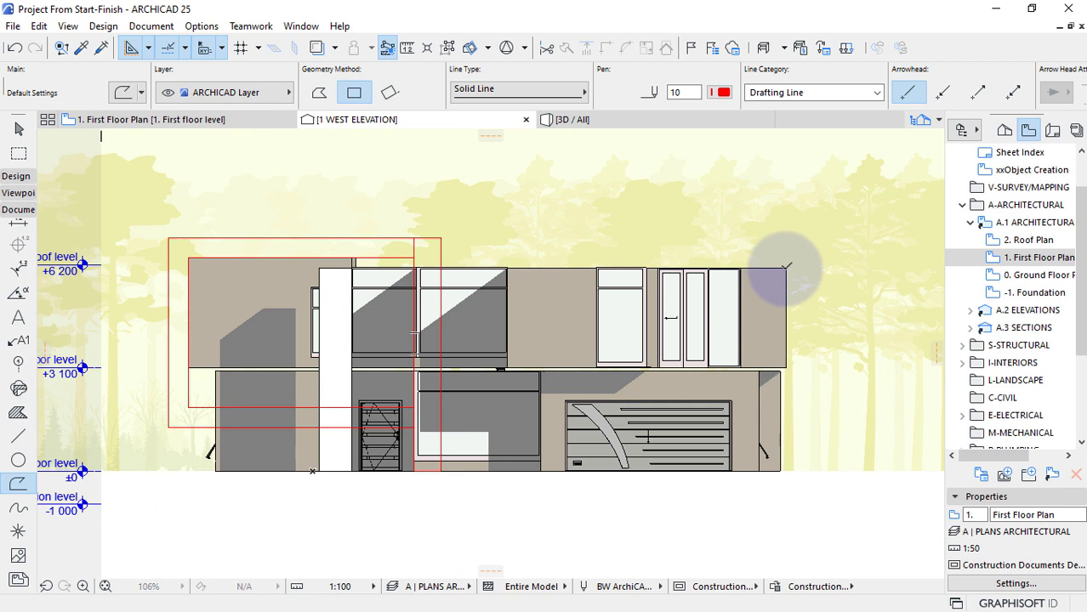
left_click(508, 367)
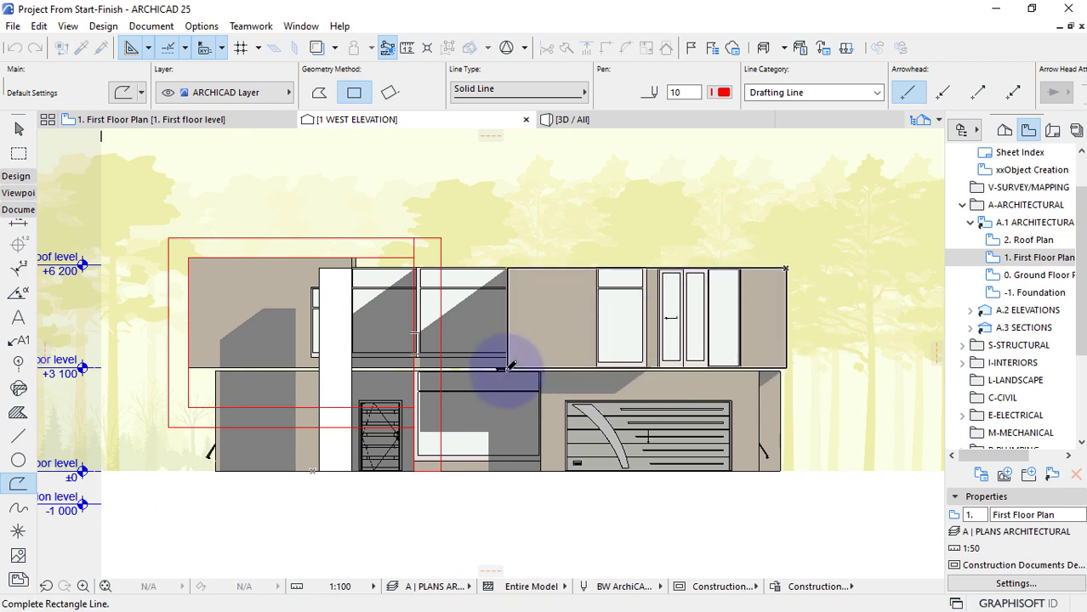
key("Escape")
Offset a copy of the rectangle around the right first-floor block outward on all sides to form its outer frame.
left_click(785, 269)
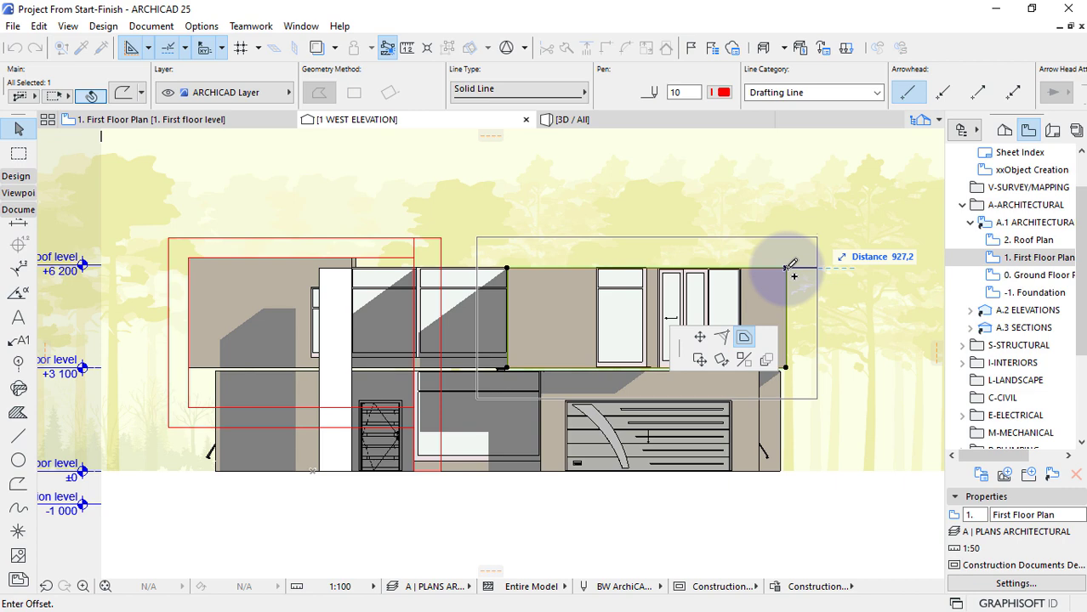
key("Return")
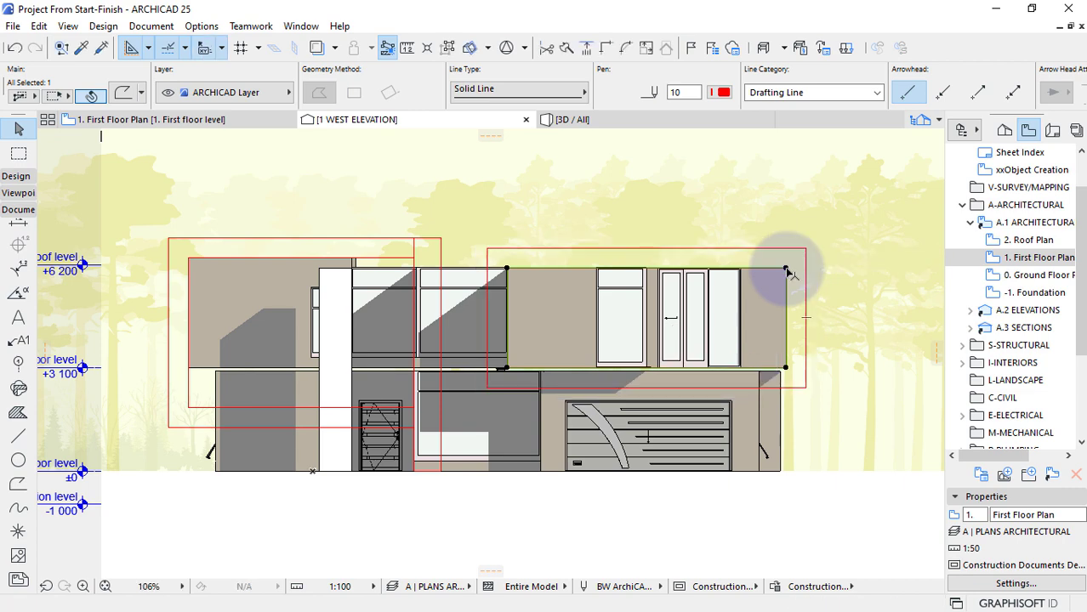
key("Escape")
scroll(706, 247, "down", 2)
scroll(754, 378, "up", 2)
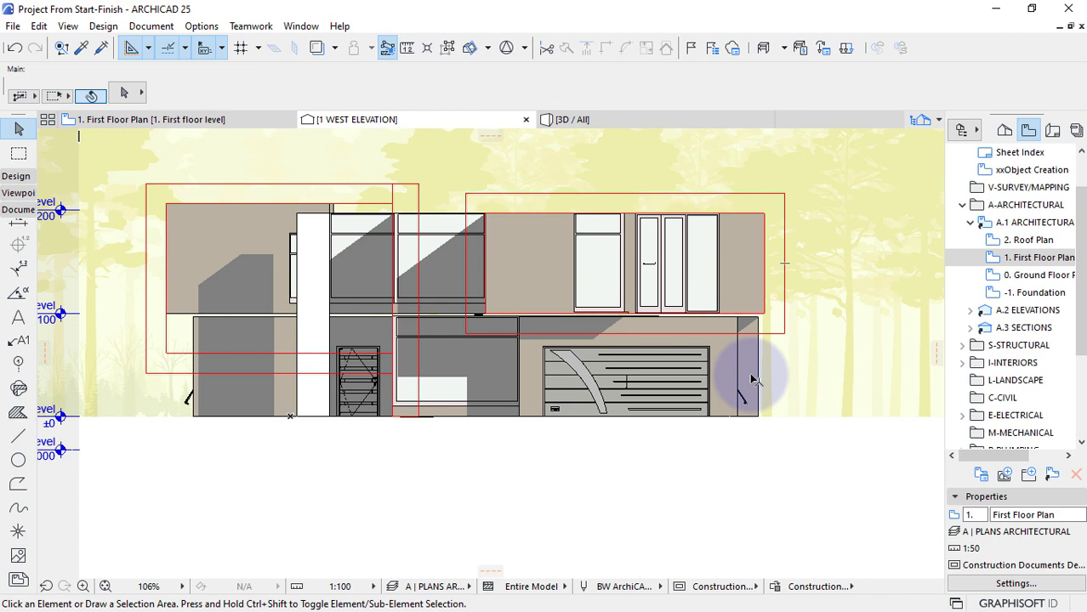
Move the left edge of the inner rectangle on the right block to align with the outer frame's left edge.
scroll(750, 379, "up", 4)
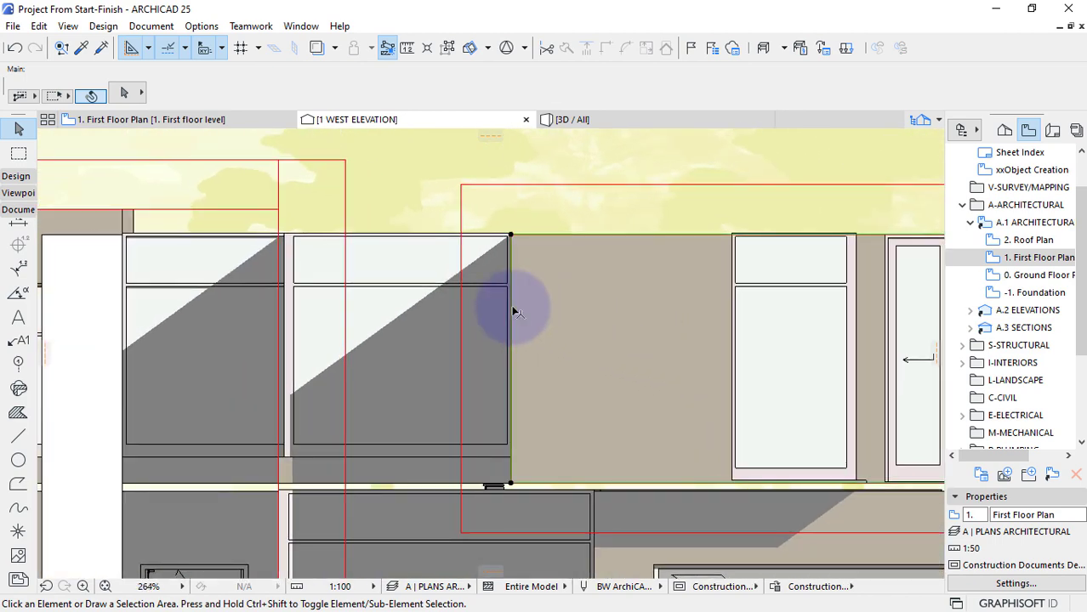
left_click(511, 306)
left_click(510, 304)
left_click(464, 188)
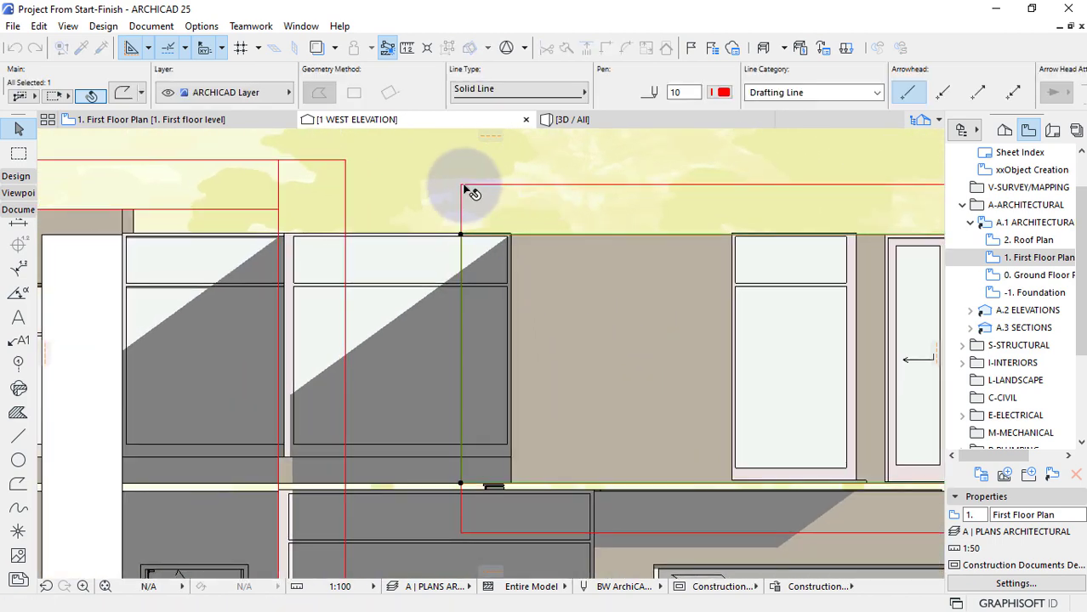
key("Escape")
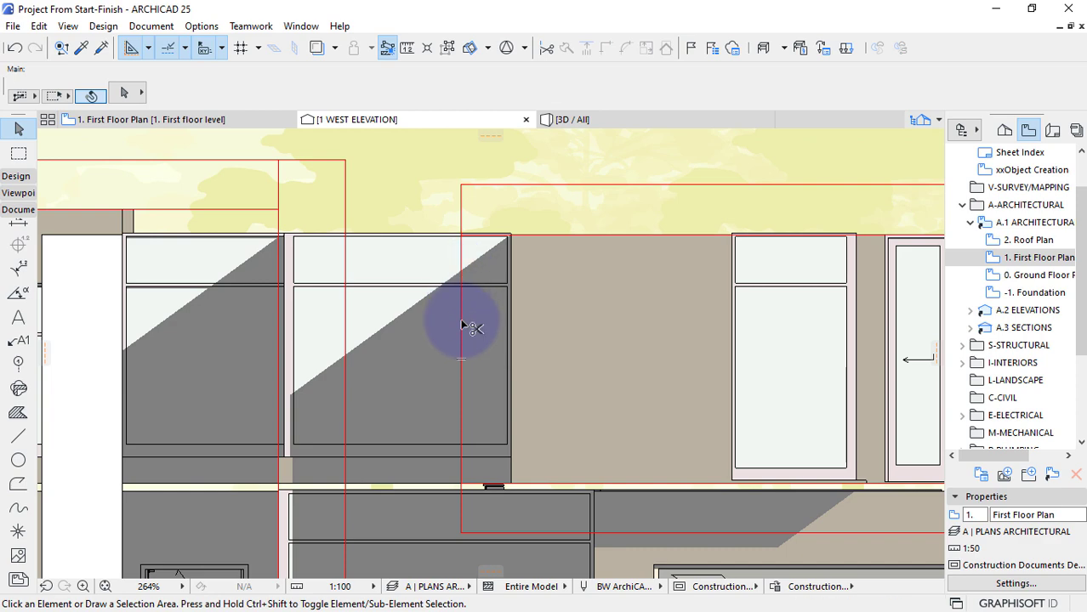
Trim the middle out of the right outer frame's left edge and shorten its upper piece to the inner rectangle's top edge.
left_click(461, 255)
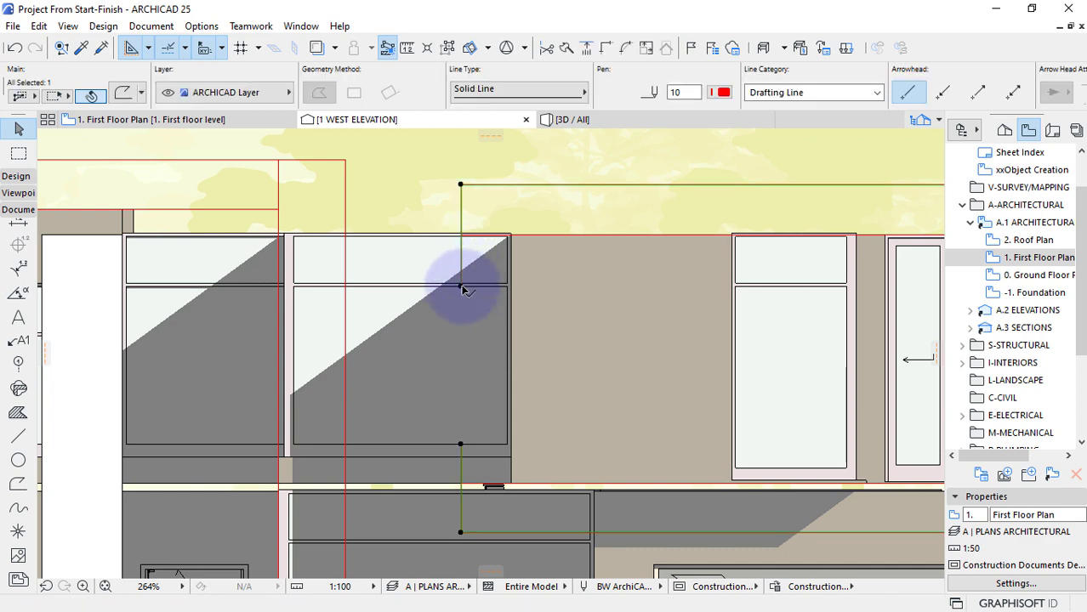
left_click(461, 287)
left_click(699, 337)
scroll(699, 337, "up", 5)
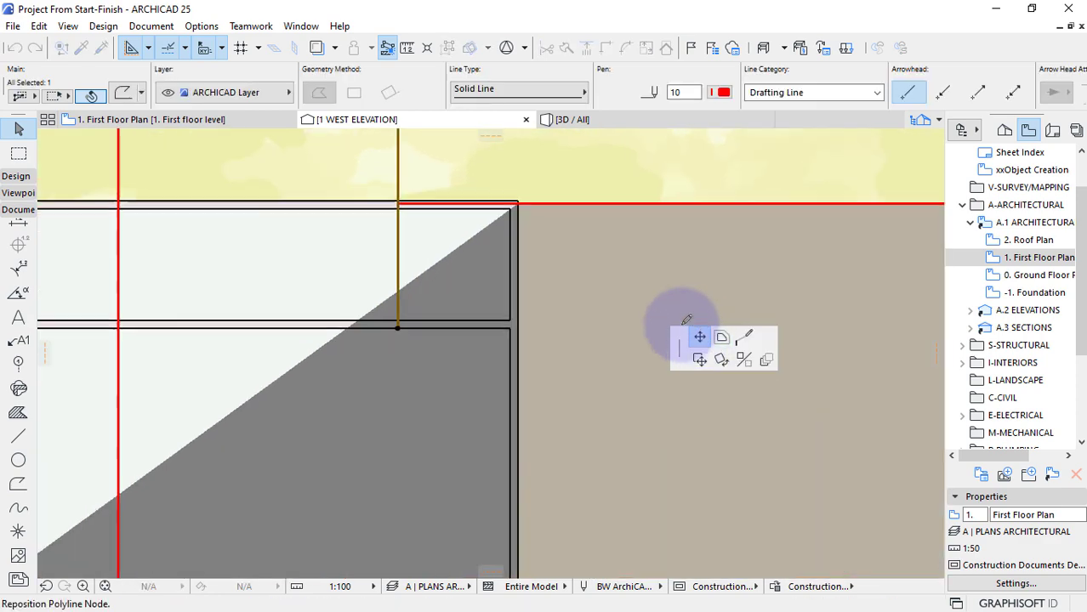
left_click(381, 188)
scroll(383, 192, "down", 3)
scroll(444, 236, "up", 2)
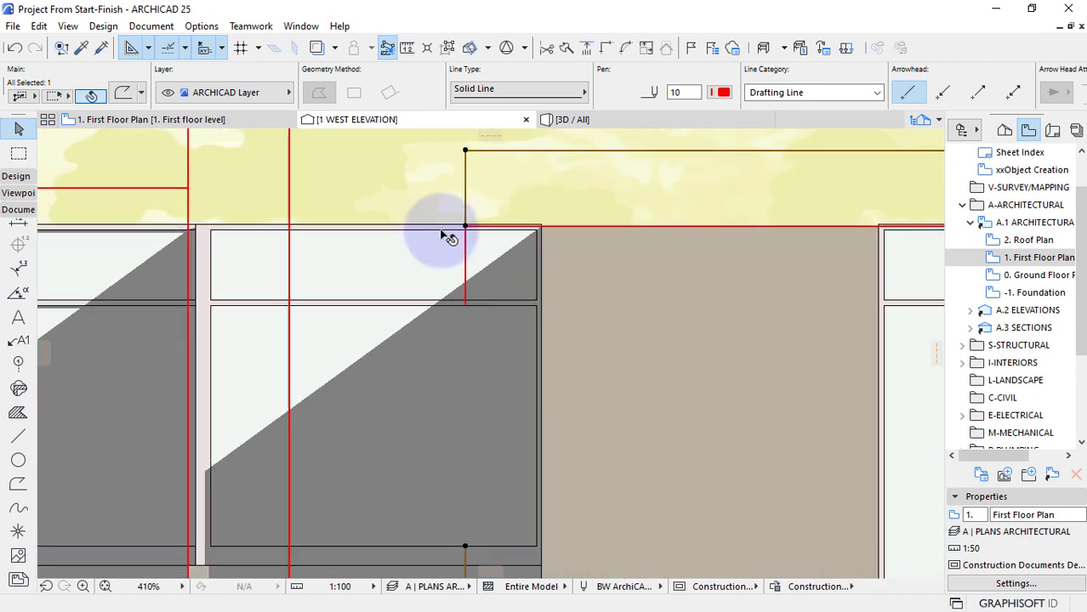
Shorten the lower piece of the right outer frame's left edge to the inner rectangle's bottom edge.
scroll(473, 252, "down", 3)
scroll(461, 250, "up", 4)
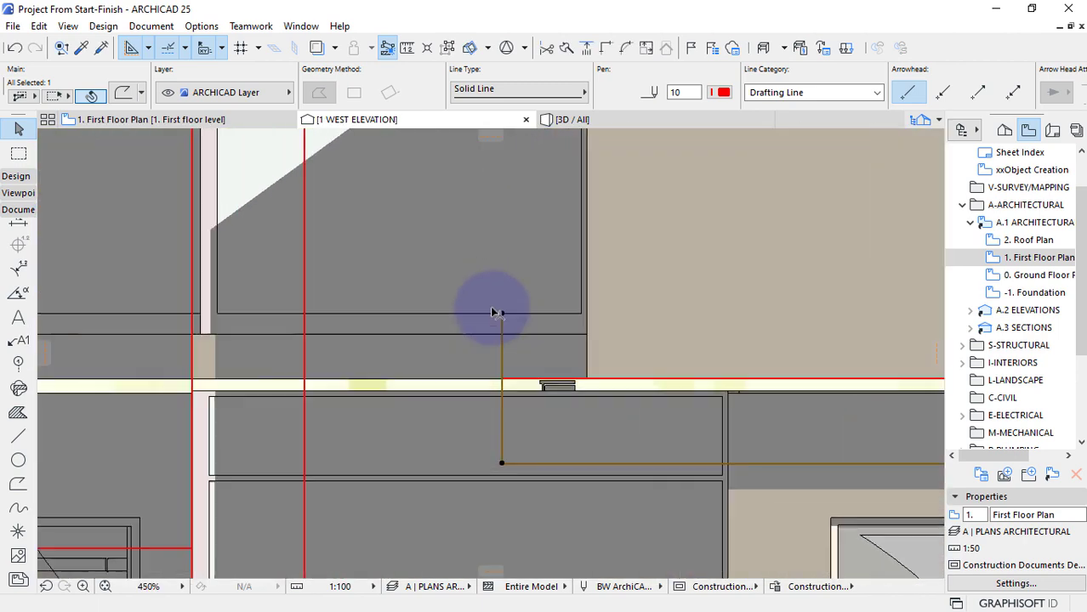
left_click(503, 319)
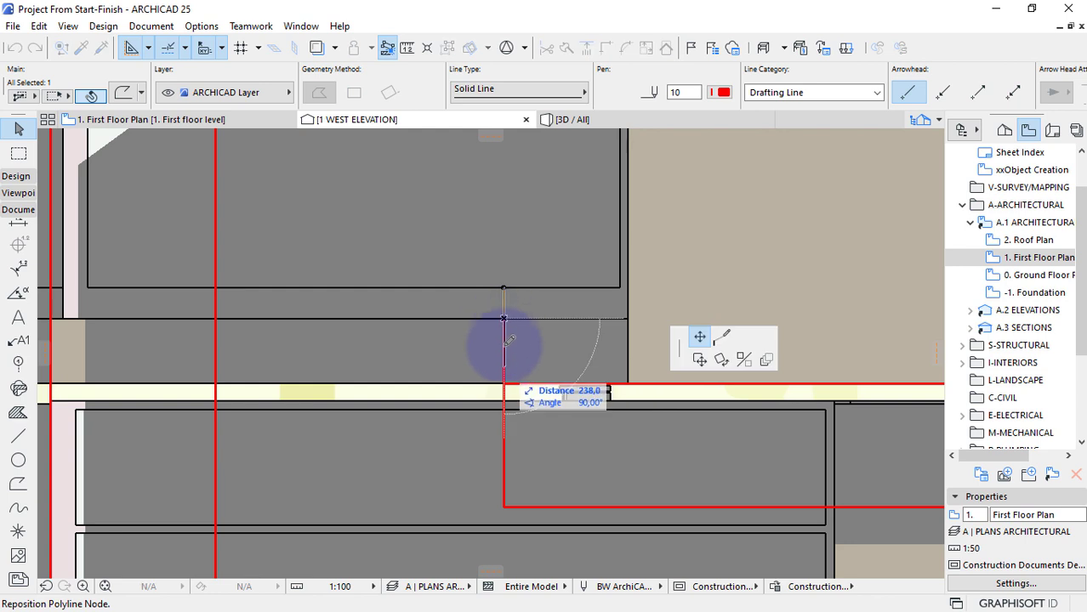
left_click(503, 384)
left_click(503, 289)
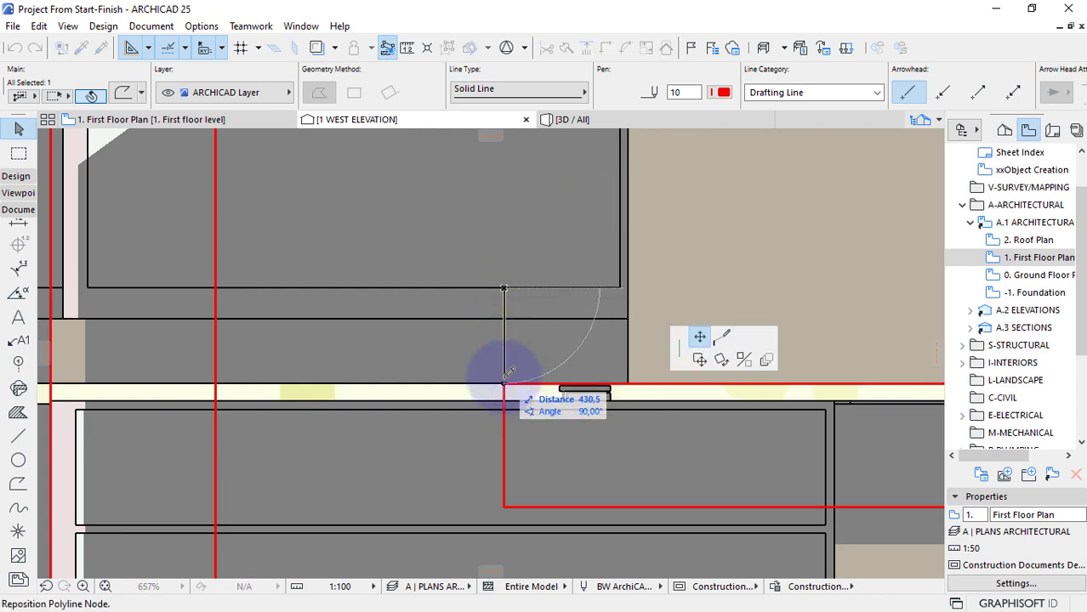
key("Escape")
key("Escape")
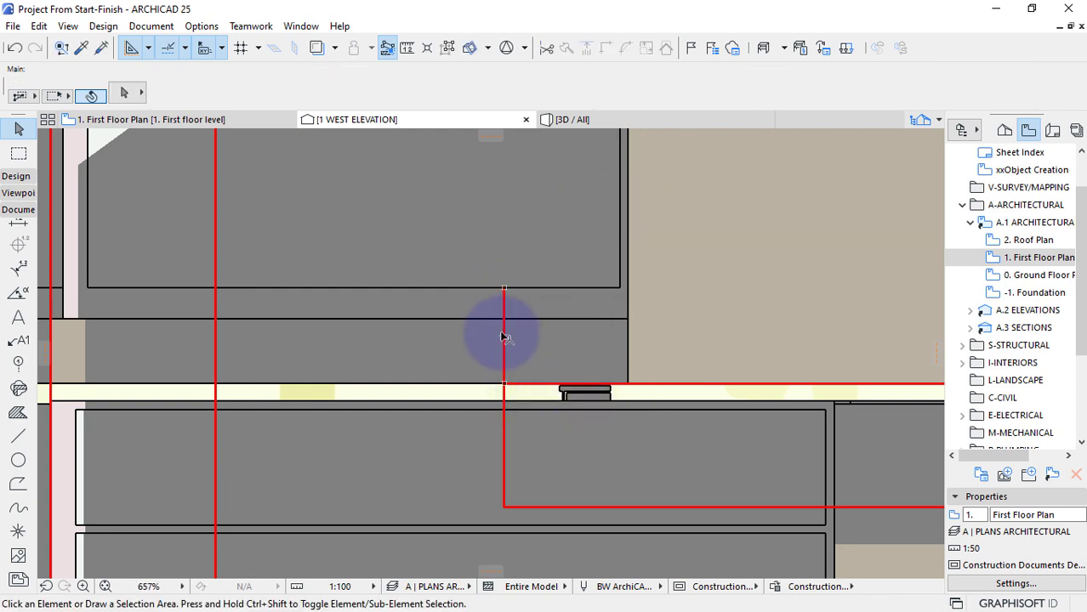
Trim away the leftover segments of the inner rectangle's left edge on the right block.
left_click(503, 306)
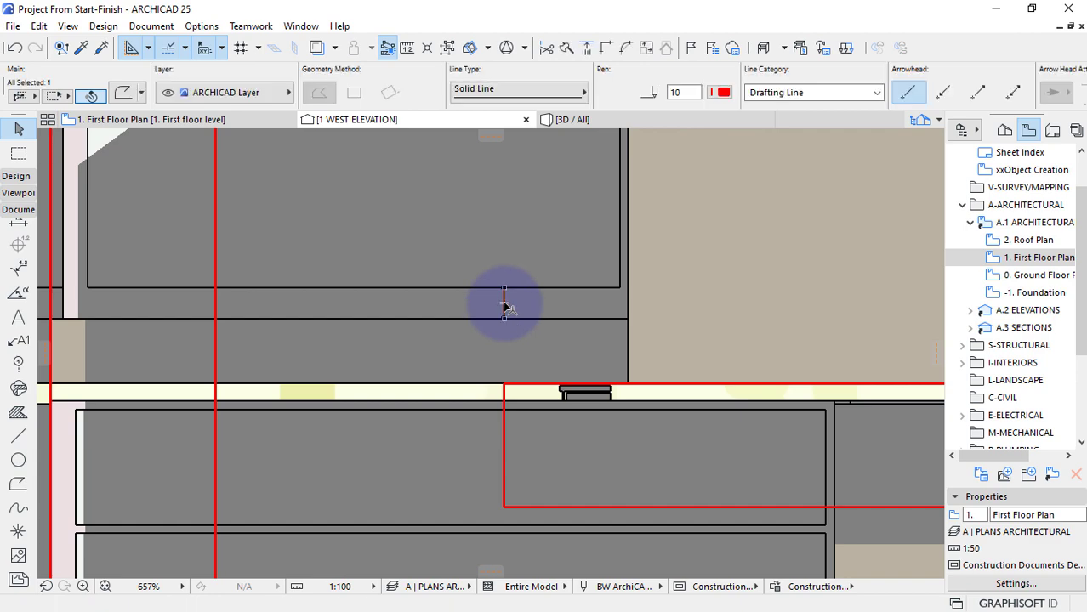
key("Escape")
left_click(504, 306)
key("Escape")
scroll(510, 323, "down", 10)
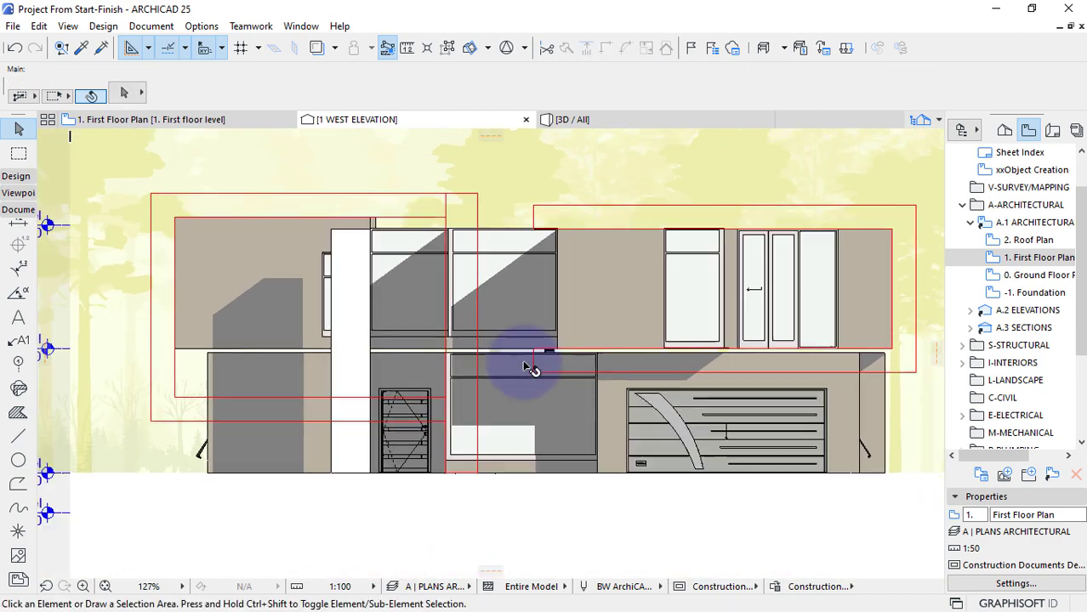
Offset the lower piece of the right frame's left edge about 1400 leftward to the tall vertical rectangle's right edge.
scroll(527, 368, "up", 5)
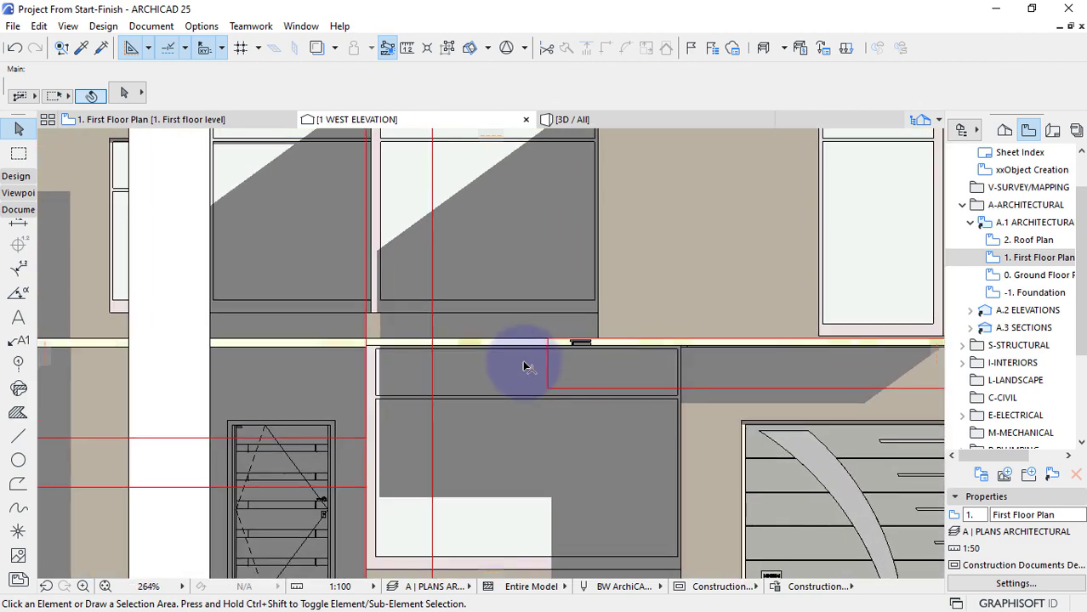
scroll(524, 366, "up", 3)
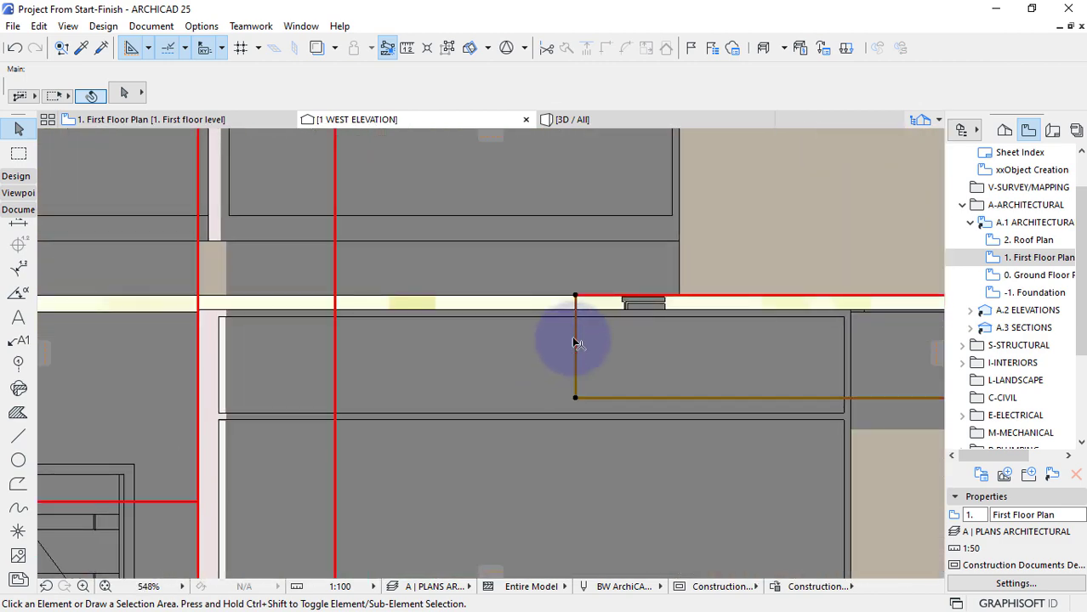
left_click(573, 342)
left_click(575, 322)
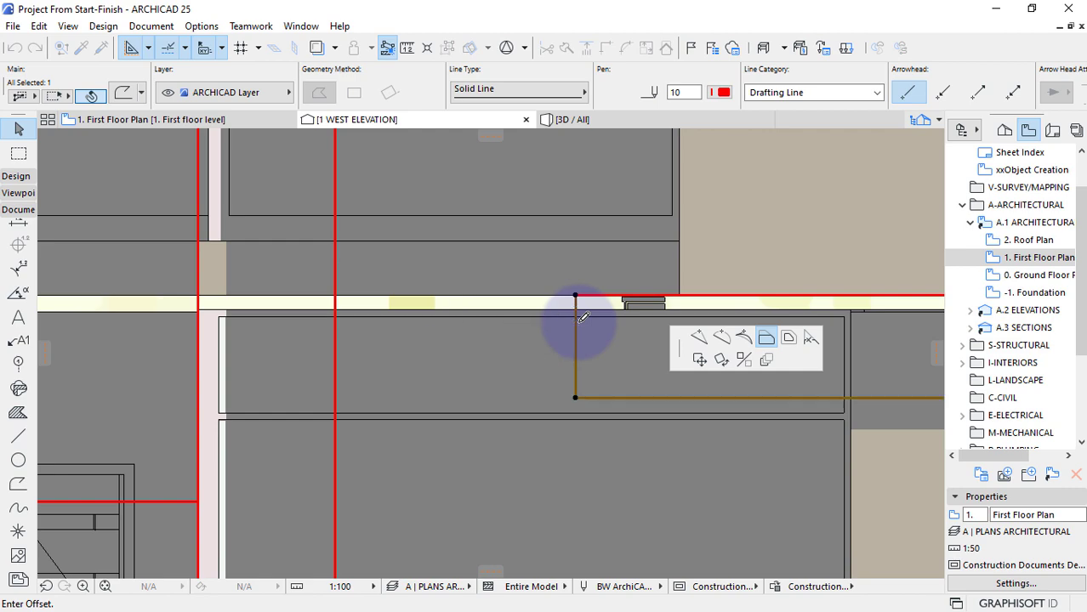
scroll(577, 320, "down", 3)
scroll(425, 444, "down", 2)
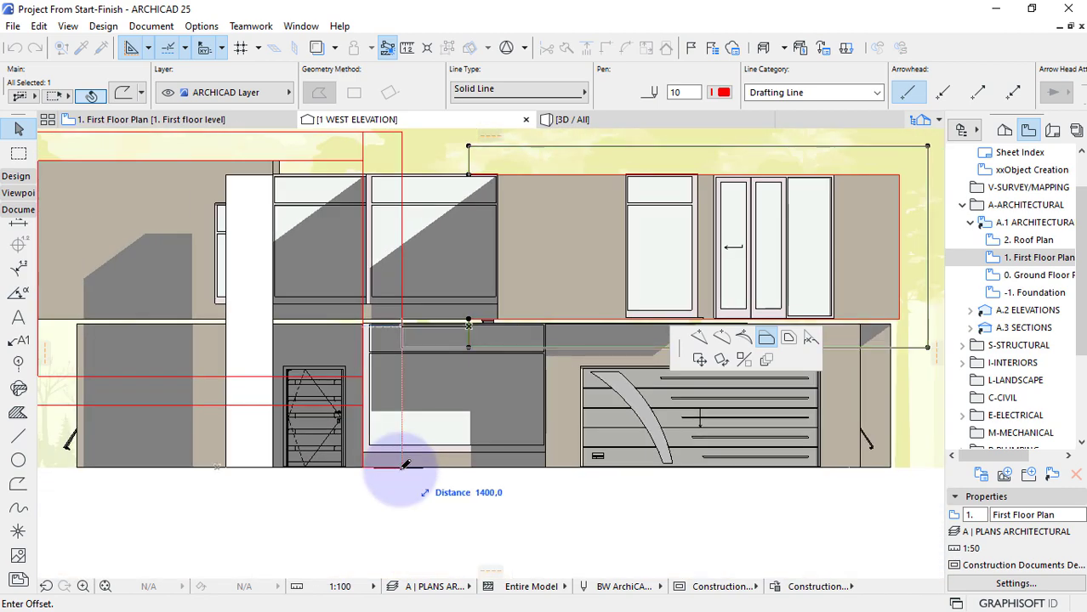
Stretch the left end of the inner rectangle's bottom line to the tall vertical rectangle's right edge.
scroll(405, 465, "up", 3)
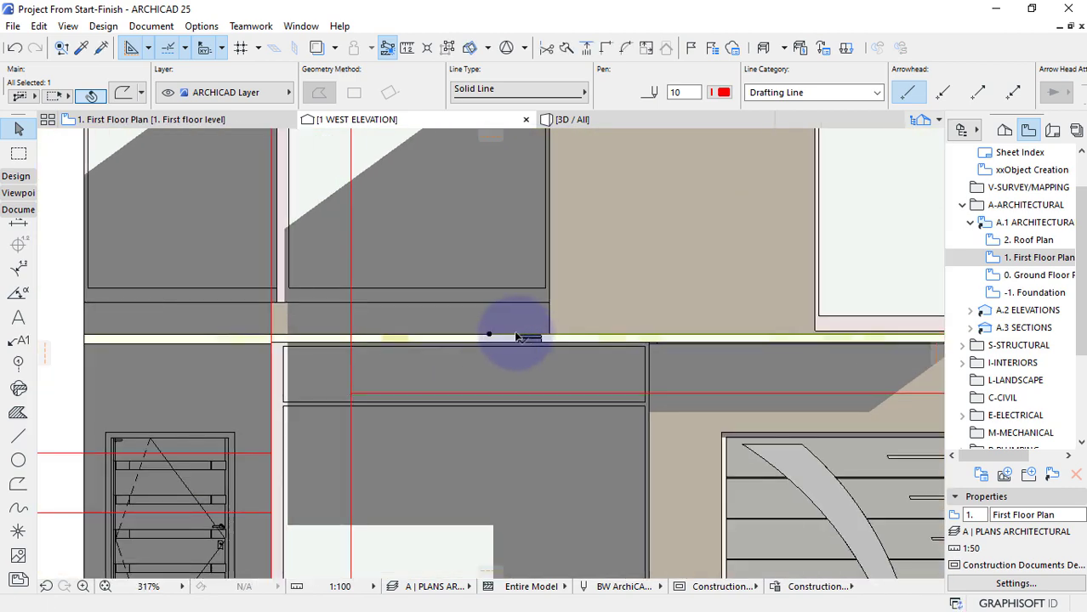
left_click(489, 334)
left_click(351, 334)
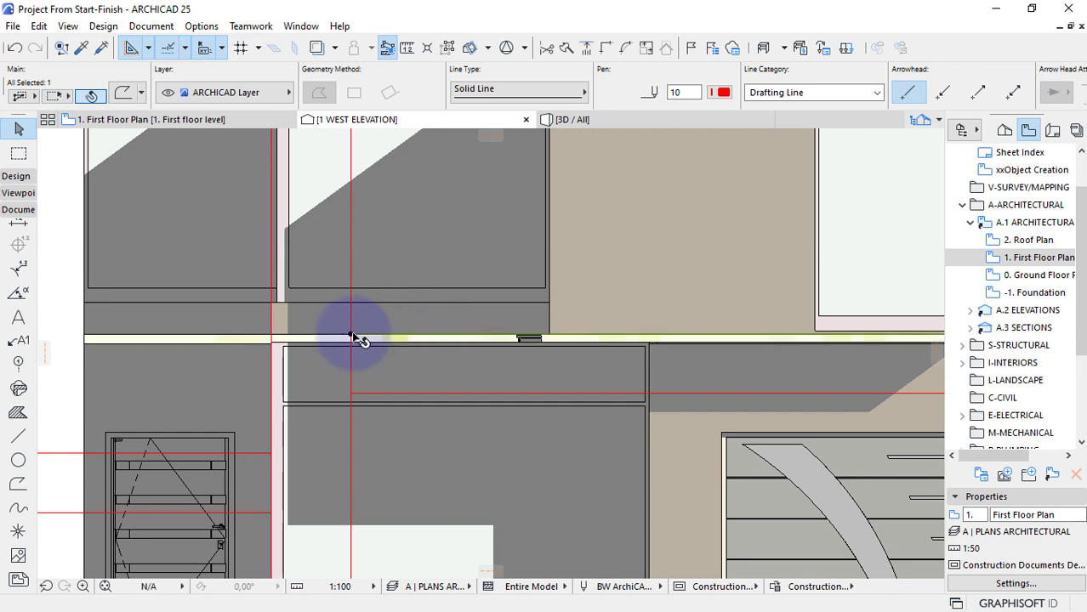
scroll(356, 340, "down", 5)
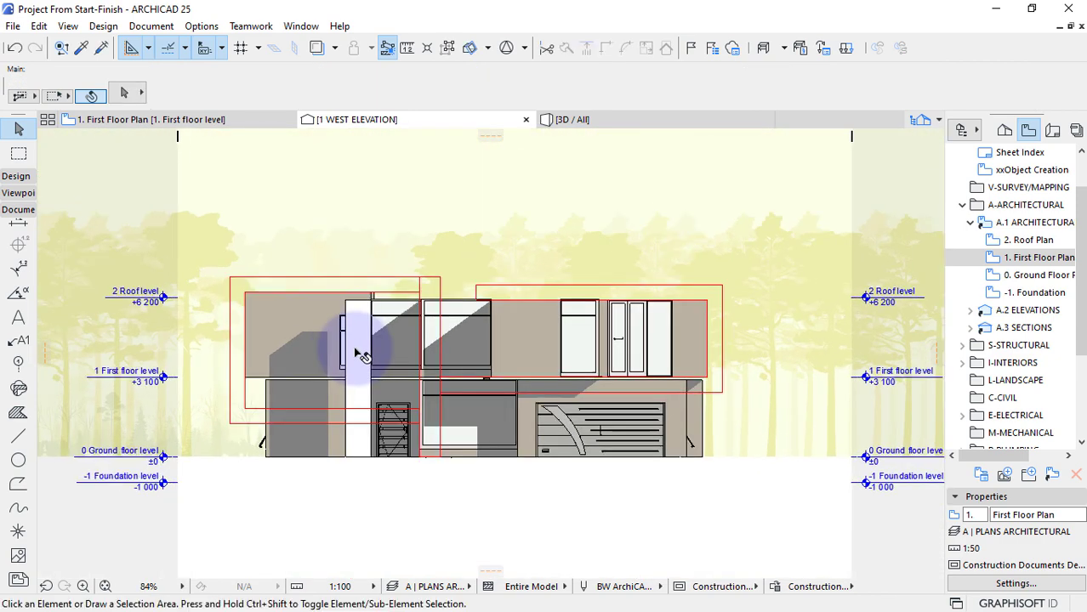
scroll(356, 350, "up", 2)
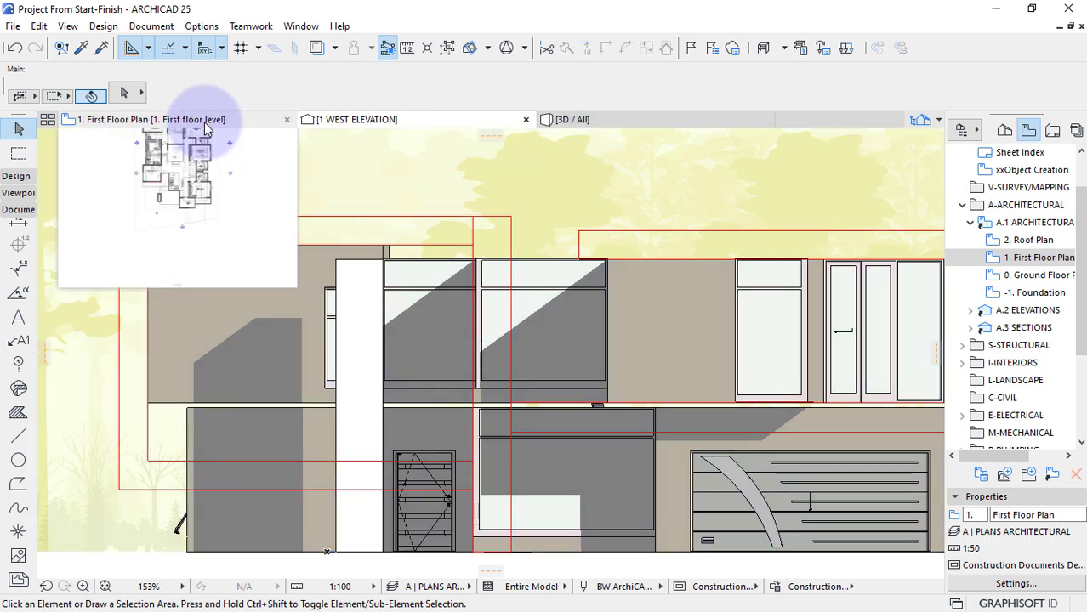
On the First Floor Plan, draw a rectangular slab about 4895 by 1127 along the front wall of the Pyjama Lounge.
left_click(204, 121)
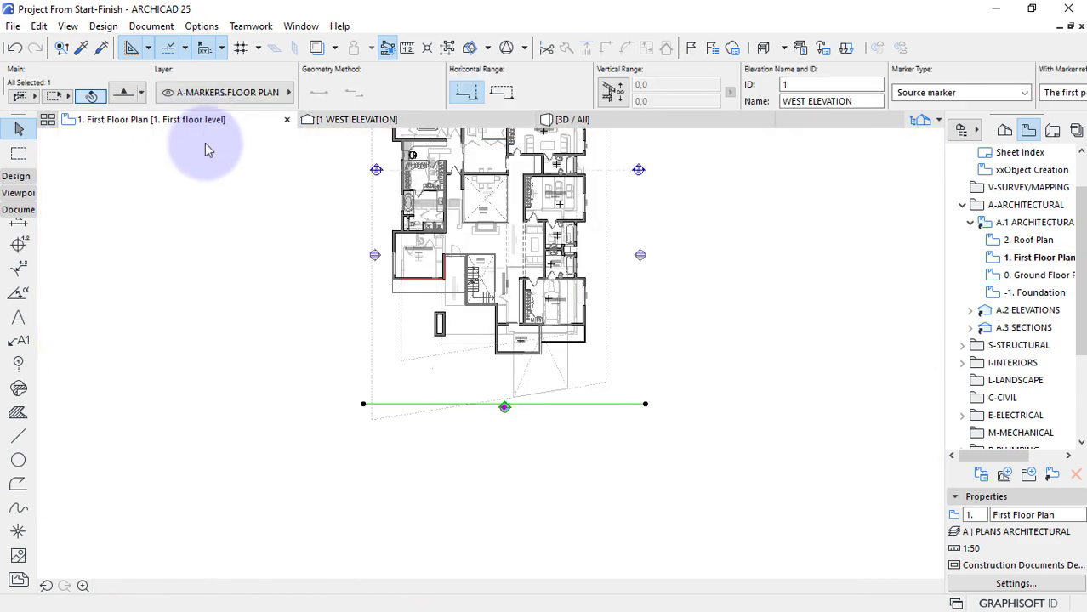
left_click(15, 176)
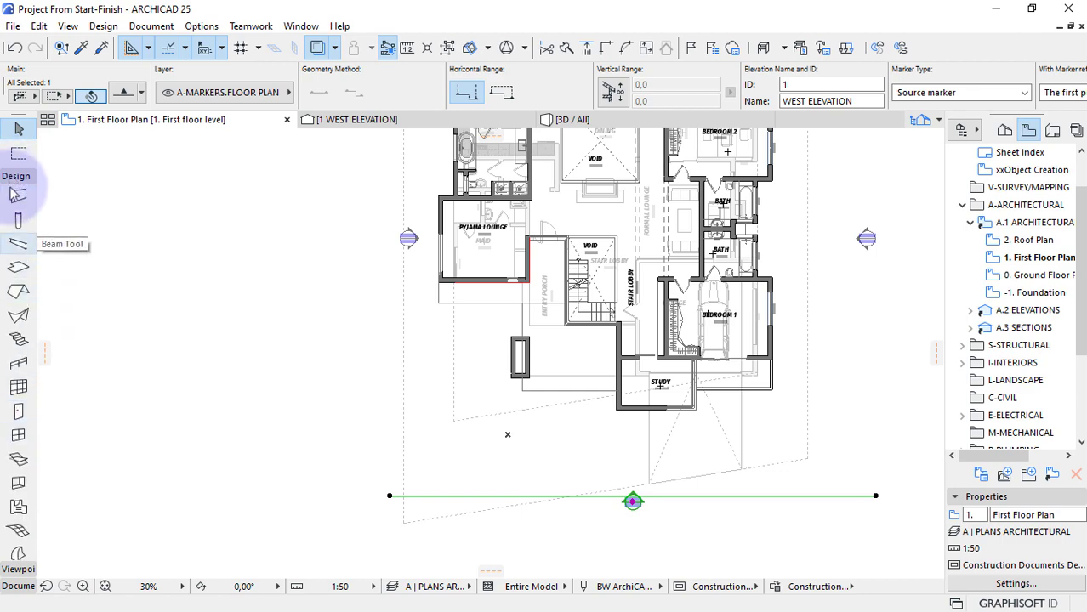
left_click(17, 270)
scroll(340, 330, "up", 4)
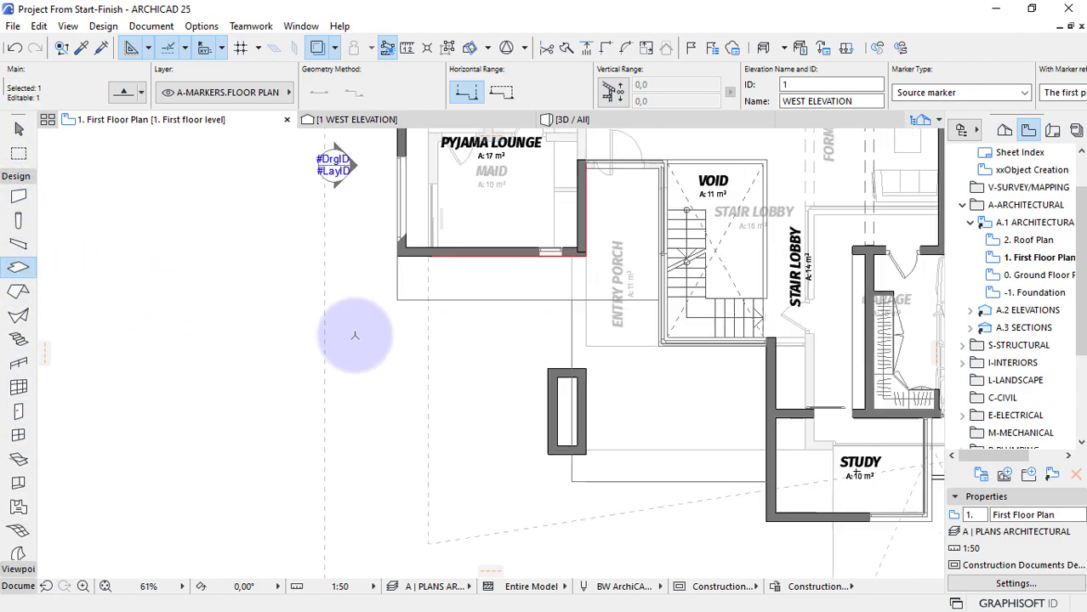
key("Escape")
scroll(398, 292, "up", 3)
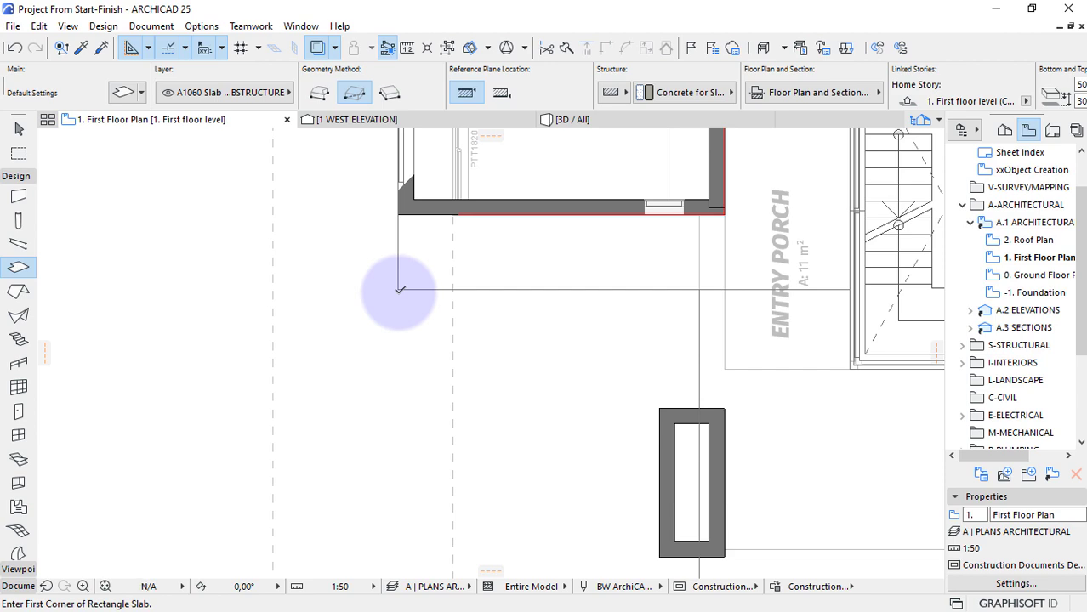
left_click(399, 290)
scroll(409, 298, "down", 2)
scroll(527, 328, "up", 1)
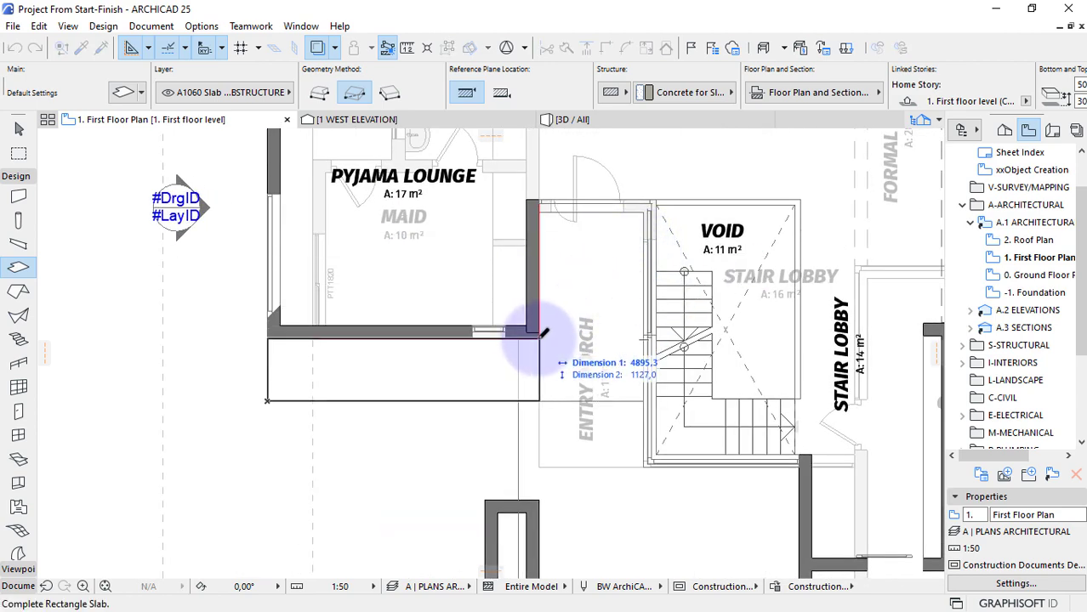
left_click(539, 331)
key("Escape")
In the 3D view, copy the new slab vertically up to the top of the first-floor block's front wall.
left_click(682, 118)
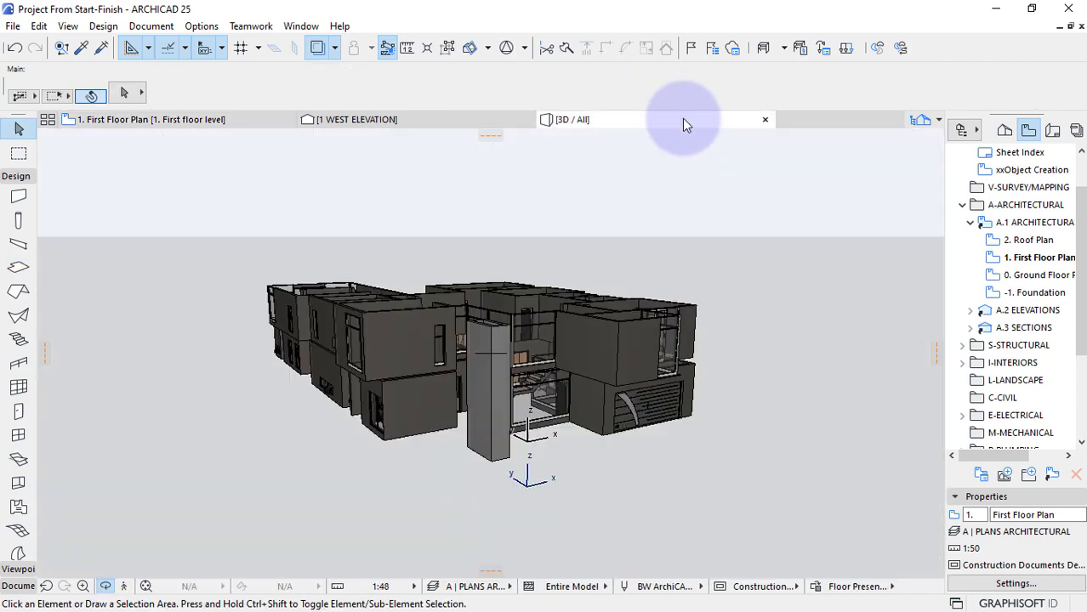
scroll(468, 344, "up", 5)
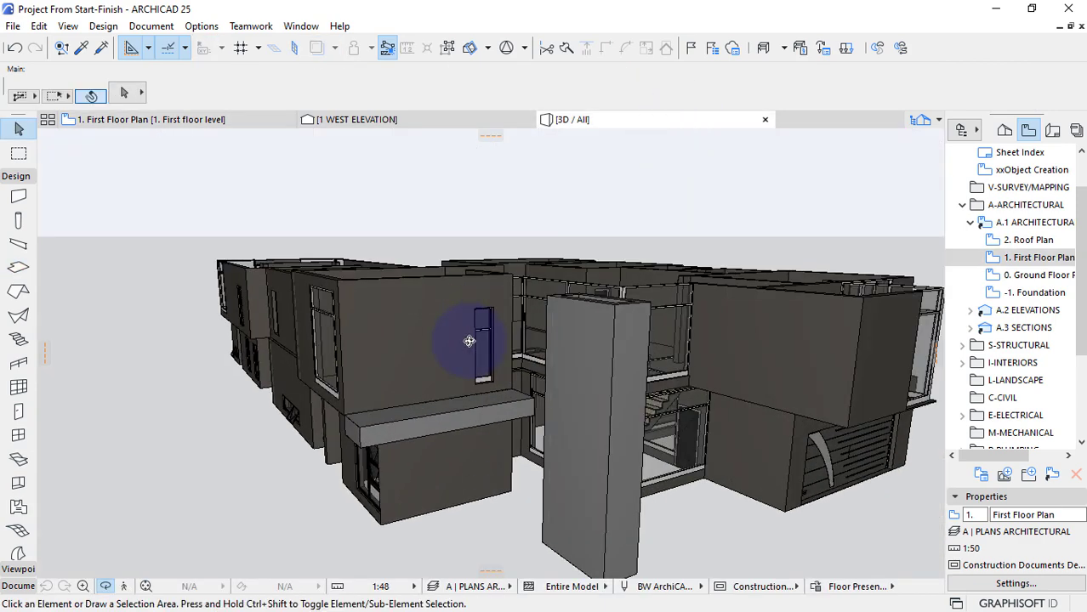
left_click(377, 443)
left_click(356, 484)
left_click_drag(357, 489, 337, 229)
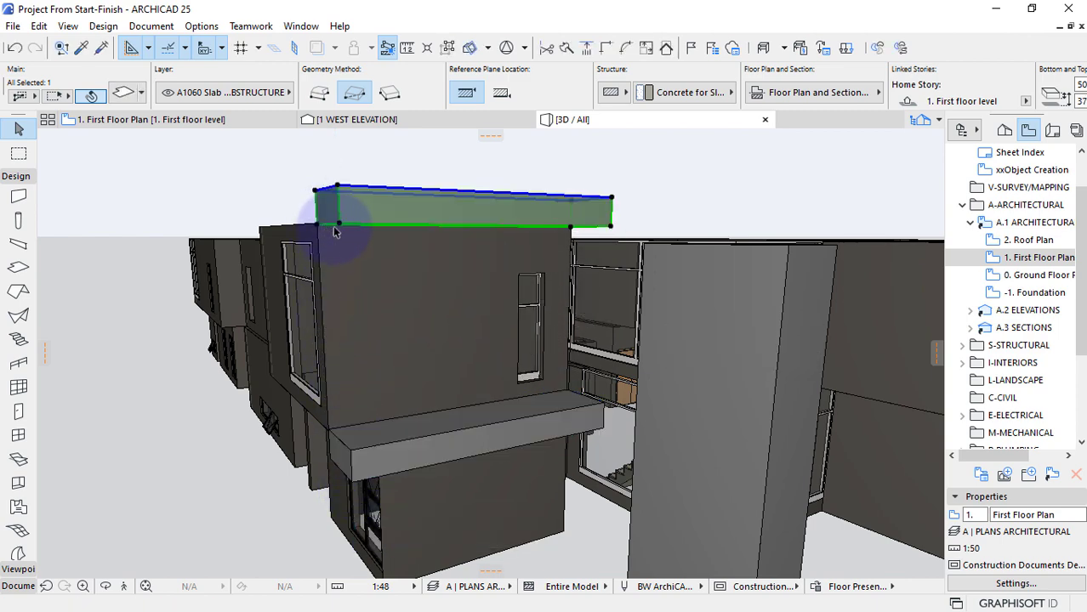
key("Escape")
Offset the end edge of the upper slab sideways beyond the block so it extends in front of the glazed stair area.
middle_click_drag(728, 328, 529, 274, "shift")
scroll(454, 358, "up", 5)
left_click(562, 284)
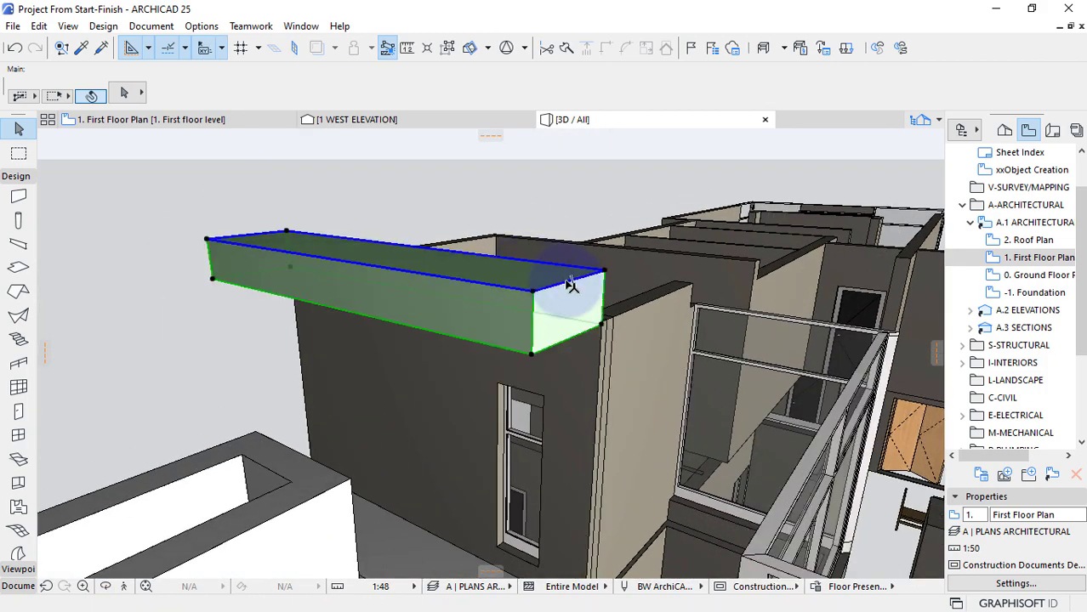
left_click(595, 281)
left_click(855, 338)
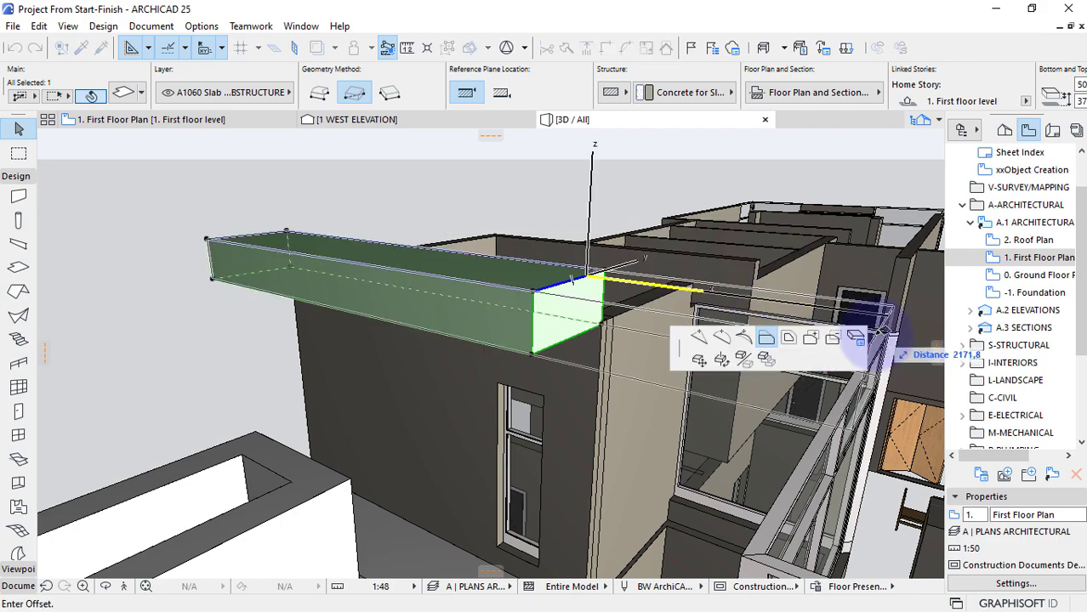
left_click(882, 329)
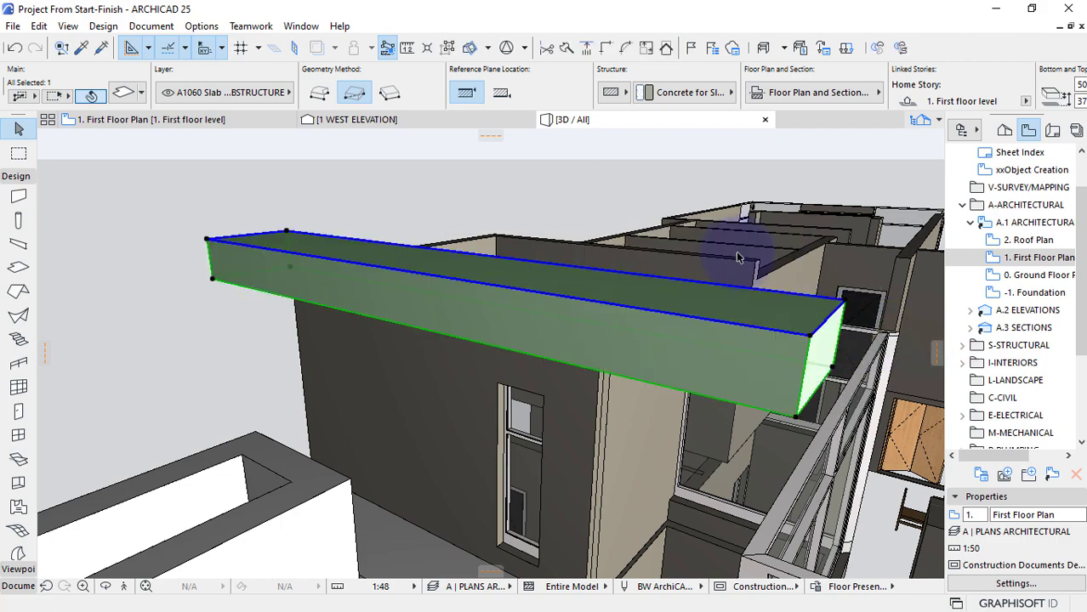
middle_click_drag(745, 257, 647, 342, "shift")
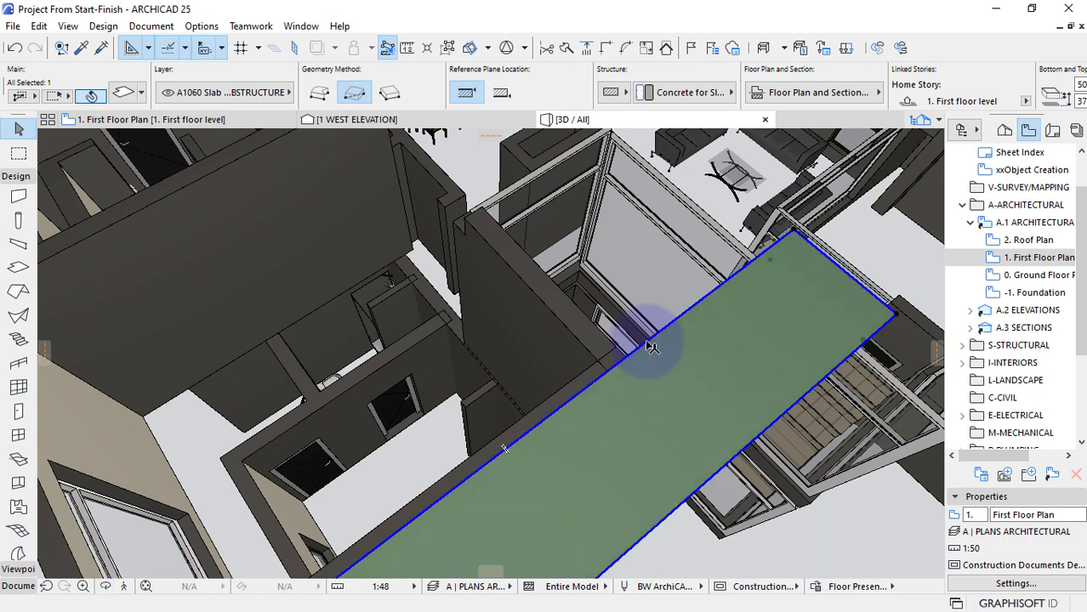
Insert a node in the upper slab's inner edge beside the corner of the first-floor block.
left_click(651, 346)
left_click(697, 338)
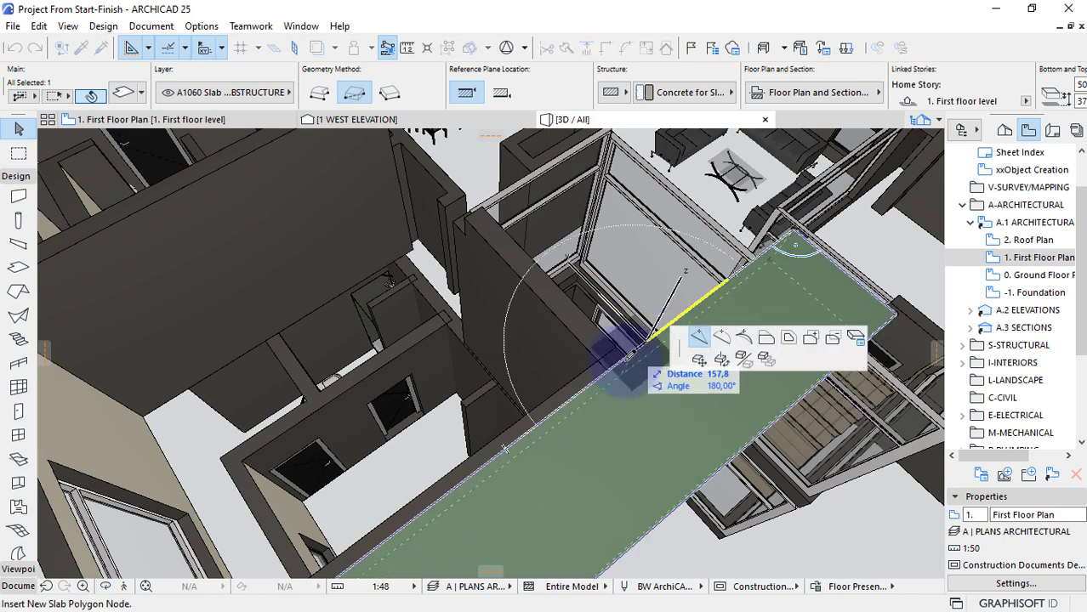
left_click(697, 311)
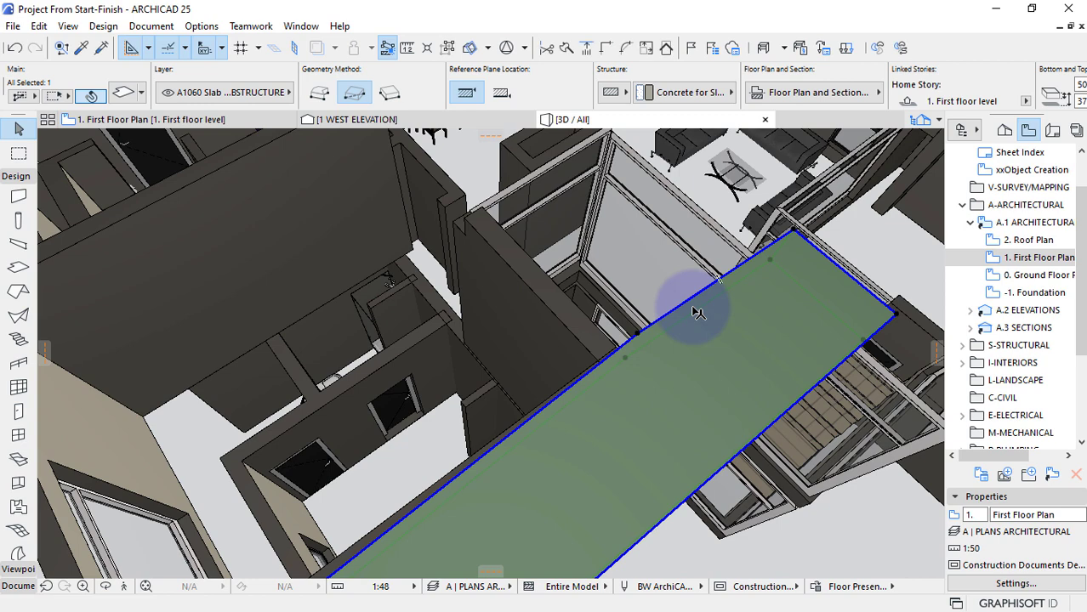
left_click(644, 344)
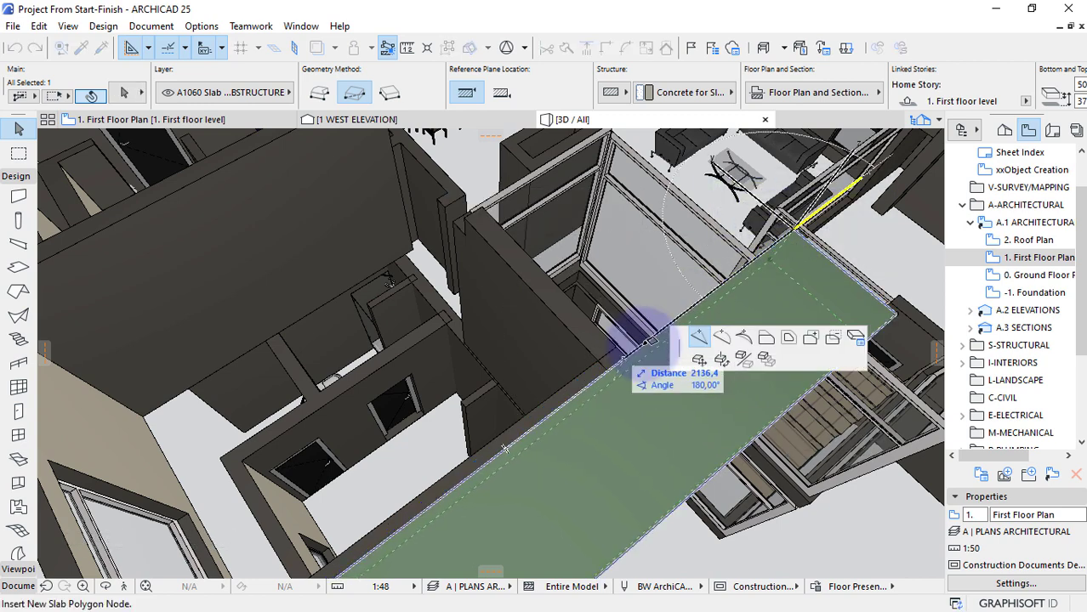
left_click(486, 204)
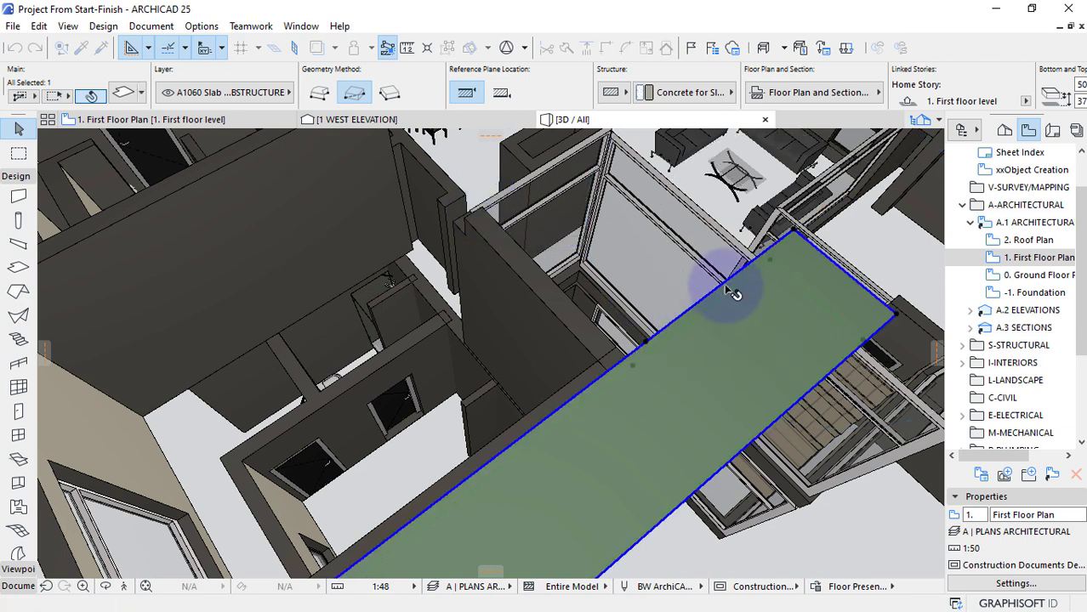
Offset the inner edge segment beyond the new node back over the glazed stair area, making the upper slab L-shaped.
left_click(714, 294)
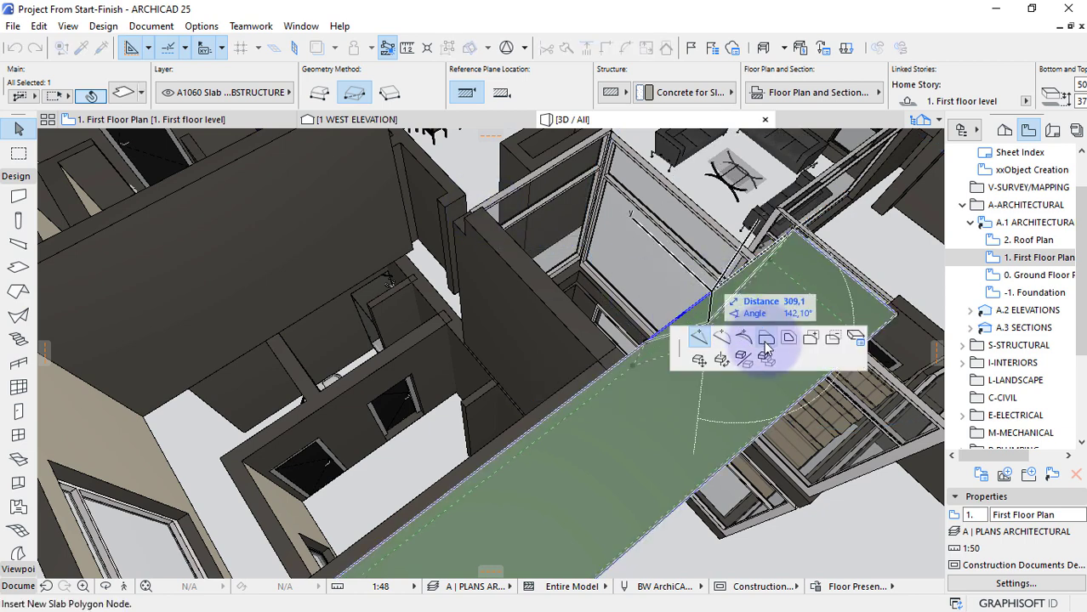
left_click(766, 344)
scroll(712, 288, "down", 1)
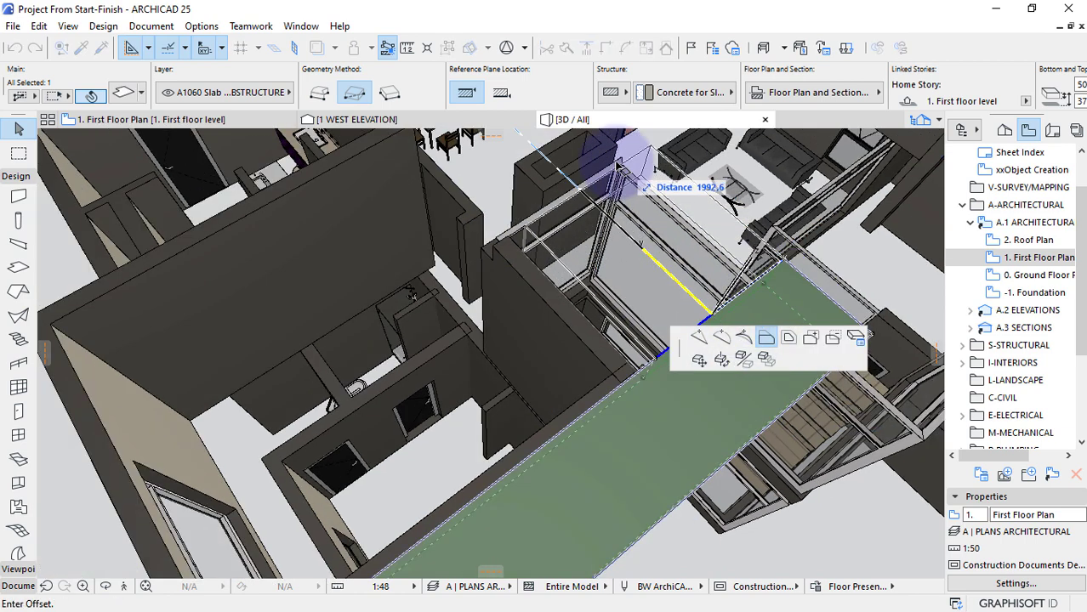
left_click(619, 165)
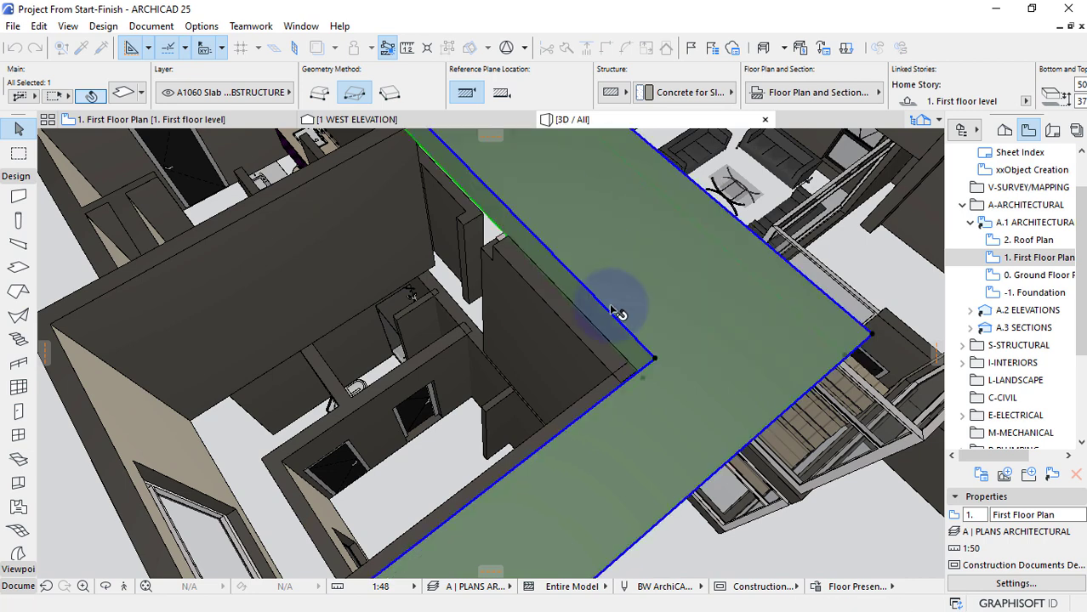
scroll(631, 389, "down", 1)
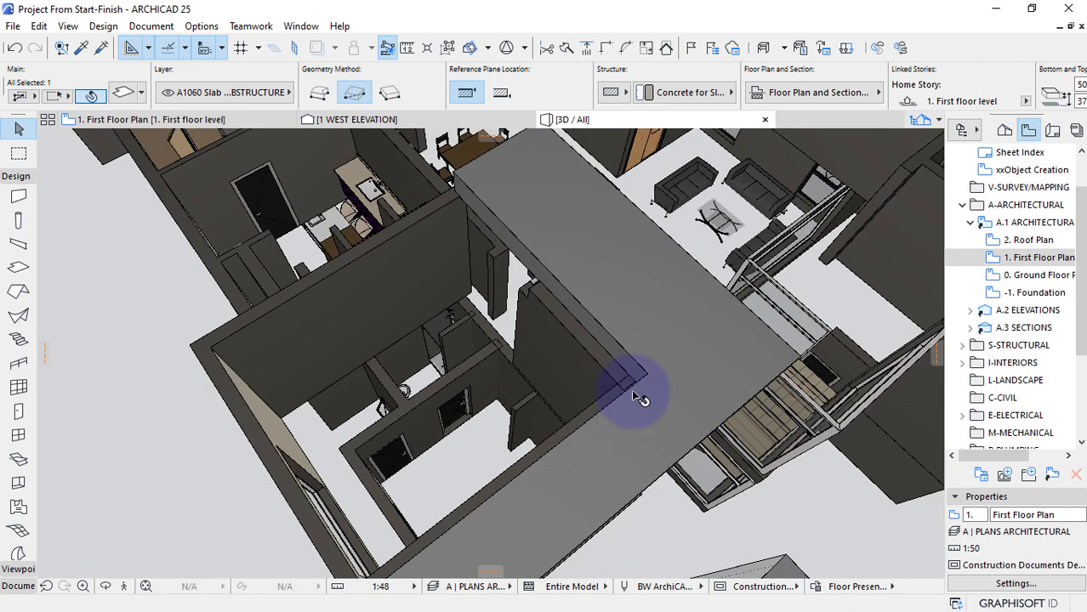
Pull the far end of the L-shaped slab's rear leg back to the hollow shaft behind the stair glazing.
left_click(525, 274)
left_click(527, 282)
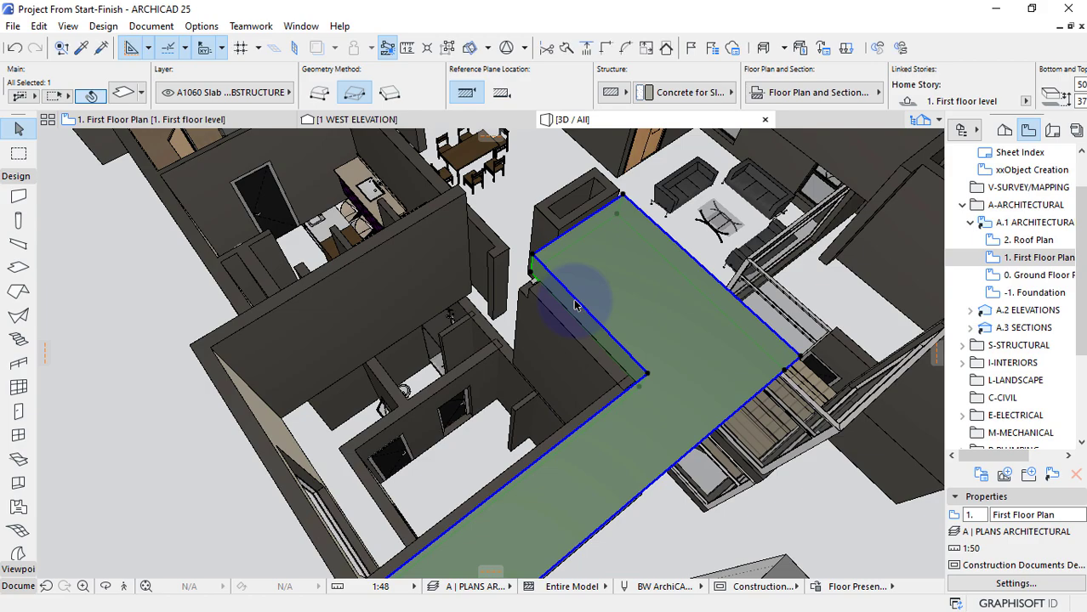
key("Escape")
Draw an 800 thick wall with Paint - Glossy White surfaces across the slabs' outer end, joining the lower slab to the upper one.
middle_click_drag(605, 339, 696, 418, "shift")
scroll(697, 417, "up", 2)
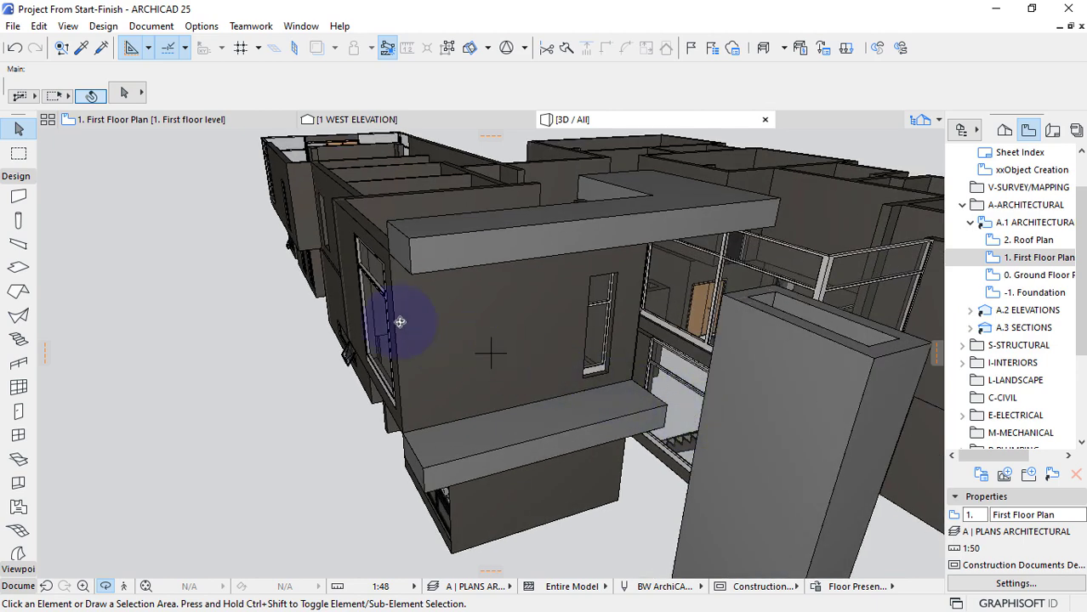
left_click(17, 199)
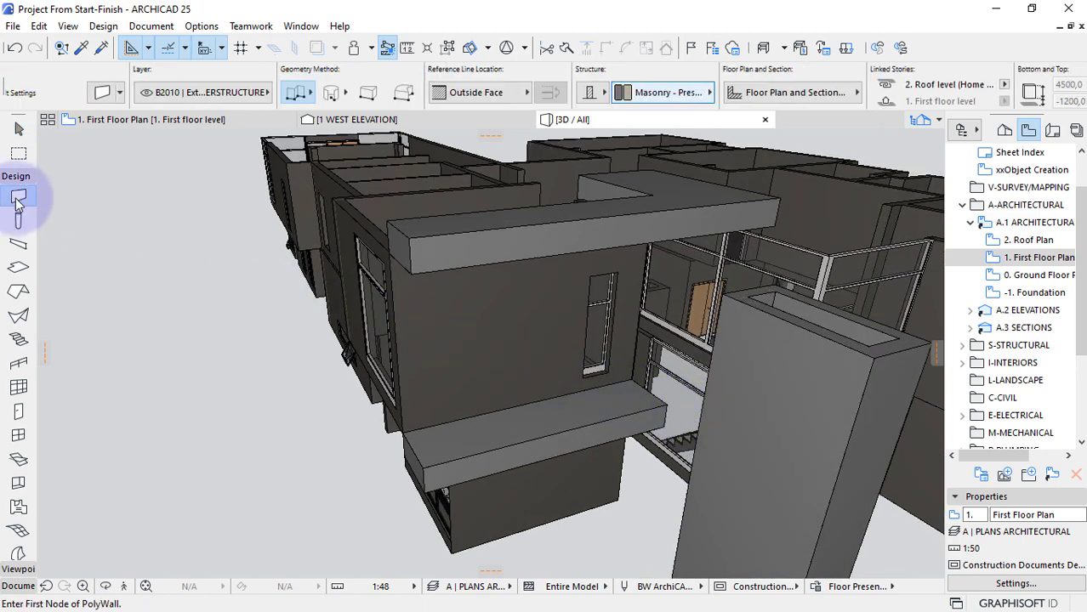
left_click(717, 92)
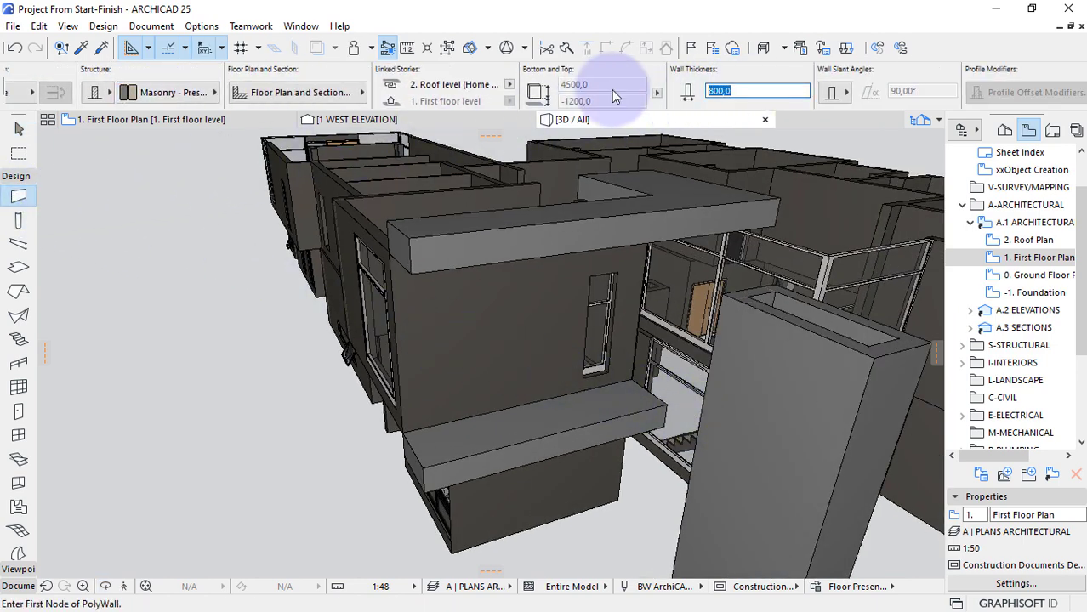
key("Escape")
scroll(611, 89, "up", 3)
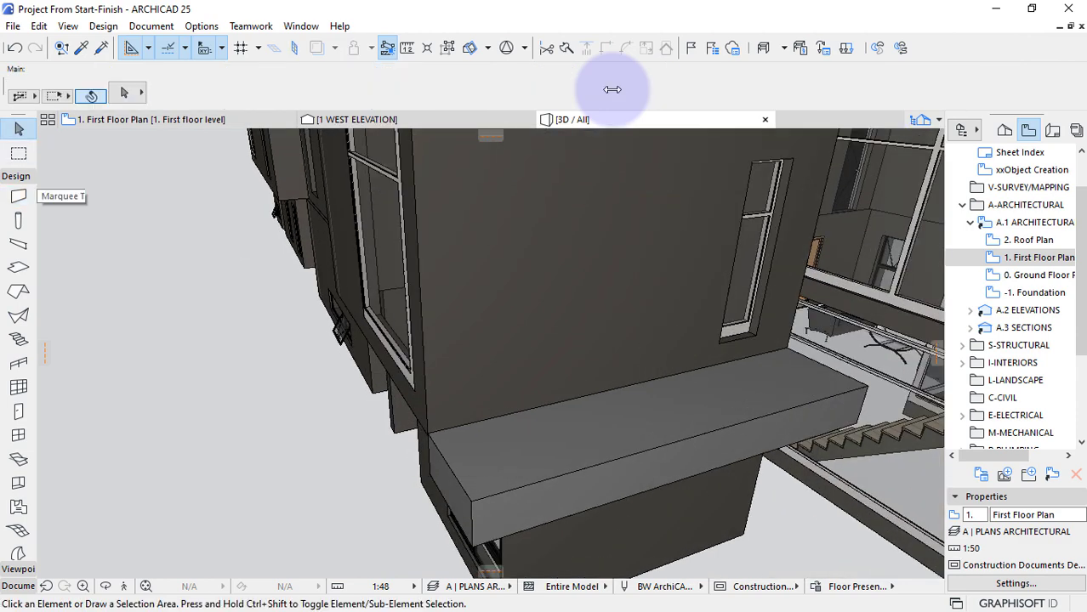
left_click(17, 196)
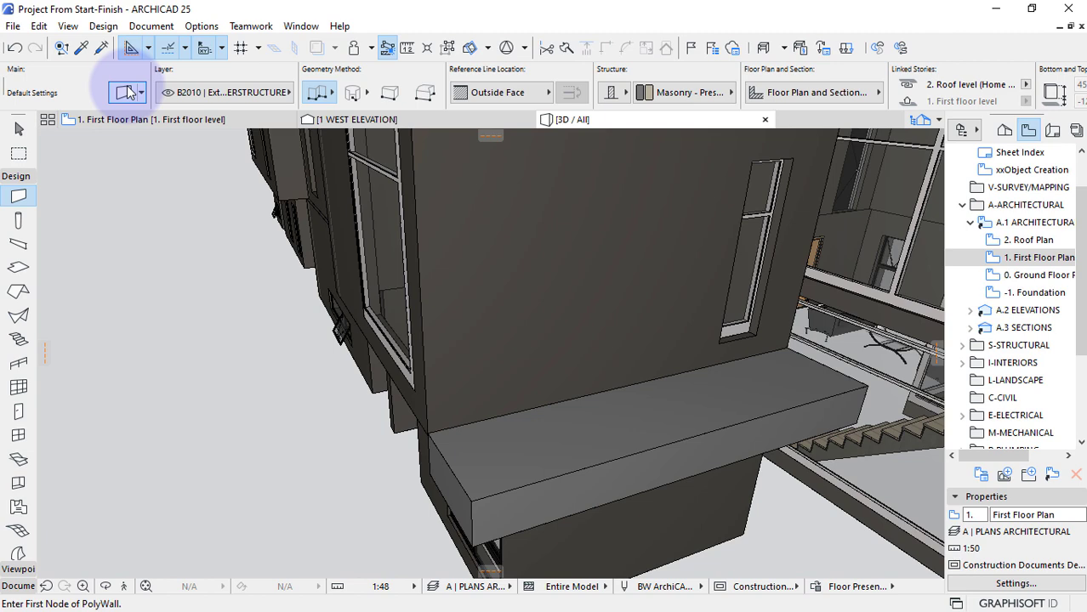
left_click(126, 91)
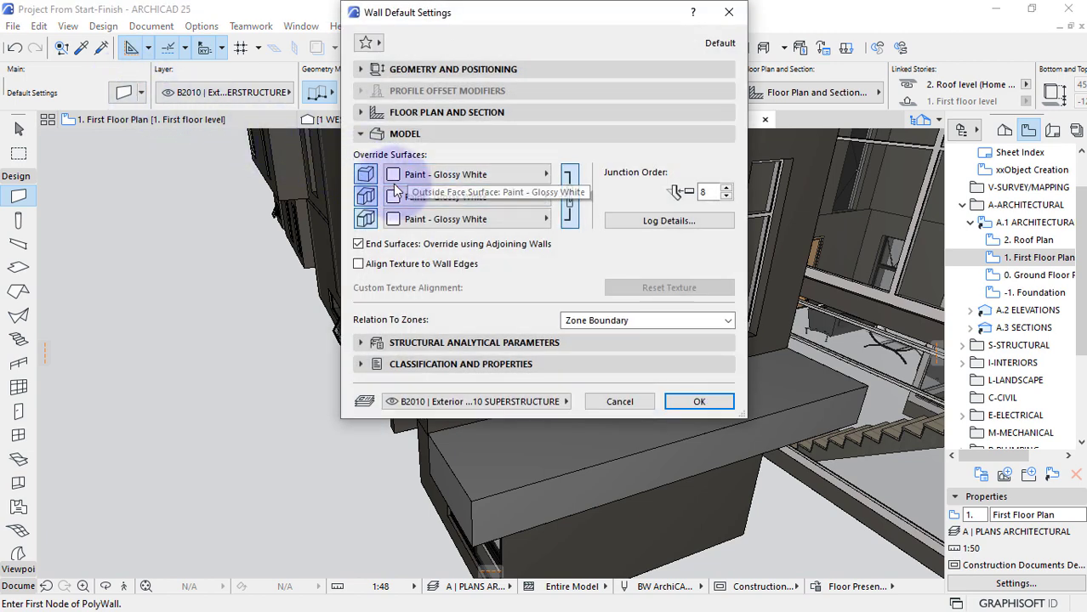
left_click(700, 401)
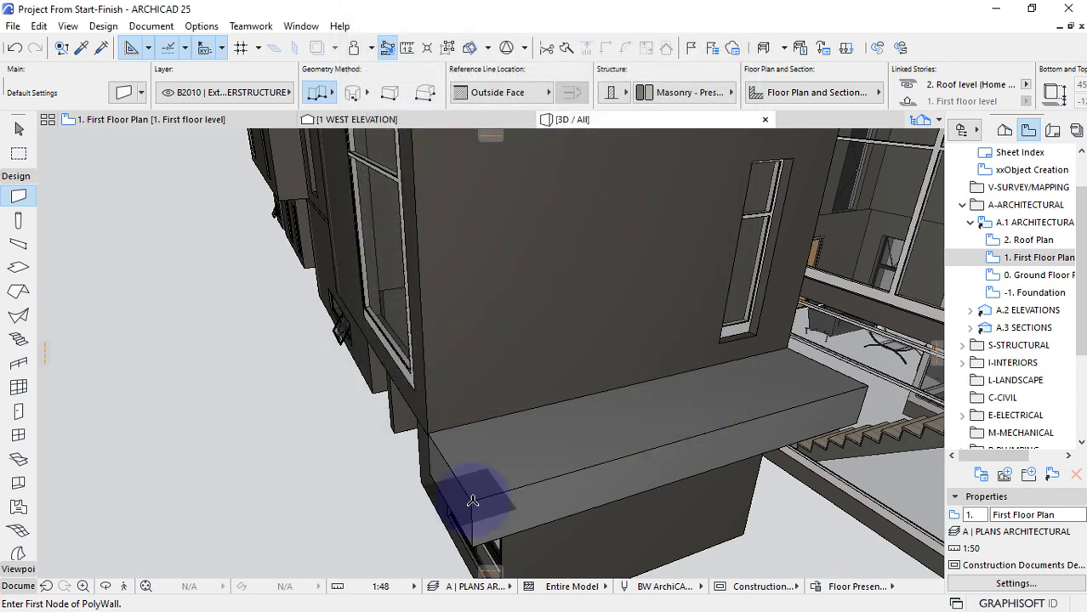
left_click(472, 498)
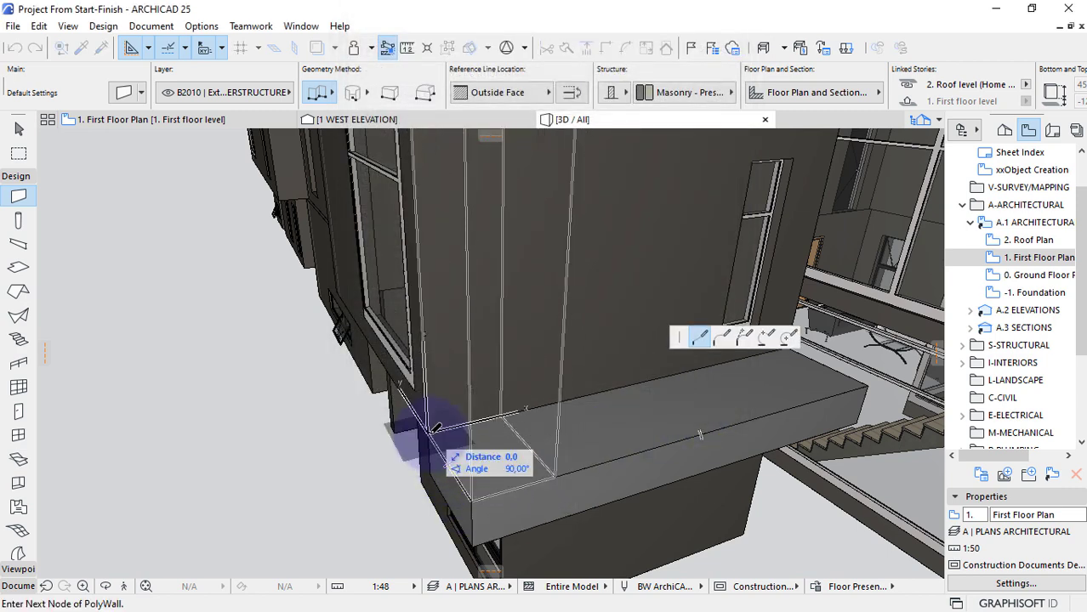
double_click(444, 451)
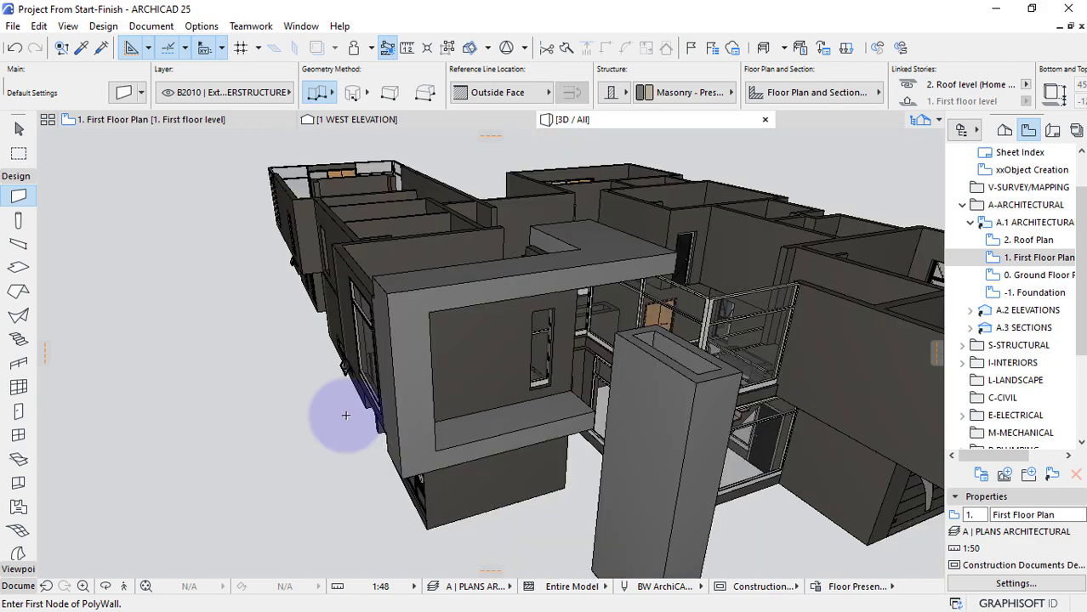
key("Escape")
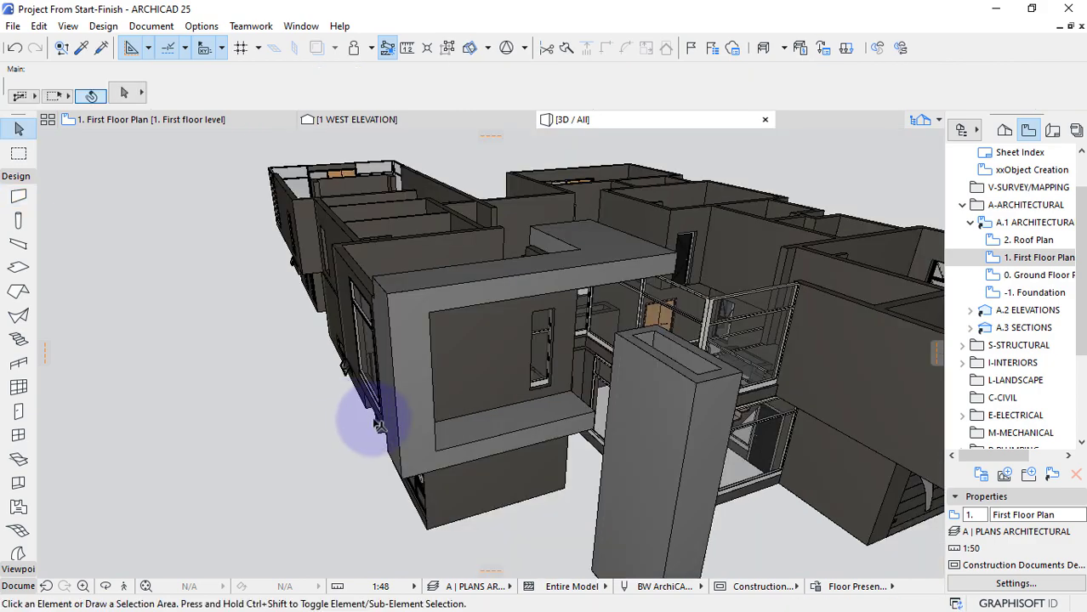
Set the lower facade slab's elevation relative to its home story to -1200.
middle_click_drag(449, 434, 487, 389, "shift")
left_click(490, 393)
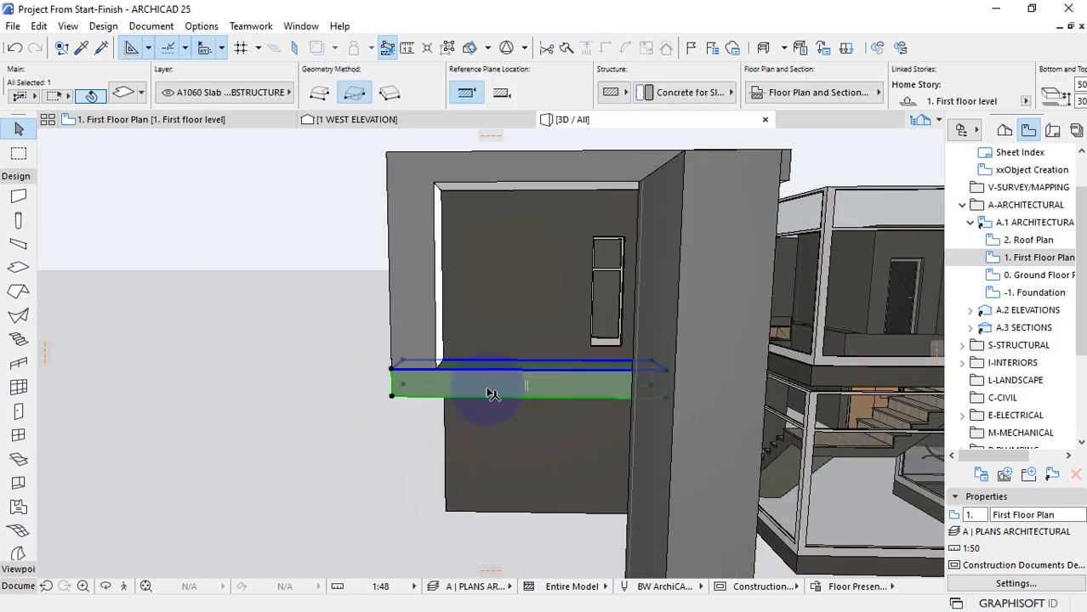
left_click_drag(930, 100, 740, 124)
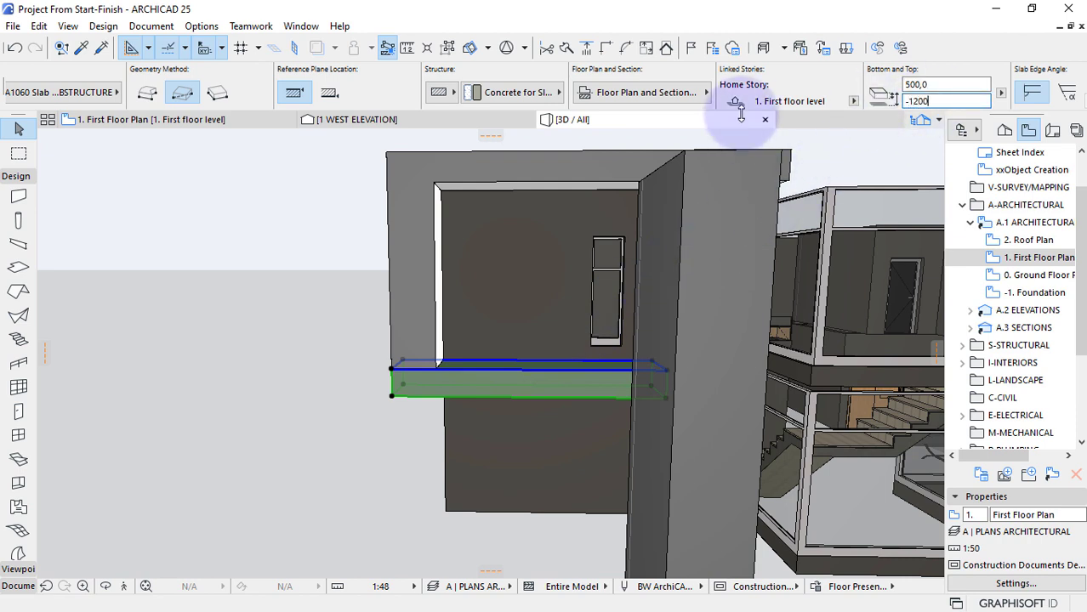
key("Return")
key("Escape")
Stretch the bottom of the frame's side wall down to the lowered slab.
left_click(425, 334)
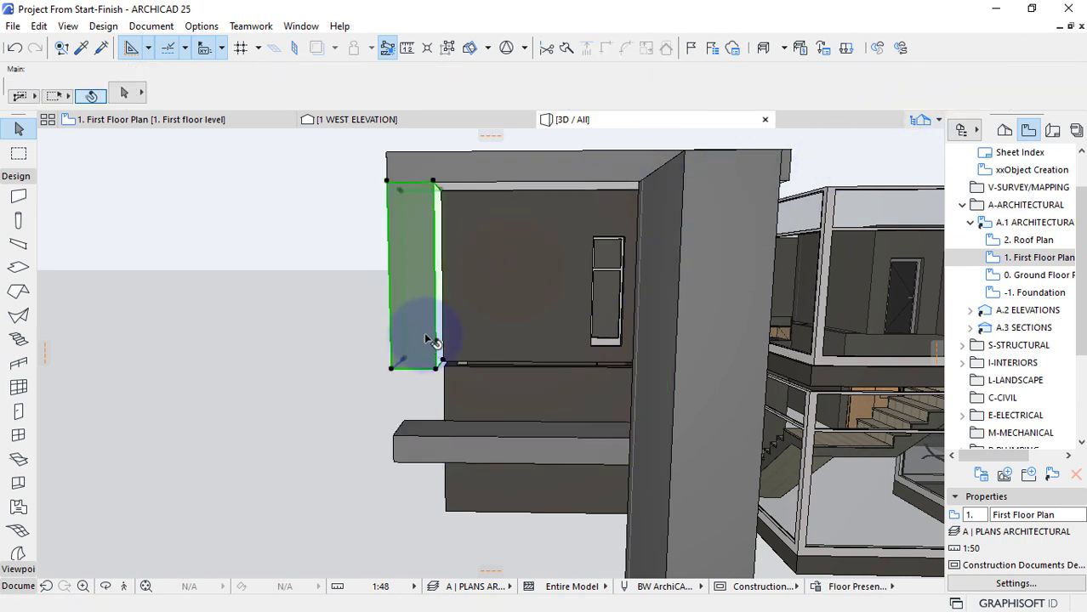
left_click(429, 340)
left_click(435, 366)
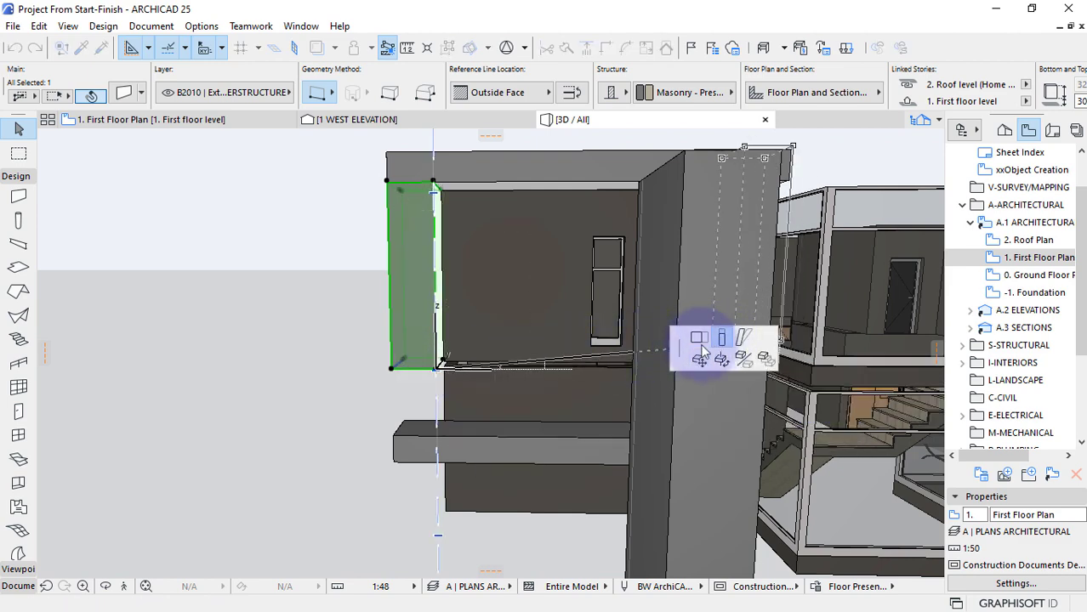
left_click(341, 424)
key("Escape")
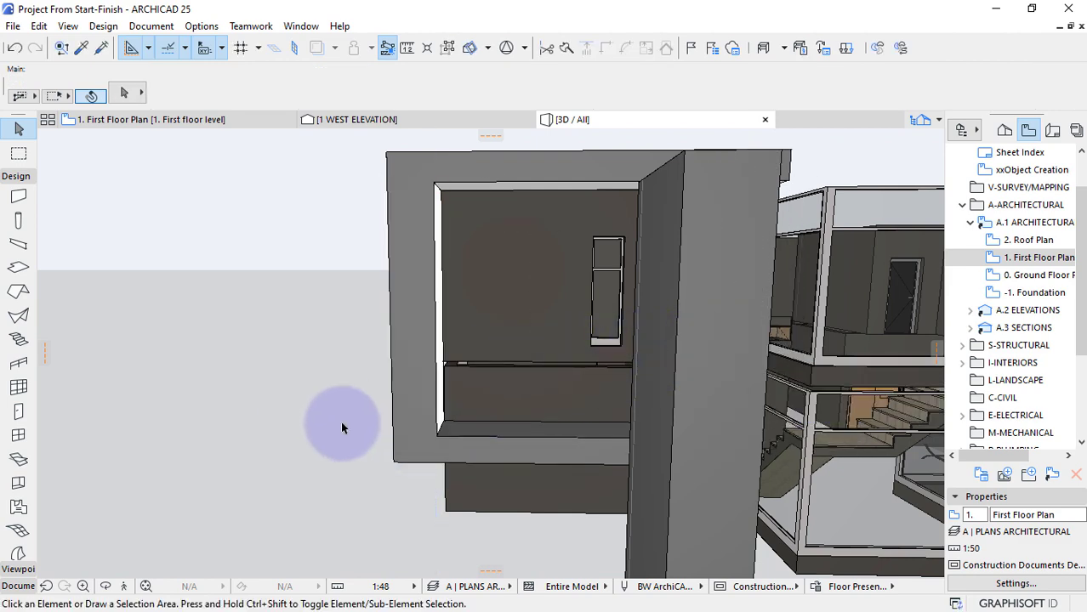
Move the tall four-wall pier about 2980 sideways, away from the framed block and in front of the stair glazing.
scroll(343, 426, "down", 4)
middle_click_drag(434, 429, 501, 514, "shift")
scroll(586, 505, "up", 5)
left_click(527, 400)
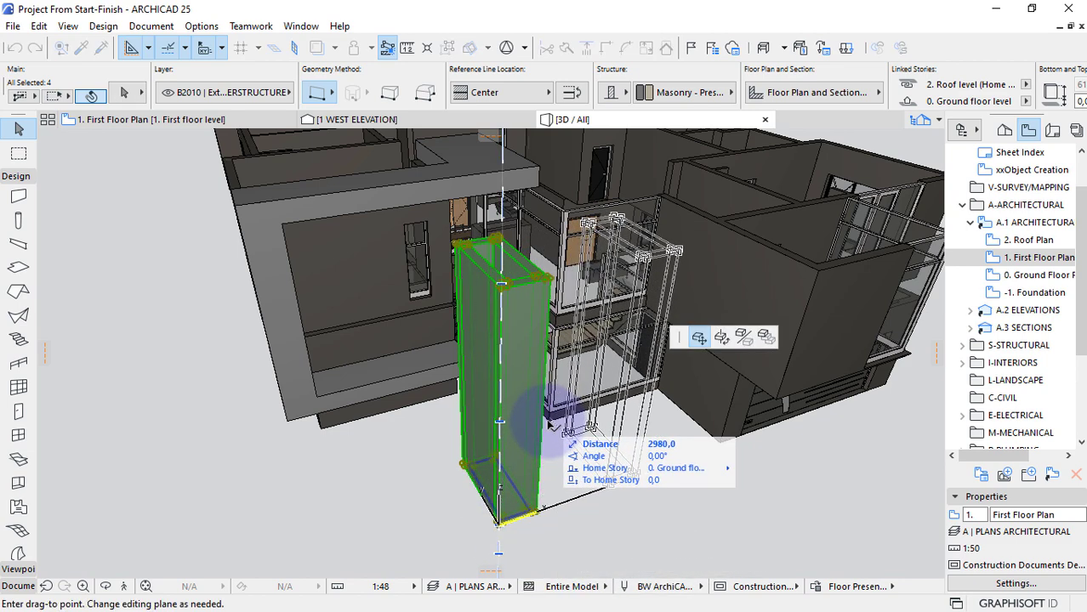
left_click(553, 425)
left_click(654, 457)
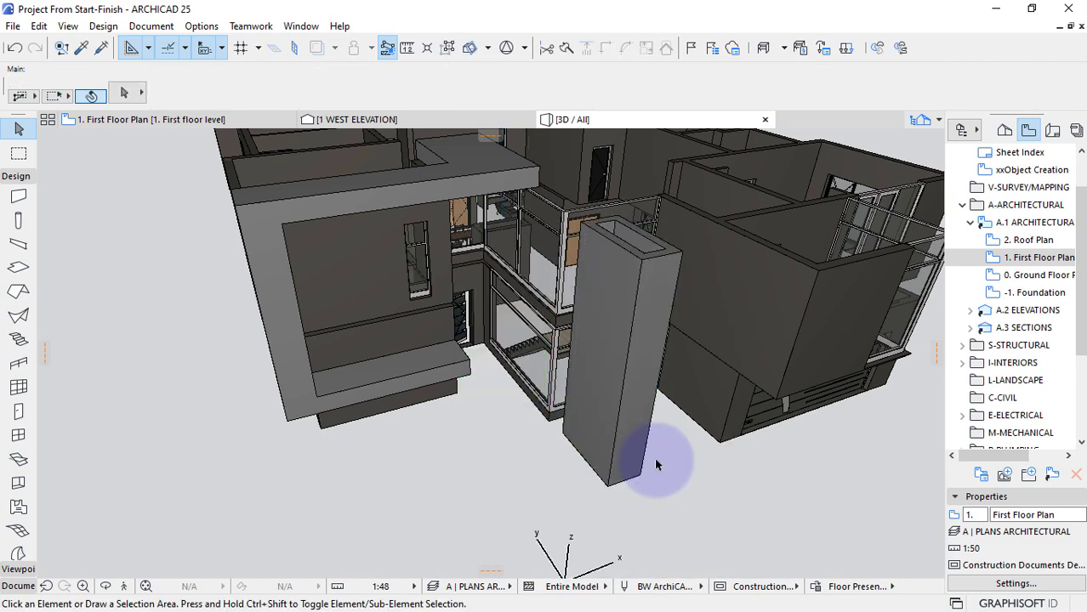
With the frame side wall's settings, draw a wall from the pier's top front corner back across the stair area into the house.
scroll(654, 458, "down", 3)
middle_click_drag(654, 458, 468, 451, "shift")
scroll(606, 490, "up", 3)
left_click(298, 396, "alt")
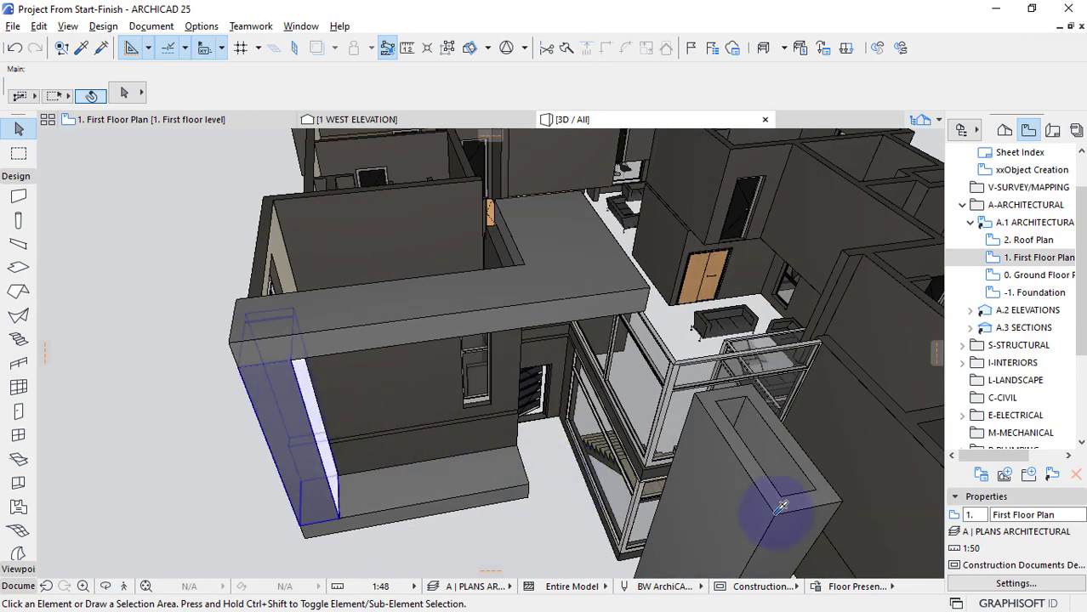
left_click(776, 511)
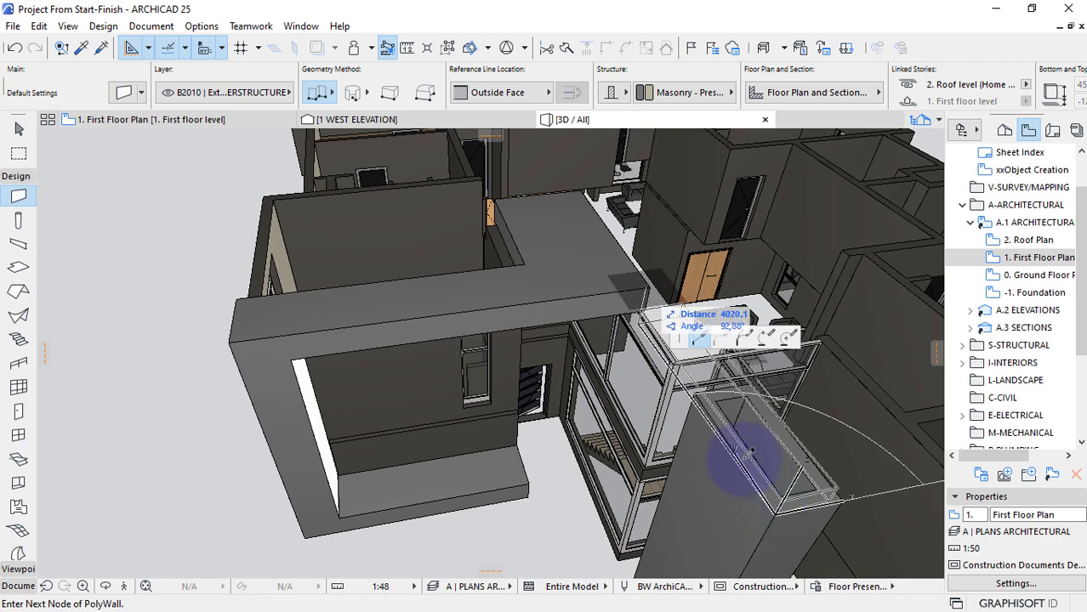
left_click(582, 191)
right_click(571, 243)
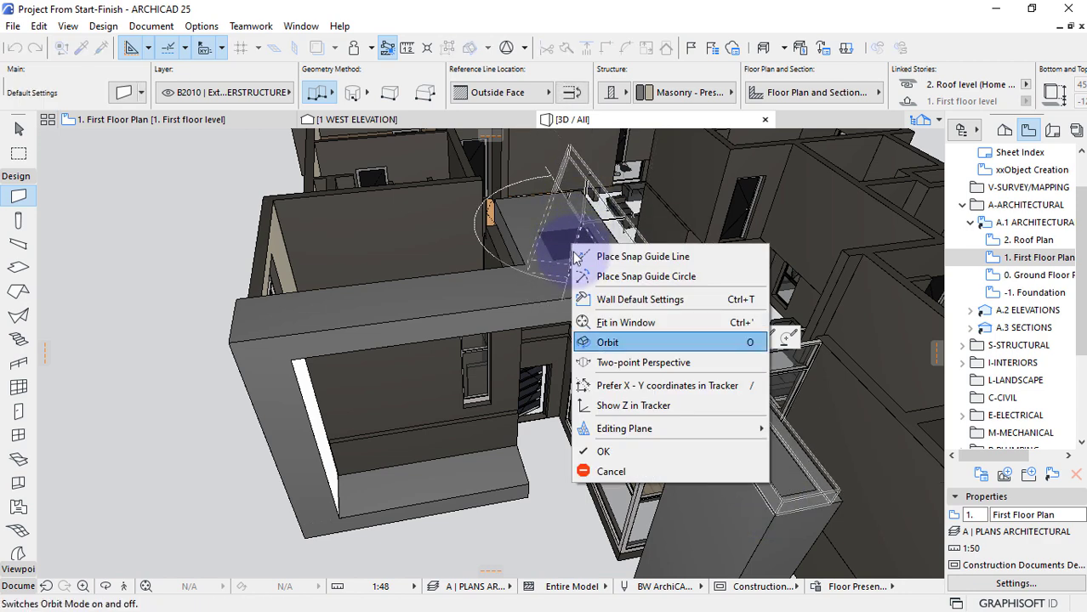
left_click(608, 450)
key("Escape")
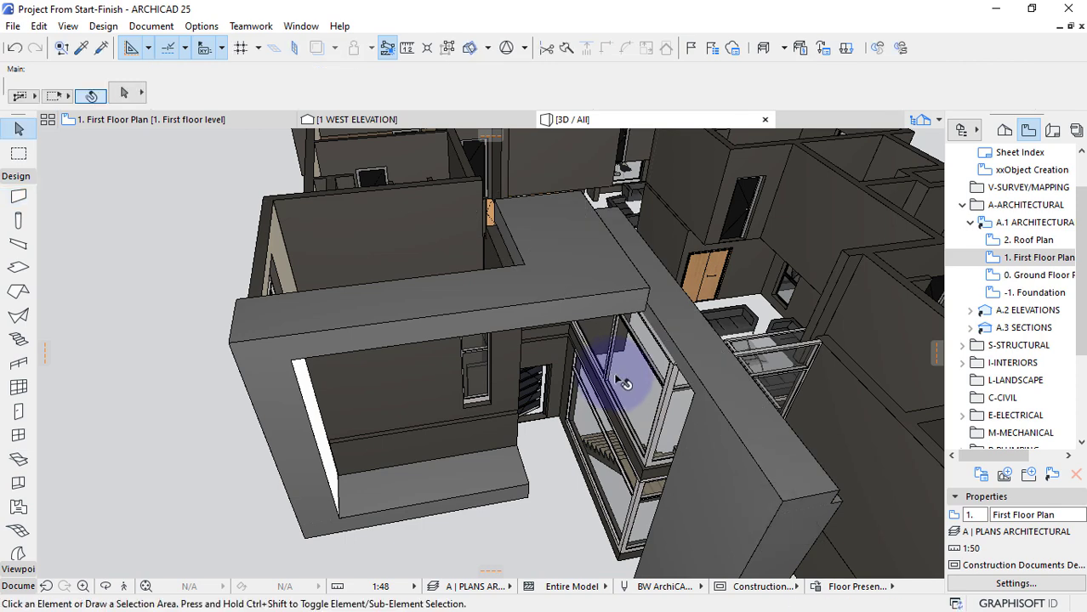
Increase the thickness of the wall running back from the pier so that it covers the pier's width.
middle_click_drag(650, 398, 596, 431, "shift")
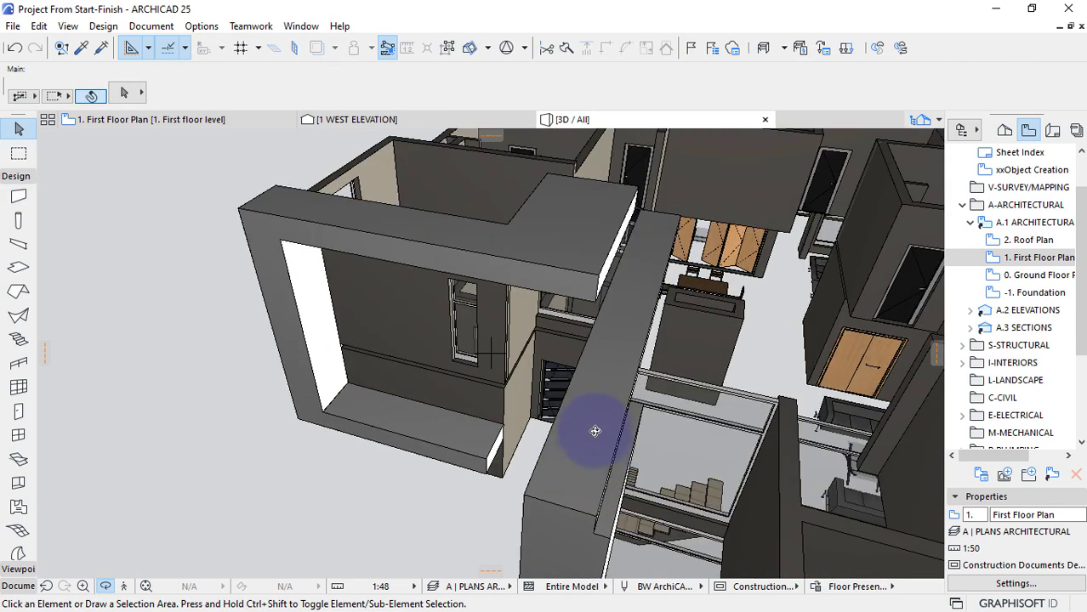
left_click(600, 432)
scroll(821, 59, "down", 2)
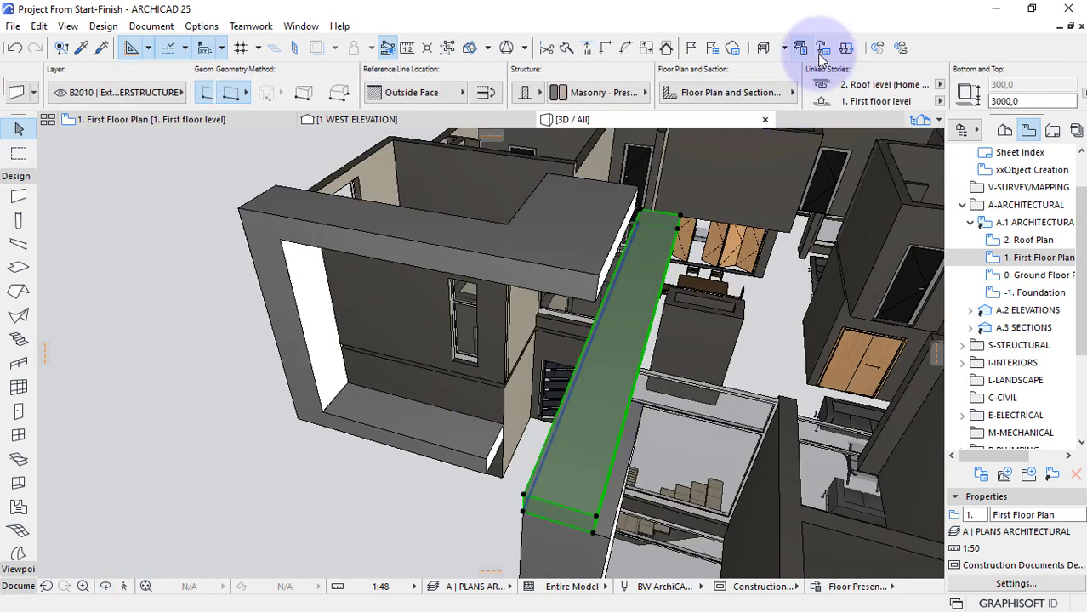
scroll(820, 52, "right", 3)
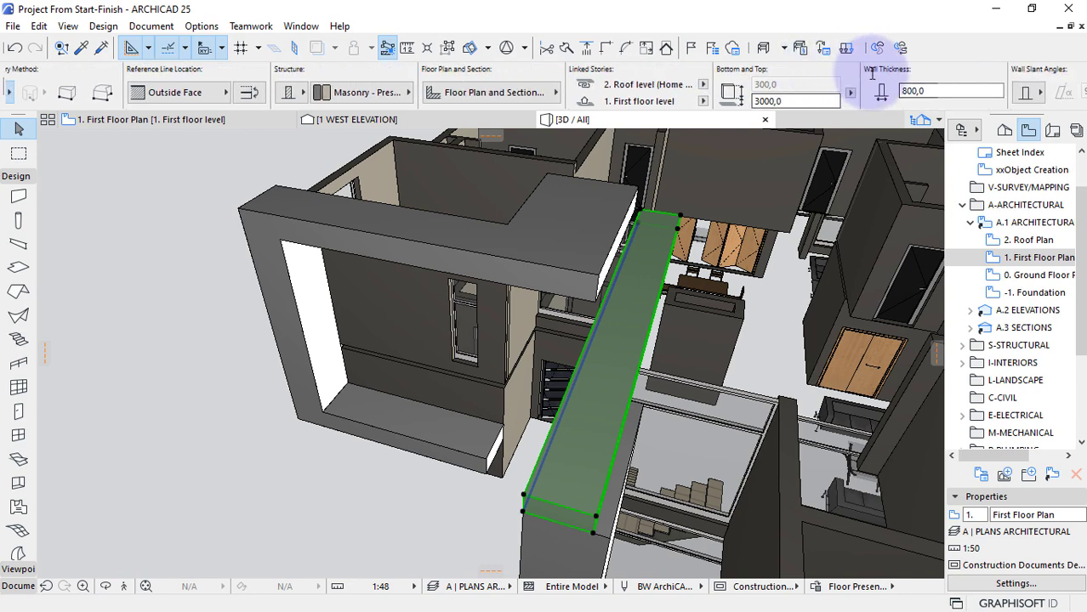
left_click(931, 91)
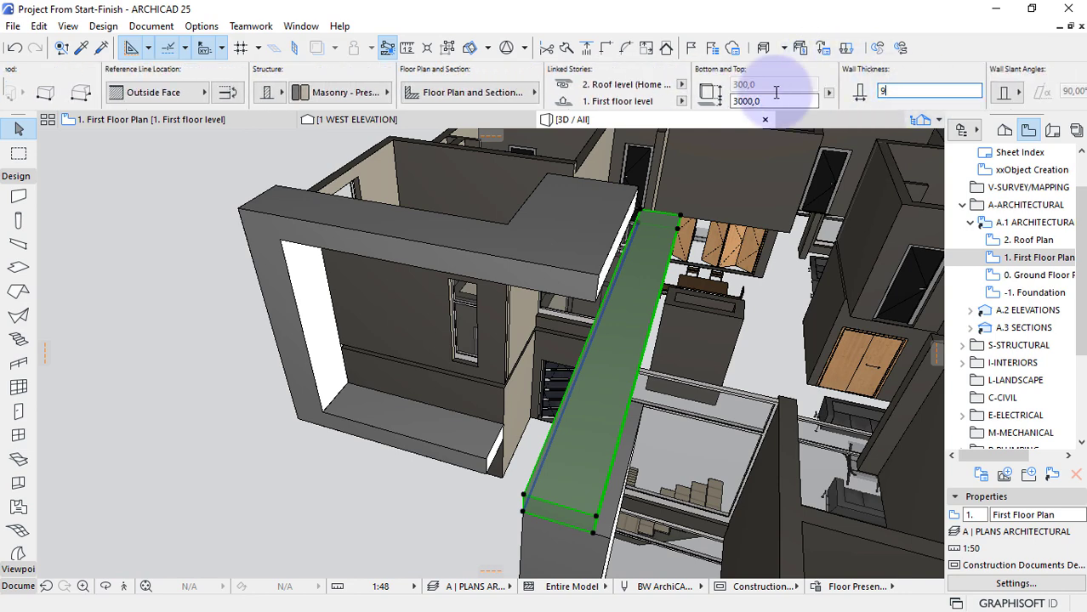
key("Escape")
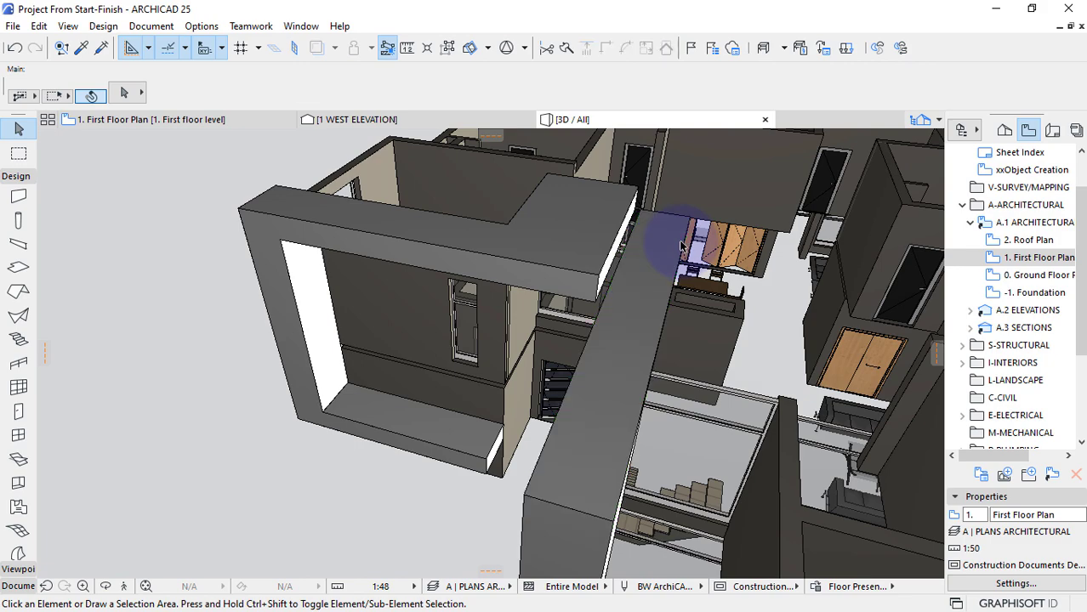
Unlink the top of the wall running back from the pier and raise it to the height of the frame's upper slab.
middle_click_drag(657, 301, 504, 296, "shift")
left_click(527, 294)
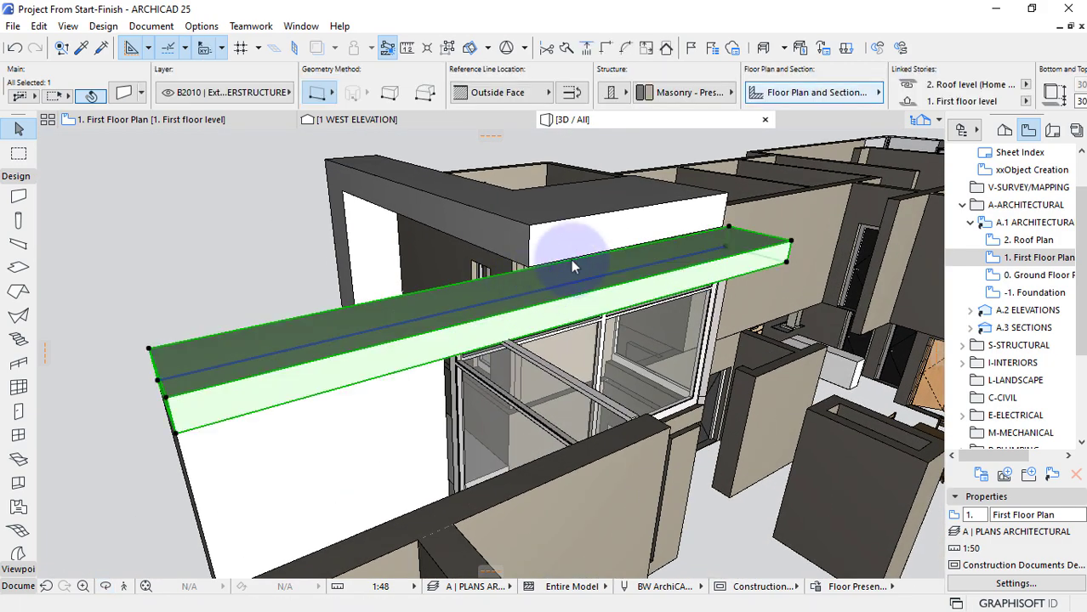
left_click(853, 85)
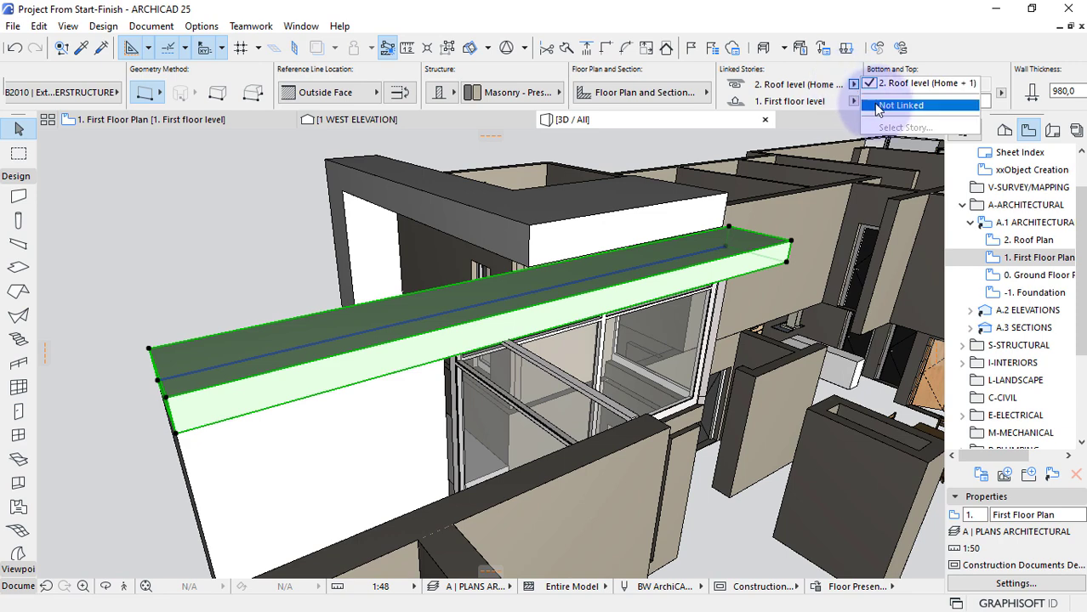
left_click(879, 106)
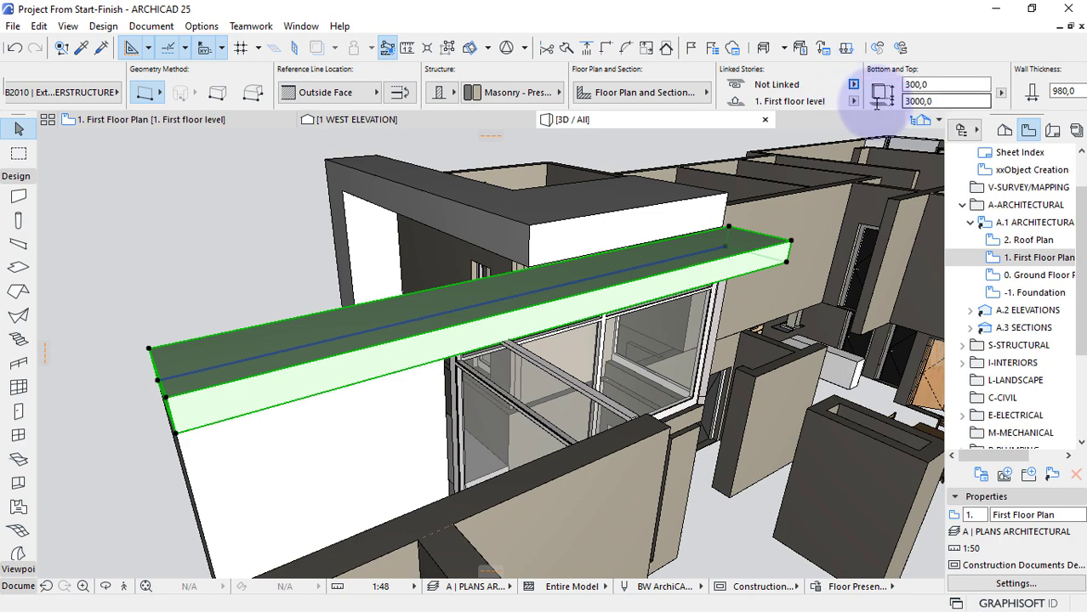
left_click(787, 253)
left_click(728, 344)
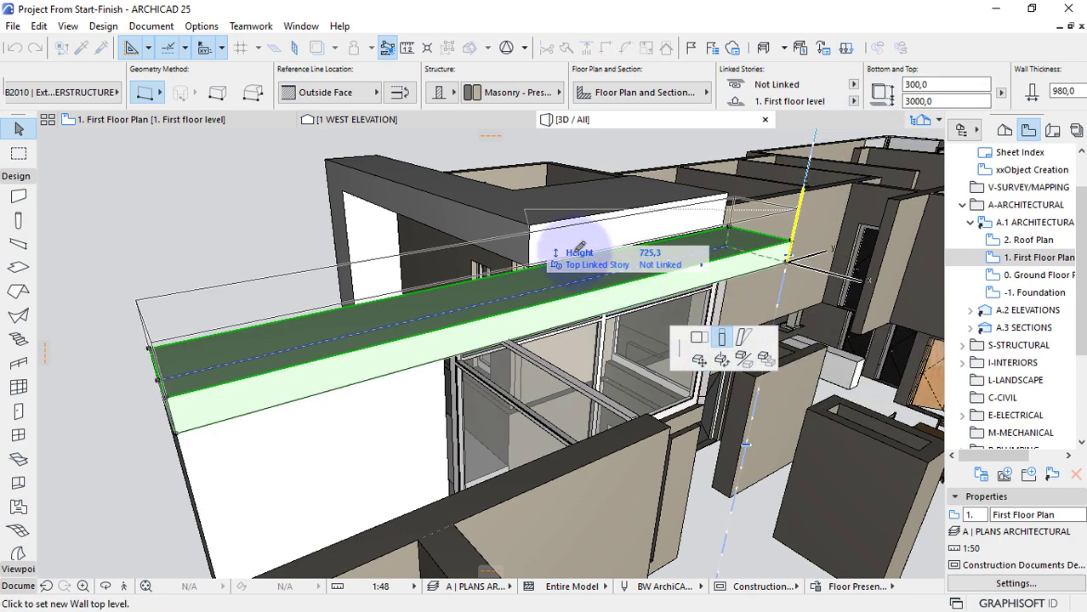
left_click(535, 232)
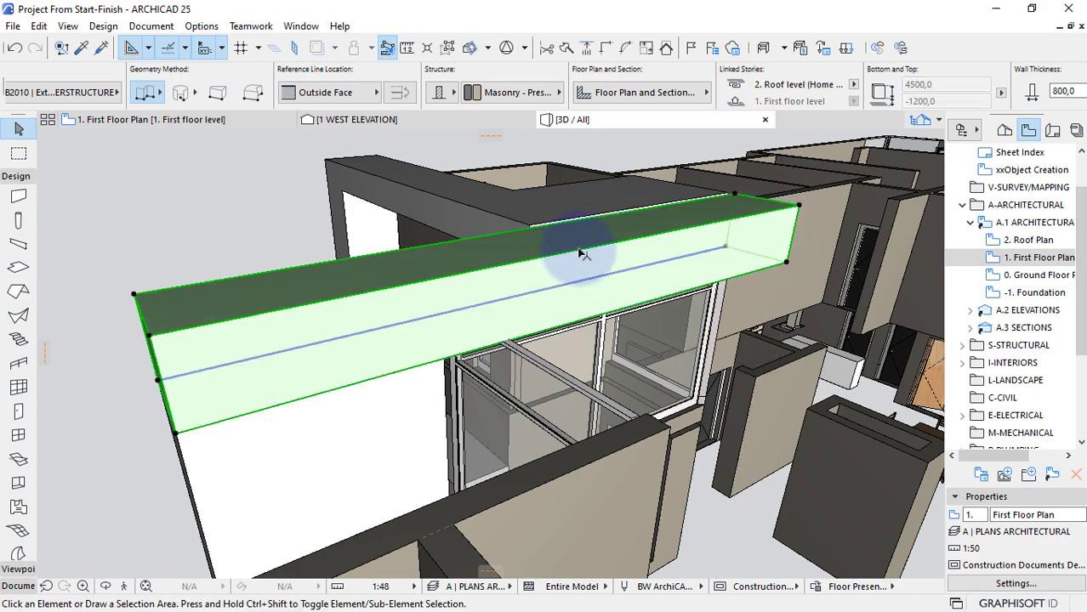
key("Escape")
Offset the frame's upper slab edge inward, away from the wall running back from the pier.
middle_click_drag(509, 249, 546, 252, "shift")
scroll(546, 253, "down", 3)
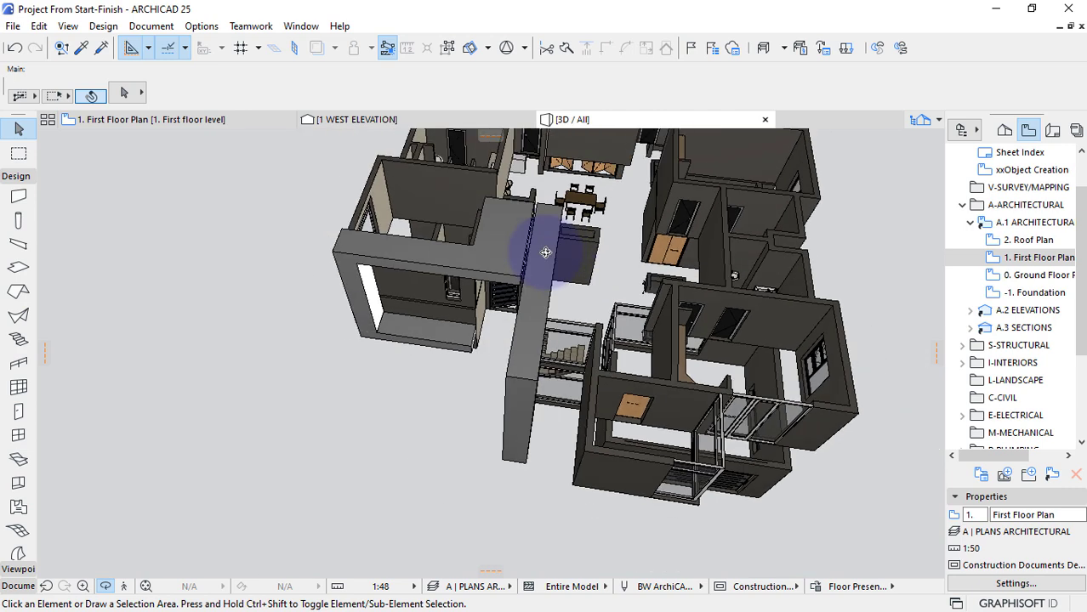
scroll(546, 253, "up", 4)
left_click(550, 254)
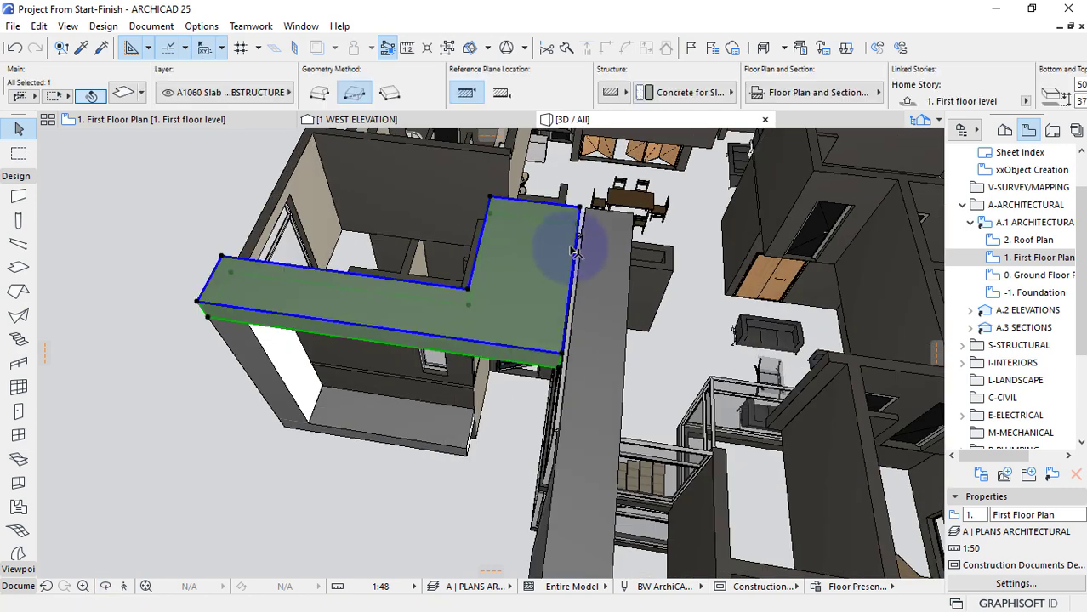
left_click(572, 242)
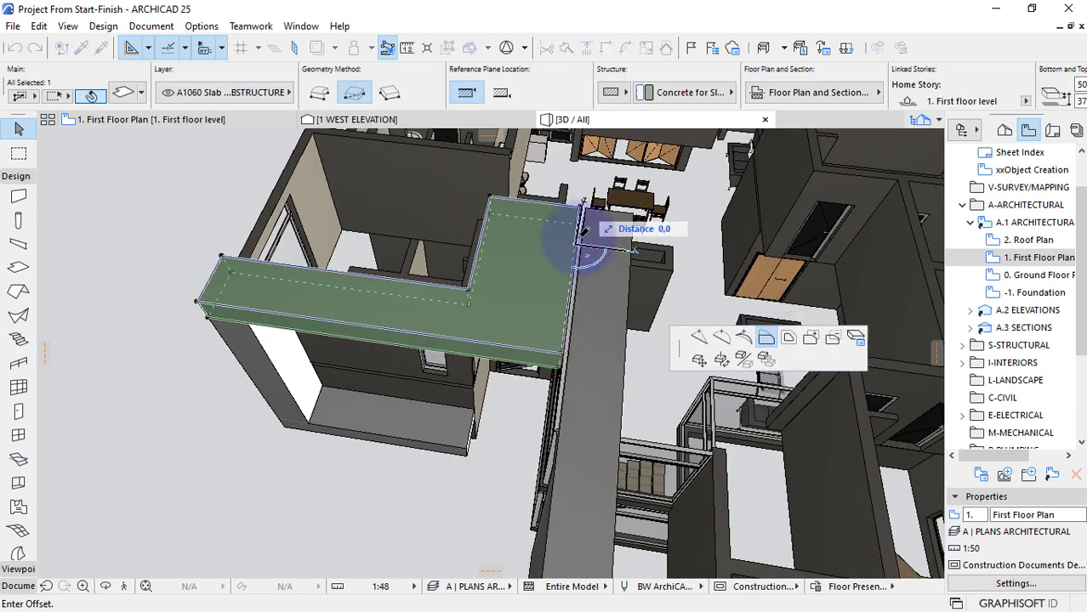
left_click(583, 215)
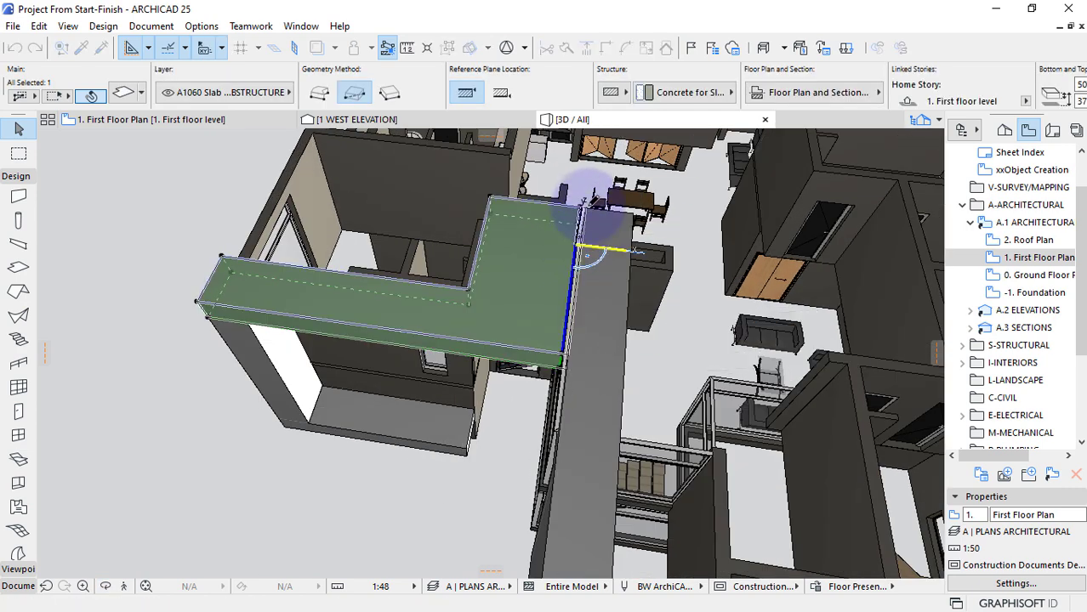
left_click(583, 272)
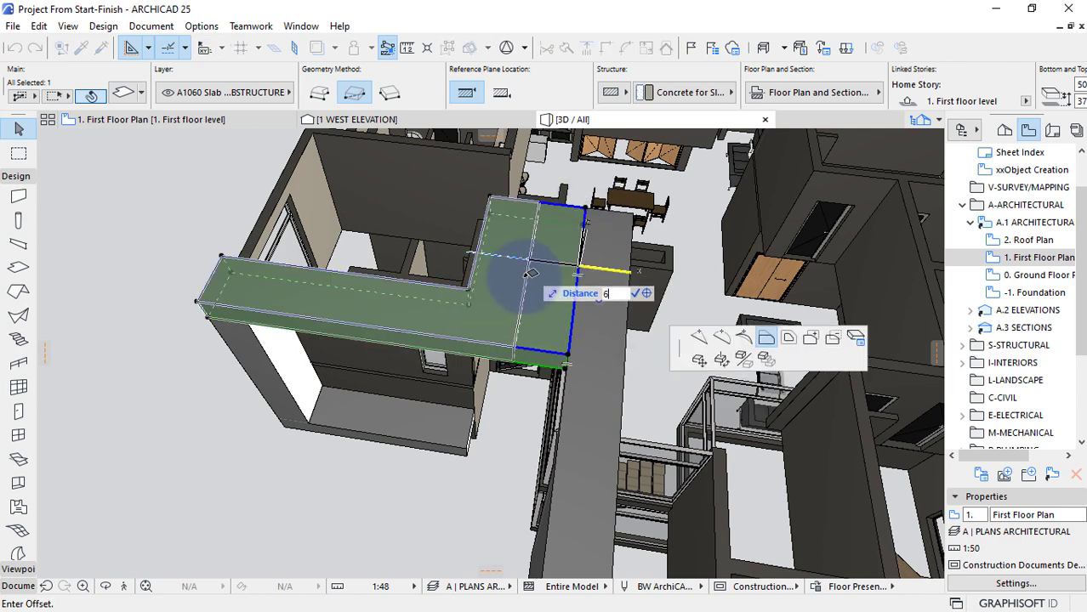
left_click(529, 273)
key("Escape")
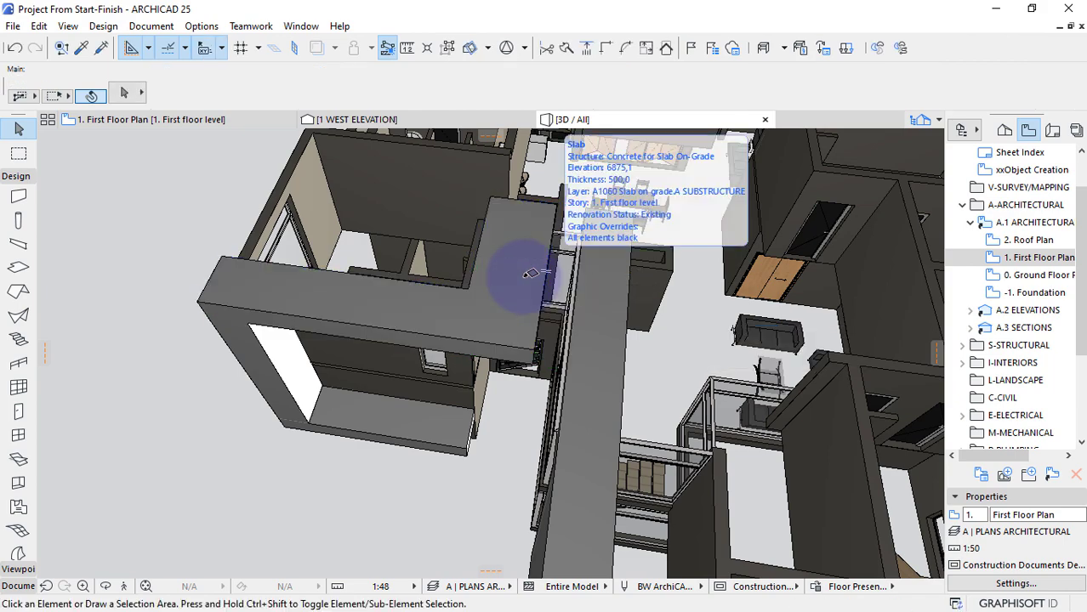
Copy the frame's side wall 800 sideways so that the copy sits against its inner face.
scroll(544, 293, "down", 5)
middle_click_drag(578, 385, 622, 257, "shift")
scroll(622, 258, "up", 5)
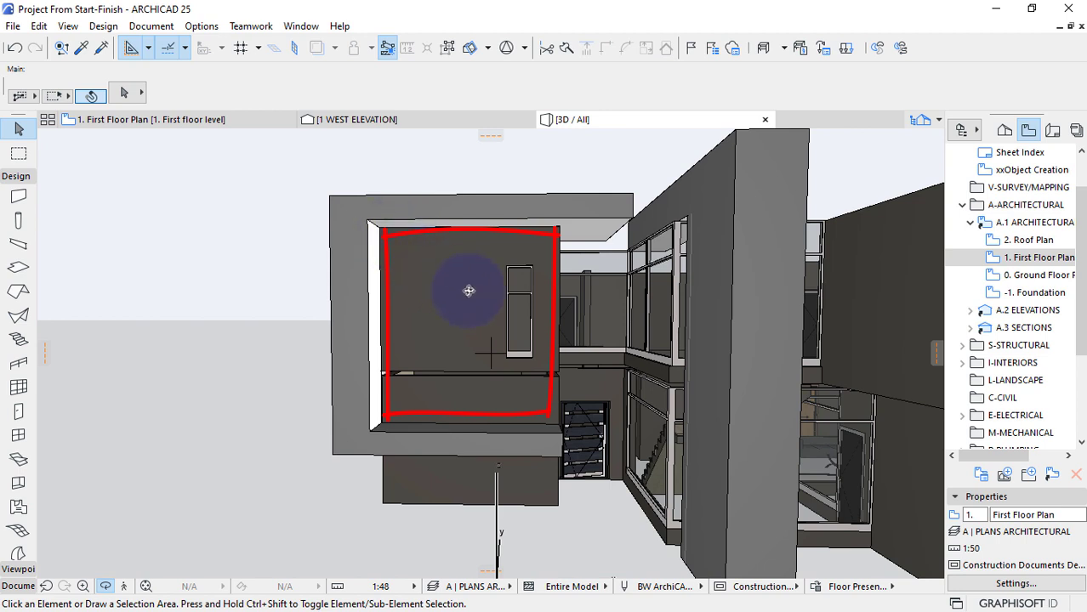
mouse_move(570, 360)
middle_mouse_down("shift")
mouse_move(546, 383)
mouse_move(470, 345)
middle_mouse_up("shift")
scroll(333, 282, "up", 3)
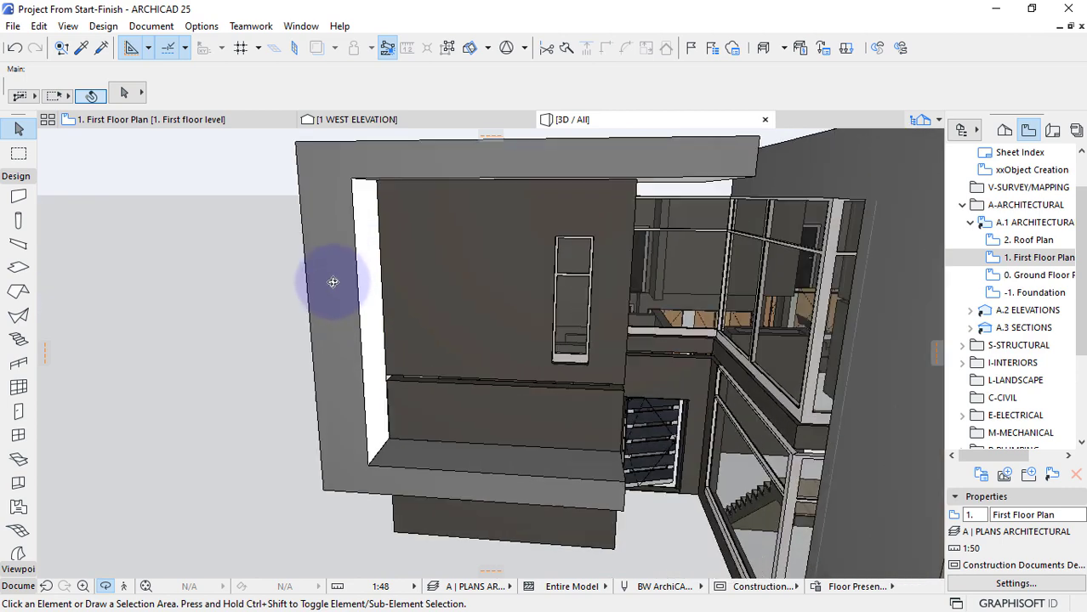
left_click(316, 470)
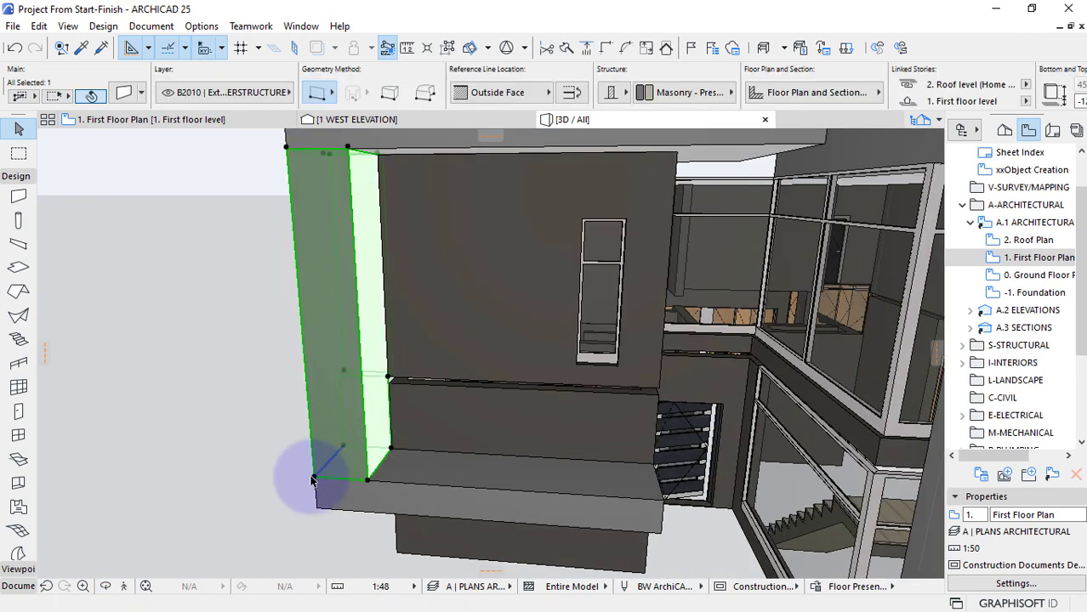
left_click(314, 481)
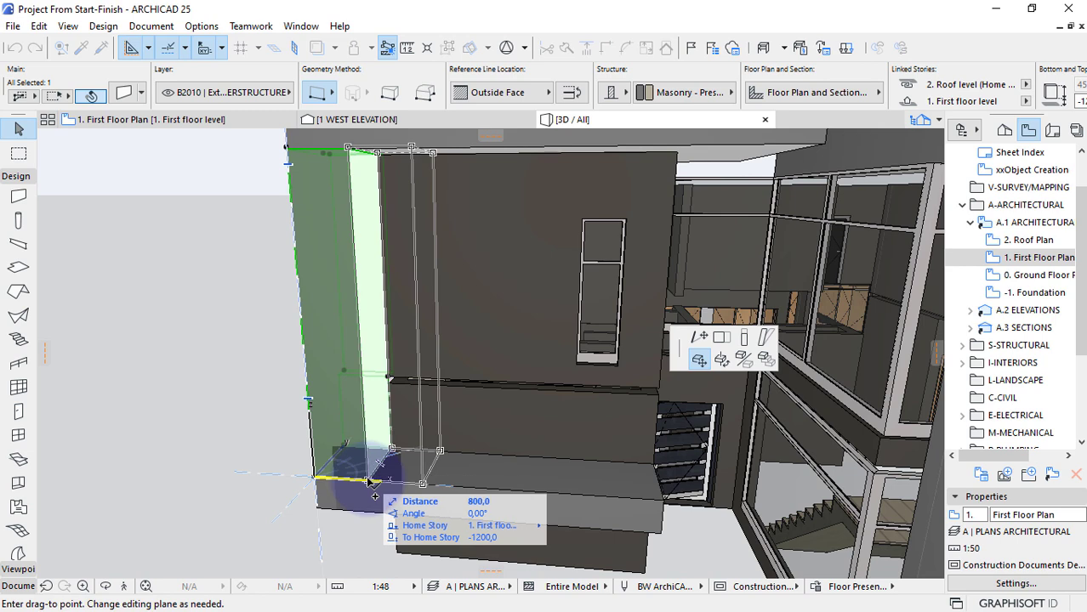
left_click(563, 194)
Give the copied wall the Timber - Structural building material and switch off its surface overrides.
left_click(664, 91)
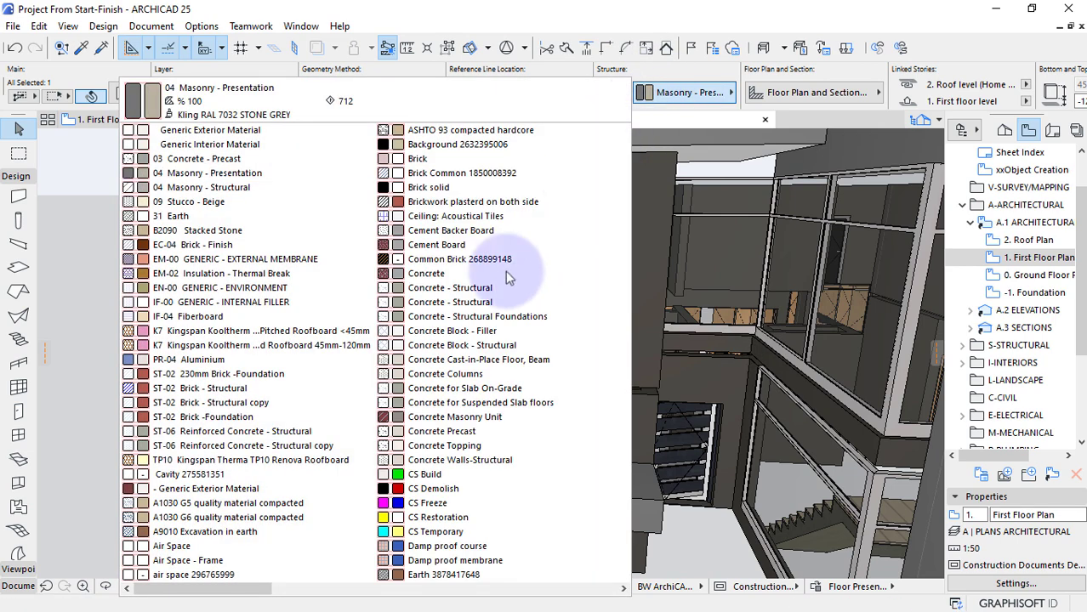
scroll(453, 346, "down", 5)
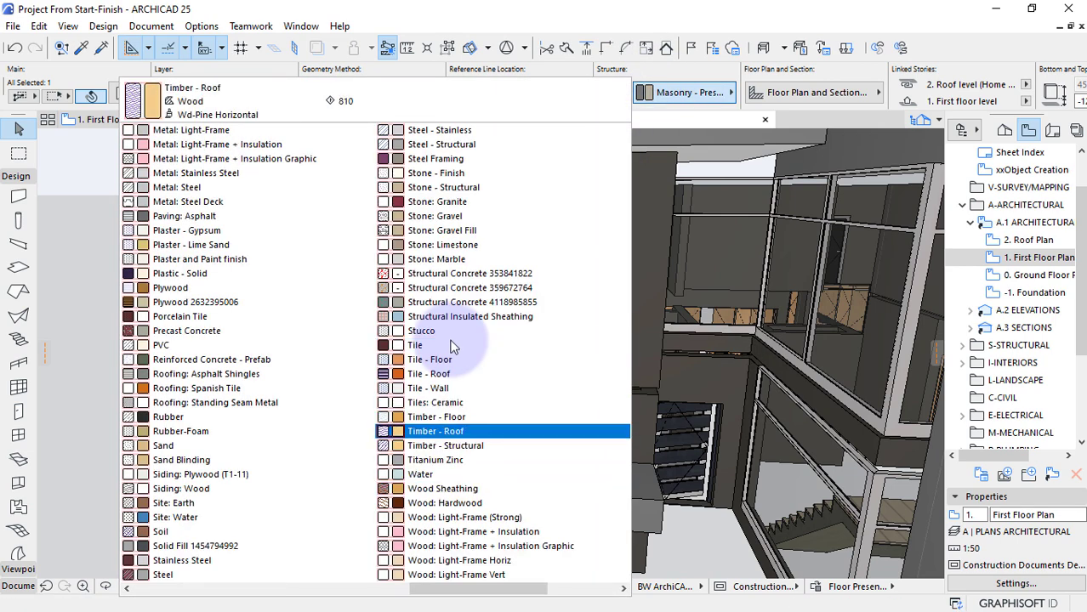
left_click(433, 445)
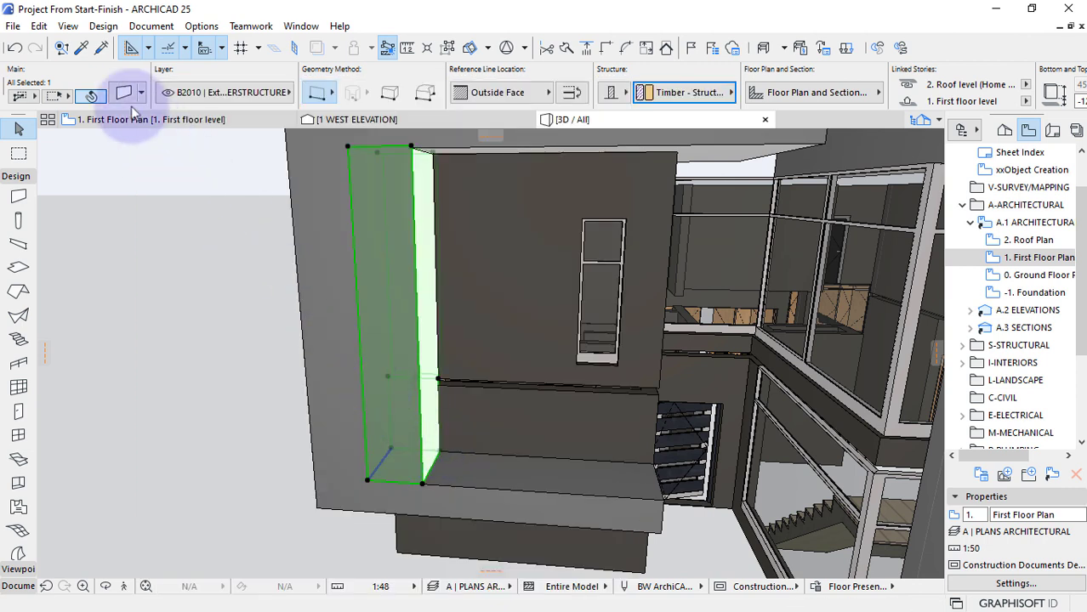
key("ctrl+t")
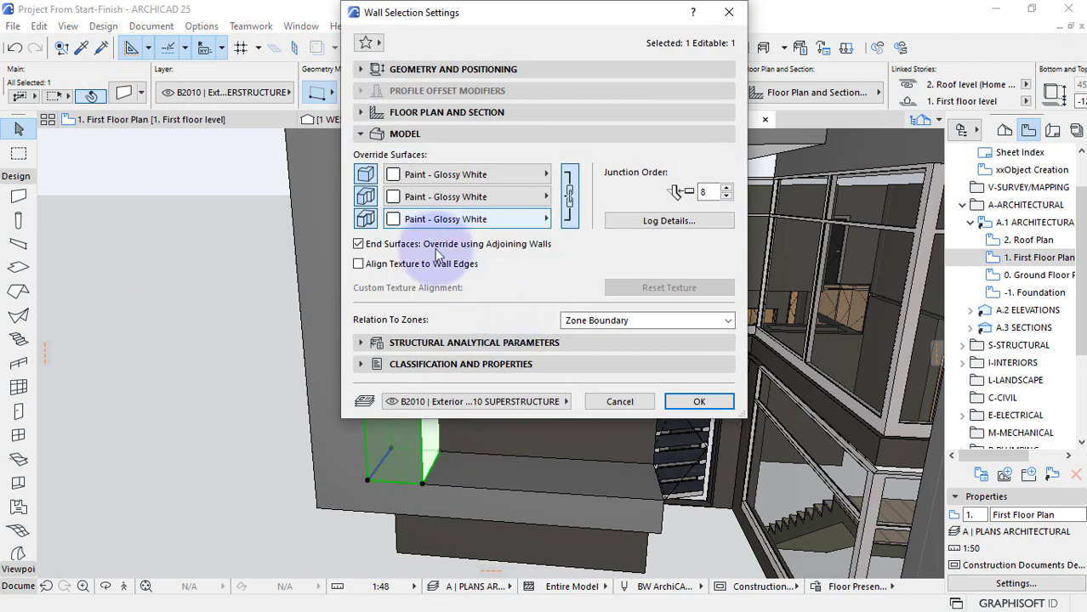
left_click(367, 196)
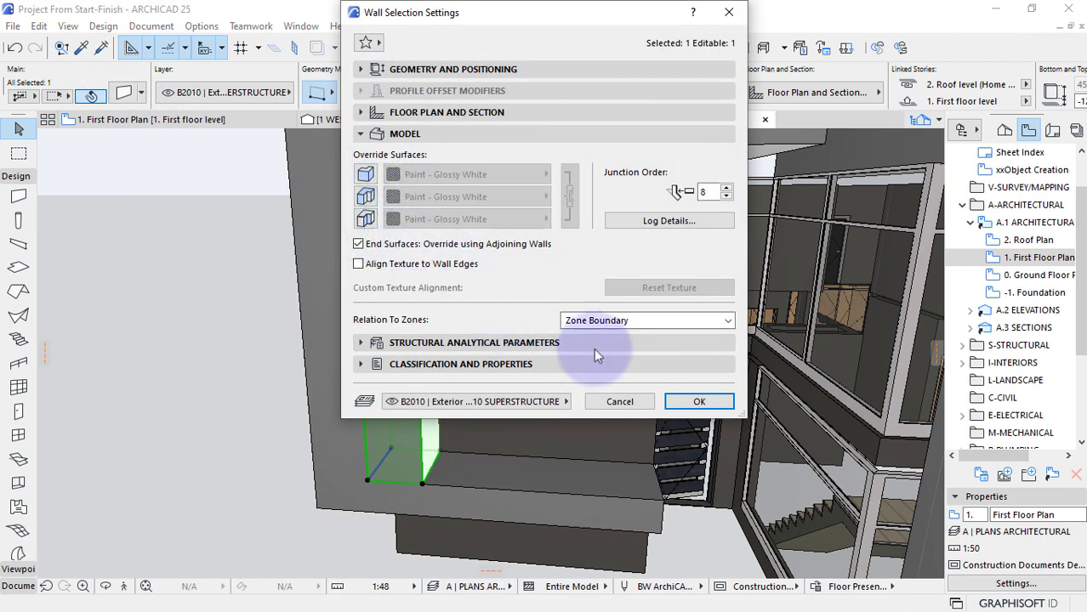
left_click(697, 402)
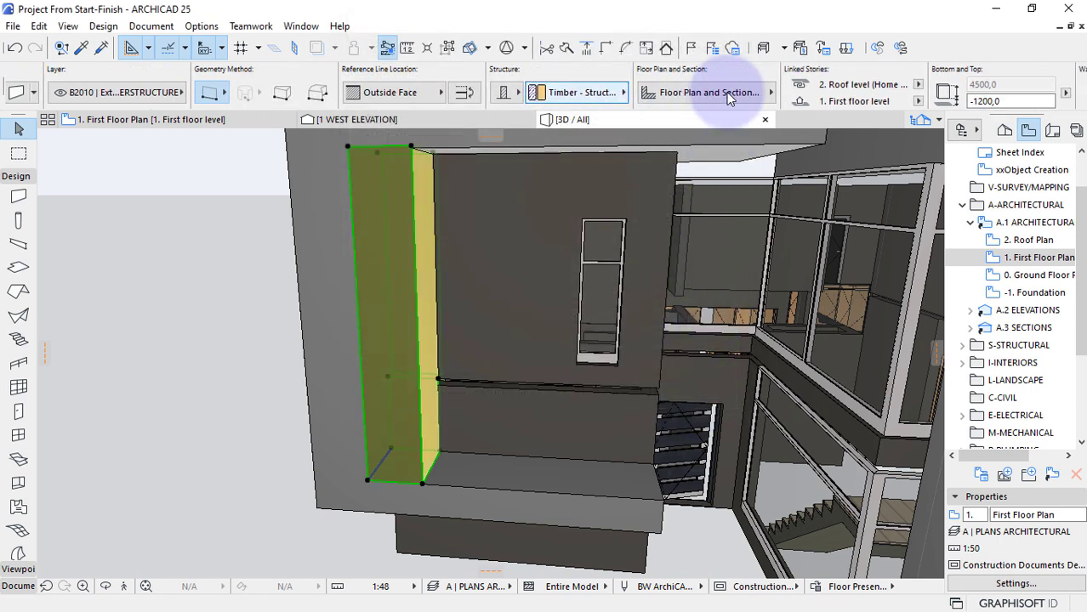
Set the timber wall's thickness to 80.
scroll(733, 99, "down", 1)
double_click(892, 91)
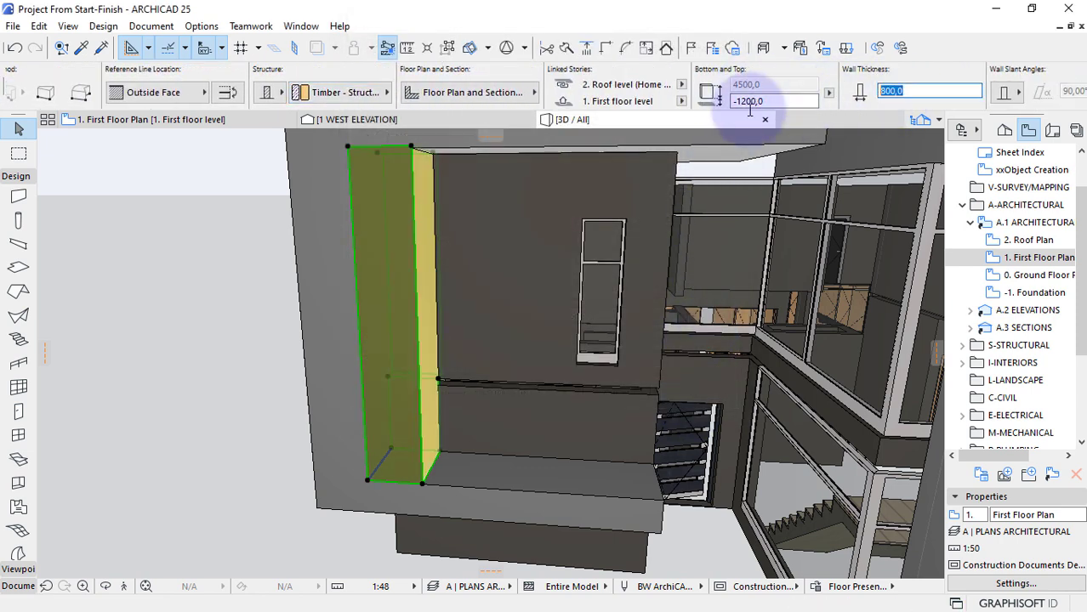
key("Return")
scroll(357, 476, "up", 2)
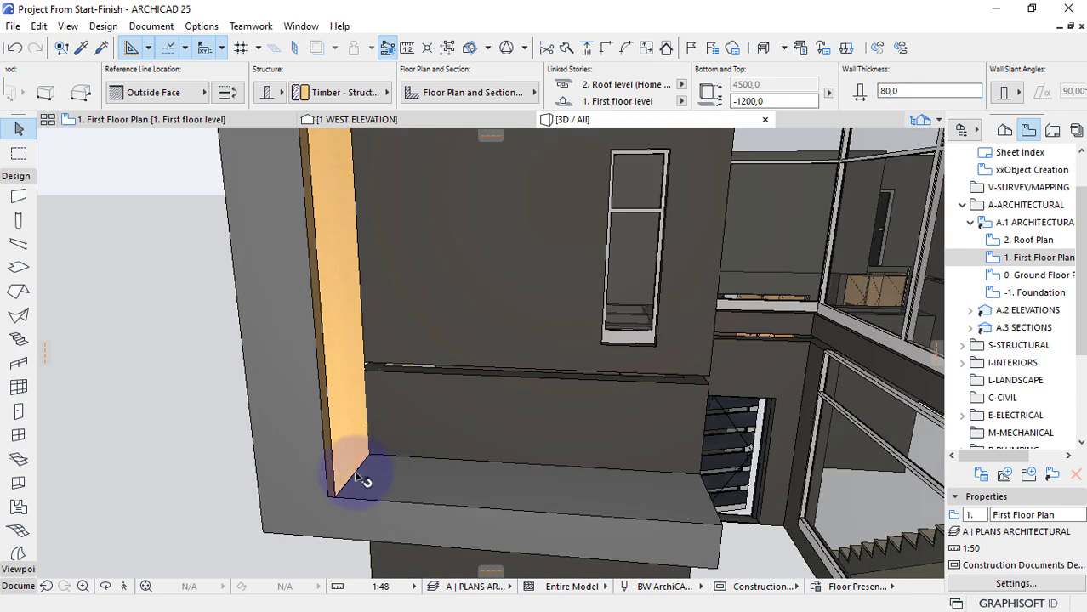
Shorten the timber wall to a length of 100, making it a narrow vertical batten.
left_click(329, 499)
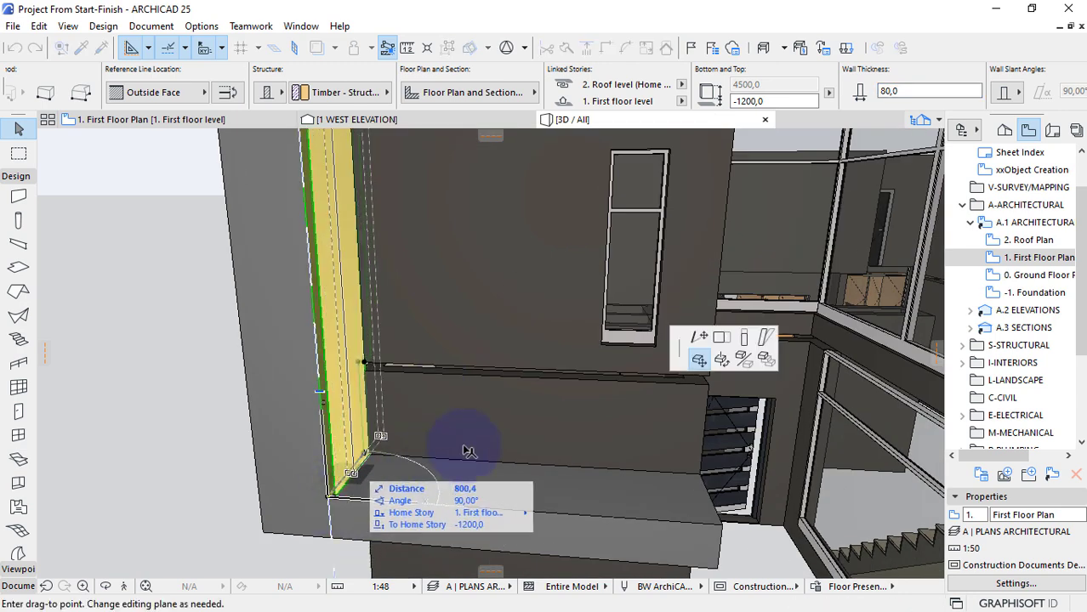
left_click(721, 340)
left_click(701, 359)
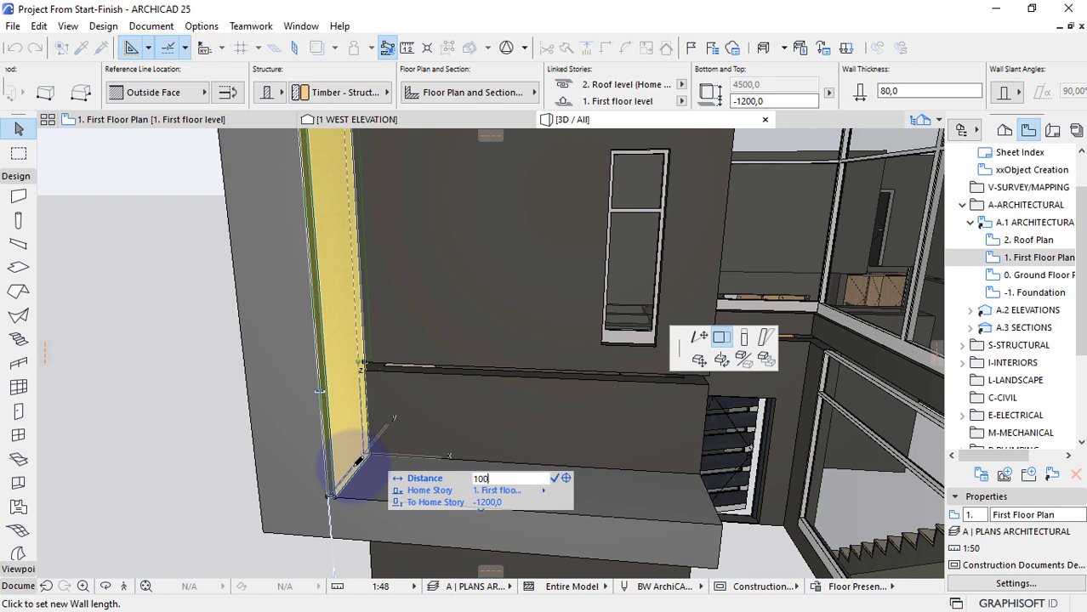
key("Return")
On the First Floor Plan, move the timber batten into the corner between the frame's side wall and the facade wall's outer face.
scroll(357, 468, "up", 4)
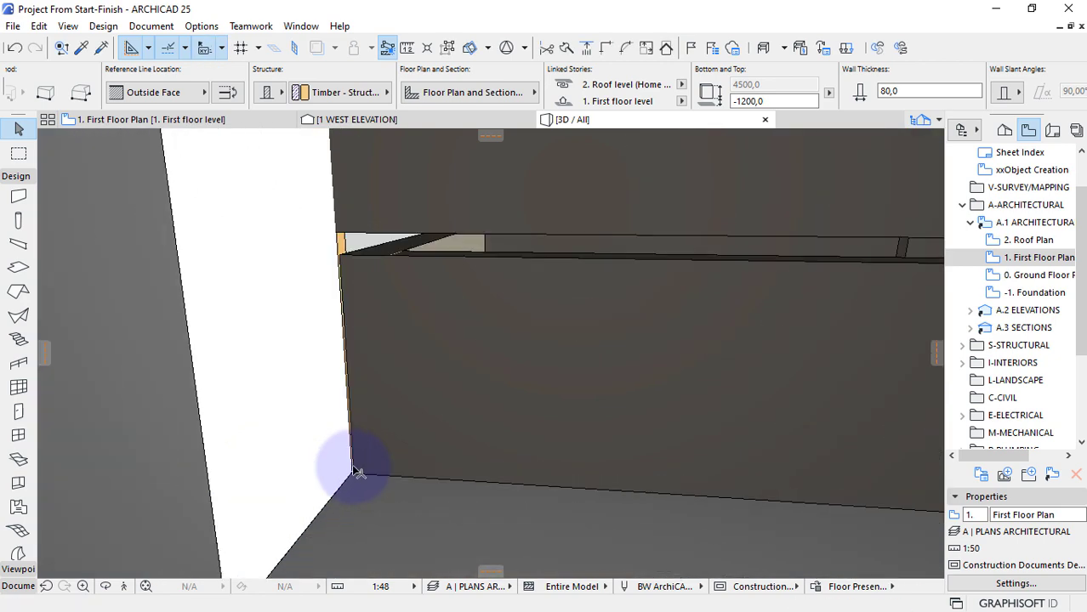
left_click(163, 121)
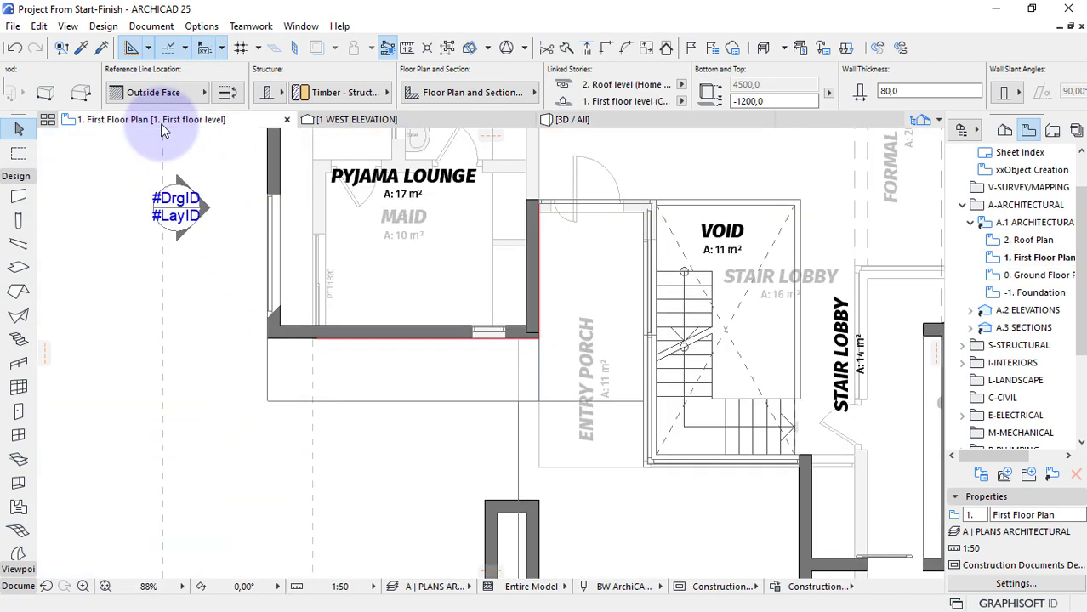
scroll(297, 327, "up", 6)
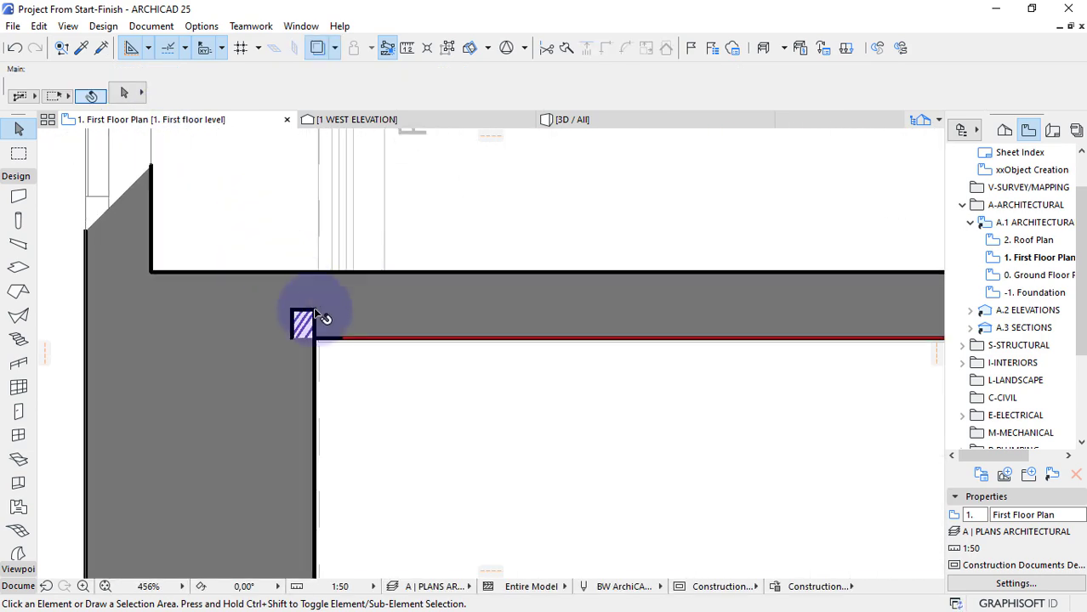
left_click(304, 316)
left_click_drag(293, 312, 318, 340)
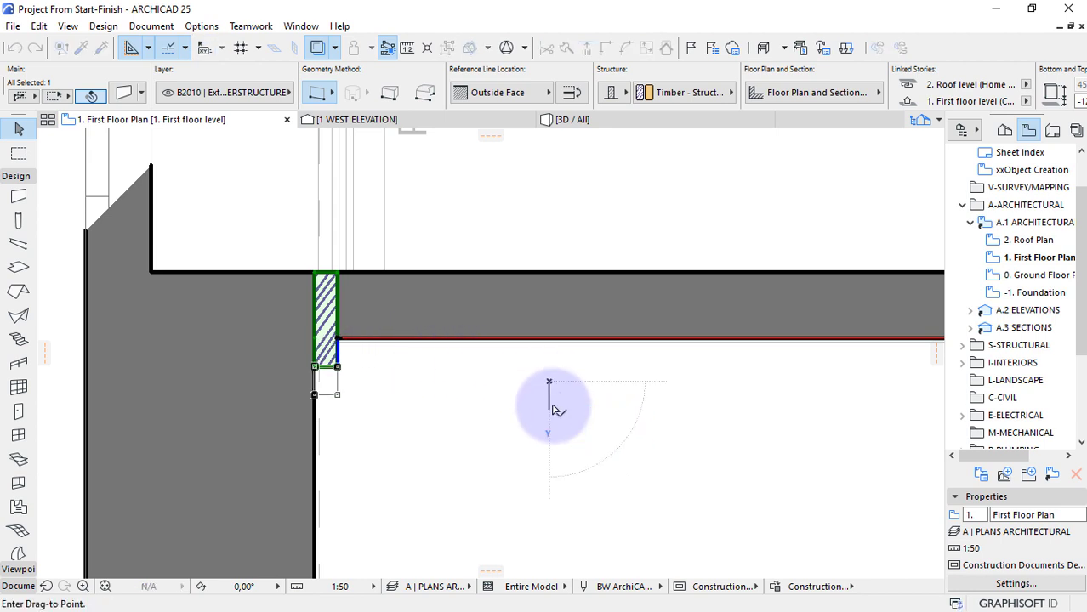
scroll(554, 413, "down", 6)
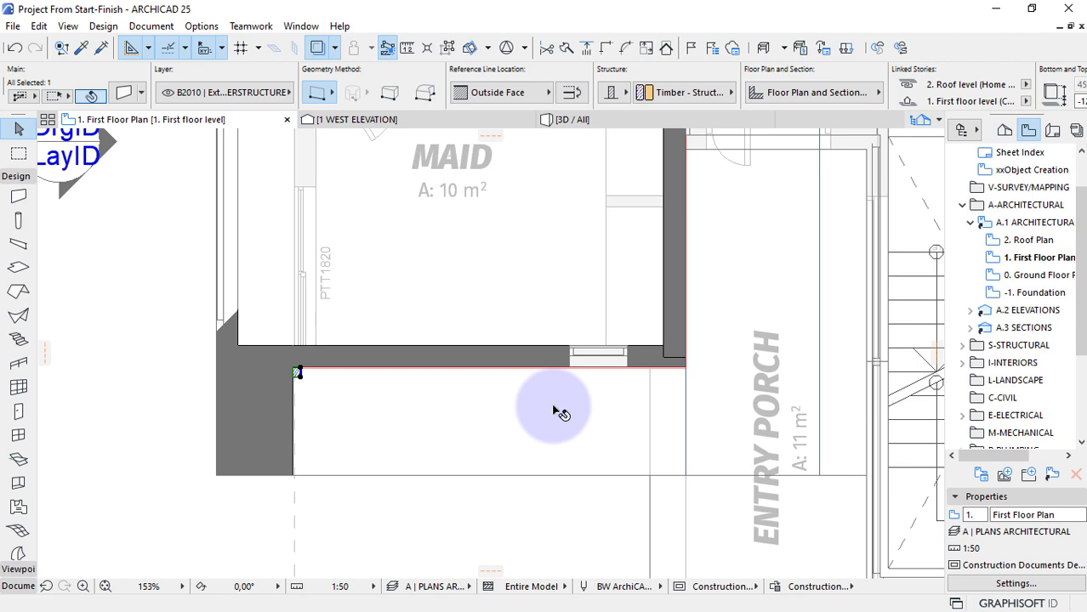
Multiply the timber batten with Increment and Spread at regular spacing along the facade wall to its far corner at the entry porch.
left_click(298, 372)
left_click(788, 359)
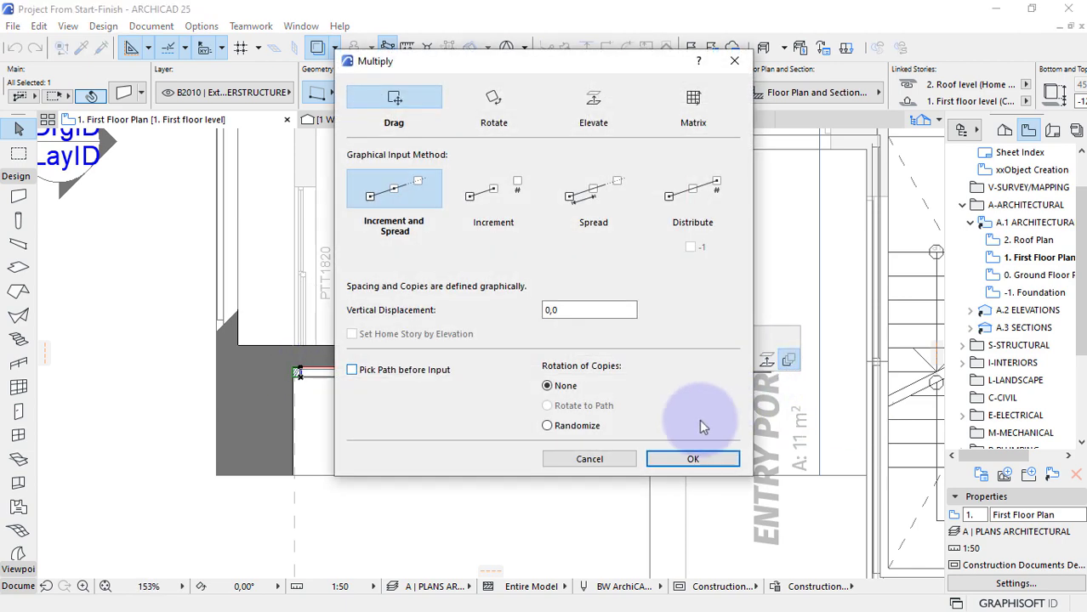
left_click(672, 457)
scroll(300, 370, "up", 4)
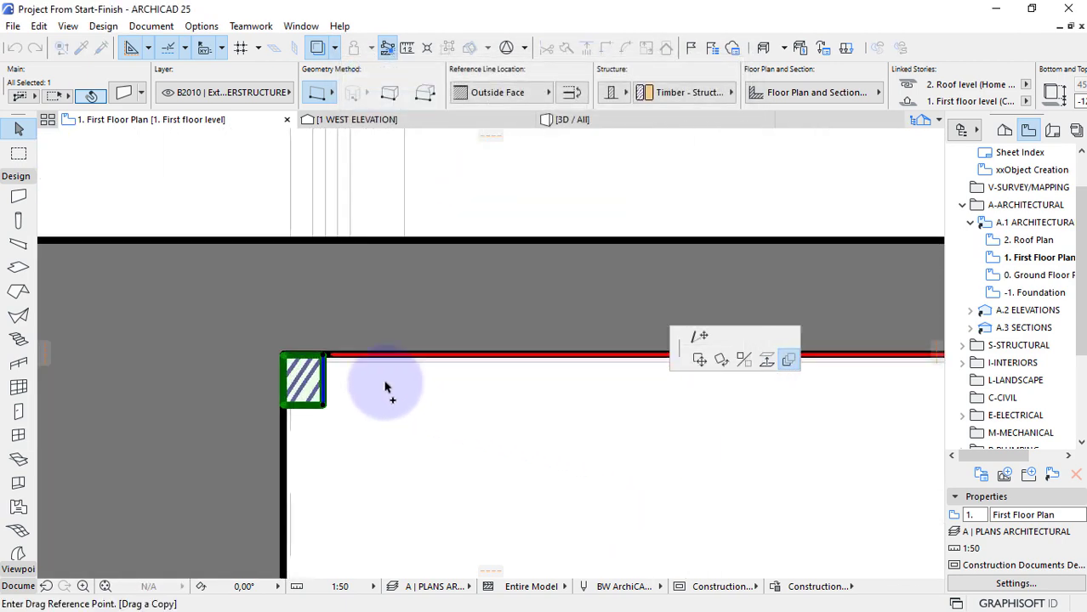
left_click(285, 355)
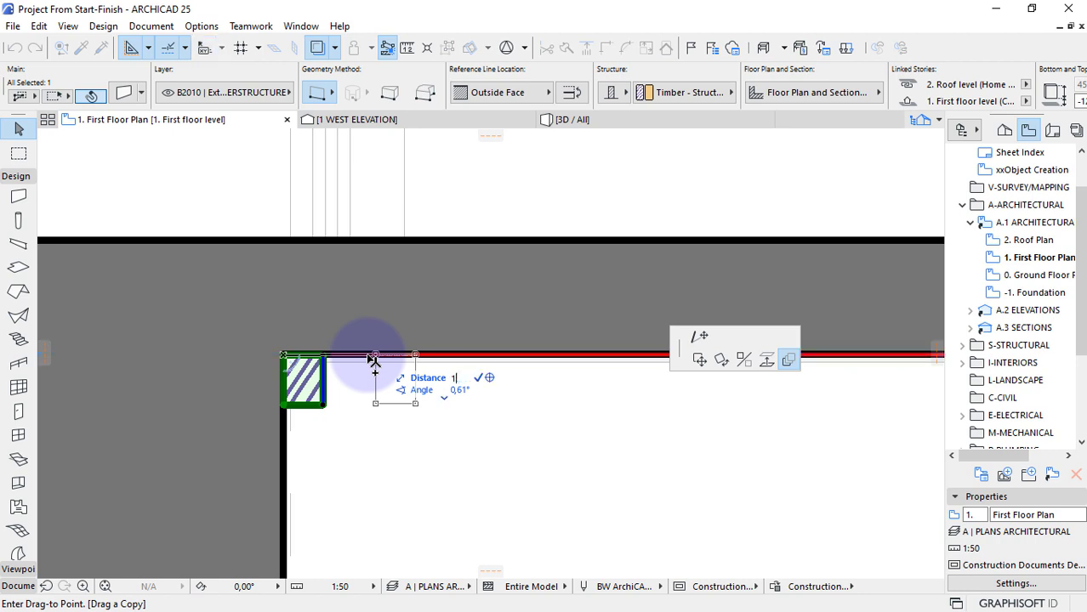
scroll(368, 359, "down", 4)
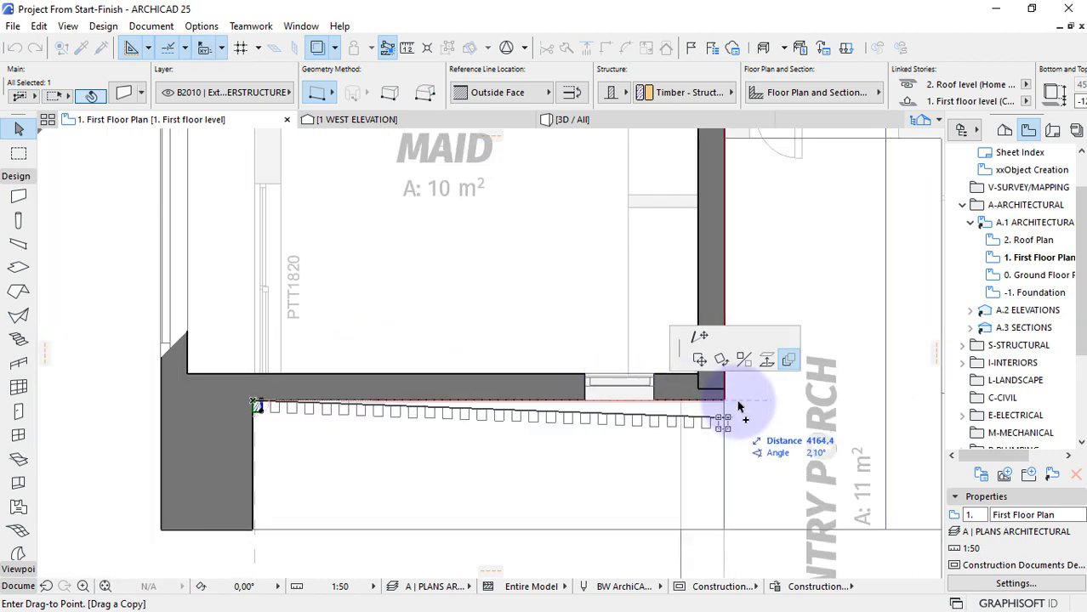
left_click(742, 408)
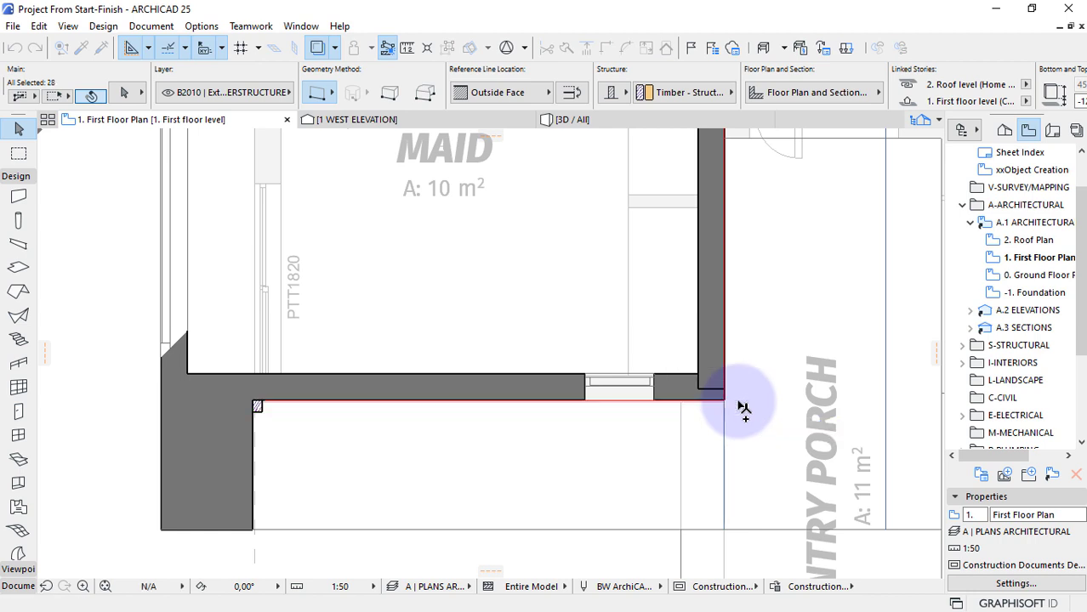
Rotate the surplus last batten beyond the facade wall's corner by 90°, turning it towards the porch-side wall.
left_click(257, 406, "shift")
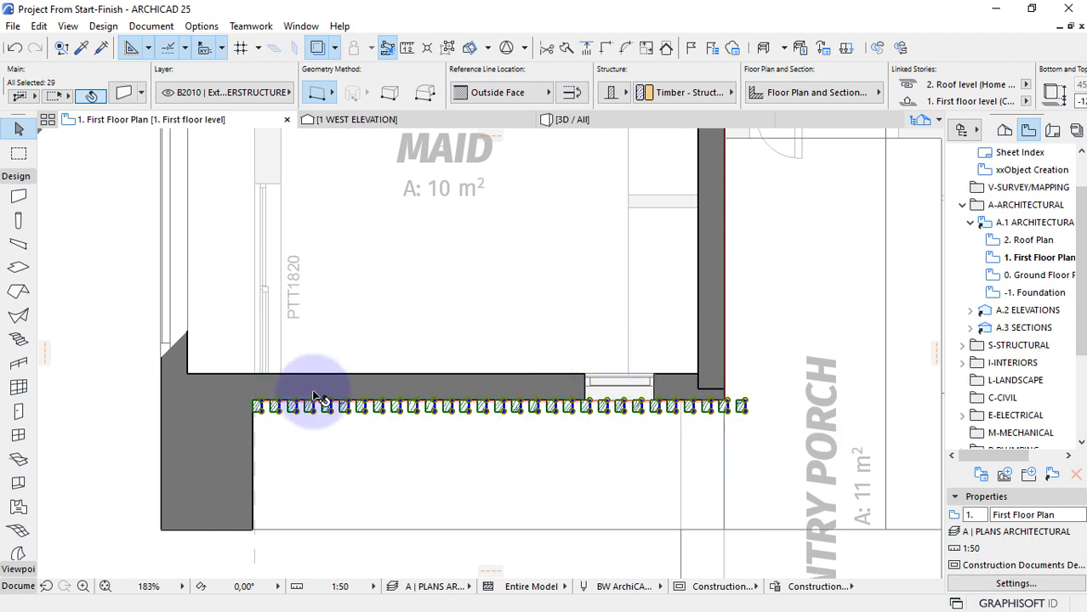
scroll(314, 397, "up", 8)
key("Escape")
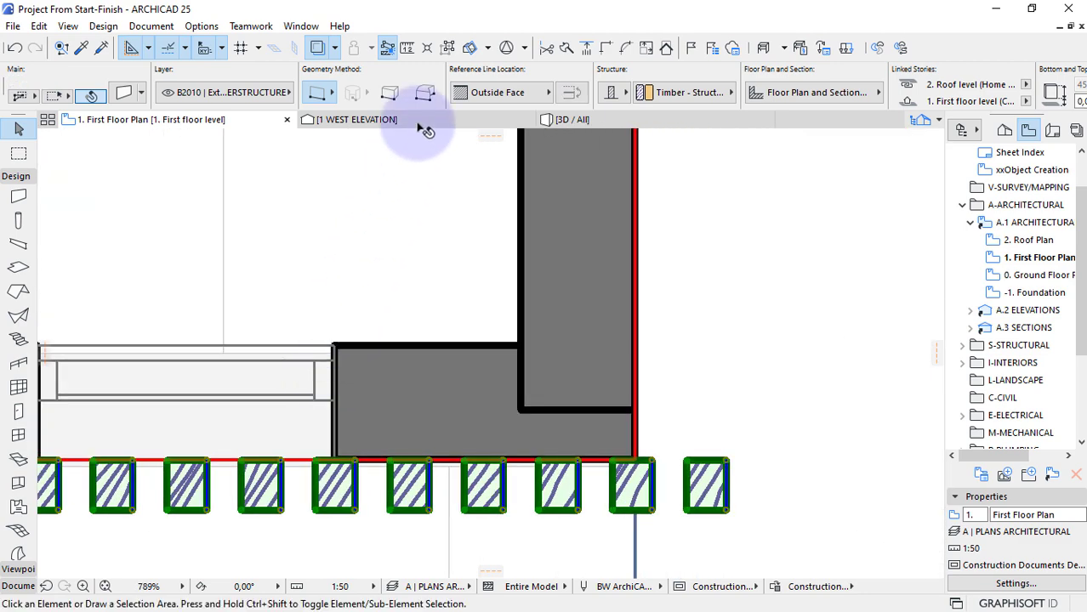
left_click(699, 485)
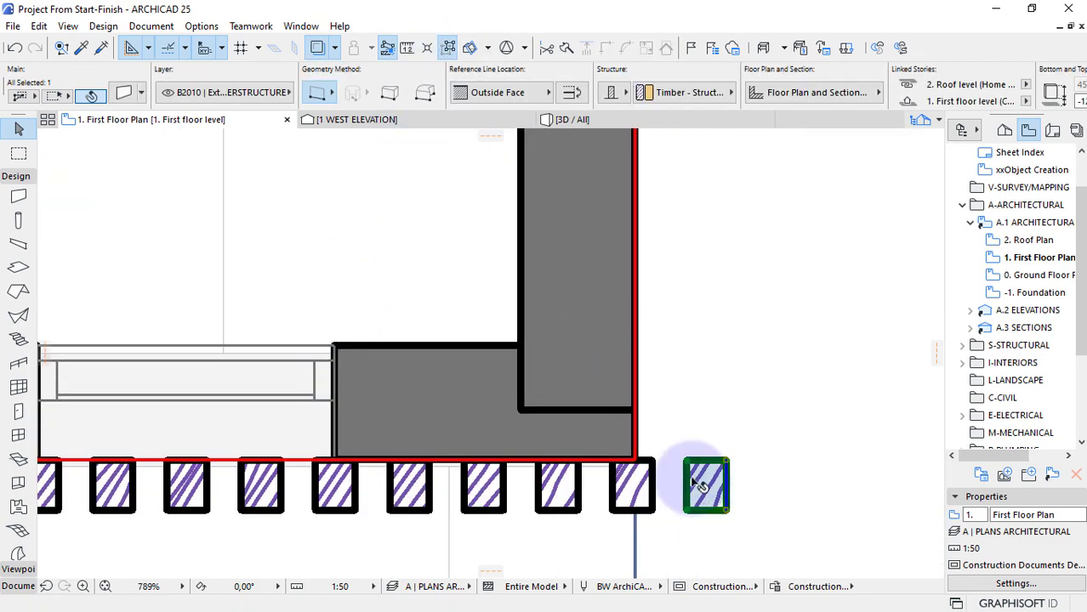
left_click(687, 461)
left_click(687, 516)
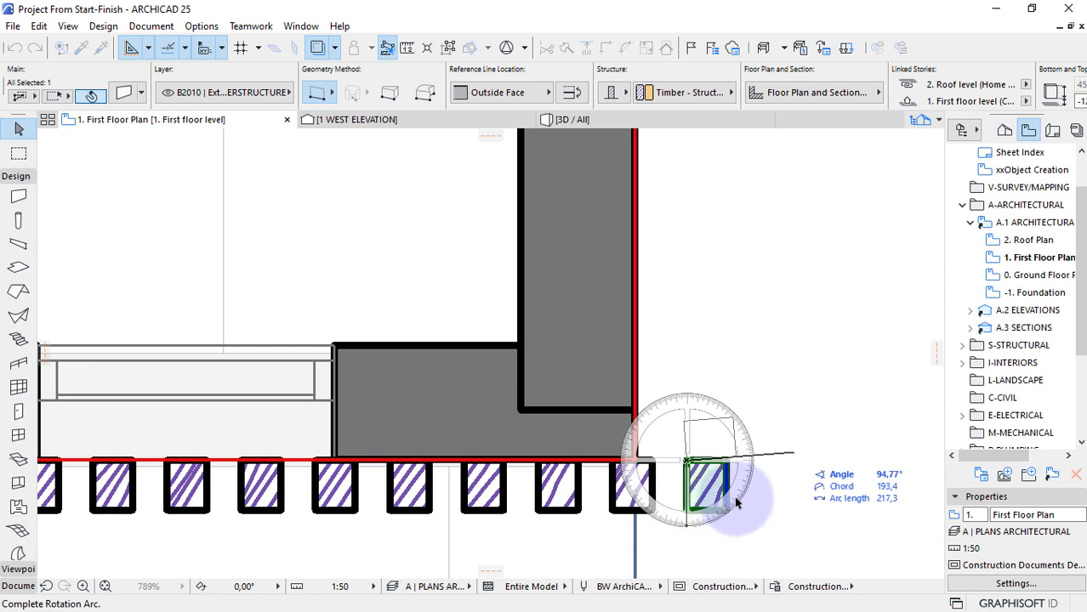
left_click(807, 467)
Move the rotated batten against the outer face of the porch-side wall, snapping its corner to the wall corner.
key("ctrl+d")
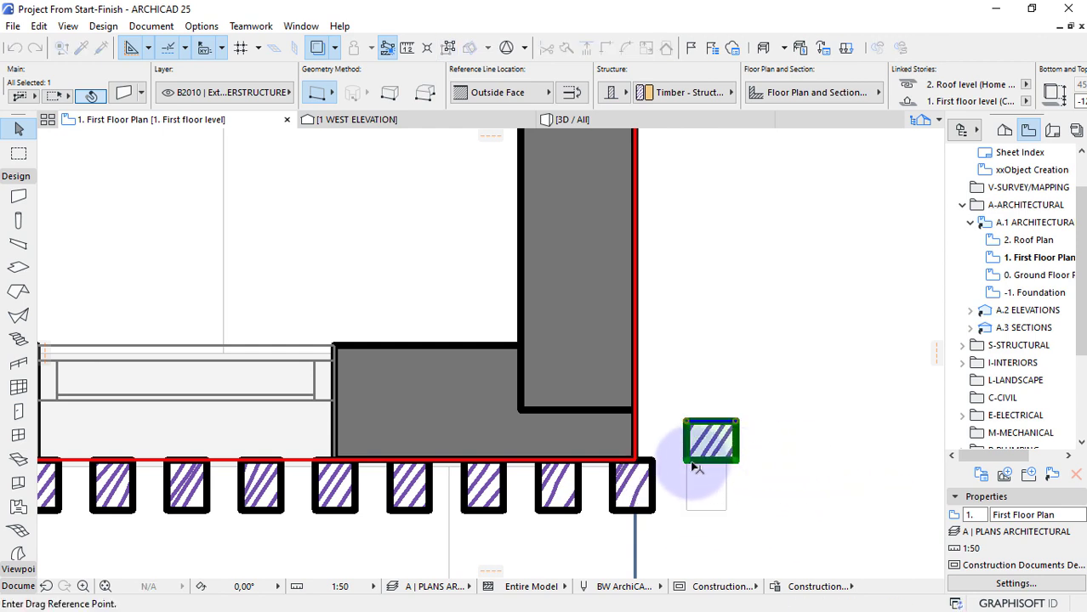
left_click(687, 461)
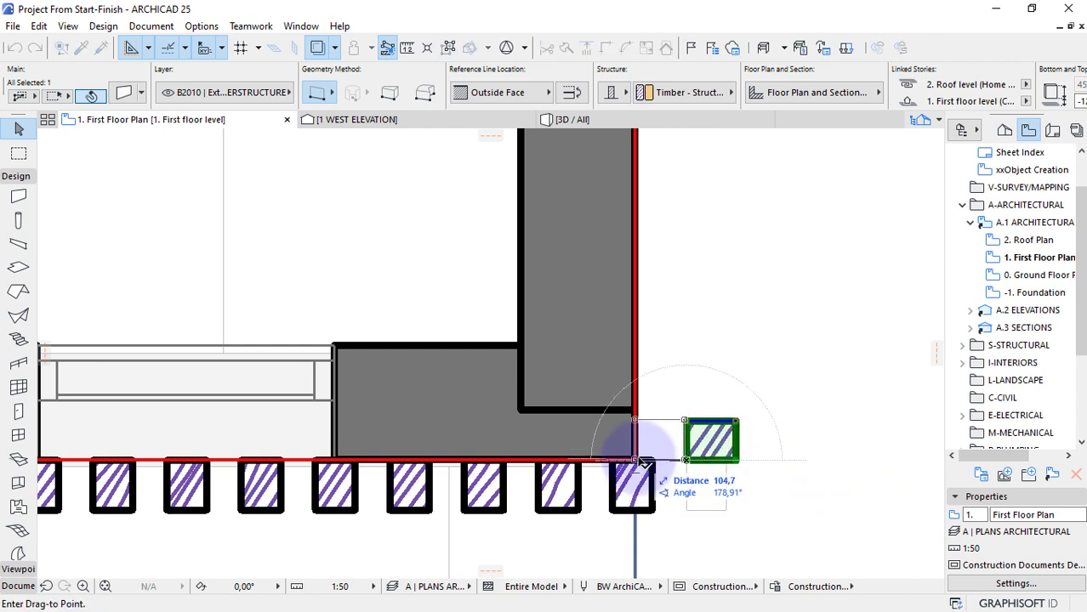
left_click(639, 460)
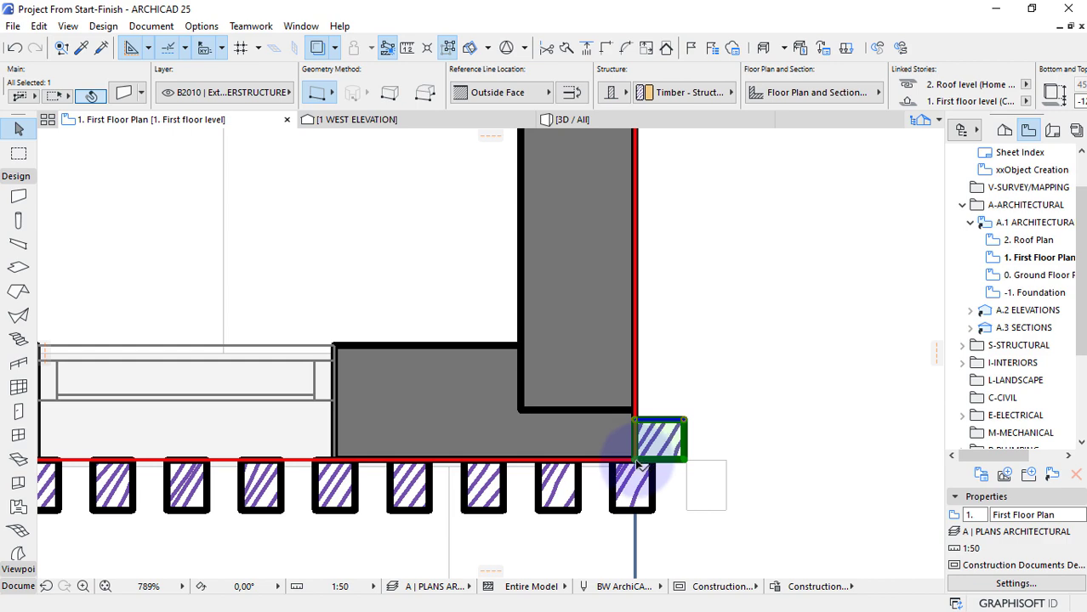
Multiply the rotated batten at 150 intervals along the porch-side wall's outer face up to the wall's far end.
key("ctrl+d")
left_click(636, 461)
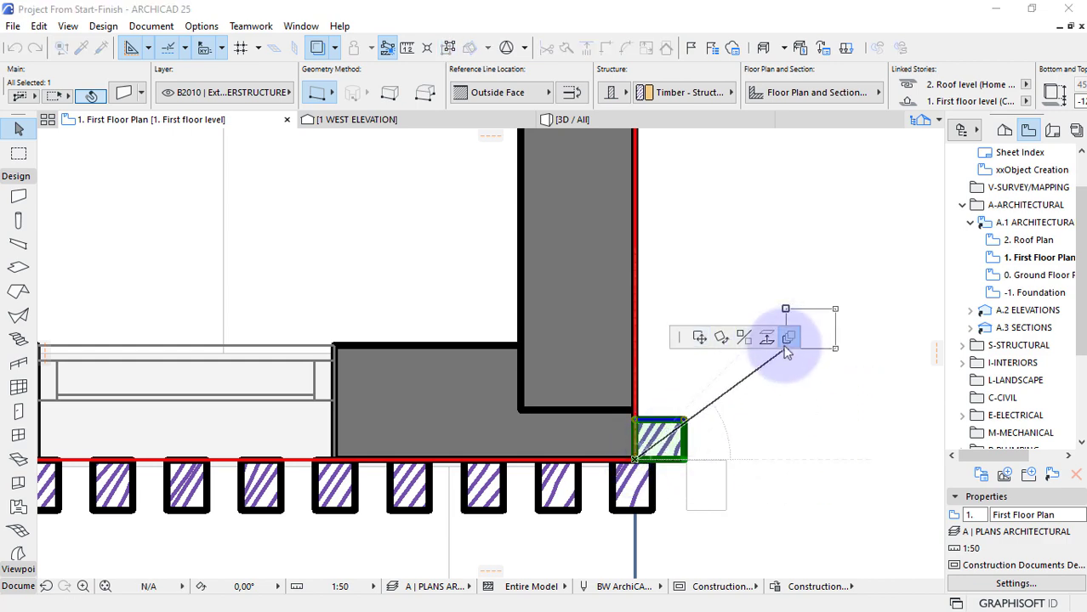
left_click(788, 338)
left_click(695, 457)
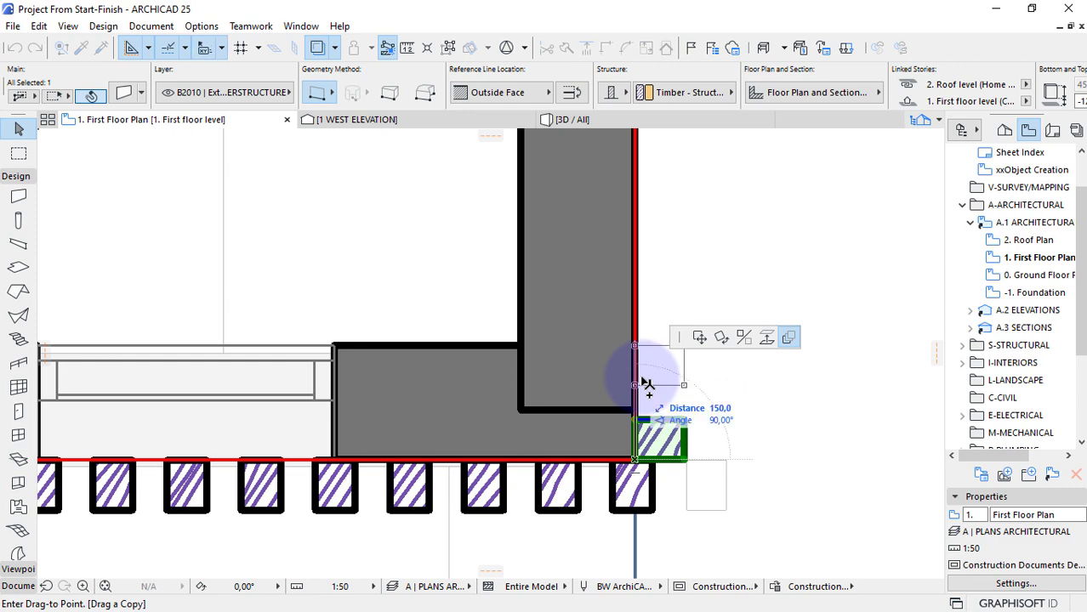
scroll(644, 383, "down", 10)
scroll(636, 300, "up", 5)
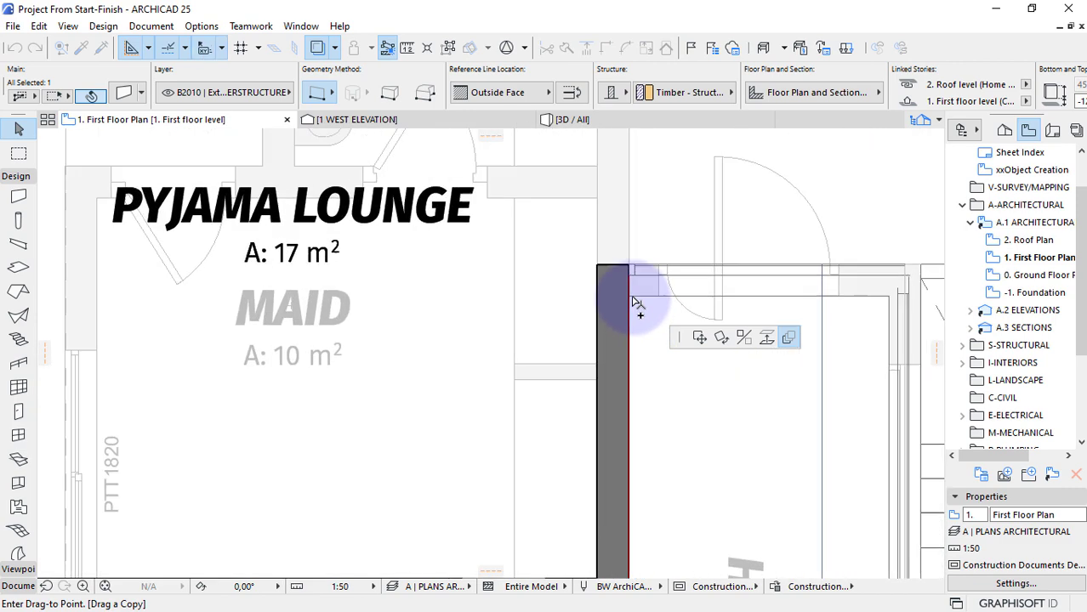
left_click(636, 259)
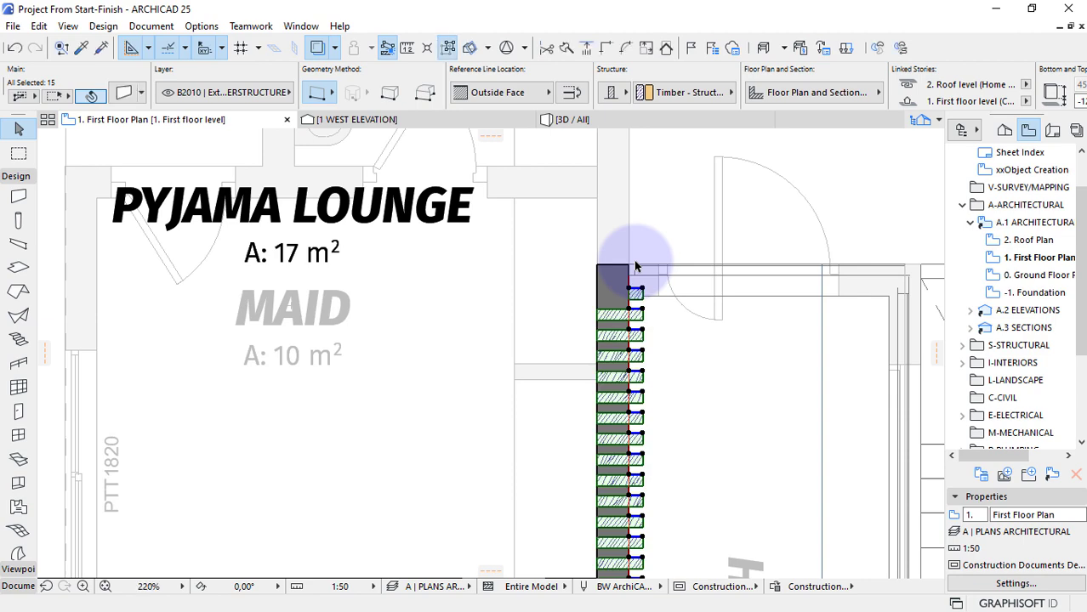
Reposition the complete row of porch-side battens, including the first one, clear of the wall and flush against its outer face.
scroll(636, 266, "down", 2)
scroll(639, 476, "up", 2)
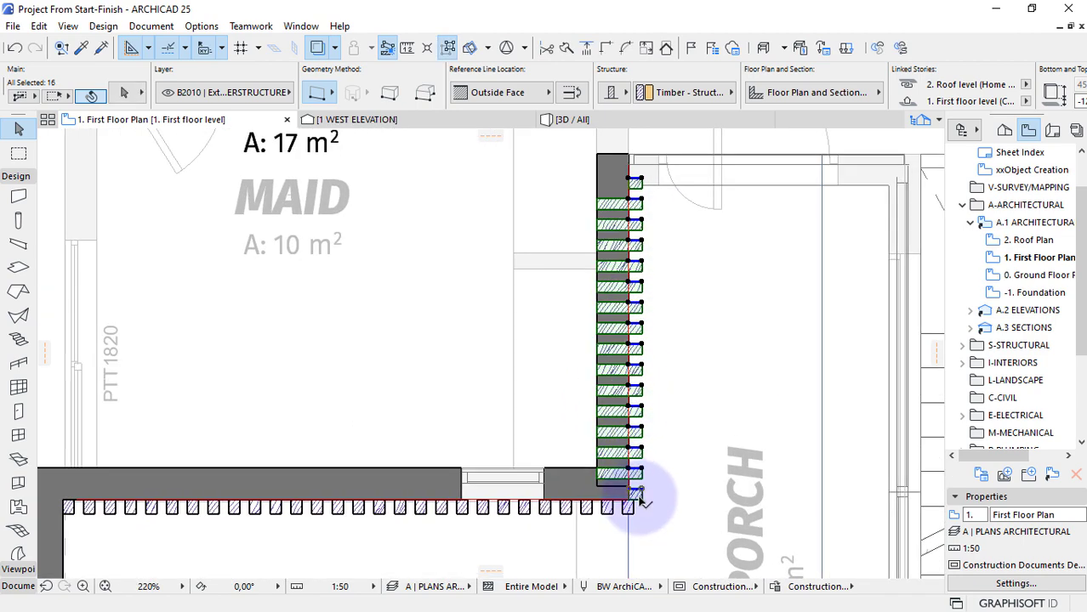
key("ctrl+d")
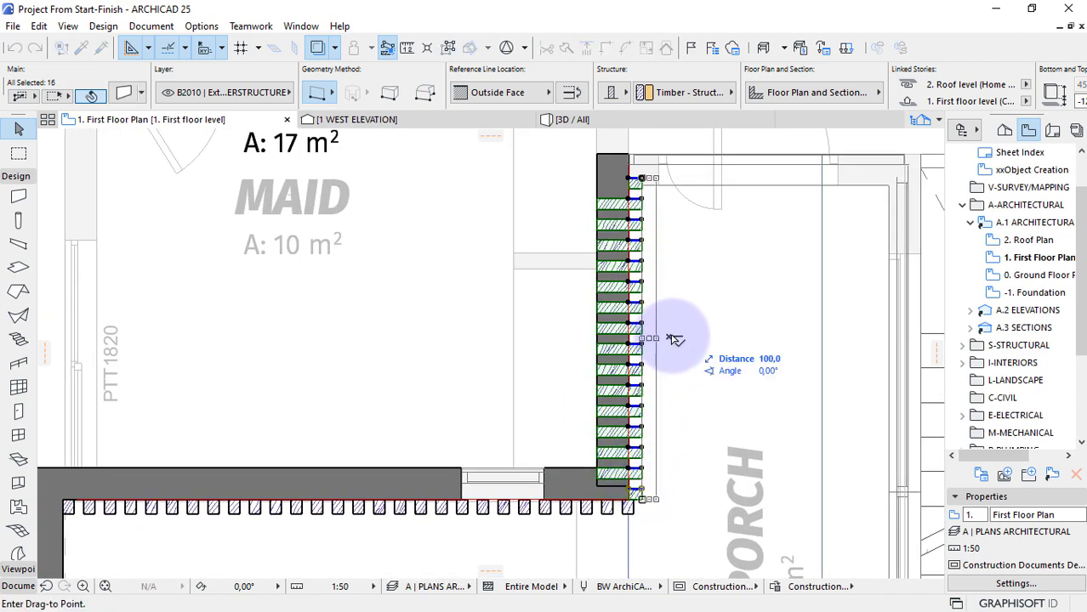
key("Return")
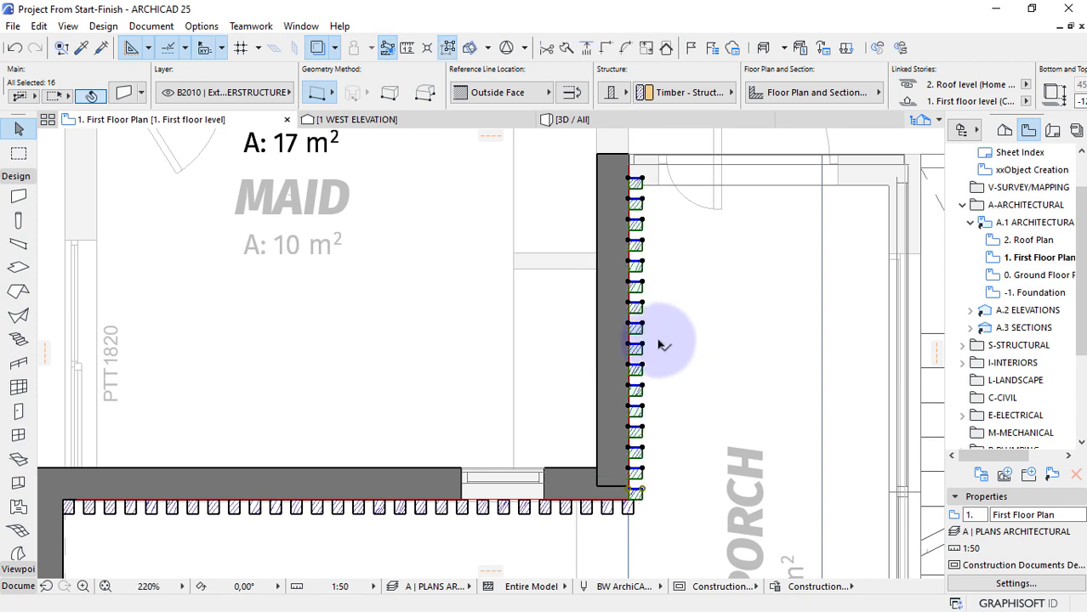
scroll(484, 399, "down", 2)
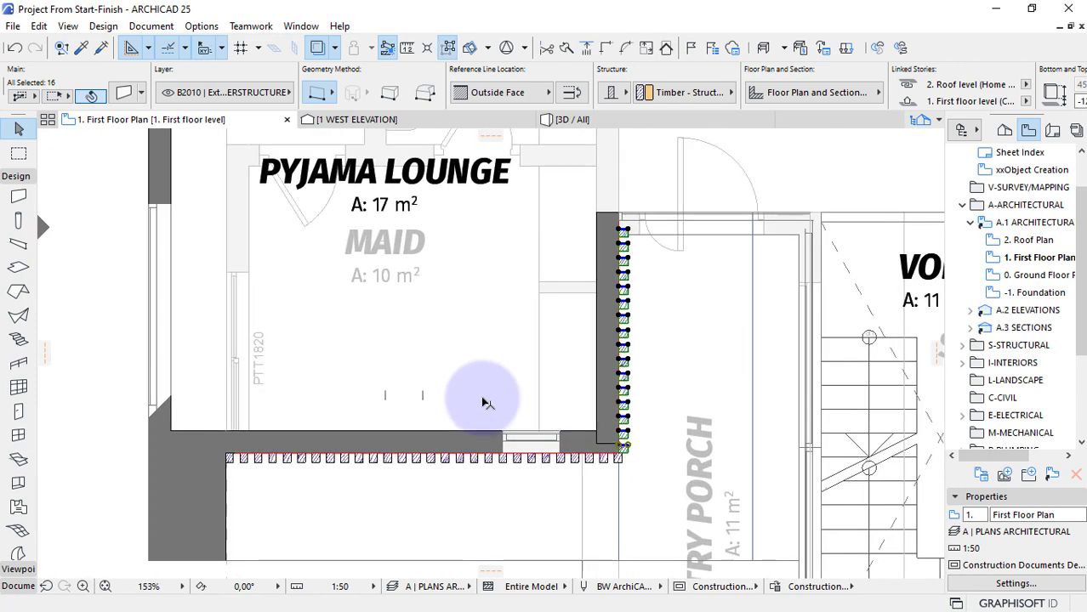
scroll(448, 417, "up", 1)
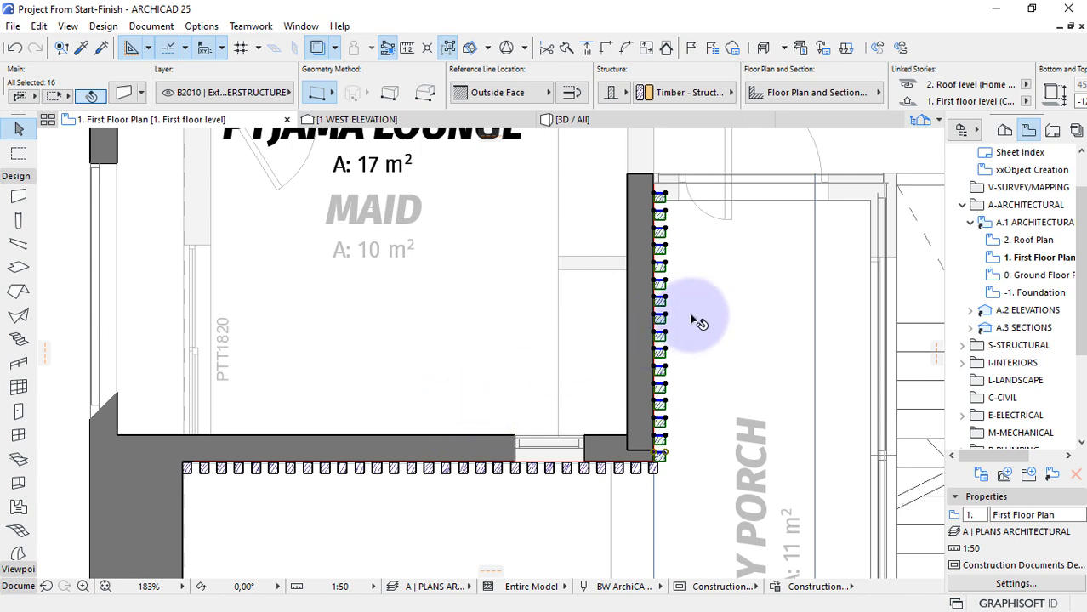
key("Escape")
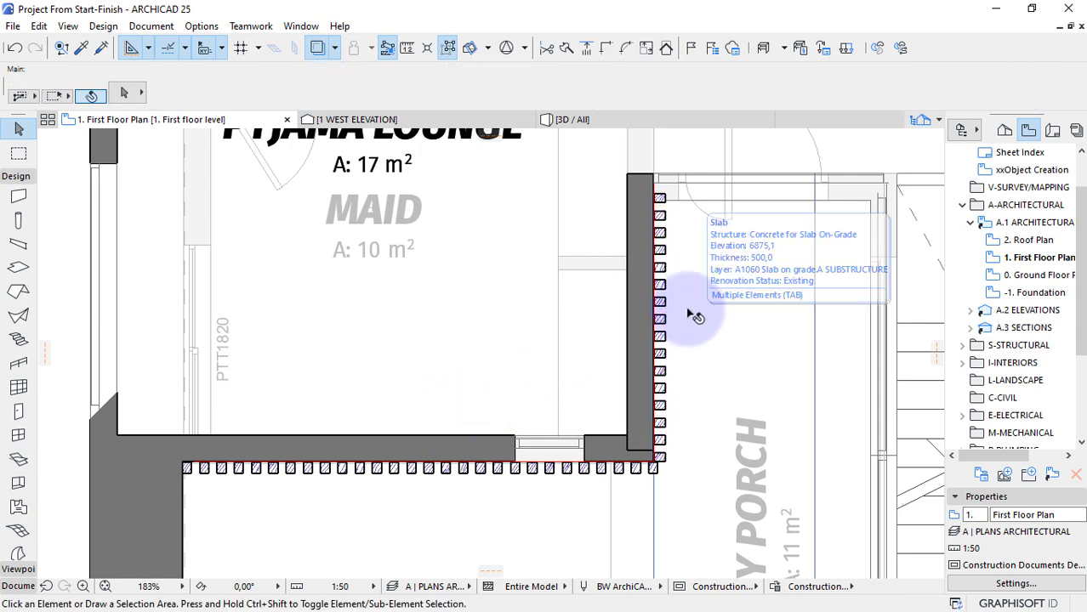
Examine in 3D and on the West Elevation how the timber battens cover the small facade window.
left_click(572, 119)
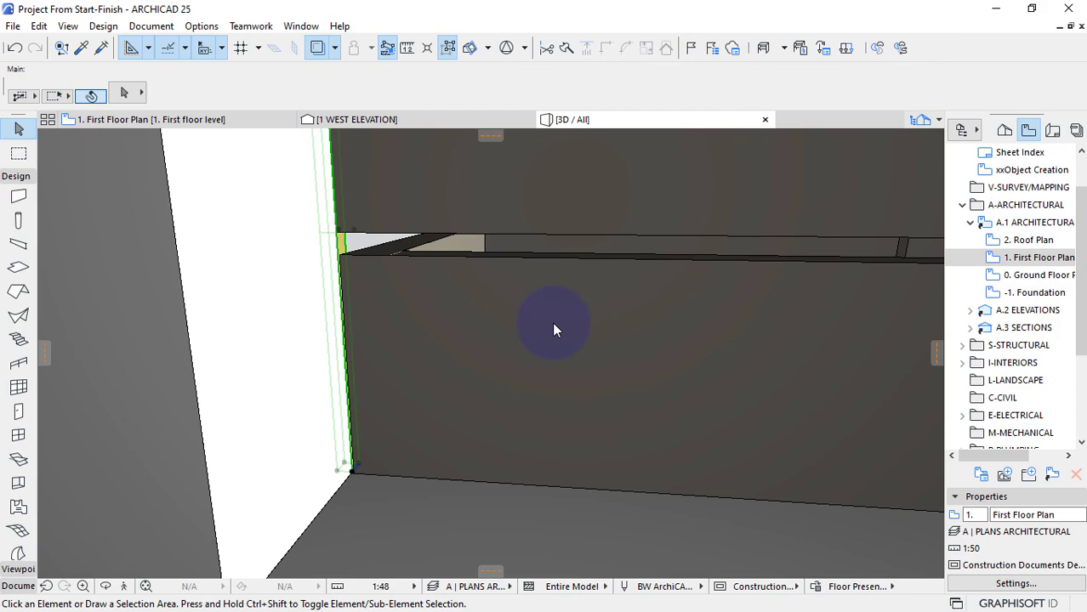
scroll(552, 323, "down", 8)
middle_click_drag(553, 323, 502, 351)
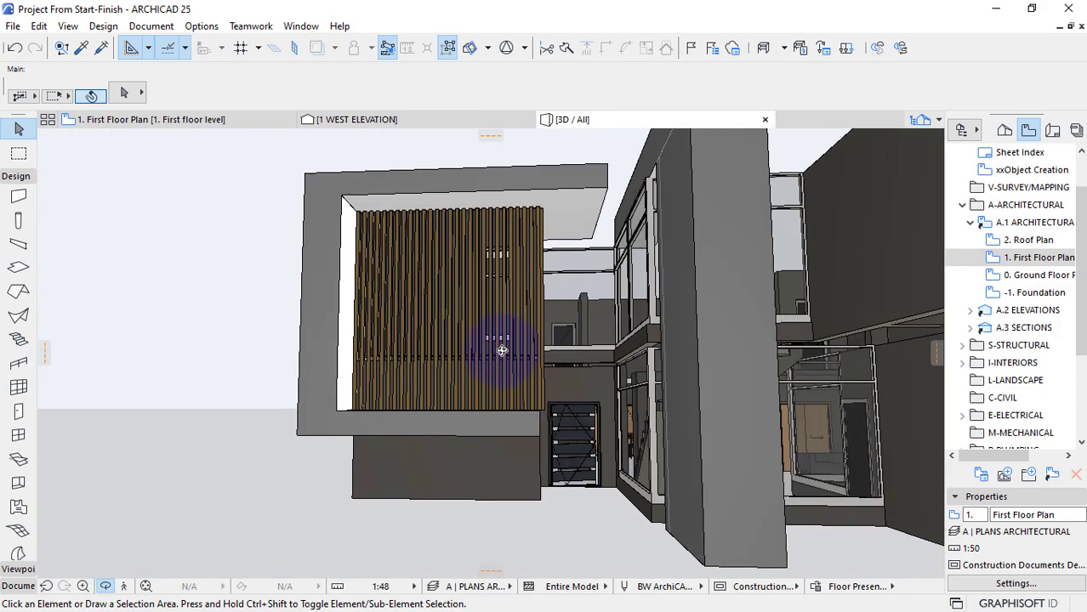
scroll(502, 350, "up", 2)
middle_click_drag(510, 314, 291, 197, "shift")
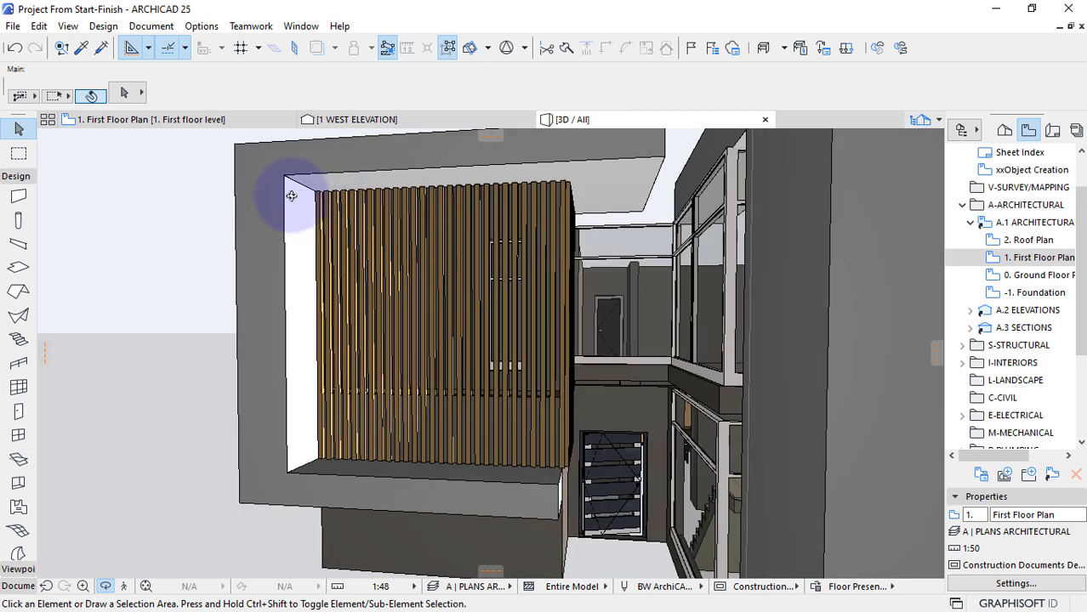
left_click(374, 121)
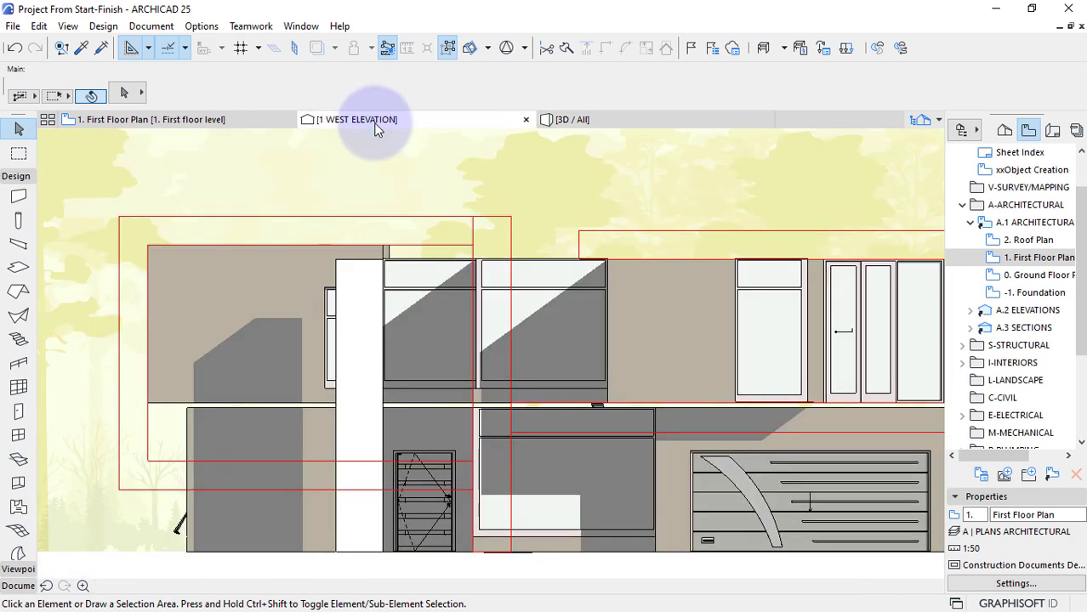
scroll(443, 230, "up", 10)
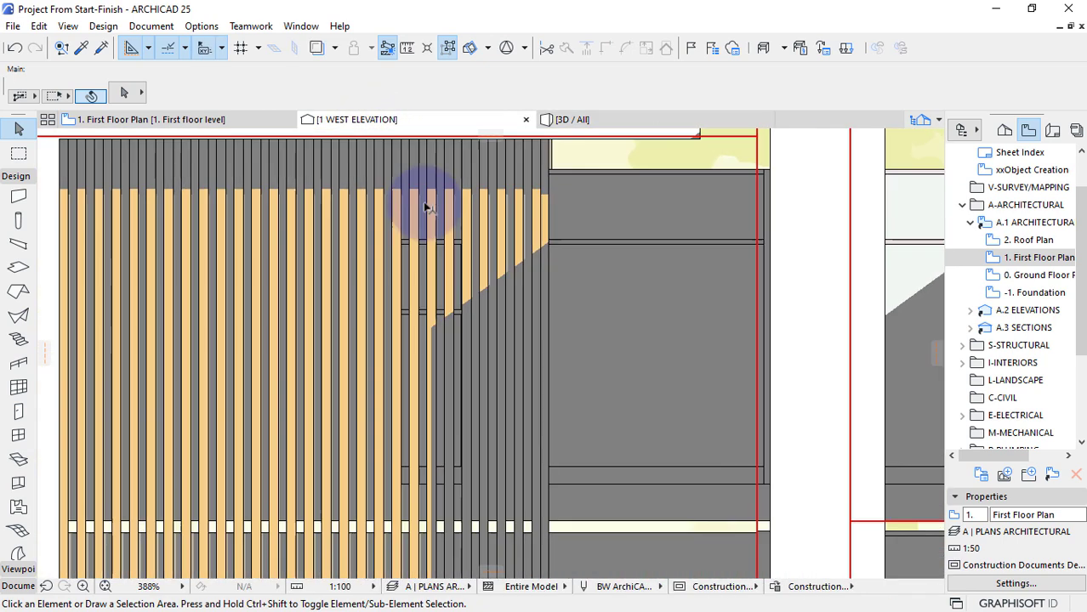
left_click(452, 250)
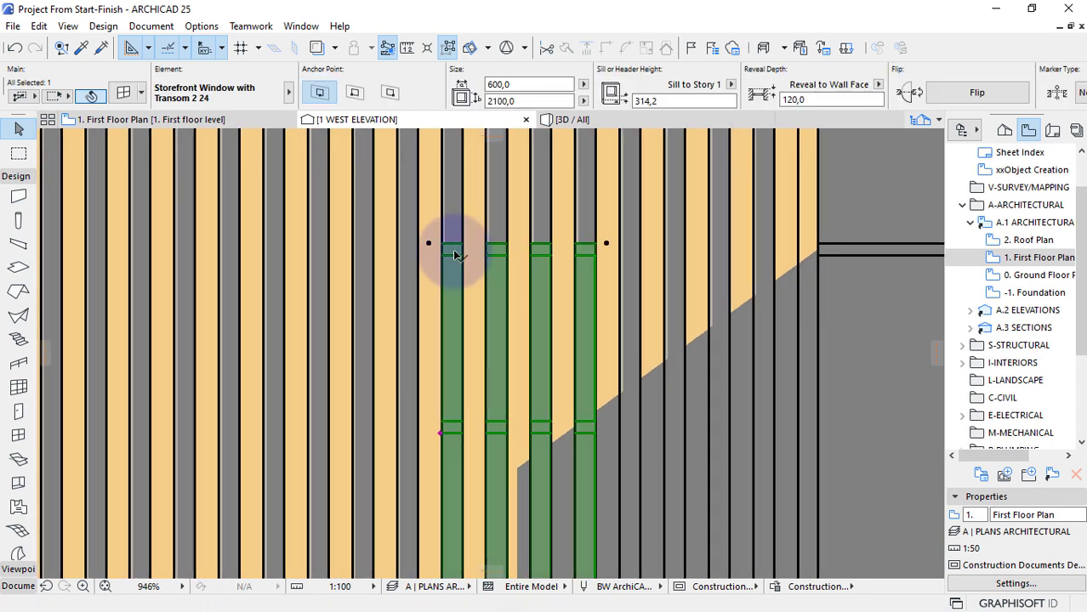
scroll(452, 249, "up", 4)
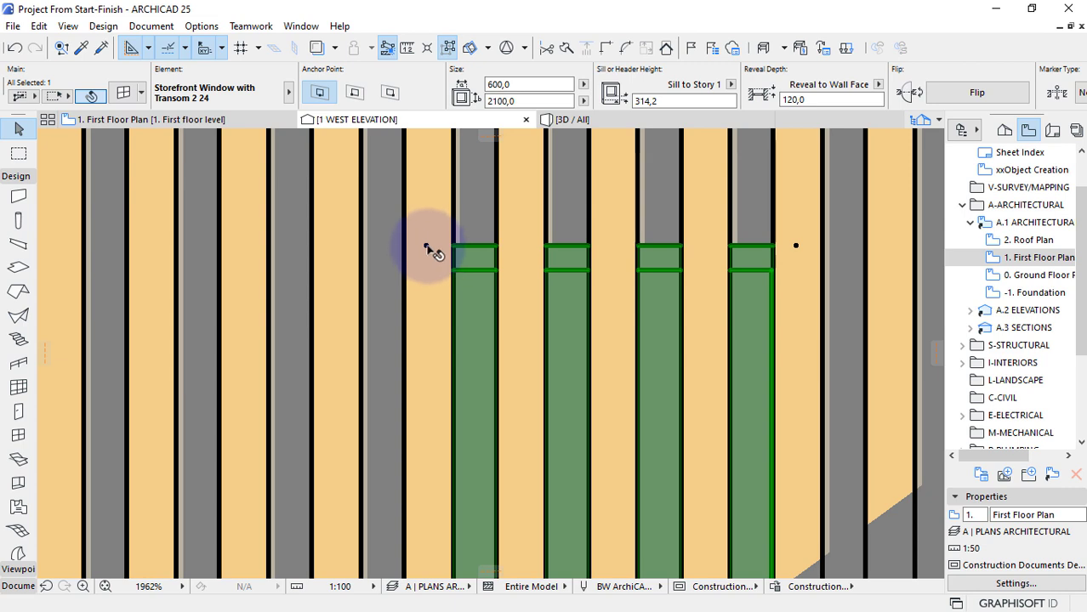
left_click(426, 245)
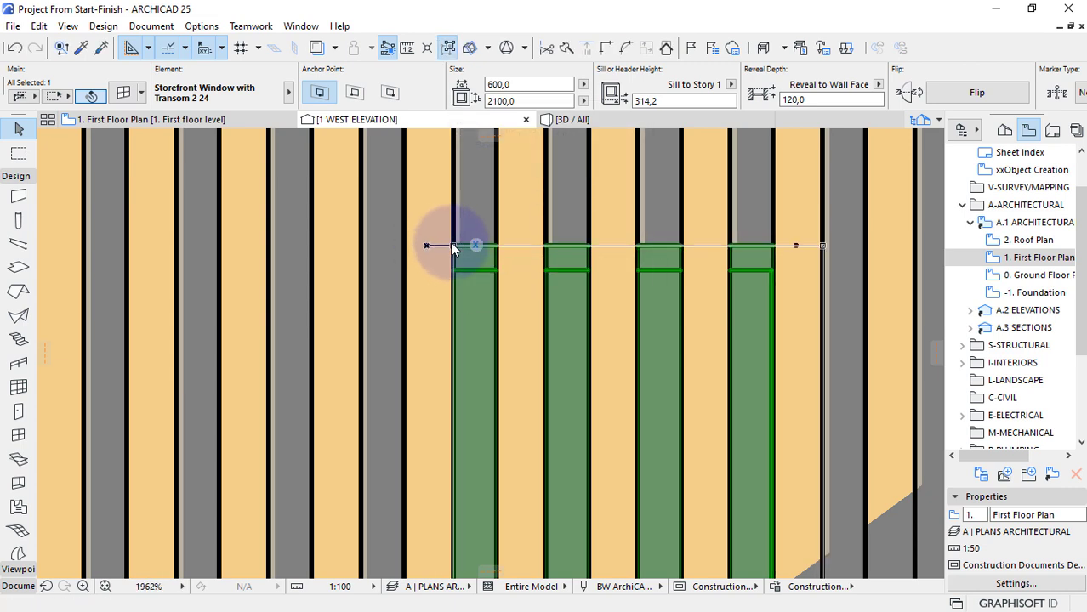
scroll(456, 246, "down", 2)
left_click(641, 277)
left_click(580, 282, "shift")
left_click(536, 285, "shift")
left_click(449, 287, "shift")
left_click(551, 328)
Draw a 600 × 2100 Polyline rectangle around the window behind the battens on the West Elevation.
left_click(16, 176)
left_click(17, 209)
left_click(18, 484)
left_click(404, 310)
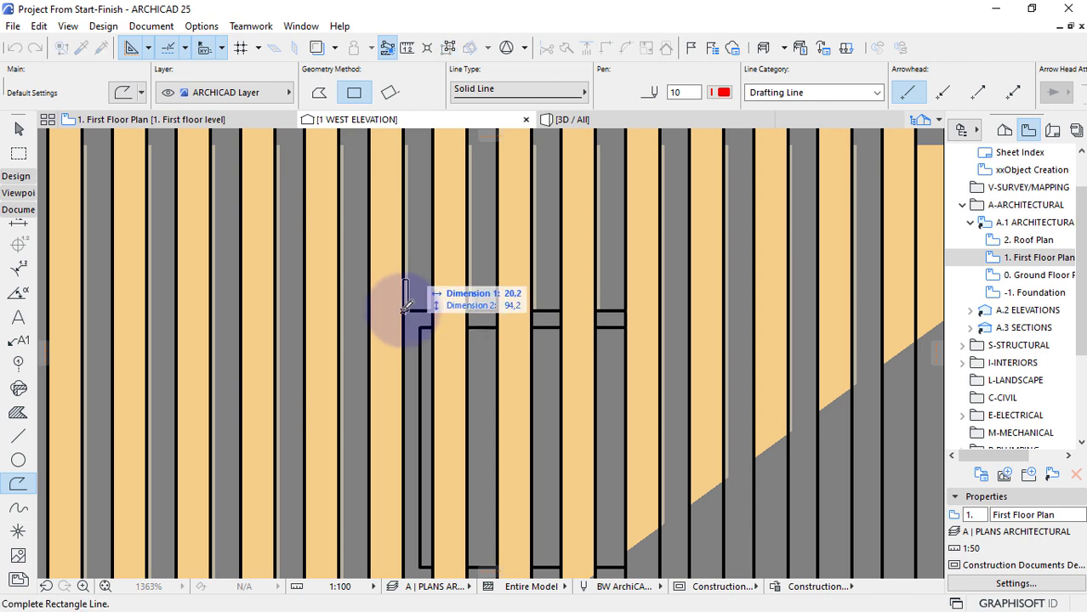
scroll(405, 303, "down", 4)
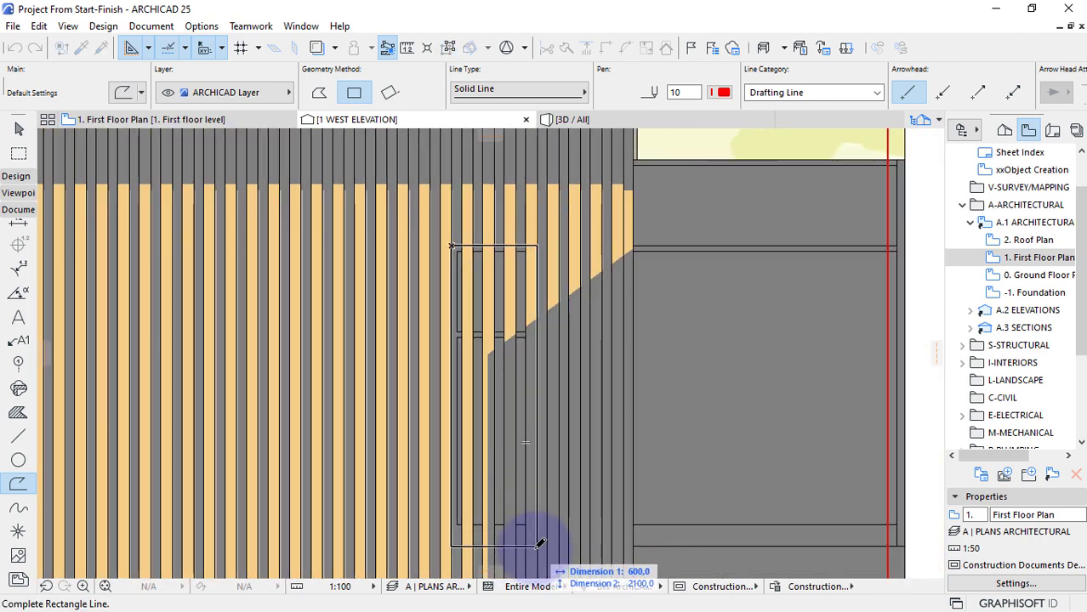
left_click(539, 543)
Create a Morph surface by tracing the rectangle around the facade window with the Magic Wand.
left_click(15, 176)
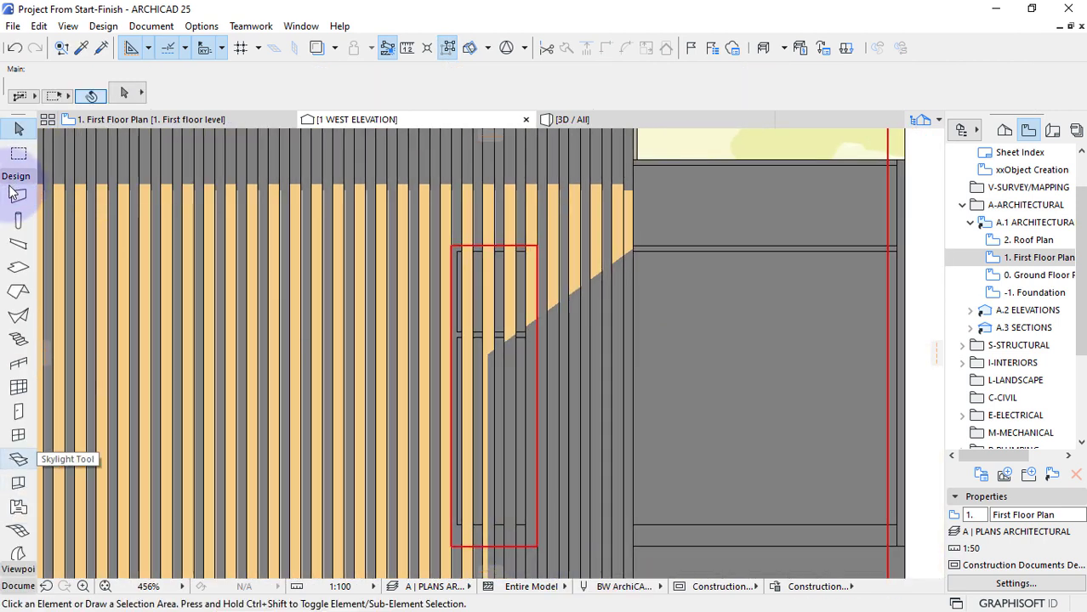
left_click(18, 548)
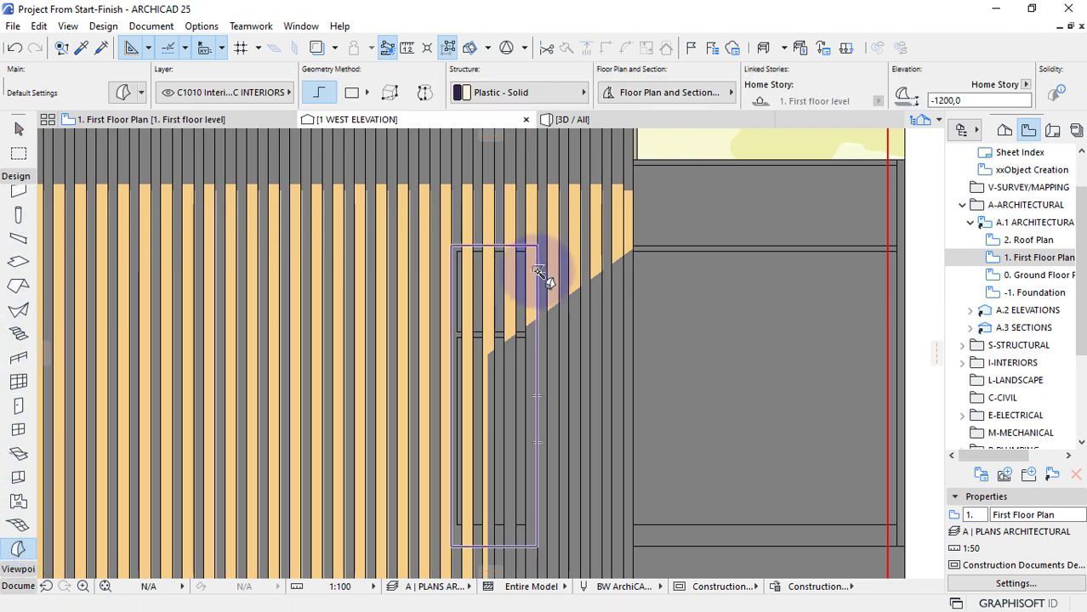
left_click(539, 272)
In the 3D view, push/pull the window-sized morph face perpendicularly into a solid block.
left_click(601, 121)
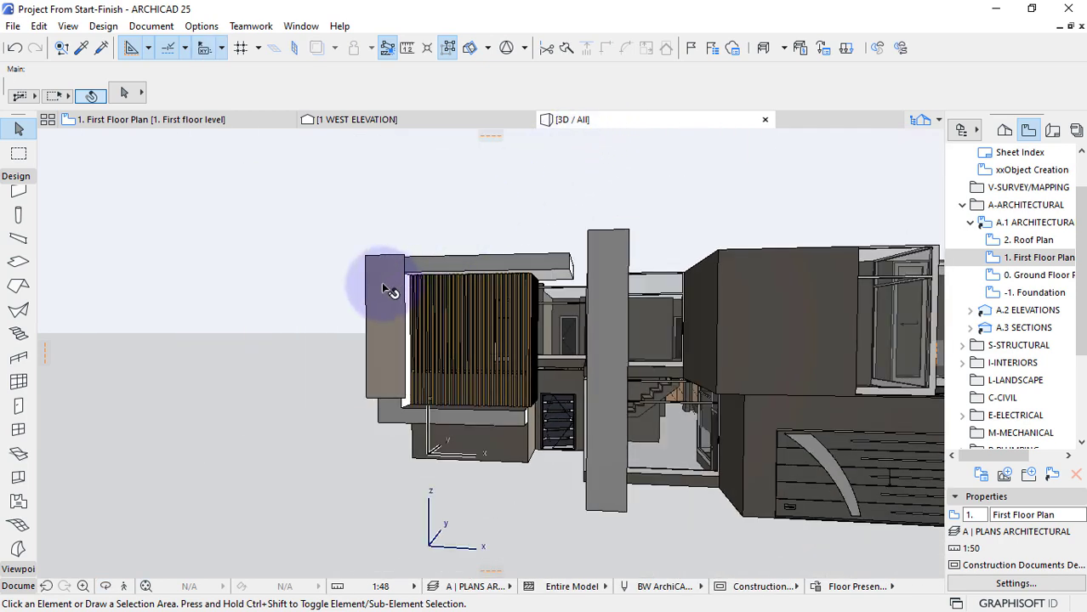
left_click(388, 287)
left_click(388, 288)
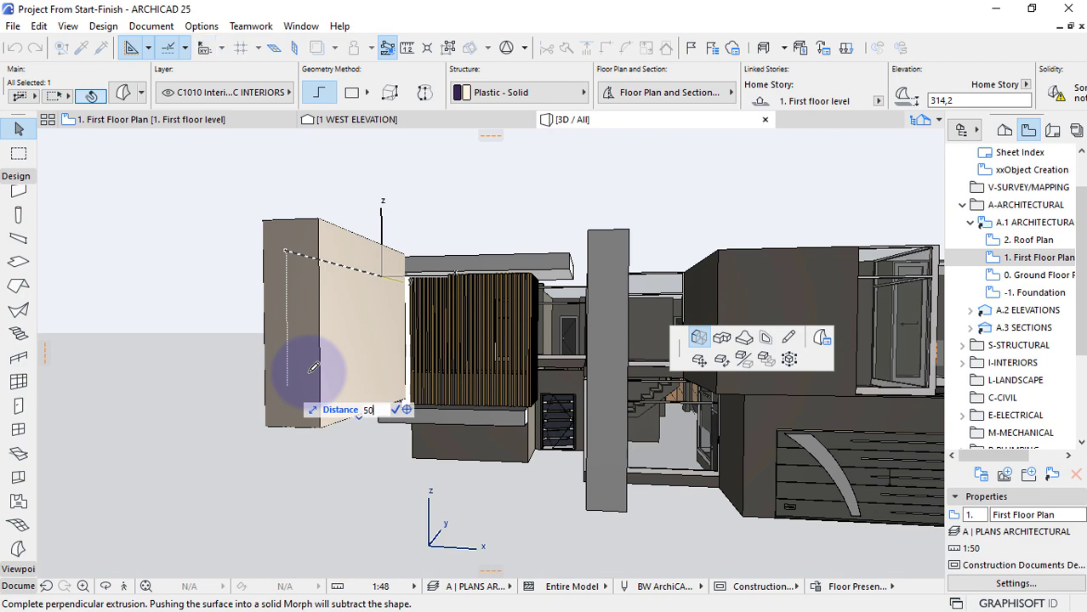
key("Return")
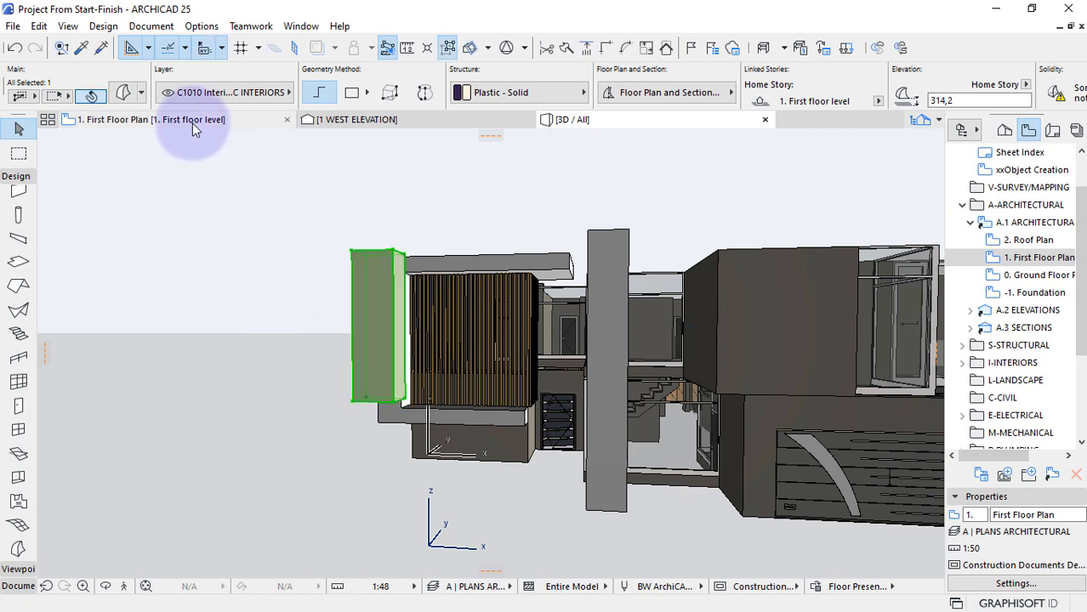
On the First Floor Plan, move the window-sized morph onto the facade window opening so it crosses the timber battens.
left_click(192, 122)
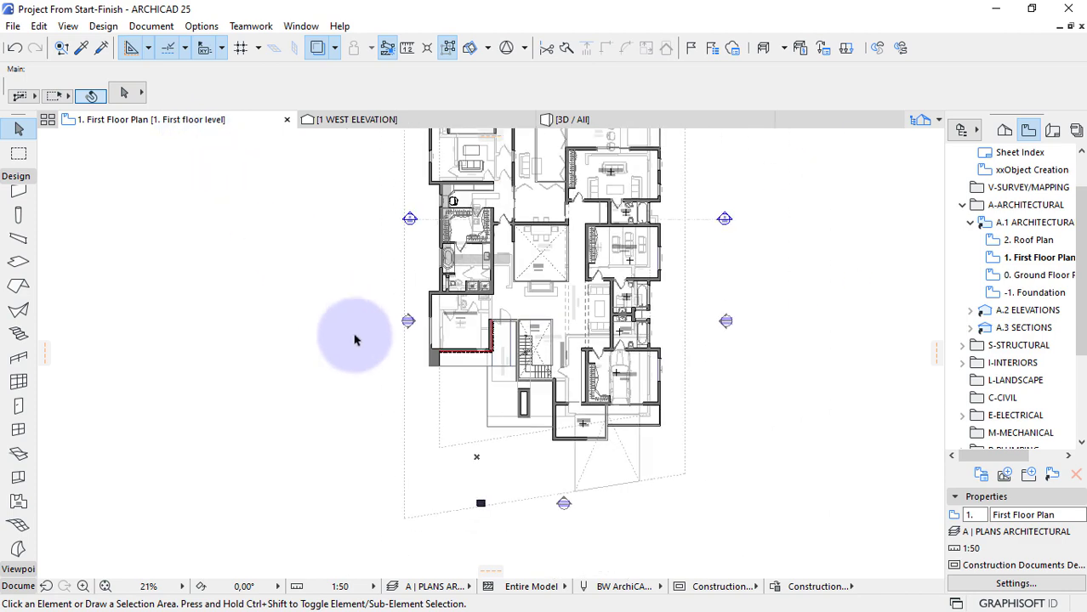
left_click(480, 504)
scroll(480, 504, "up", 3)
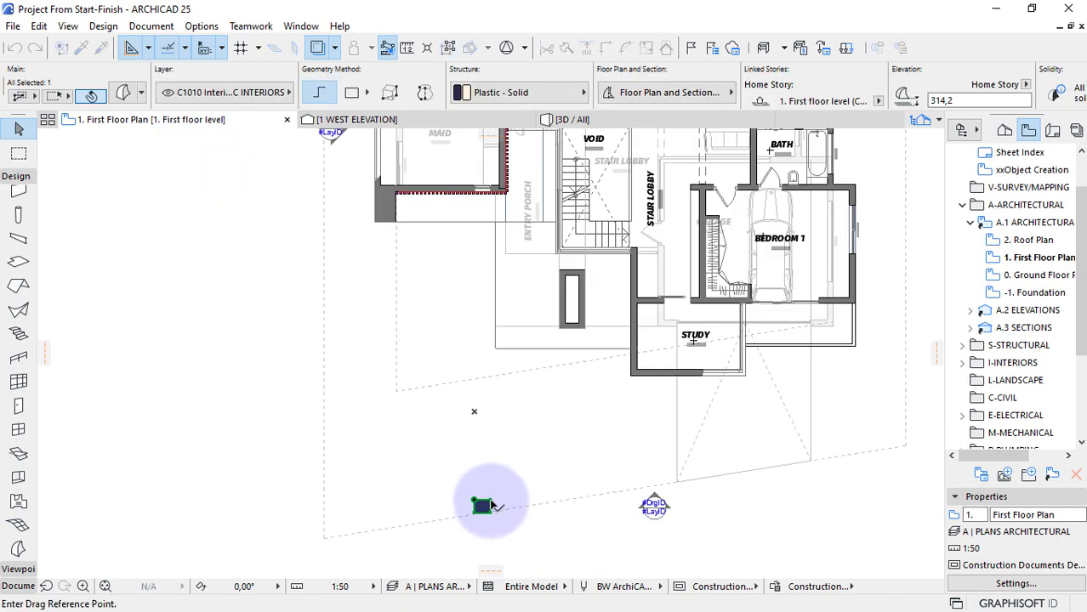
scroll(490, 505, "up", 7)
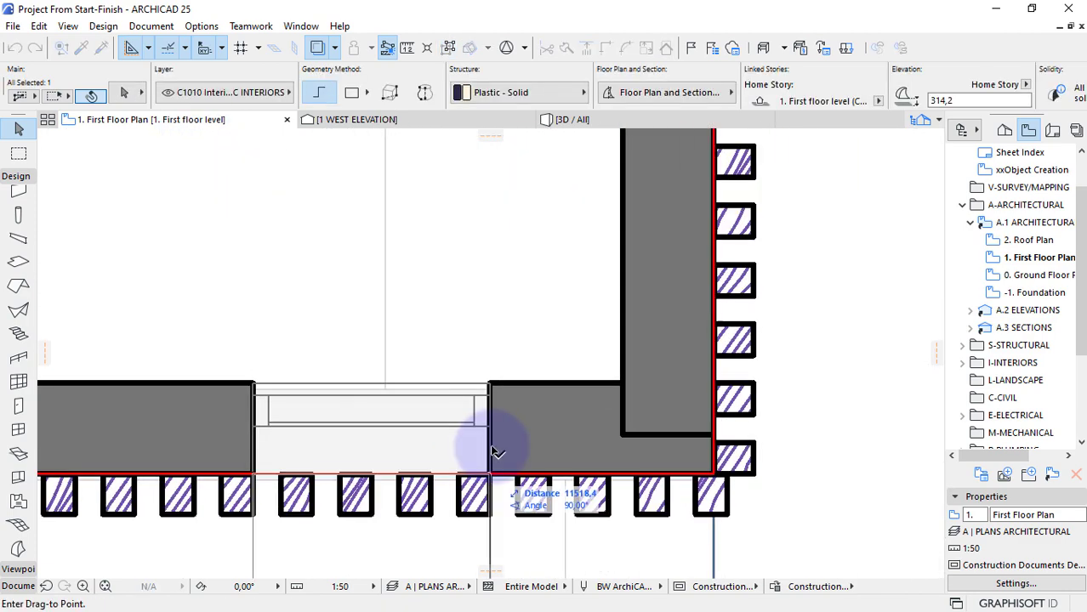
scroll(497, 450, "down", 5)
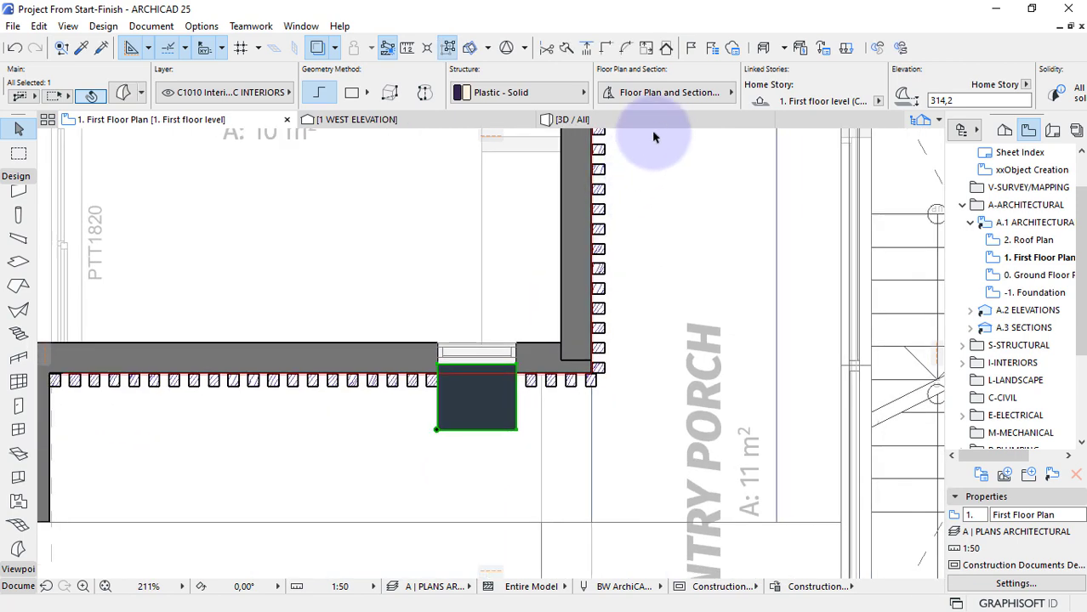
In the 3D view, open Solid Element Operations and add the window-sized morph as the operator.
left_click(656, 126)
scroll(619, 133, "up", 5)
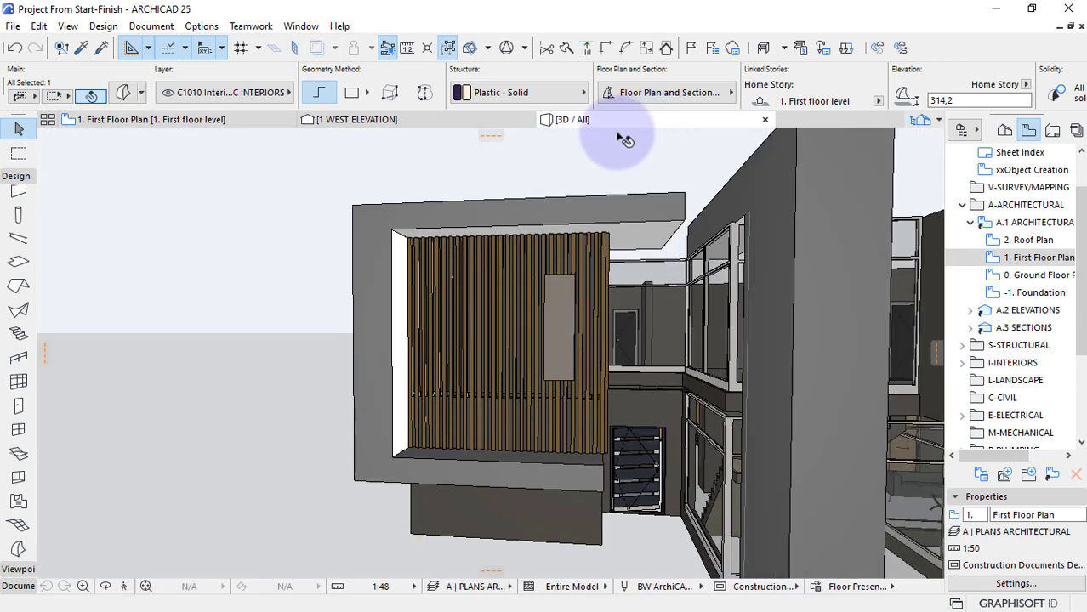
right_click(156, 207)
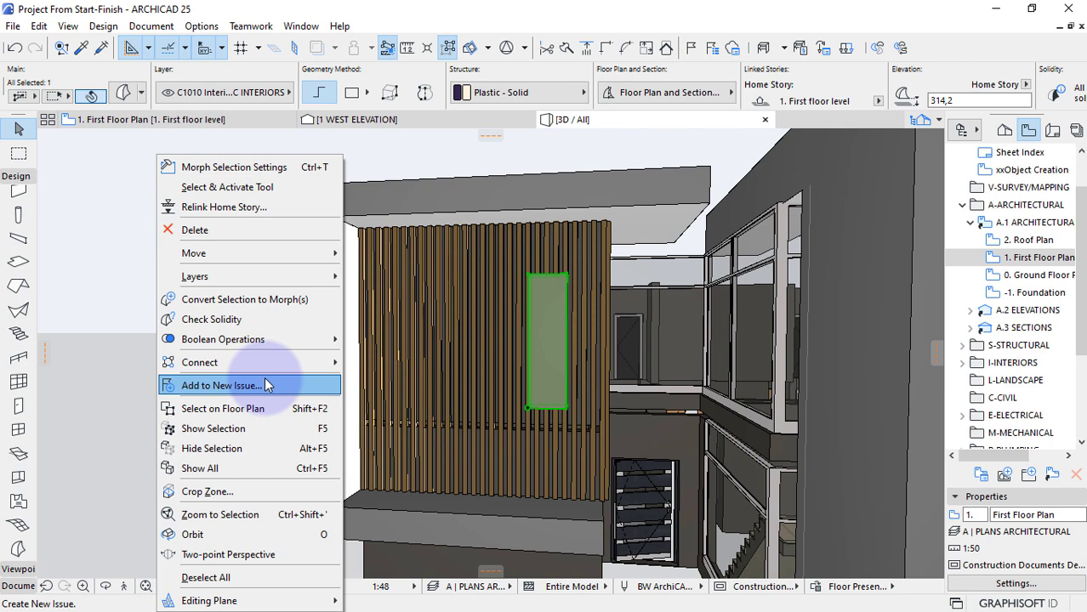
left_click(417, 405)
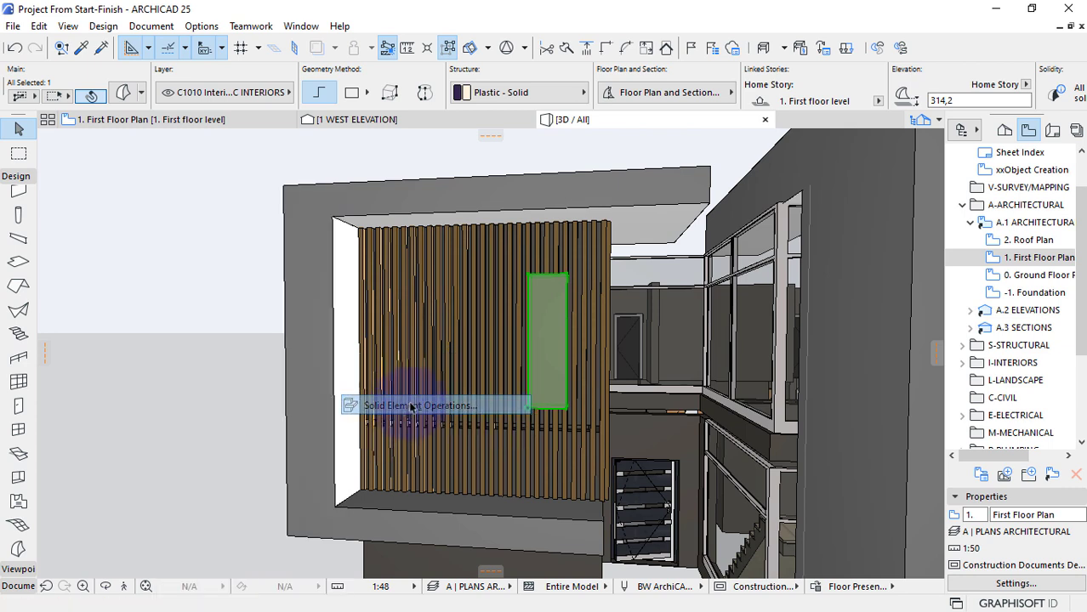
scroll(582, 298, "up", 3)
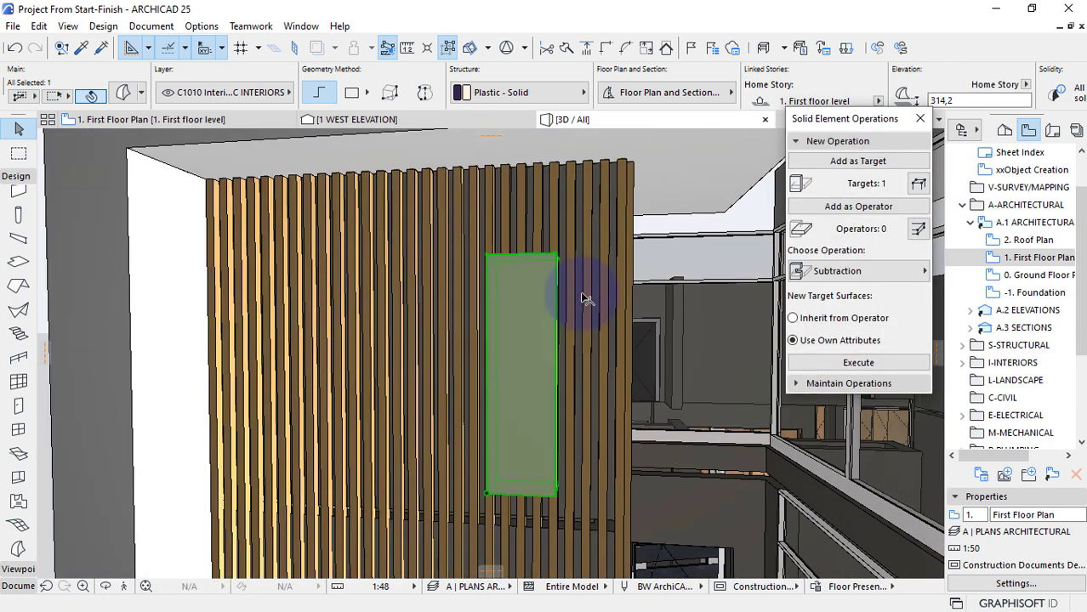
left_click(859, 206)
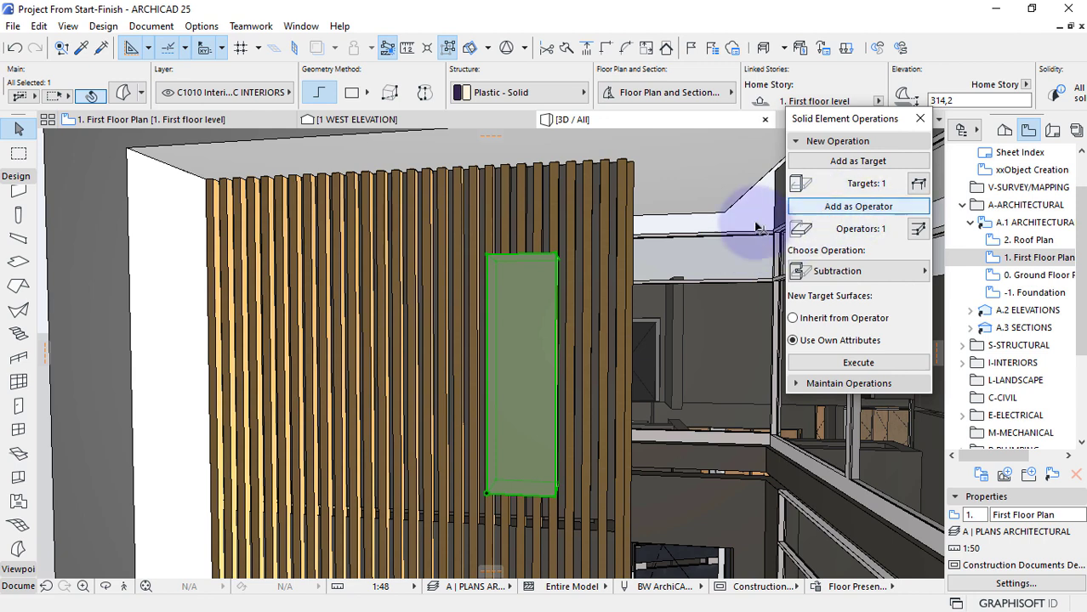
Set the four battens crossing the facade window as targets and subtract the morph from them.
key("Escape")
scroll(540, 257, "up", 1)
scroll(544, 261, "up", 1)
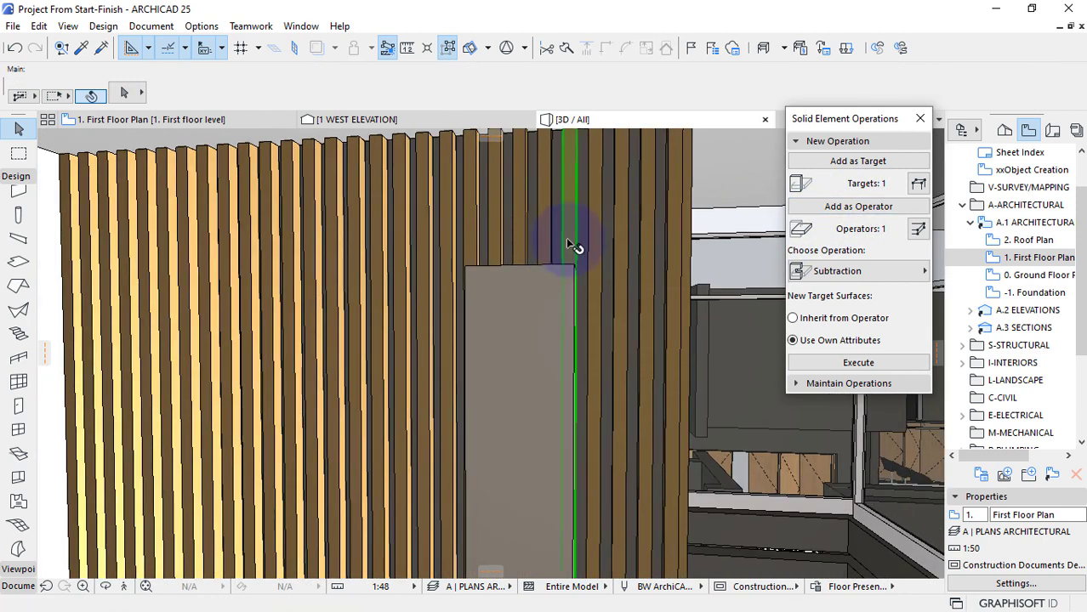
left_click(544, 244)
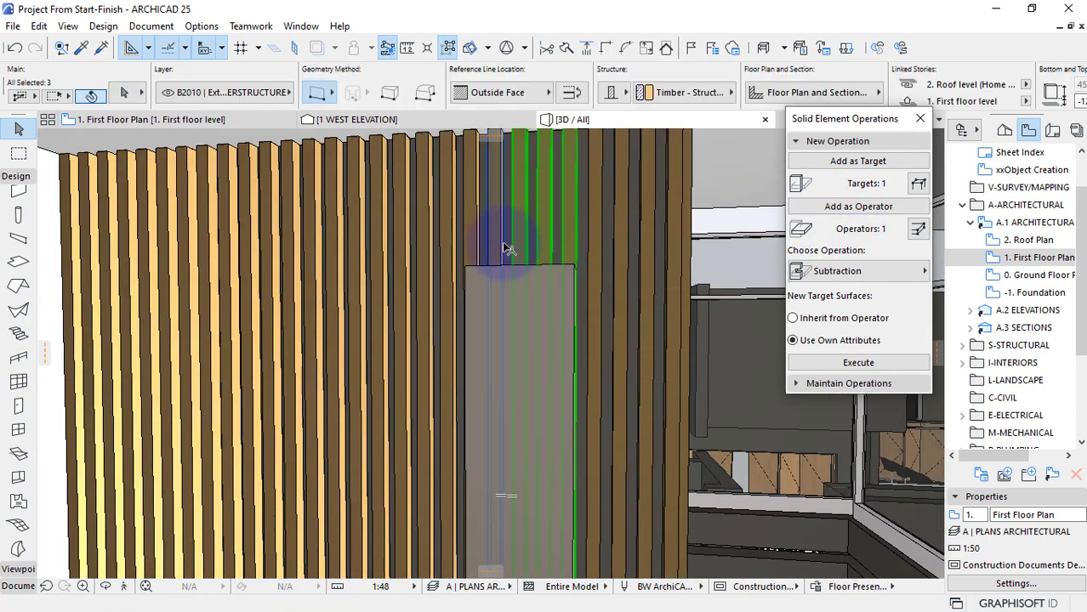
left_click(515, 267, "shift")
middle_click_drag(546, 323, 634, 350, "shift")
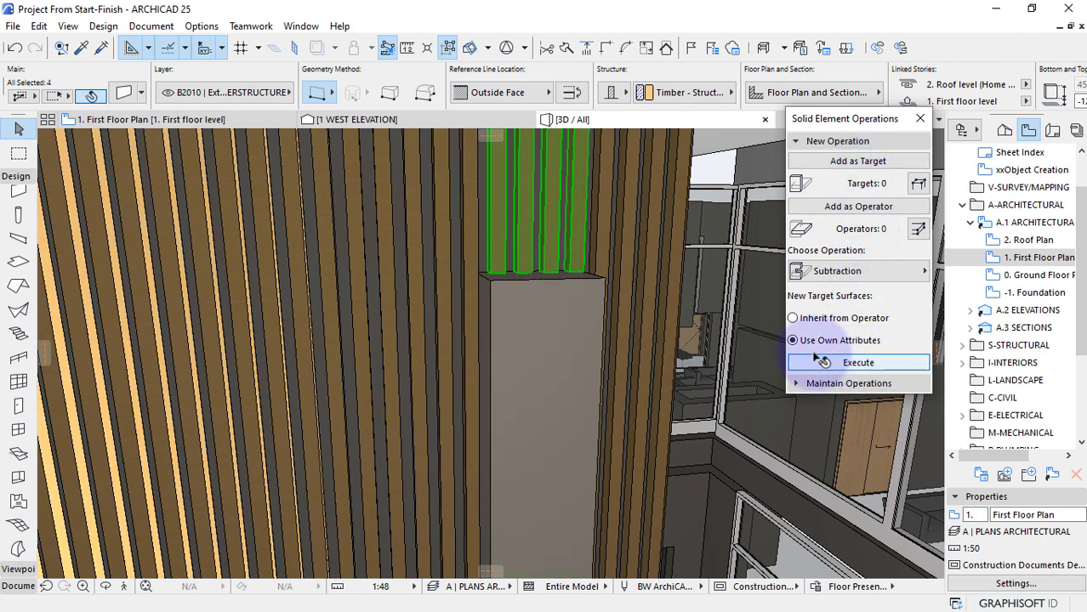
Move the window-sized morph to the Hidden layer.
left_click(557, 332)
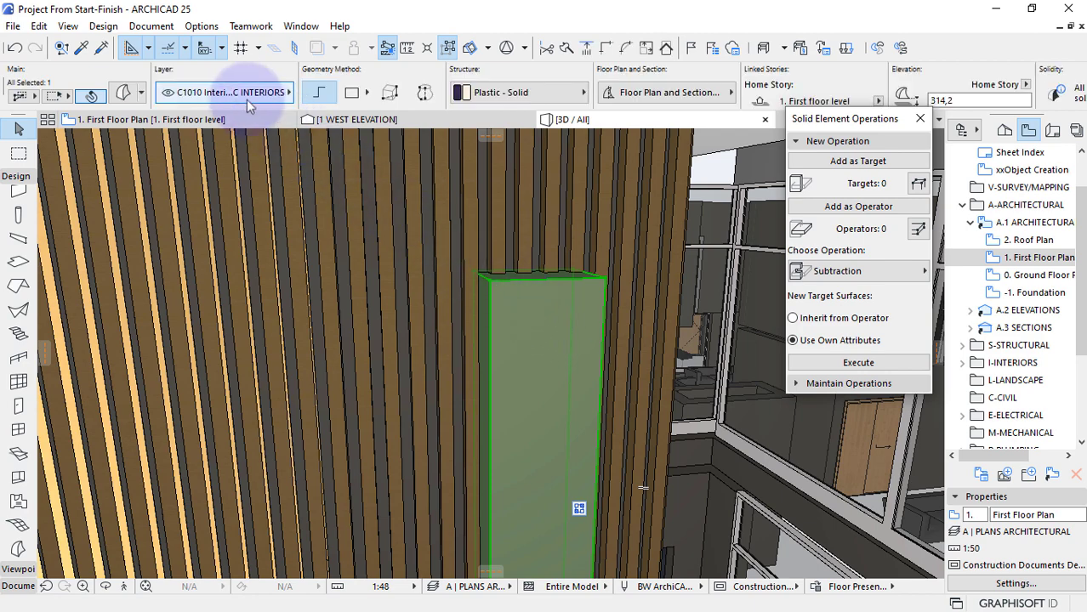
left_click(250, 100)
left_click_drag(772, 213, 775, 96)
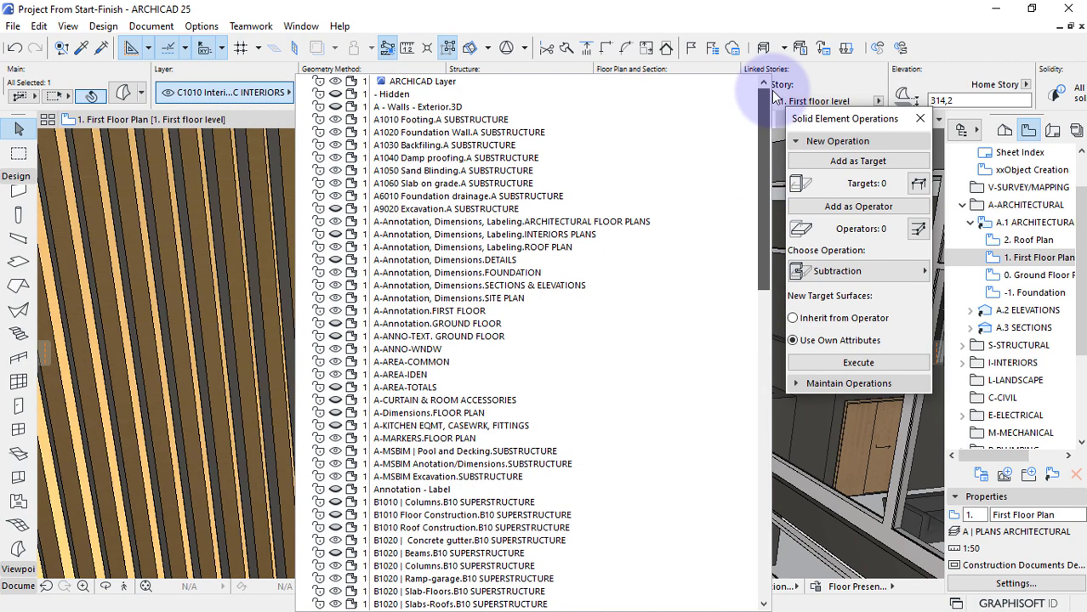
left_click(429, 97)
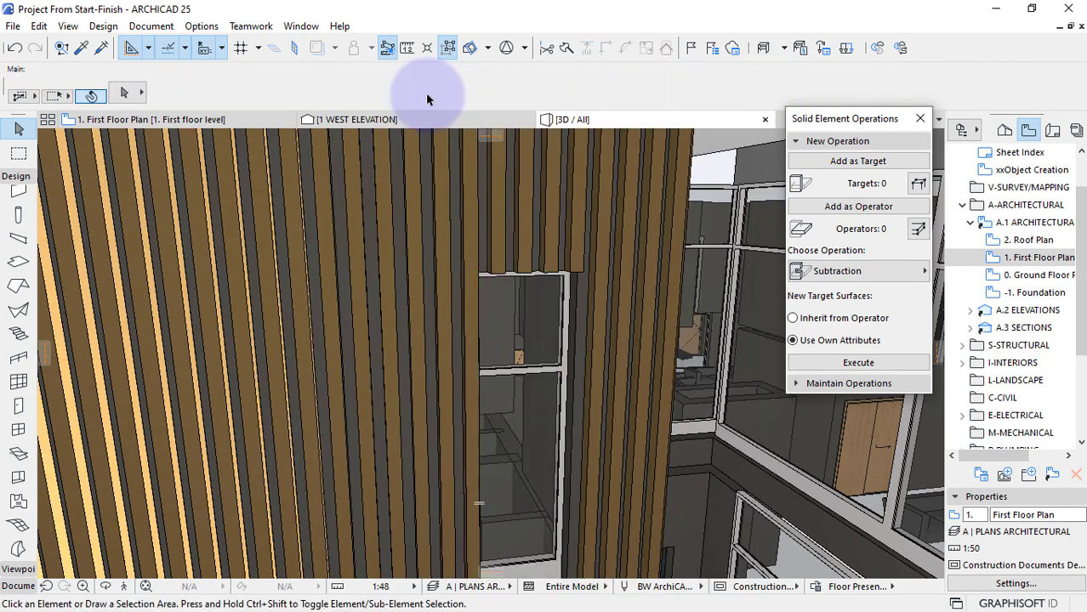
Pick up the lower facade frame slab's settings and draw a rectangular slab across the Study and Bedroom 1 balcony on the First Floor Plan.
scroll(427, 99, "down", 5)
middle_click_drag(440, 330, 422, 376, "shift")
left_click_drag(422, 376, 372, 349)
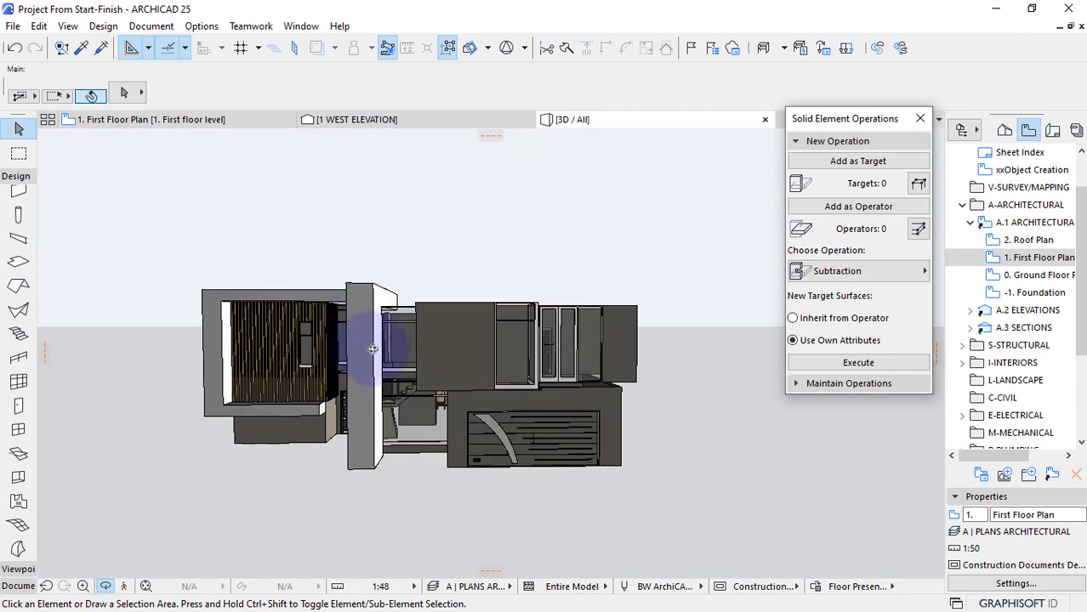
left_click_drag(464, 409, 318, 346)
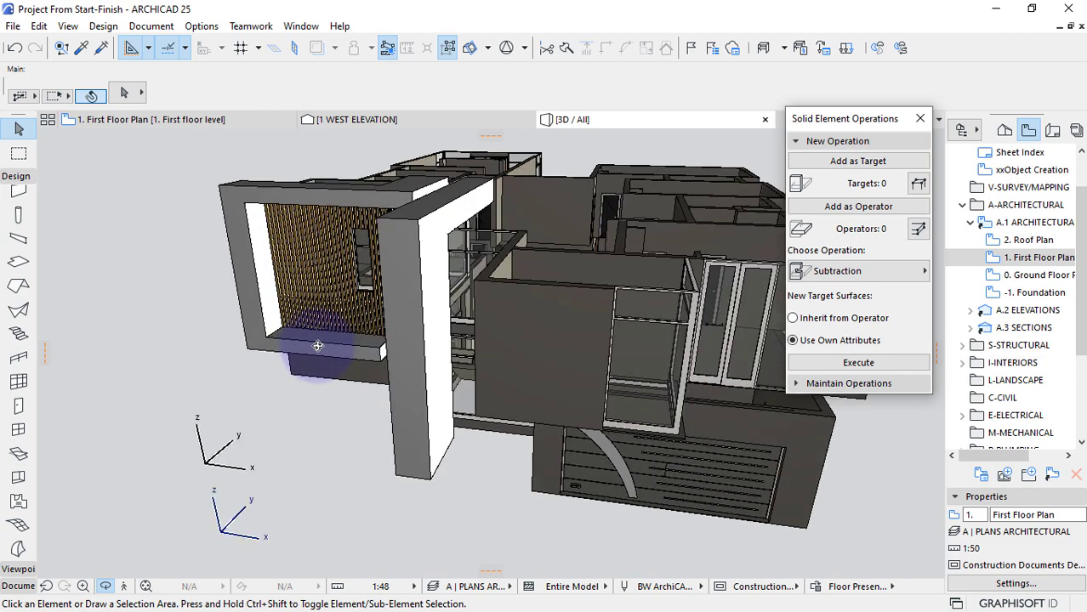
left_click(316, 344, "alt")
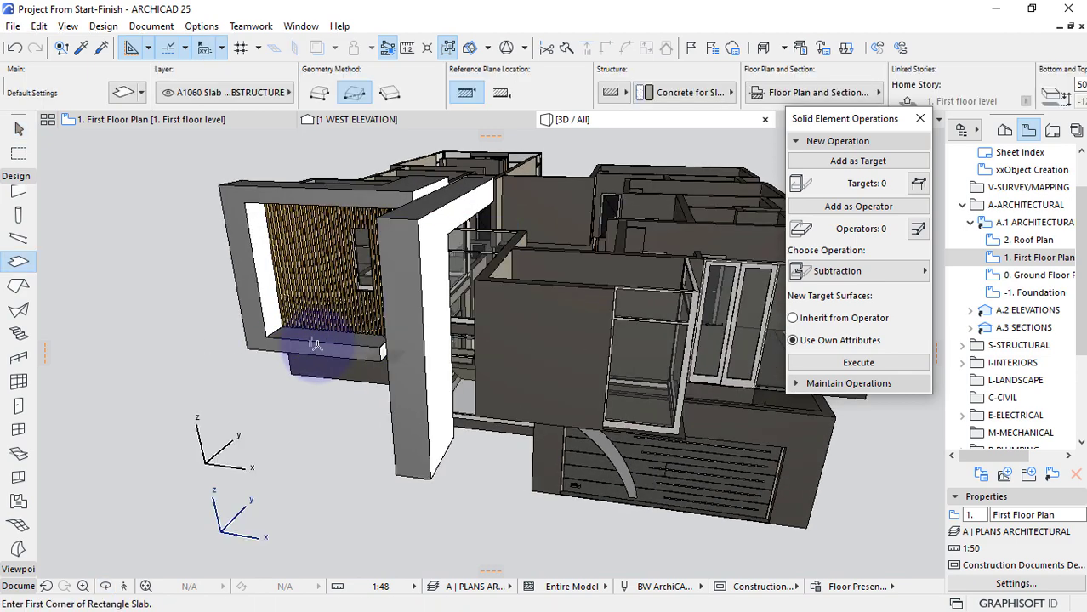
middle_click_drag(316, 345, 260, 182, "shift")
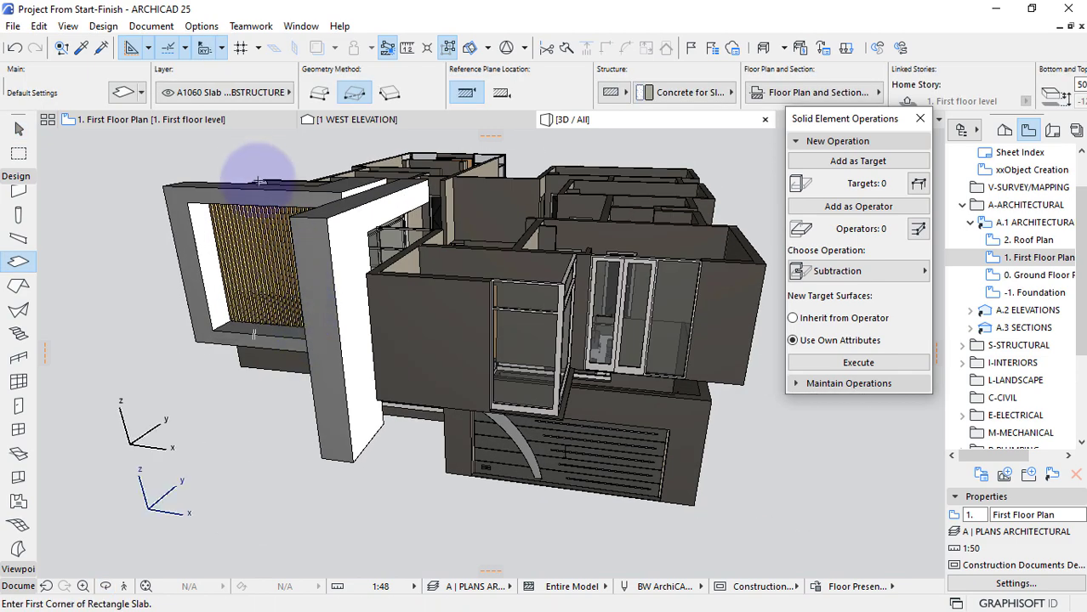
left_click(239, 126)
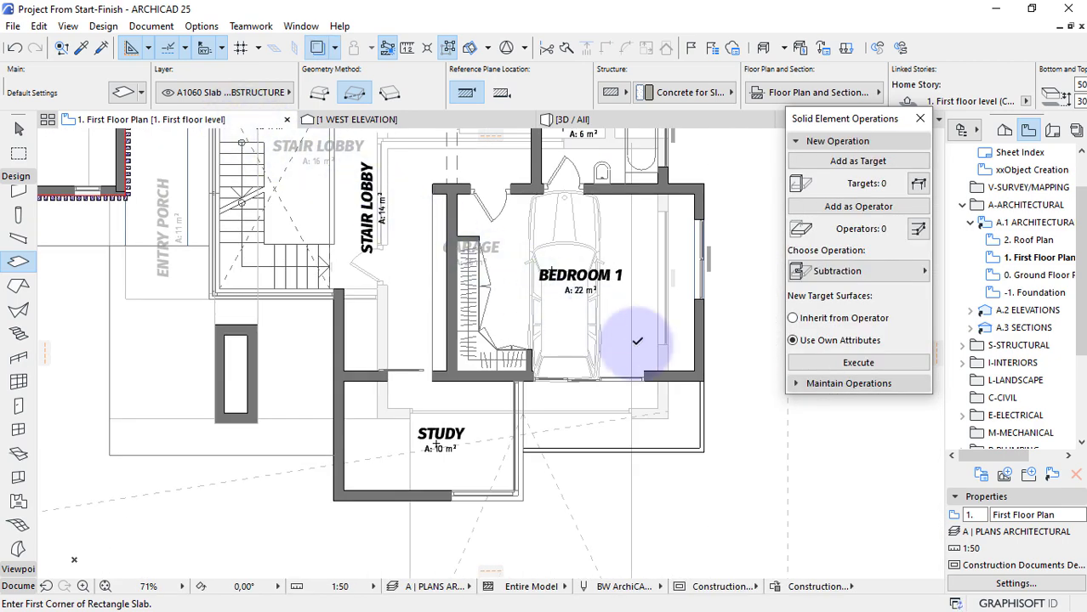
left_click(702, 378)
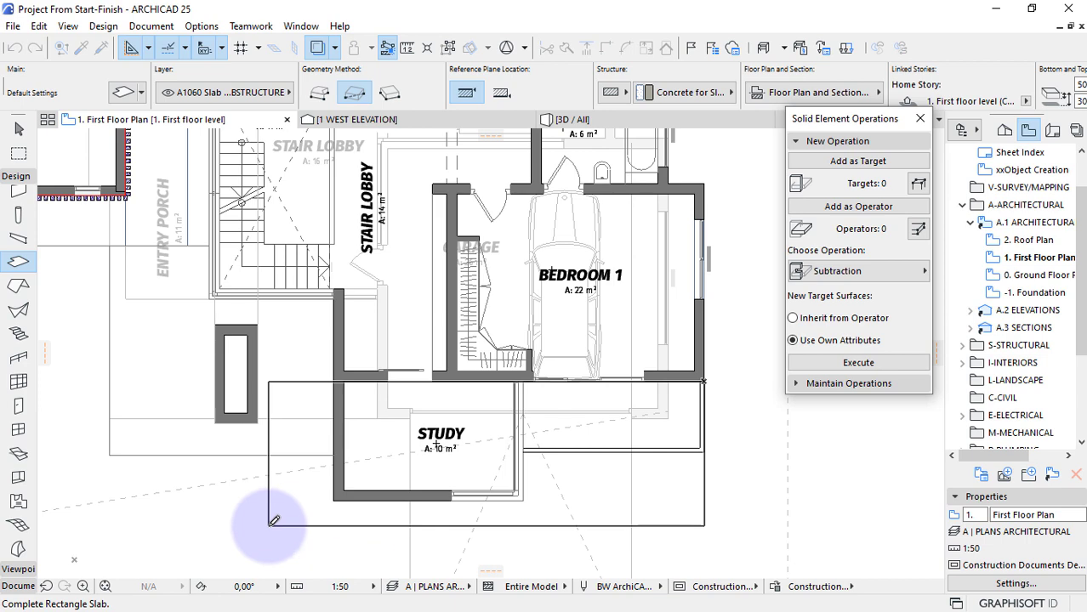
left_click(268, 524)
Offset the new slab's side edge to meet the adjacent face of the hollow pier.
scroll(269, 388, "up", 1)
scroll(270, 388, "up", 4)
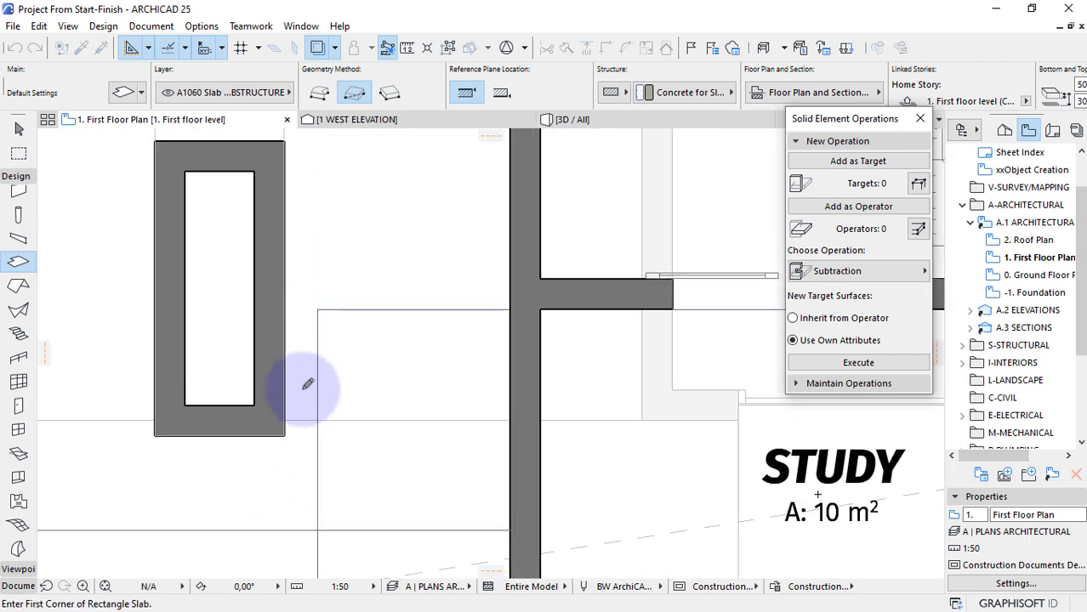
key("shift")
left_click(317, 332)
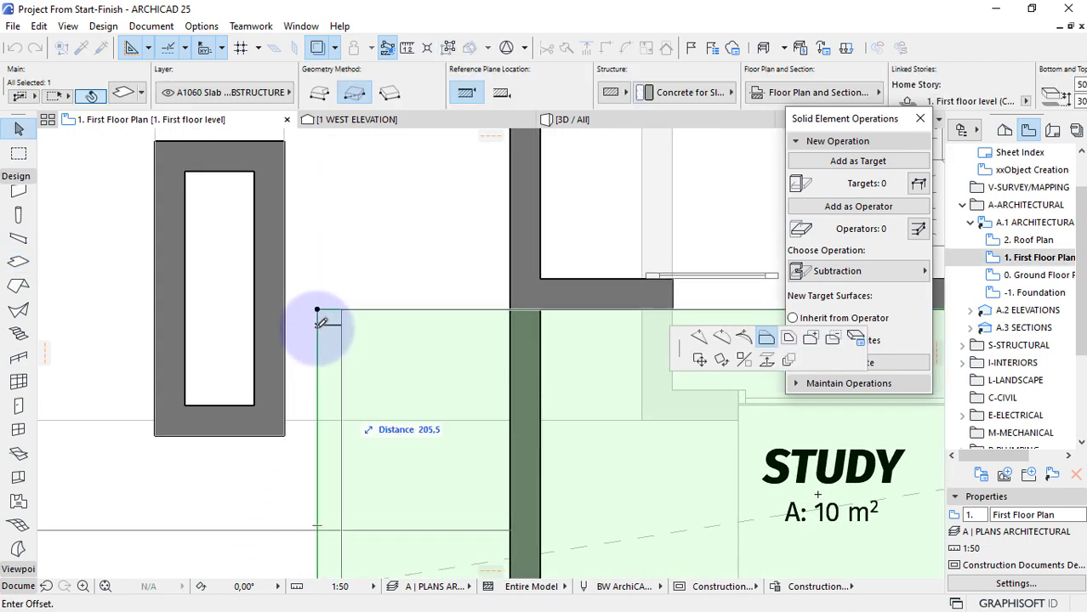
left_click(286, 438)
Align the slab's front edge with the Study wall's outer face and offset it 1500 mm outward.
scroll(299, 438, "down", 5)
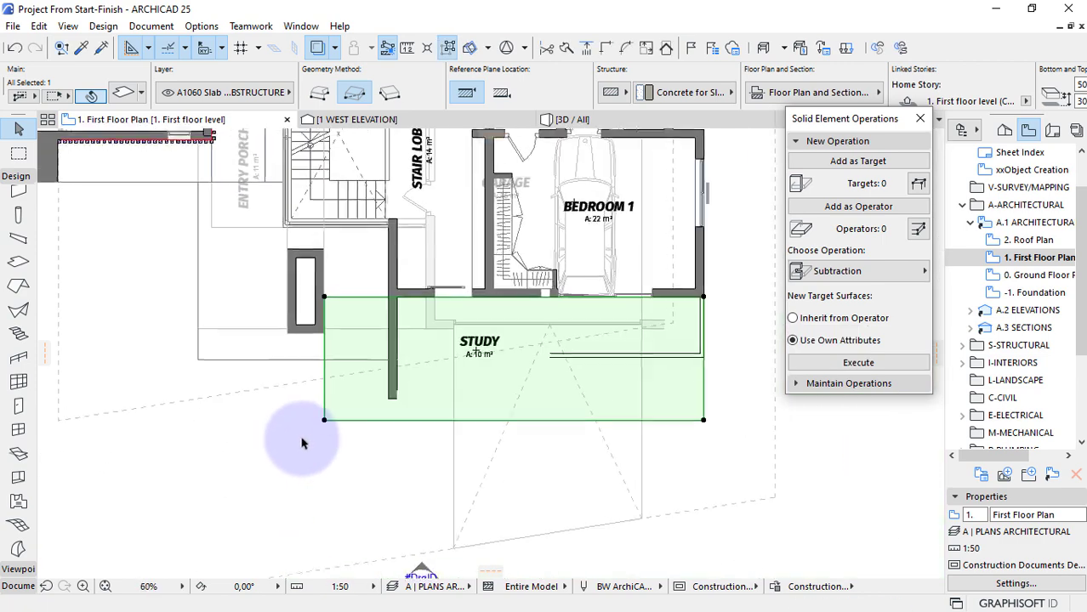
left_click(584, 416)
scroll(396, 459, "up", 5)
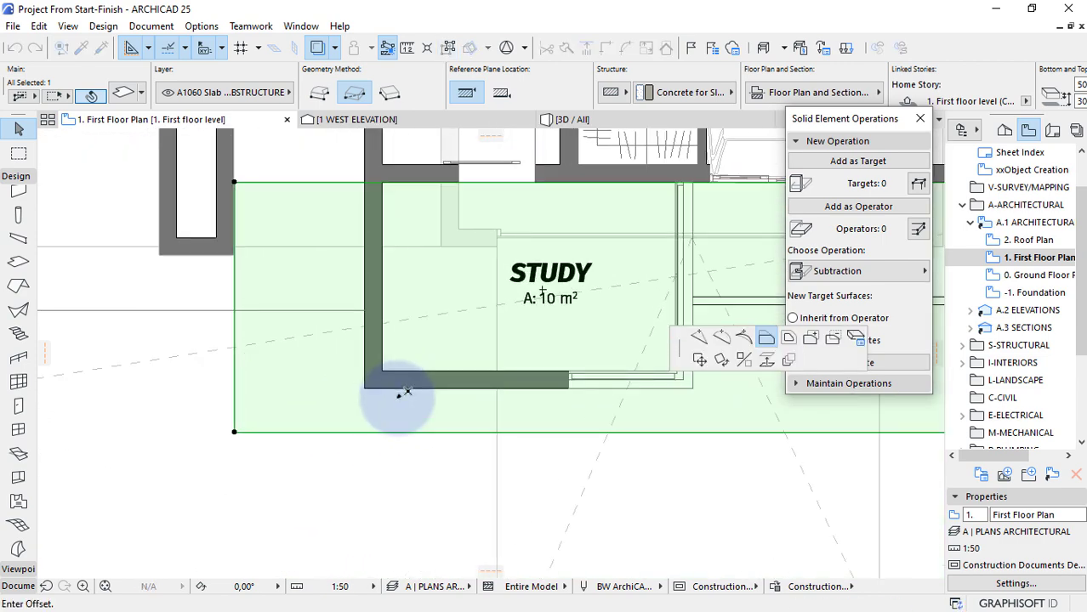
left_click(321, 389)
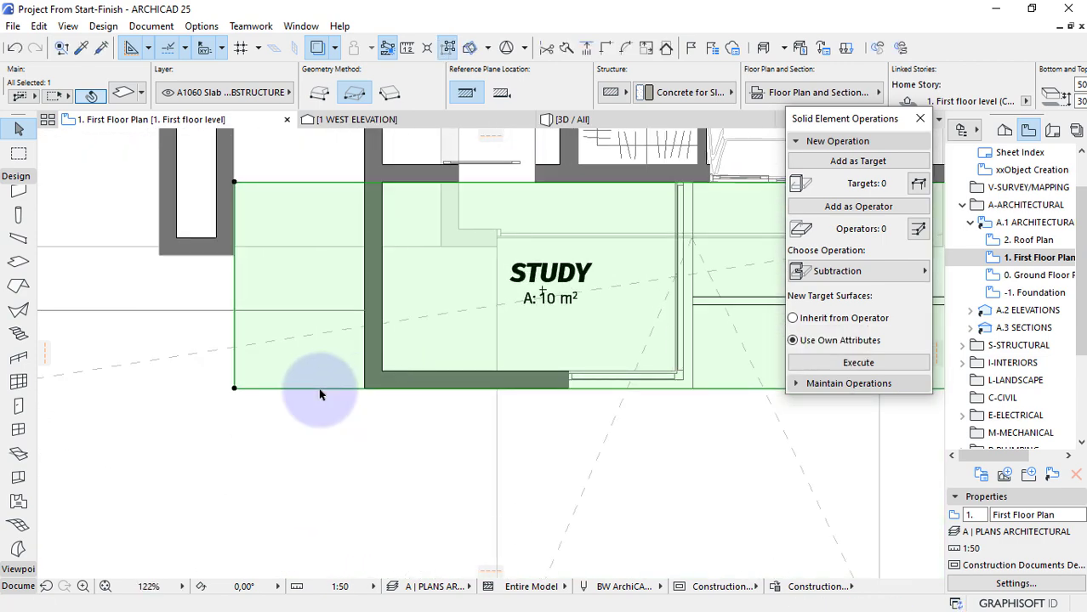
left_click(320, 389)
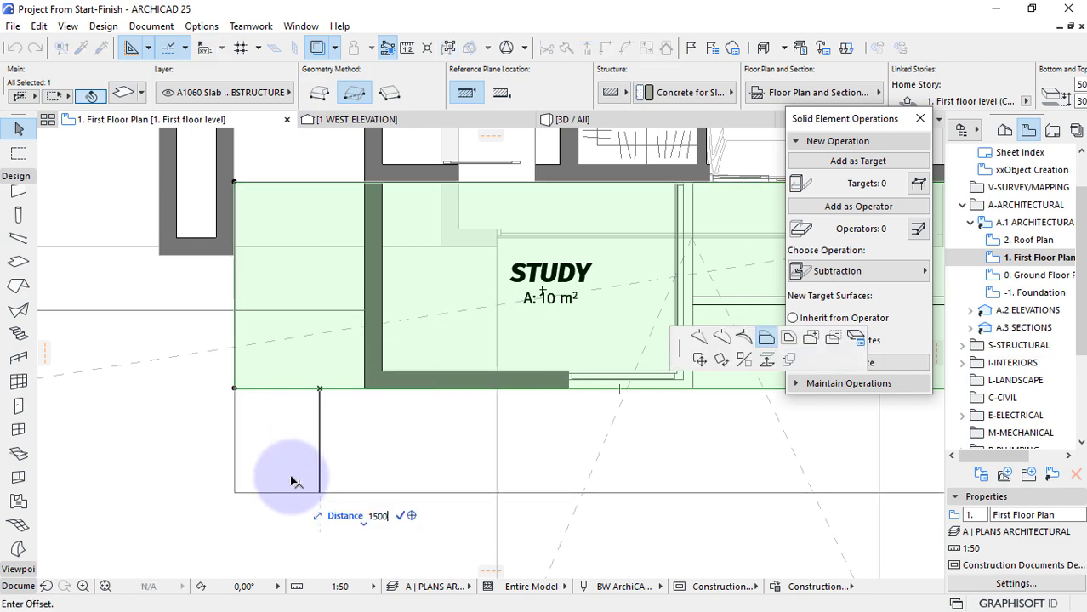
key("Return")
scroll(289, 480, "down", 3)
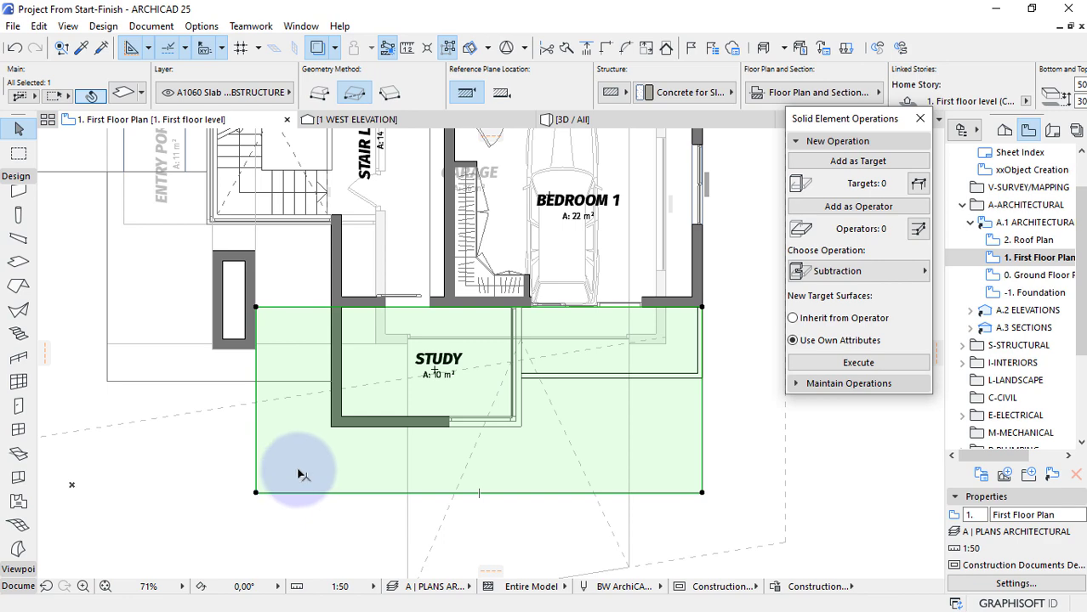
key("Escape")
In the 3D view, drag a copy of the slab vertically about 3570 mm up to the top of the Study walls.
left_click(644, 126)
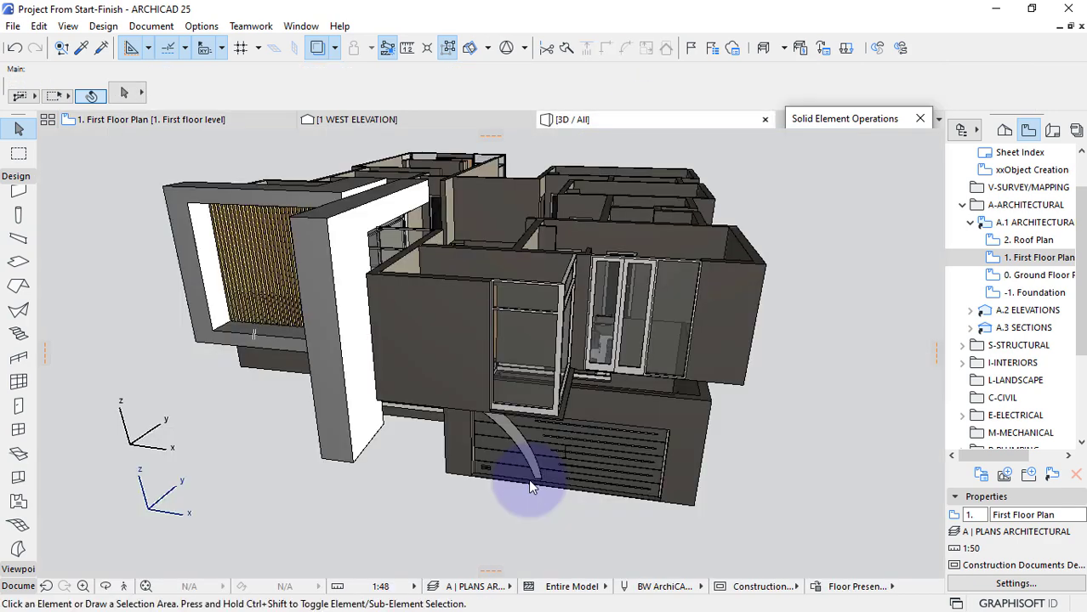
left_click_drag(529, 483, 628, 451)
left_click(629, 452)
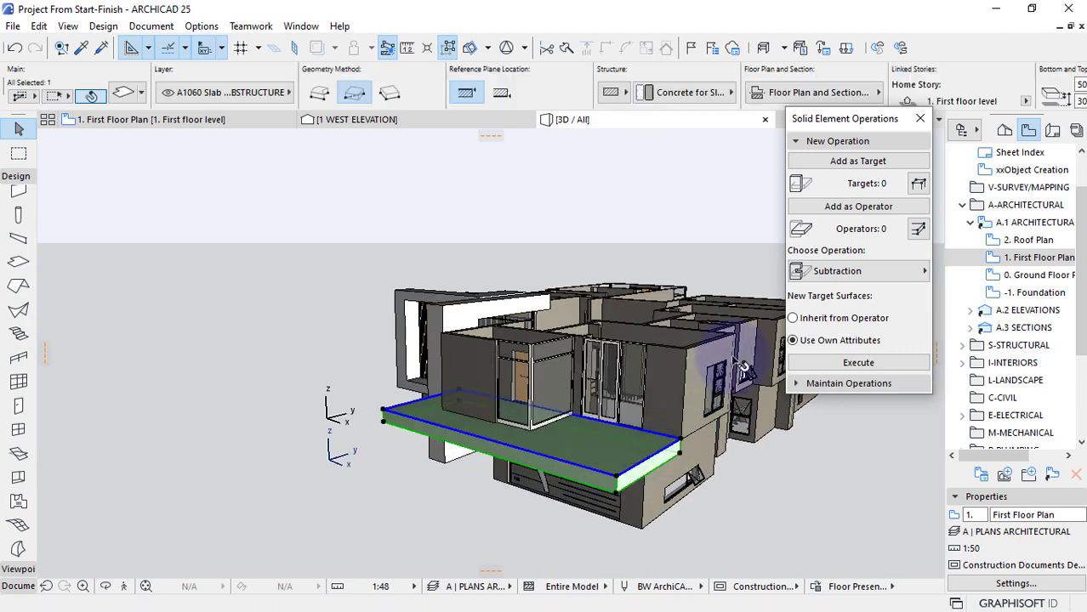
left_click(929, 118)
scroll(681, 452, "up", 2)
left_click(680, 453)
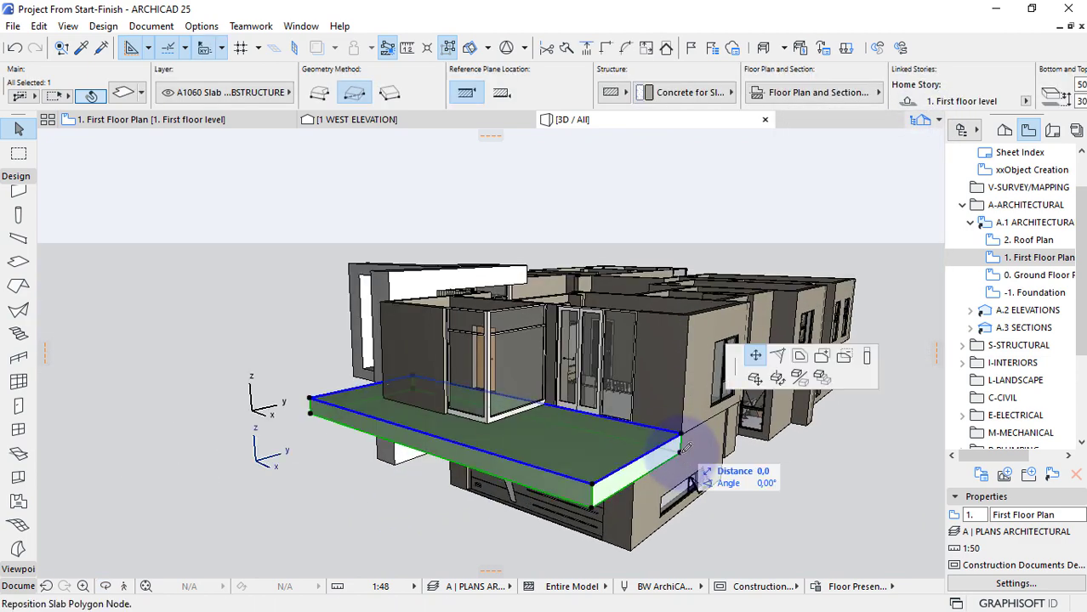
left_click(699, 359)
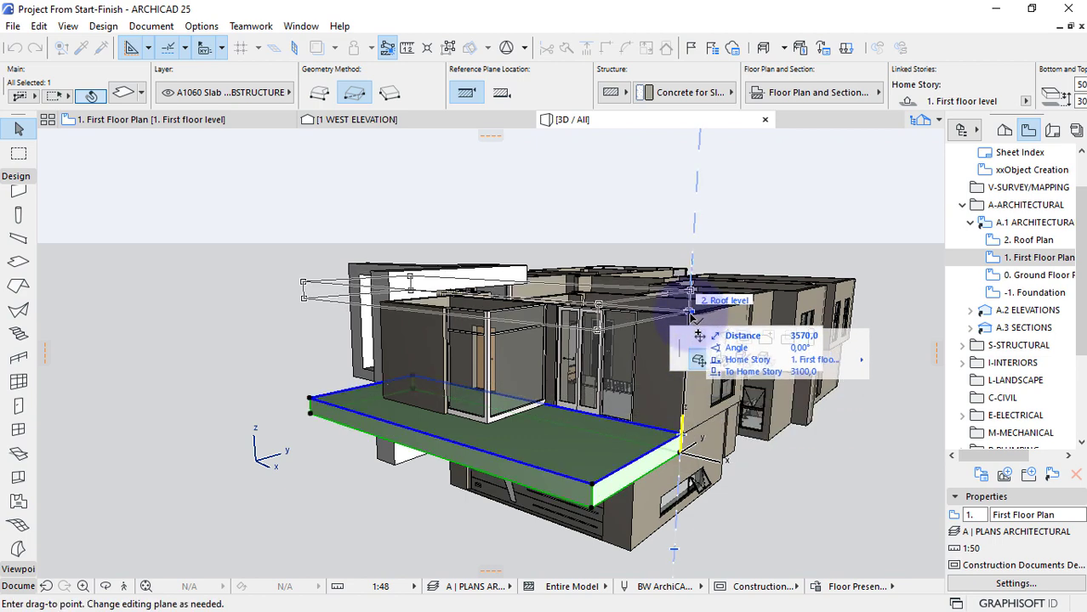
left_click(693, 313)
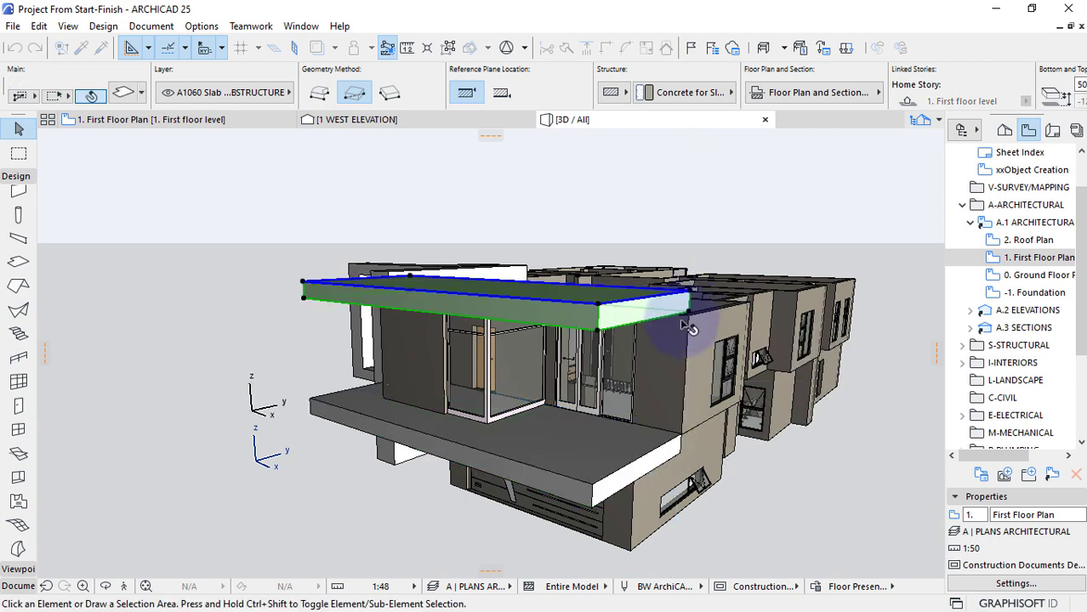
key("Escape")
Offset the upper slab's pier-side edge back to the Study wall's outer face.
middle_click_drag(561, 409, 270, 342, "shift")
left_click(266, 342)
left_click(251, 357)
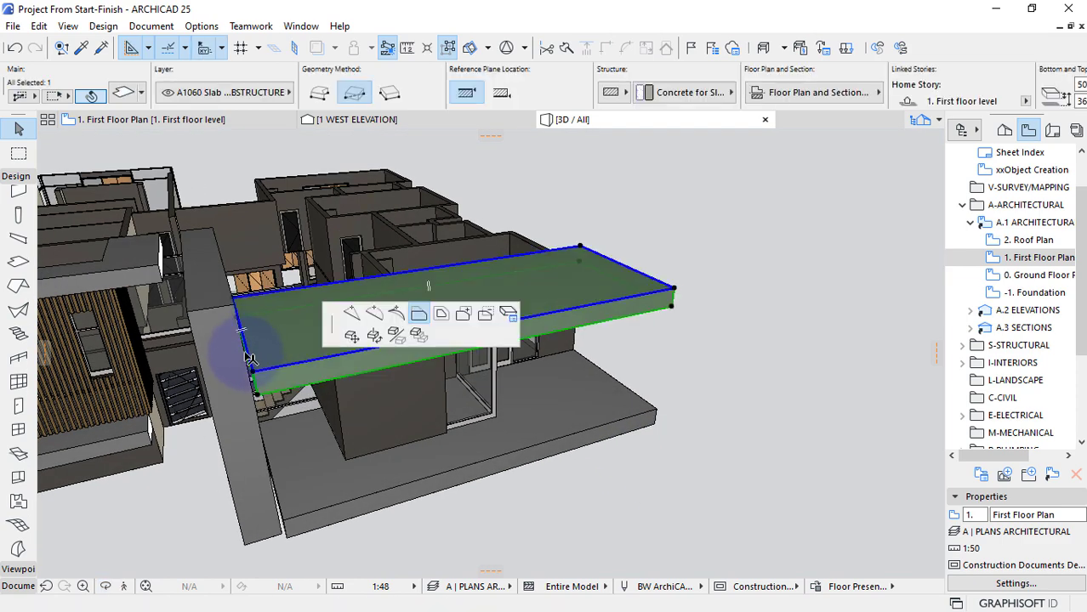
left_click(346, 458)
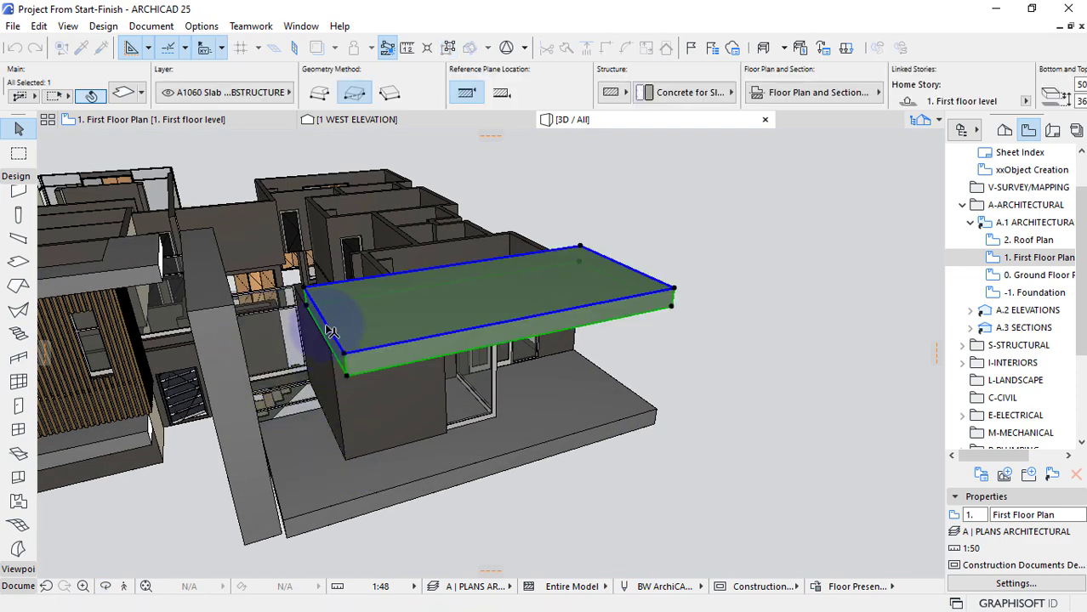
Offset the upper slab's pier-side edge 500 mm outward.
left_click(324, 320)
scroll(309, 337, "up", 3)
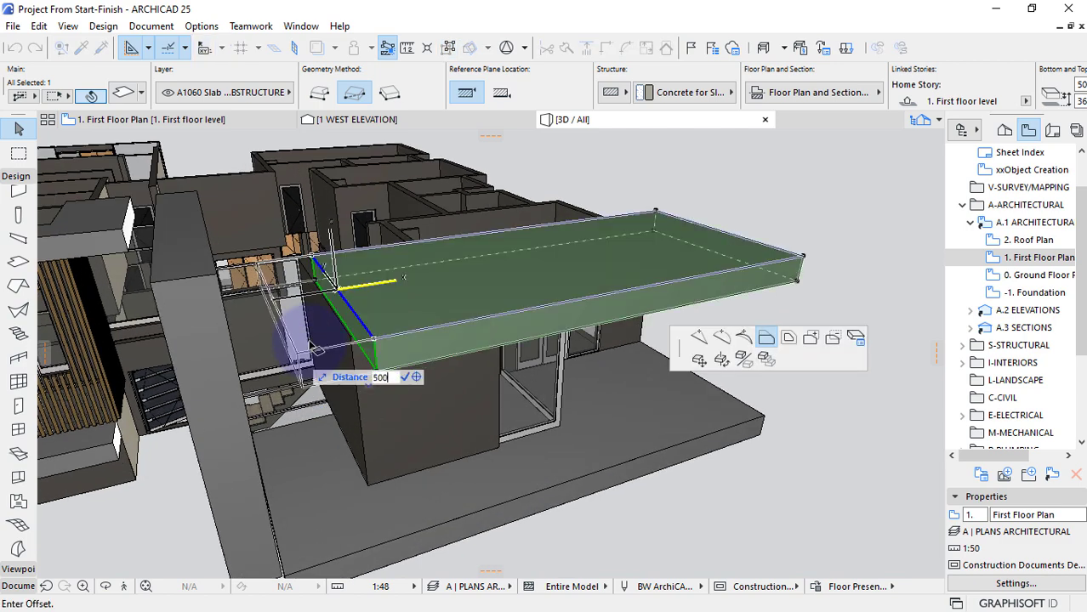
left_click(313, 340)
key("Escape")
Using the white frame wall's settings, model a wall along the lower slab's far end, flipping its reference line so its thickness runs the other way.
middle_click_drag(498, 437, 347, 375, "shift")
middle_click_drag(576, 366, 519, 391, "shift")
middle_click_drag(728, 449, 764, 461, "shift")
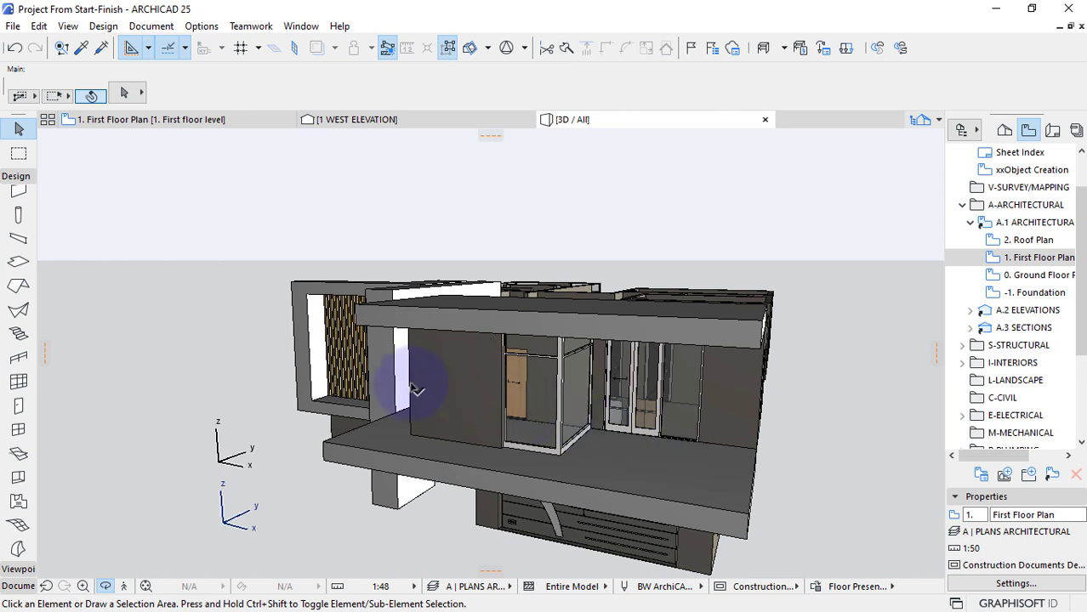
left_click(312, 354, "alt")
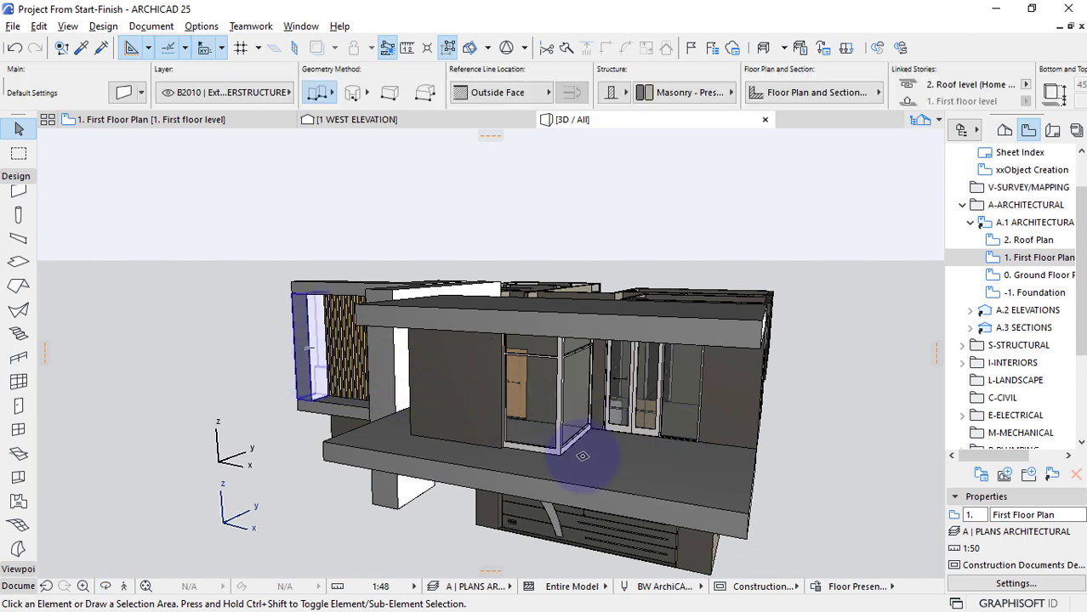
left_click(749, 509)
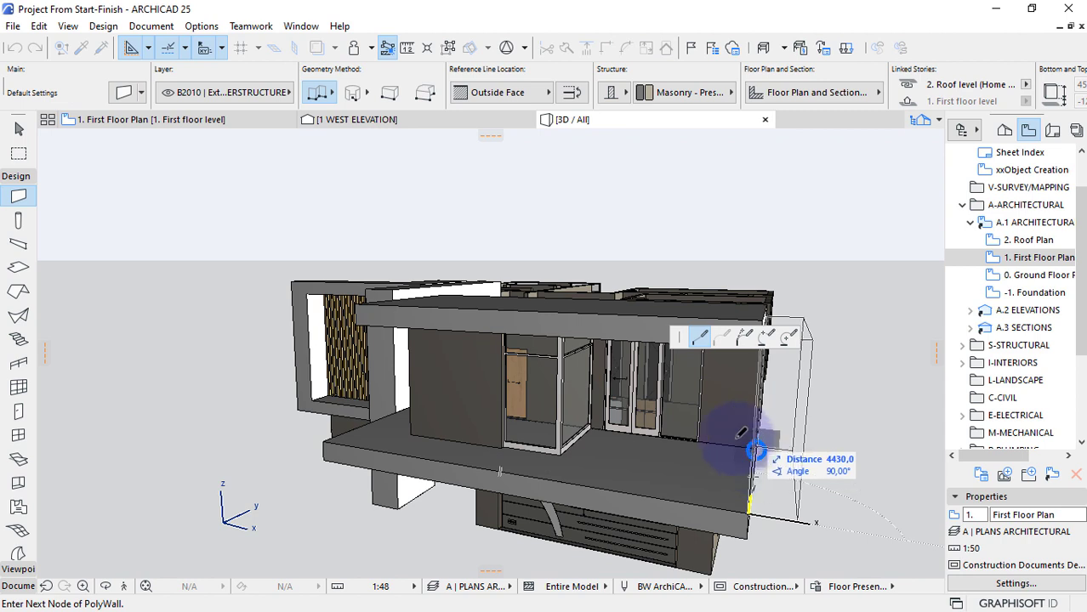
left_click(572, 92)
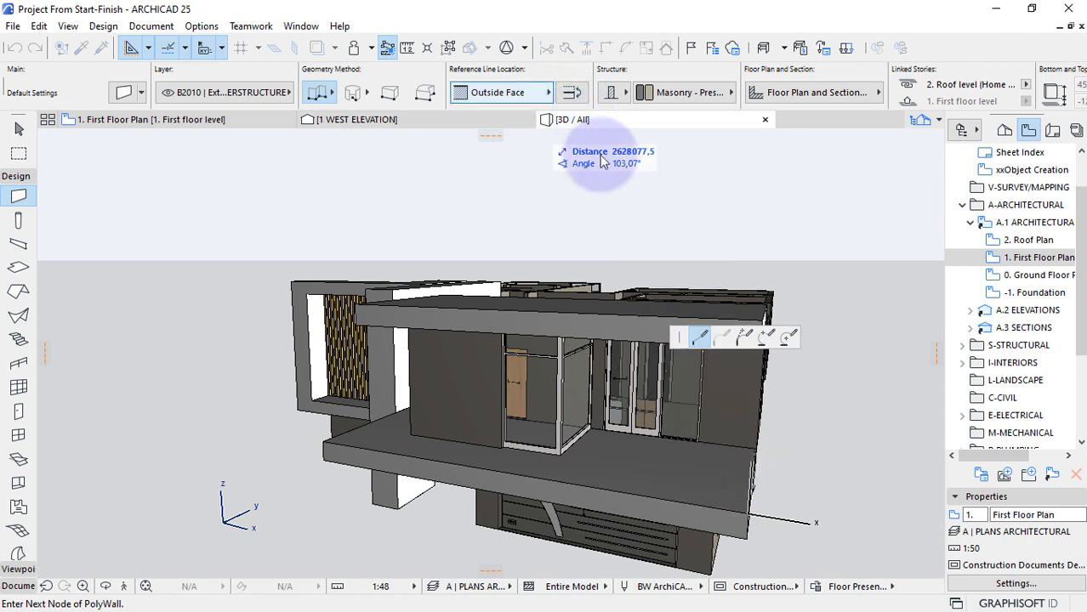
left_click(761, 447)
key("Escape")
Set the thickness of the new end wall between the two slabs to 1000 mm.
middle_click_drag(772, 416, 678, 442, "shift")
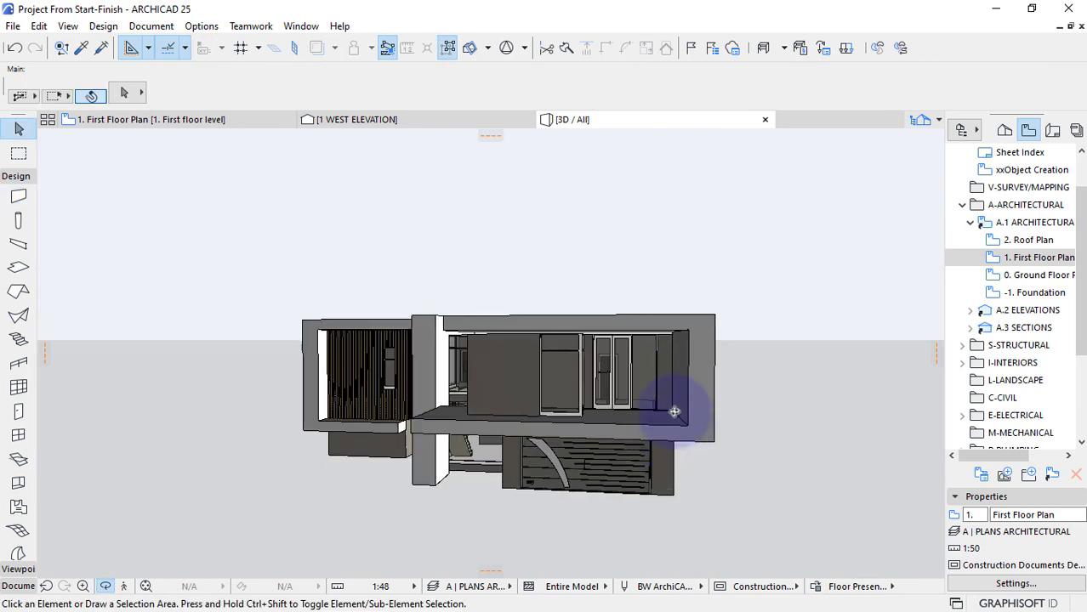
scroll(671, 385, "up", 4)
left_click(677, 389)
scroll(625, 92, "down", 6)
left_click(890, 92)
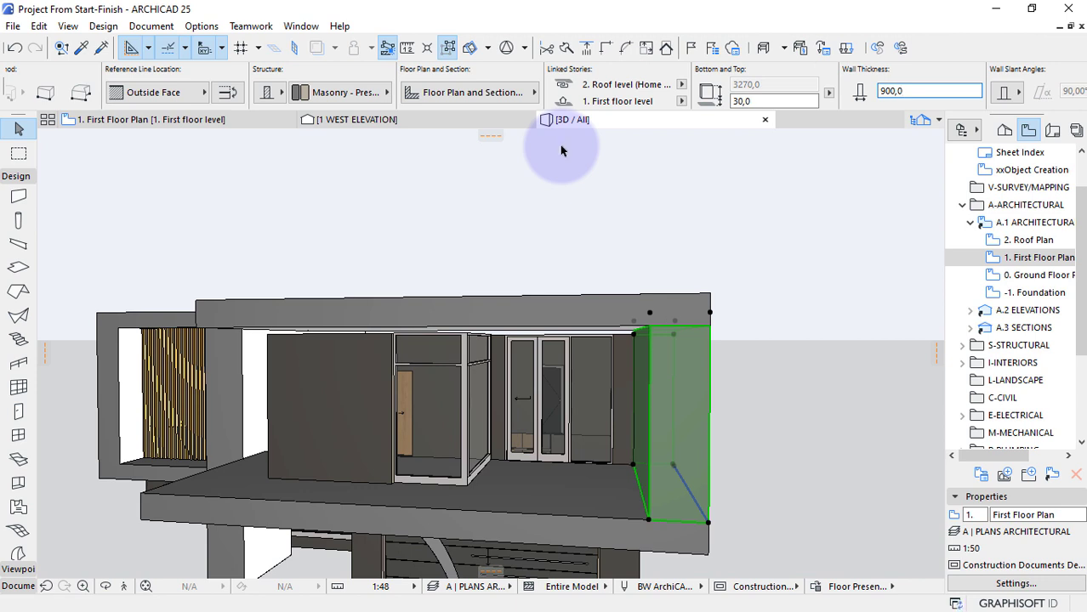
left_click(895, 91)
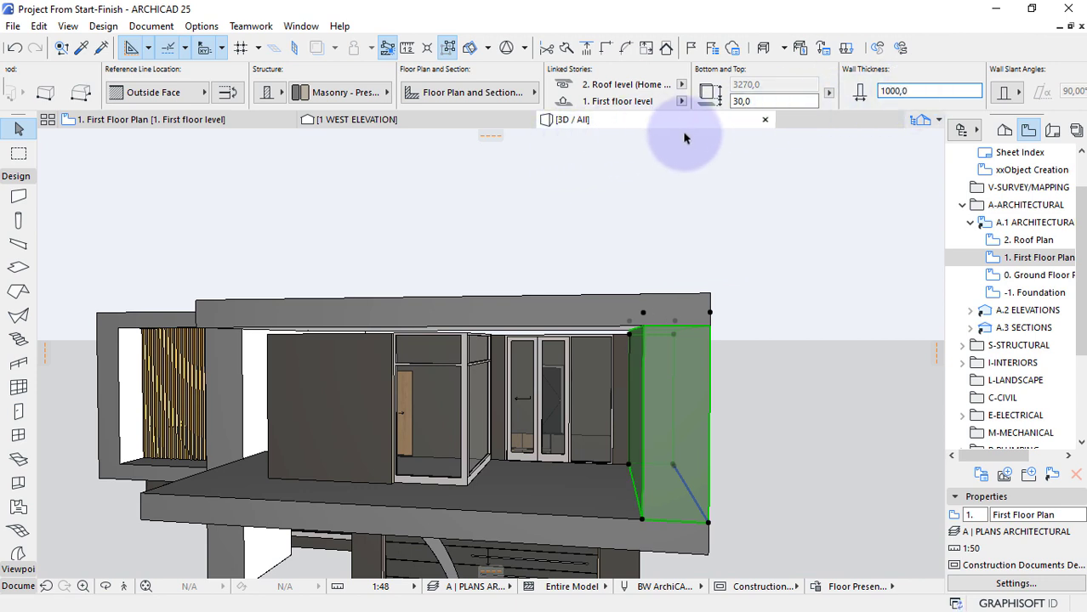
left_click(735, 243)
Insert a node in the lower slab's rear edge where it meets the Study's side wall.
scroll(747, 281, "down", 4)
middle_click_drag(705, 316, 605, 451, "shift")
scroll(493, 427, "up", 3)
scroll(602, 450, "up", 2)
scroll(604, 452, "up", 8)
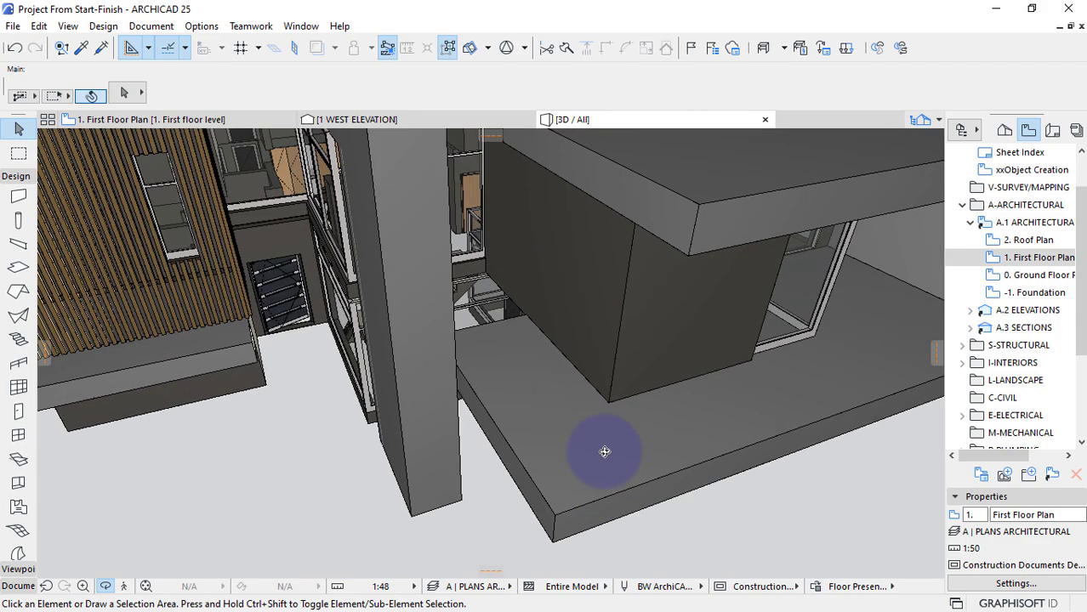
left_click(438, 364)
left_click(449, 359)
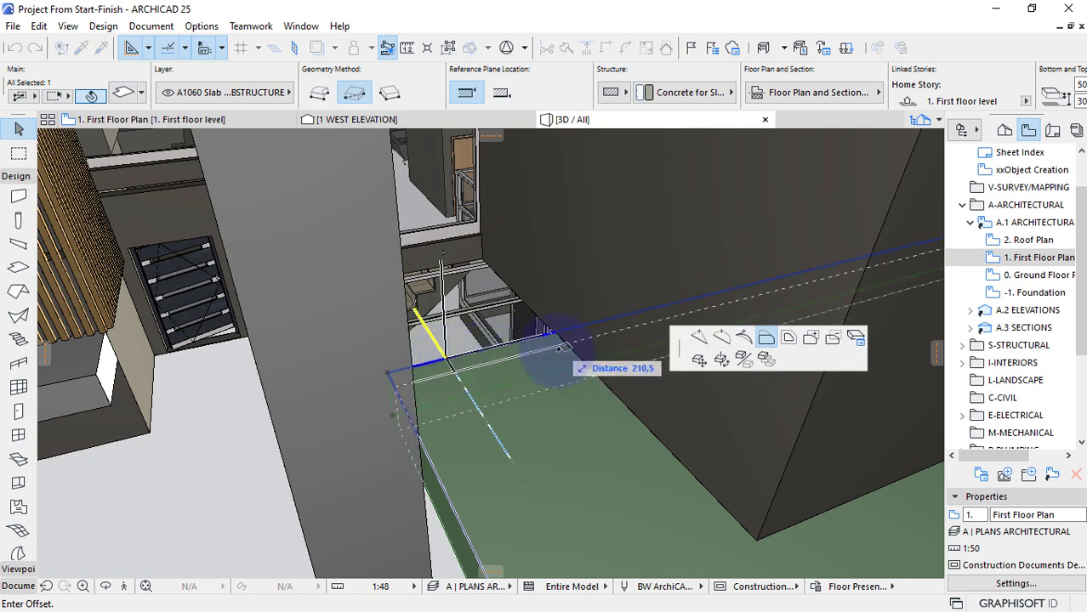
left_click(486, 323)
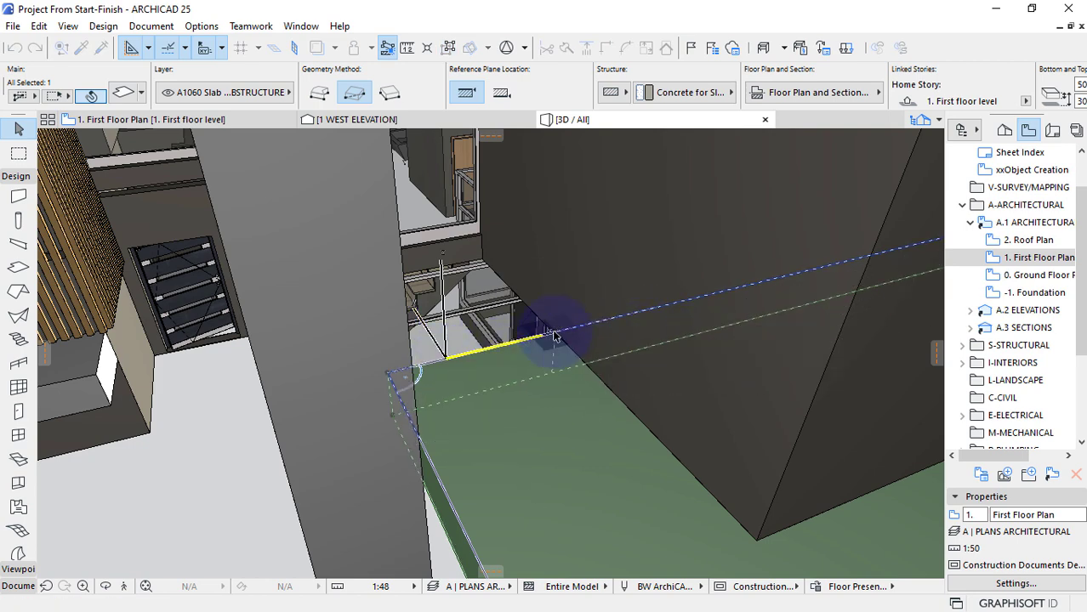
Offset the lower slab's rear edge segment beside the pier 1860 mm back to the stair's outer wall.
left_click(505, 351)
scroll(520, 339, "up", 2)
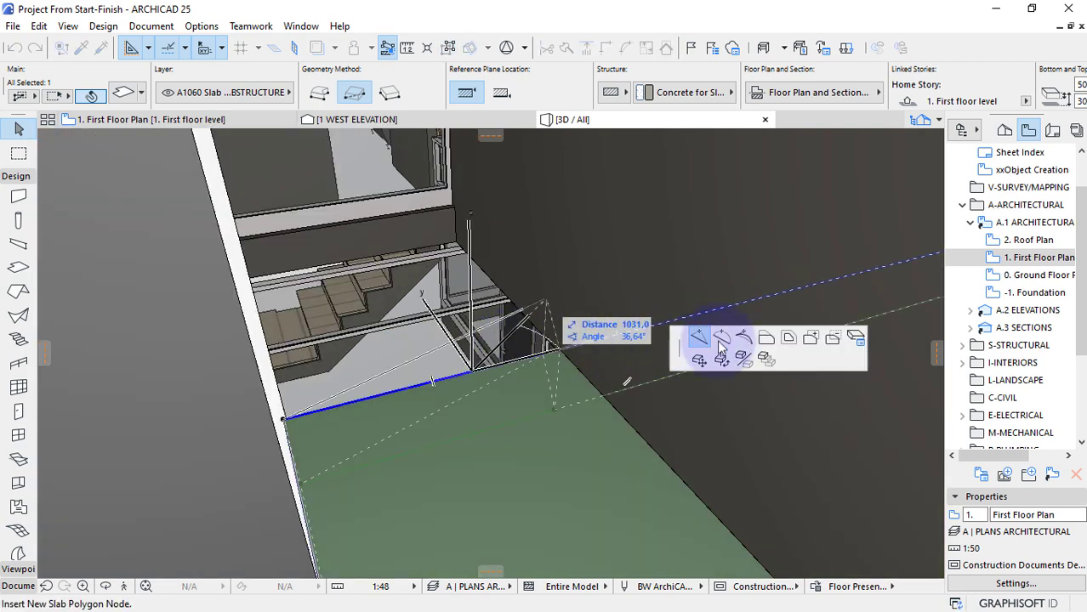
left_click(766, 342)
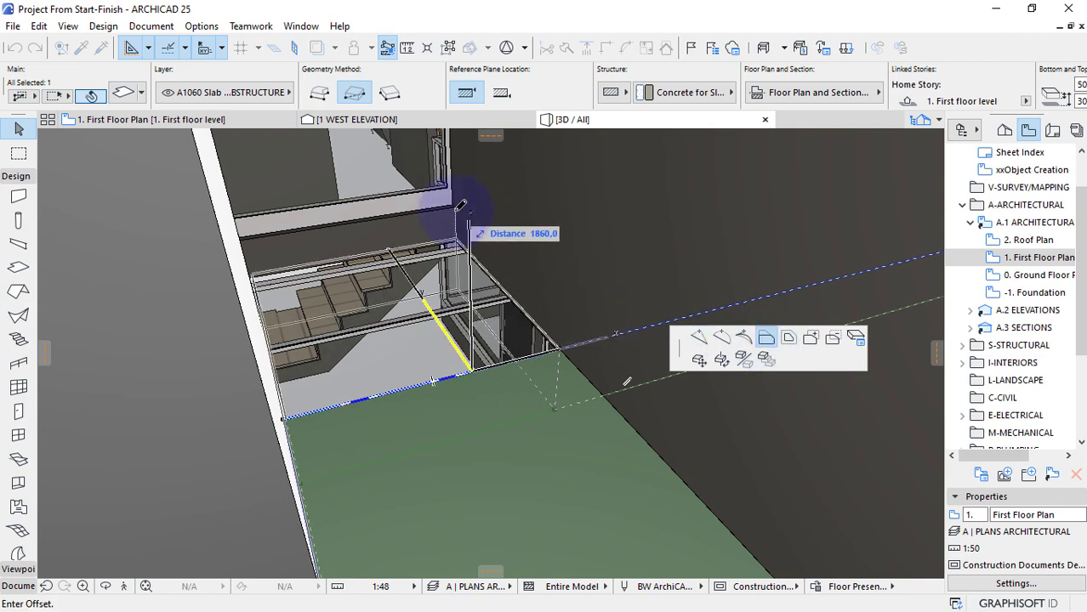
left_click(459, 206)
key("Escape")
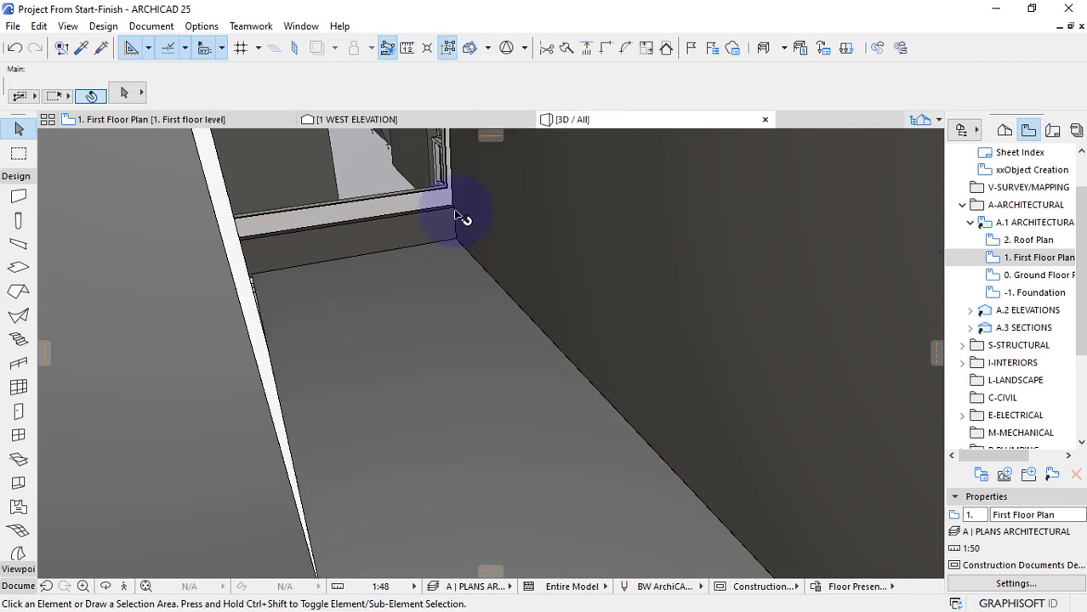
Offset the side edge of the slab's rear extension 1000 mm to the corner of the wall below.
scroll(460, 215, "down", 3)
middle_click_drag(591, 449, 488, 335, "shift")
left_click(443, 466)
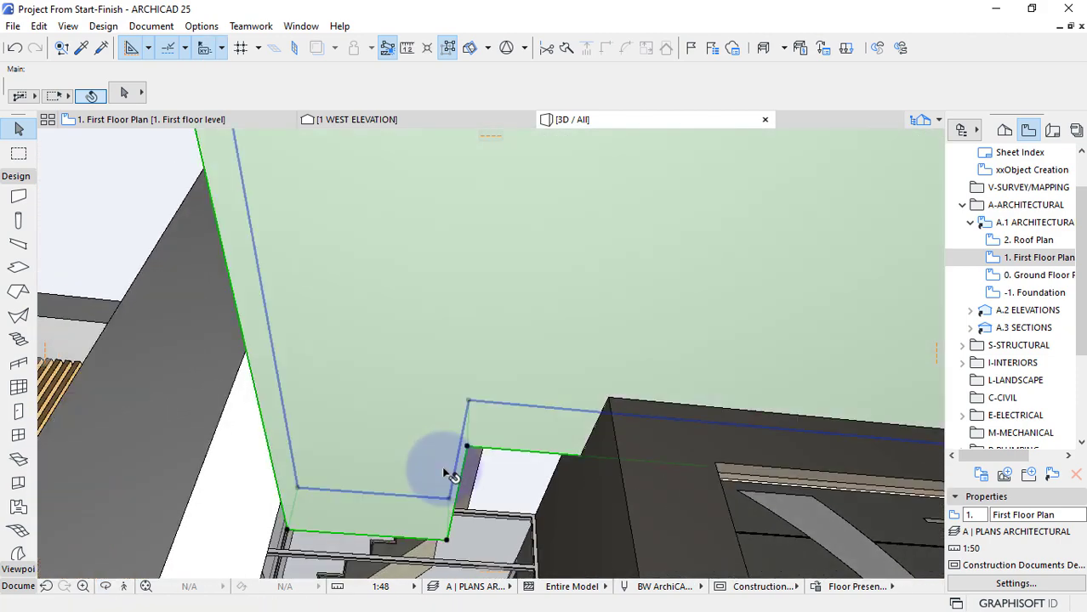
left_click(500, 437)
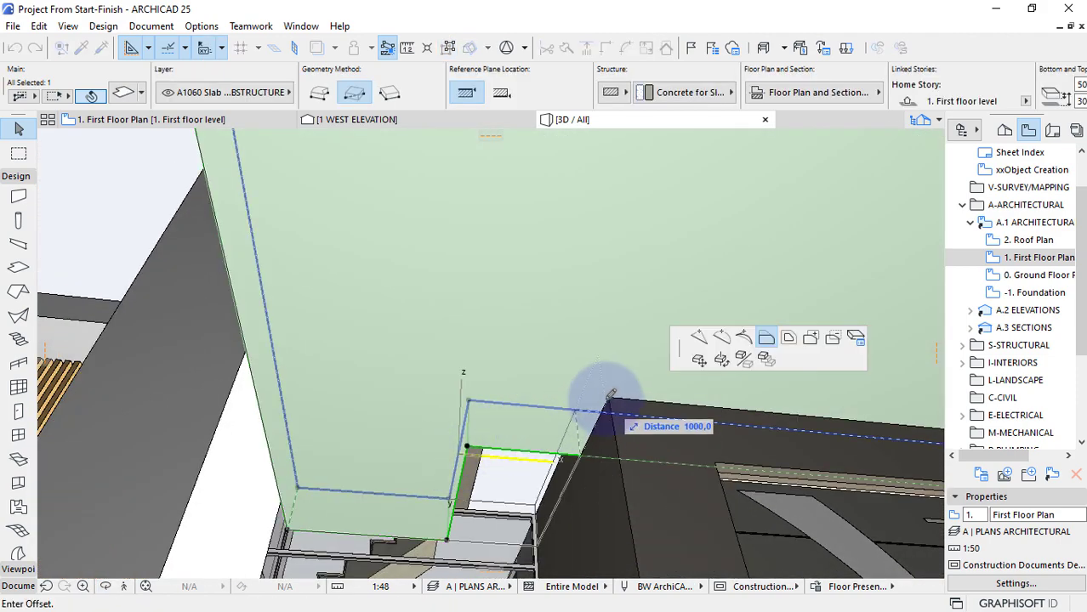
left_click(609, 398)
key("Escape")
In the first floor plan, draw a 1000 by 1200 mm rectangular polyline on the slab between the pier and the Study's side wall.
middle_click_drag(584, 309, 415, 386, "shift")
middle_click_drag(484, 428, 194, 151, "shift")
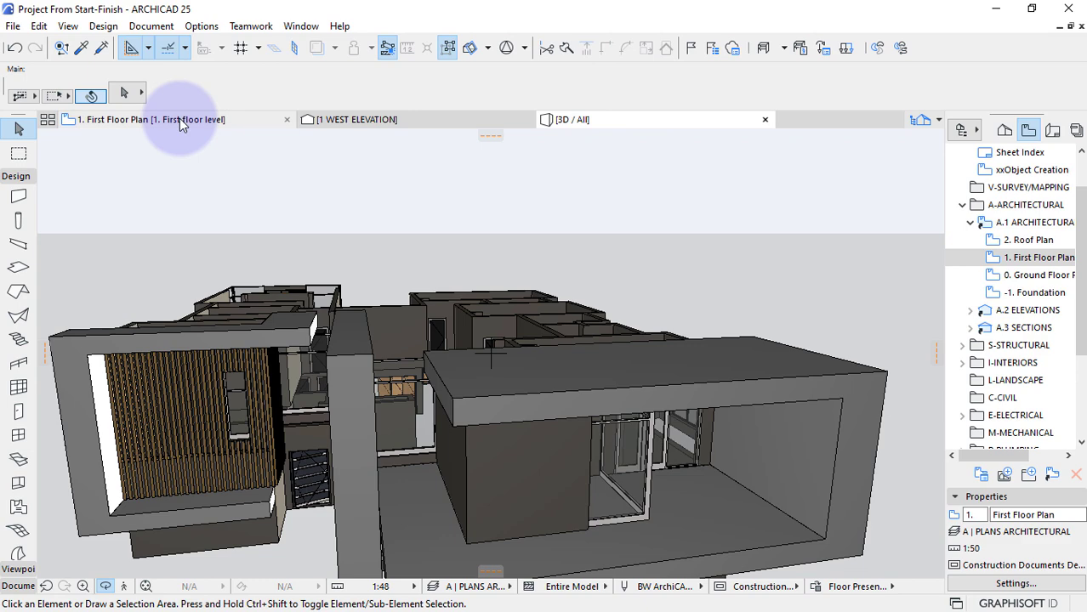
left_click(180, 123)
scroll(553, 293, "down", 5)
scroll(557, 295, "up", 1)
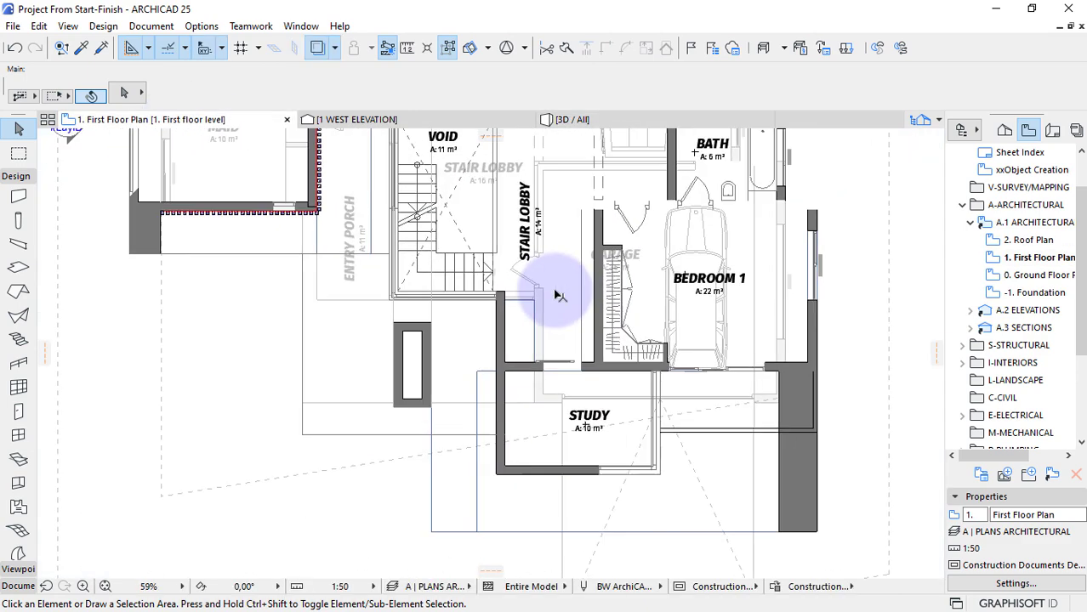
scroll(557, 295, "up", 2)
left_click(15, 586)
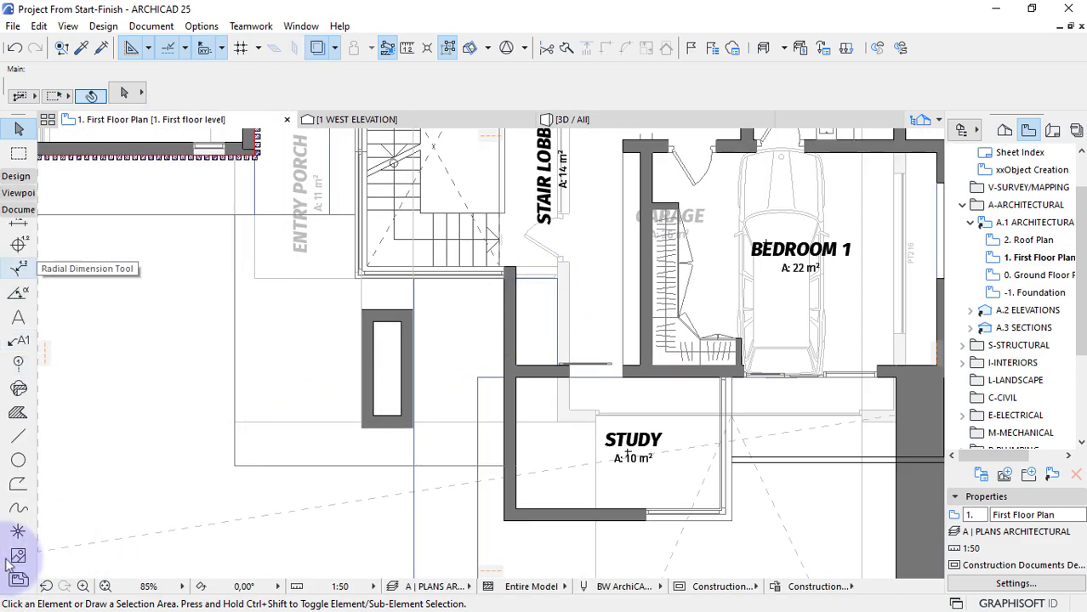
left_click(18, 484)
scroll(432, 291, "up", 3)
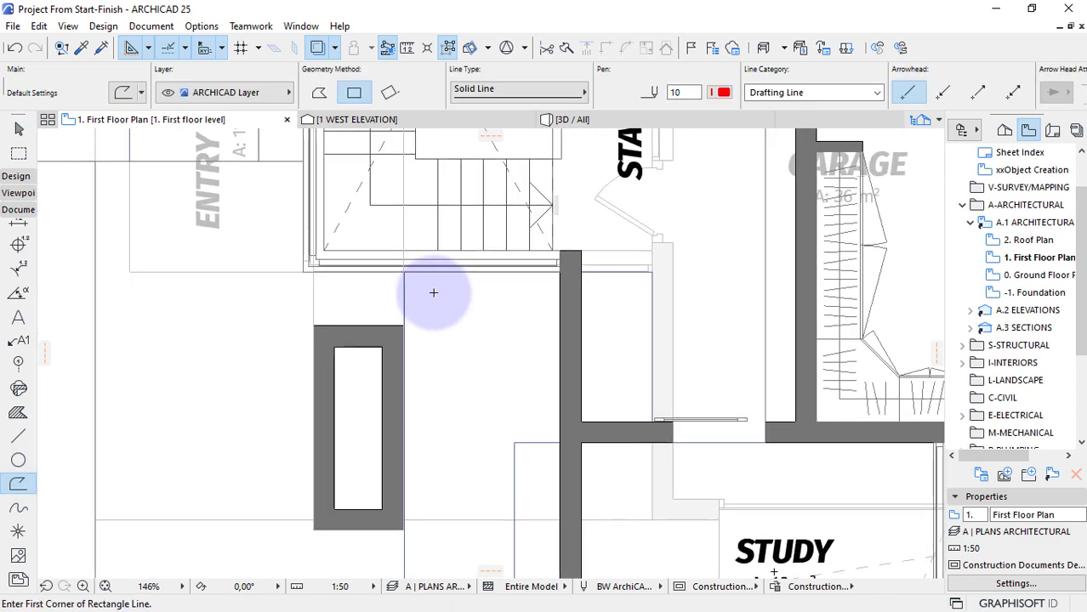
left_click(433, 292)
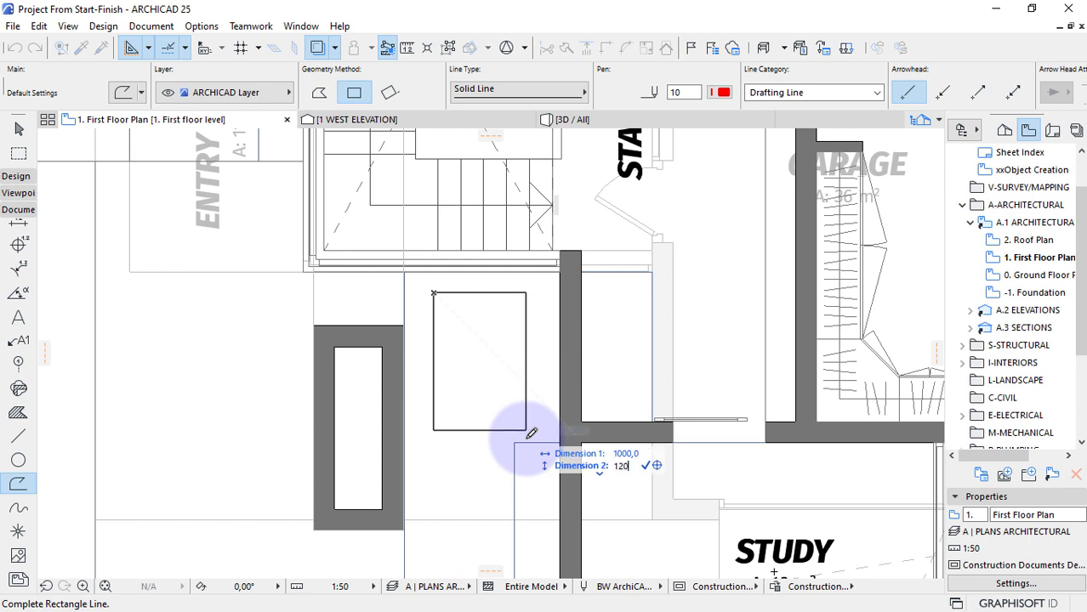
key("Return")
key("Escape")
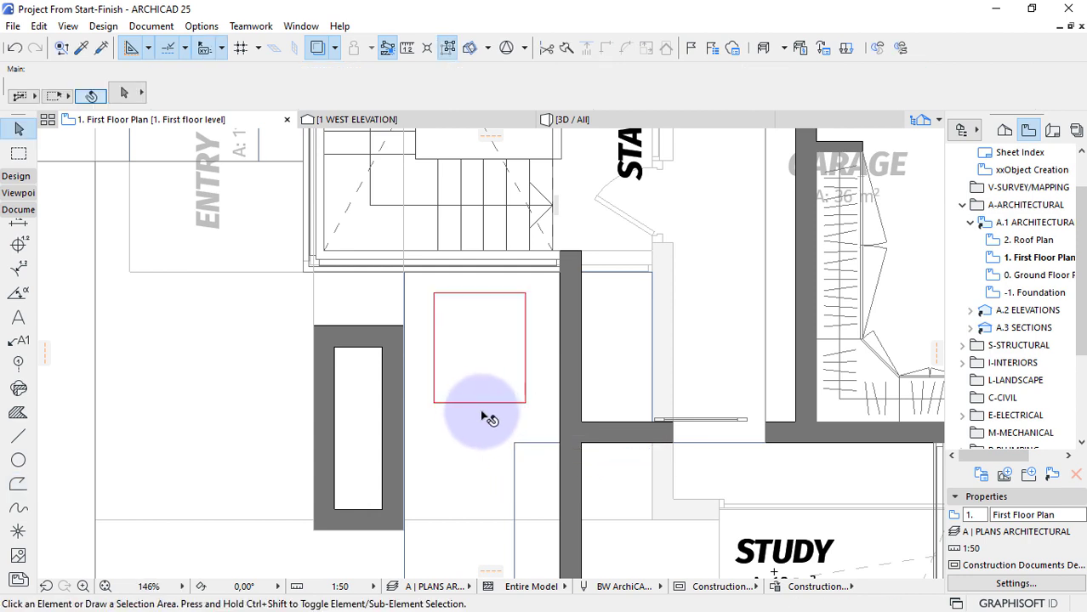
Offset the rectangle's front edge 500 mm outward to lengthen it.
left_click(481, 404)
left_click(492, 403)
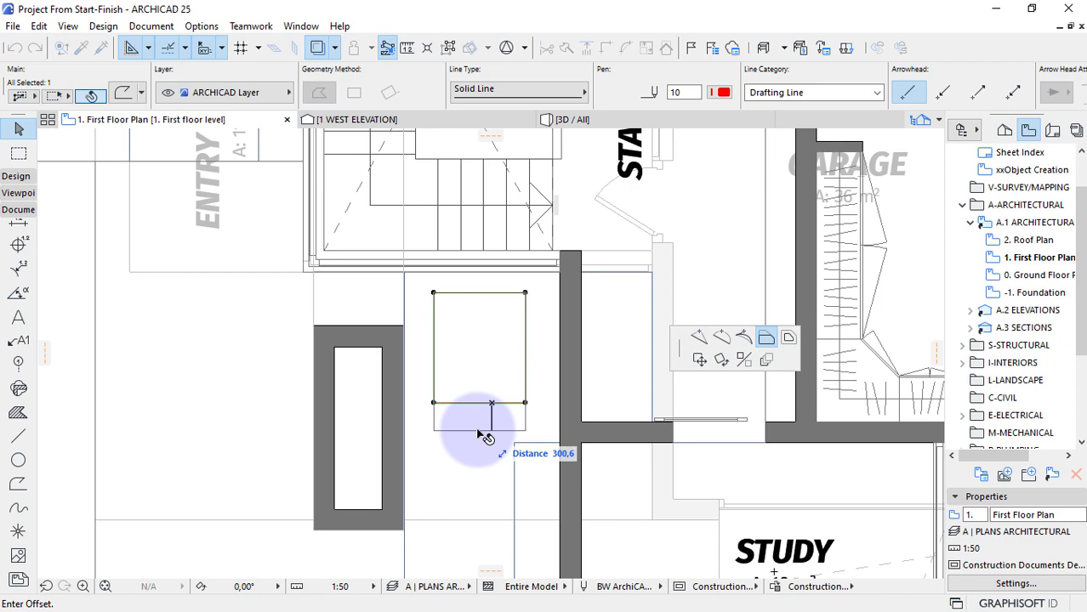
type("500")
key("Return")
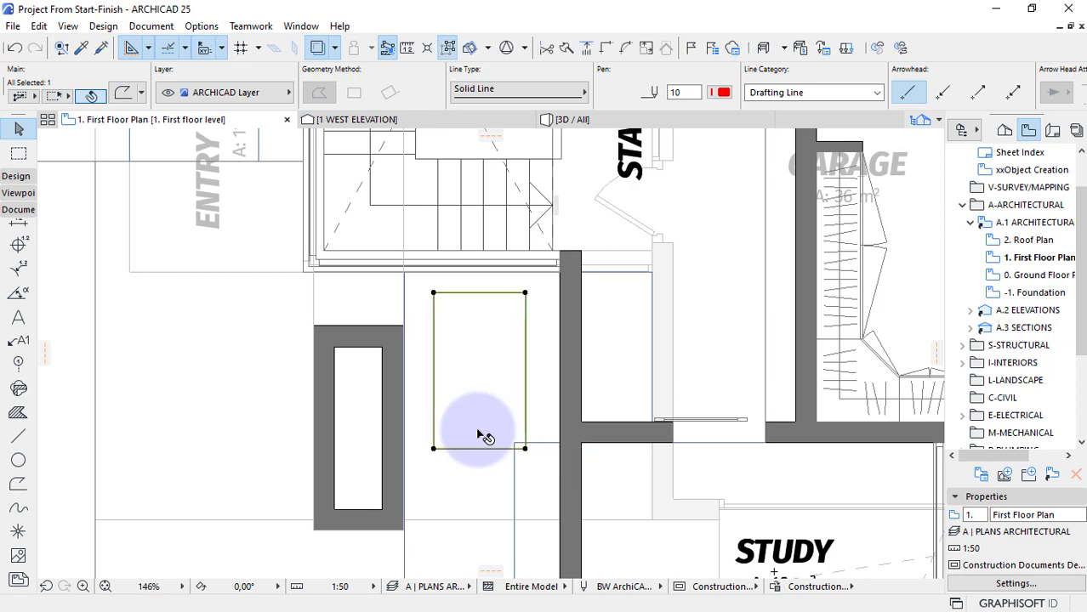
Cut an opening through the lower slab using the rectangle's outline.
scroll(485, 437, "down", 4)
left_click(478, 473)
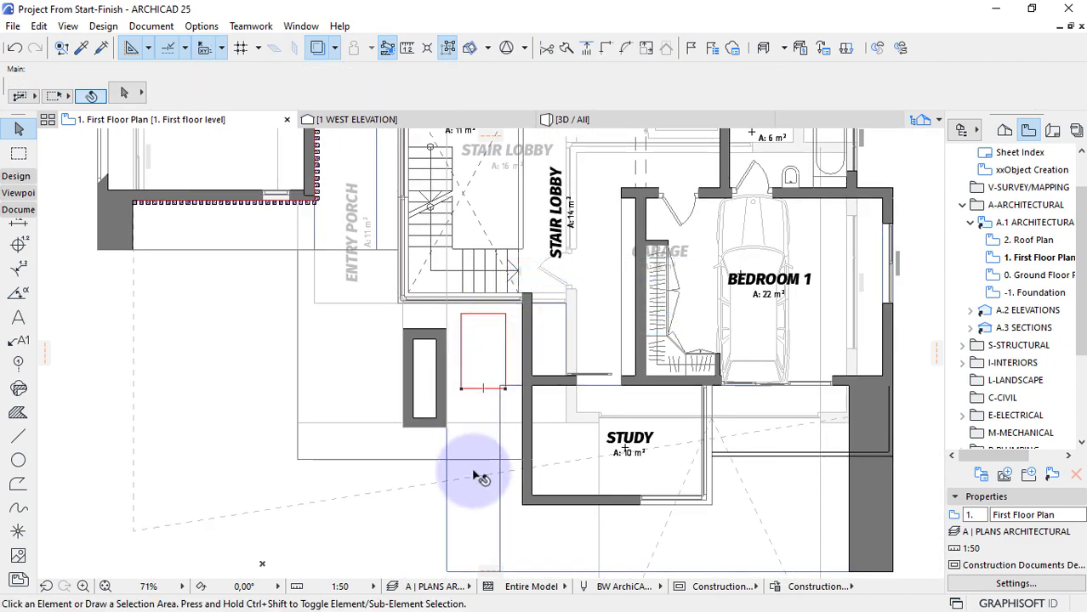
left_click(458, 566)
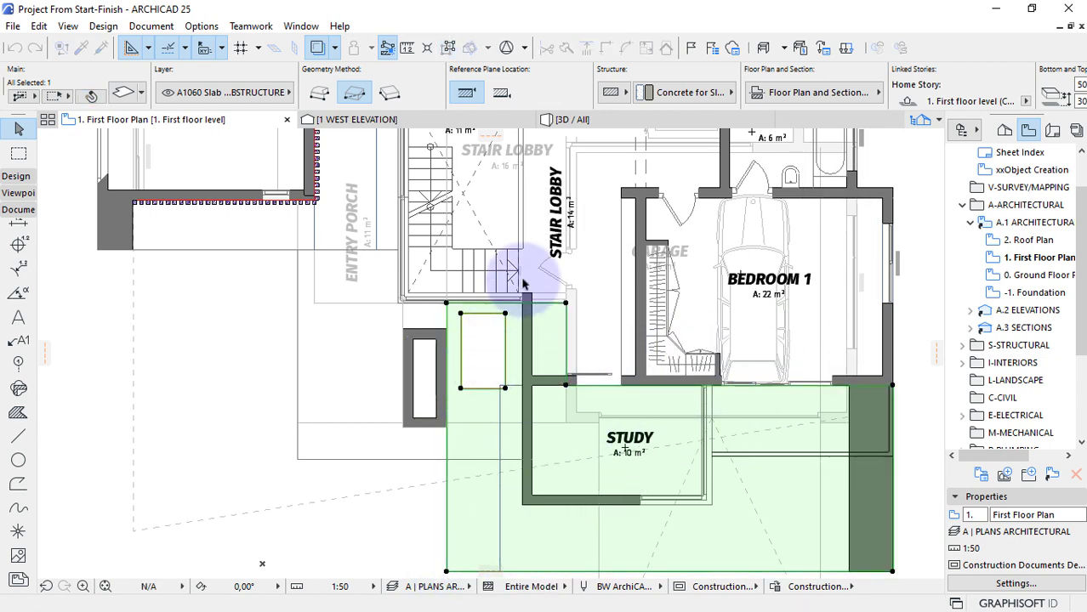
Inspect the new slab opening and the front facade in the 3D view.
left_click(595, 123)
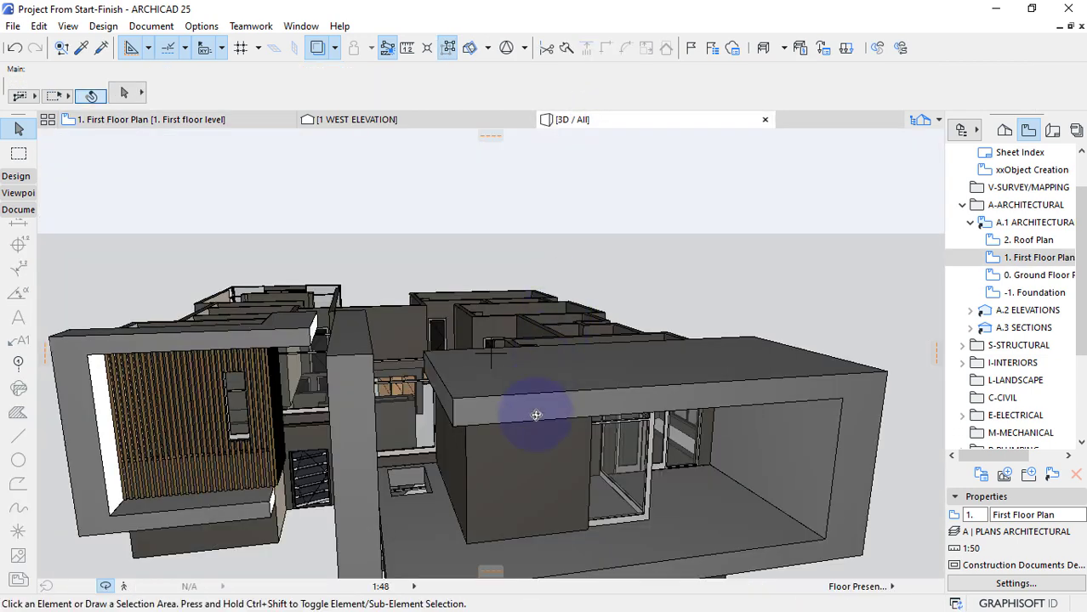
middle_click_drag(518, 543, 514, 483, "shift")
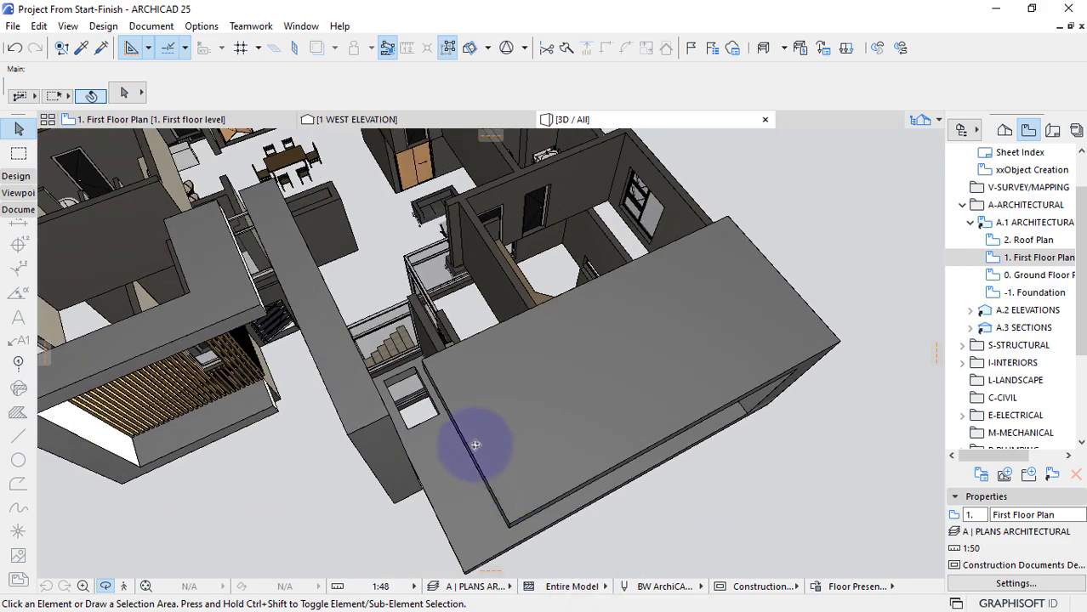
scroll(434, 404, "up", 3)
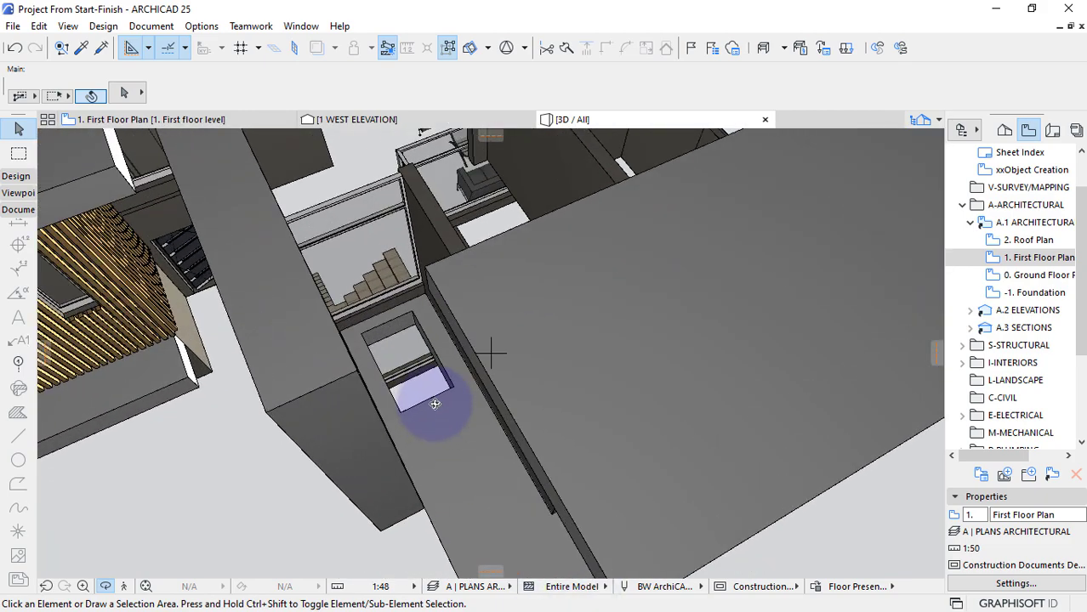
scroll(435, 404, "down", 5)
middle_click_drag(555, 524, 469, 394, "shift")
scroll(522, 414, "down", 3)
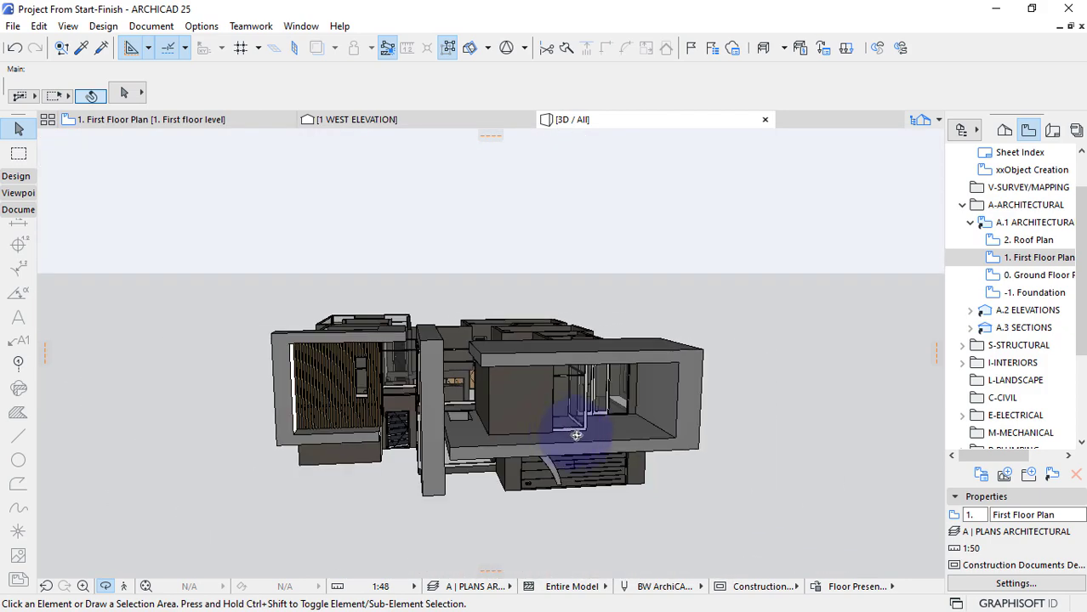
middle_click_drag(548, 431, 555, 460, "shift")
scroll(554, 461, "up", 2)
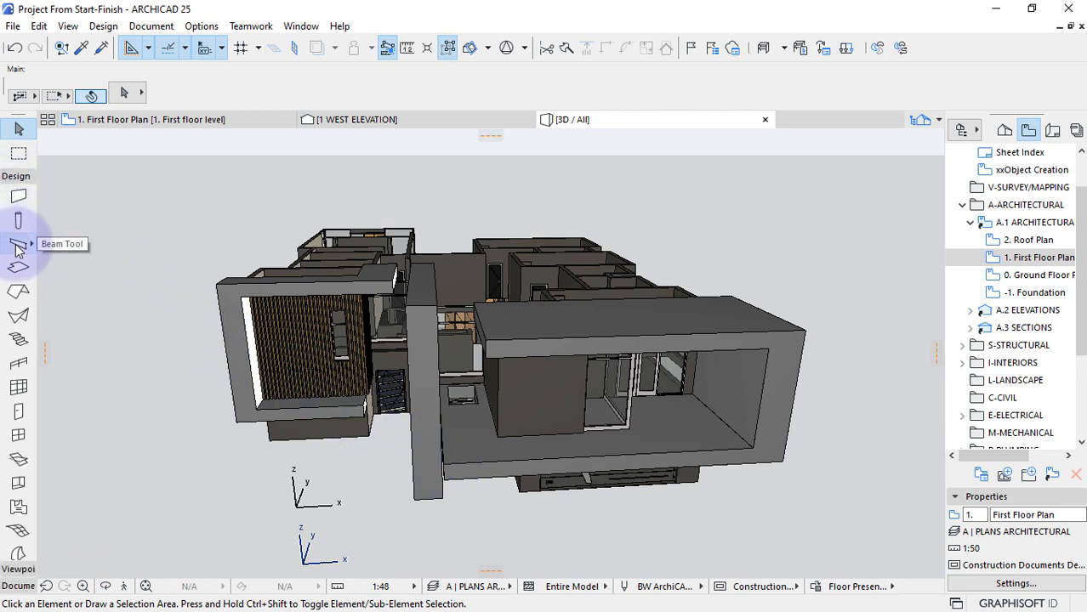
In the first floor plan, draw a Balustrate RG-200C polybeam from the end wall along the slab's front edge and back along its side edge.
left_click(18, 245)
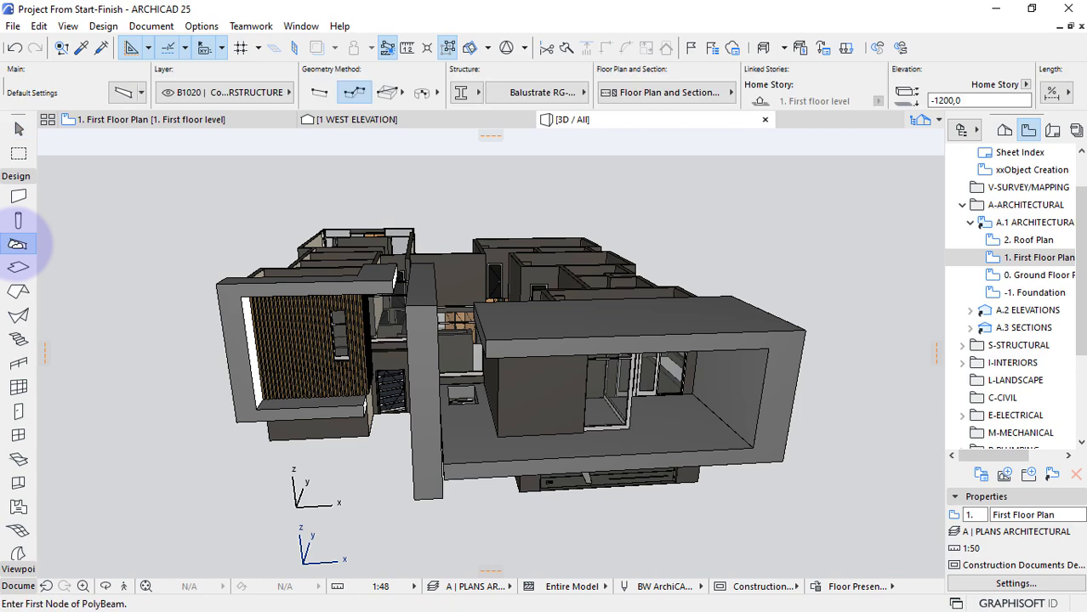
left_click(538, 92)
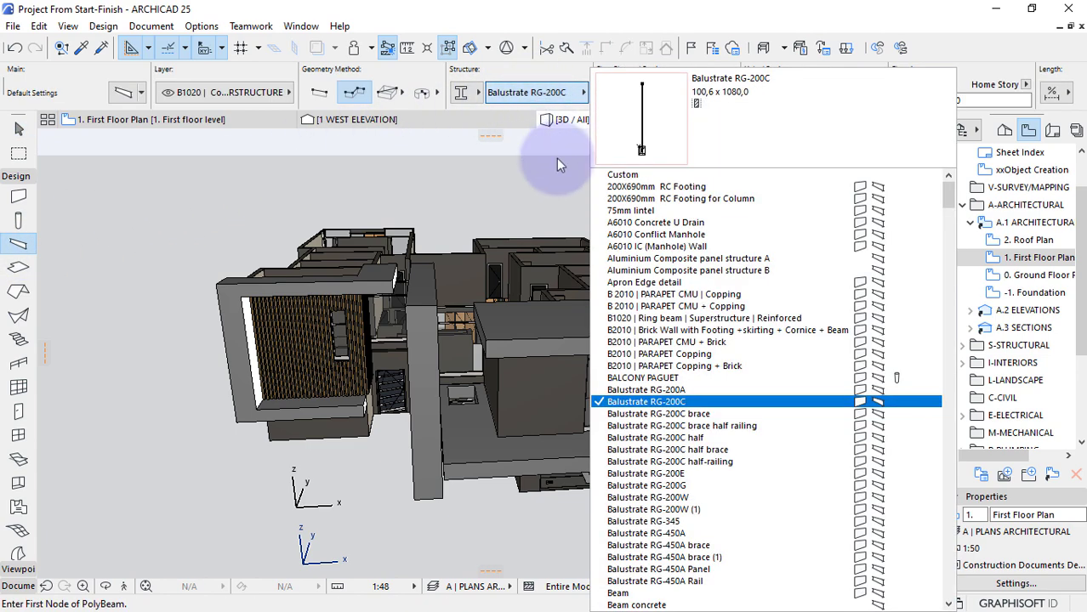
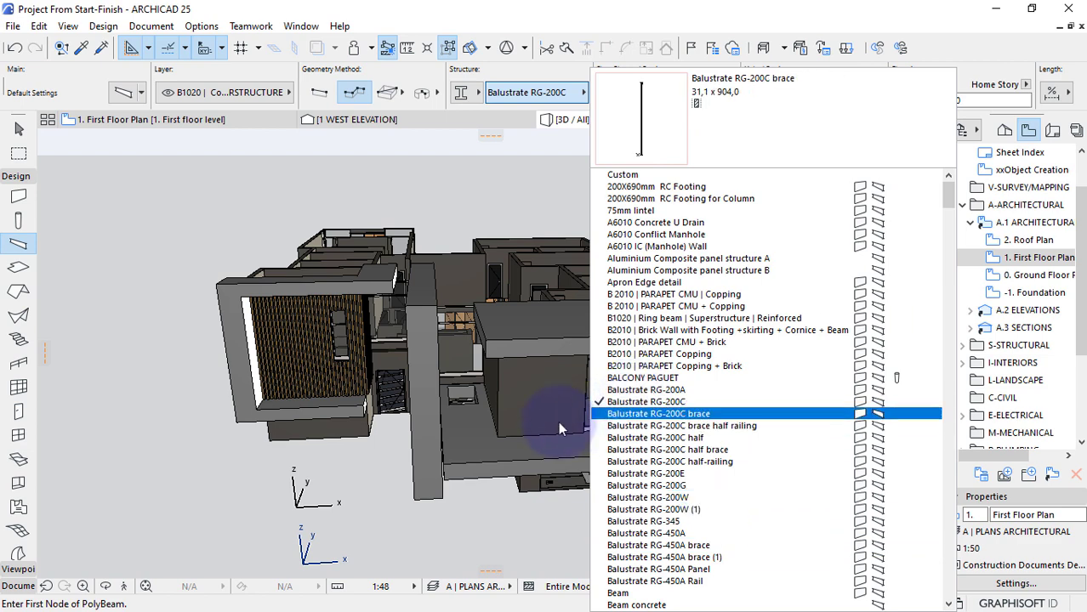
left_click(466, 436)
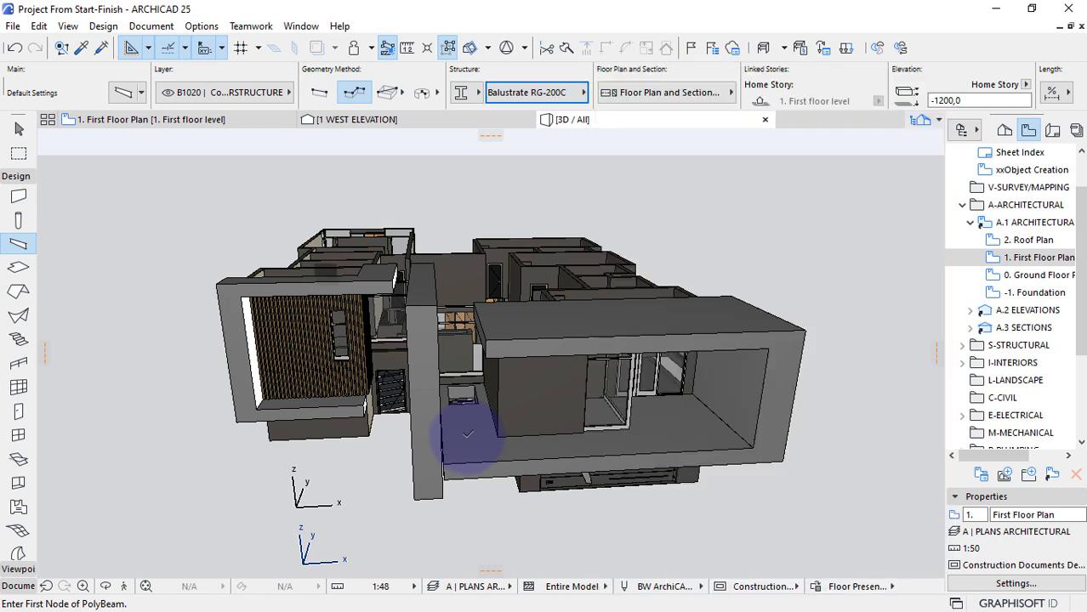
left_click(188, 119)
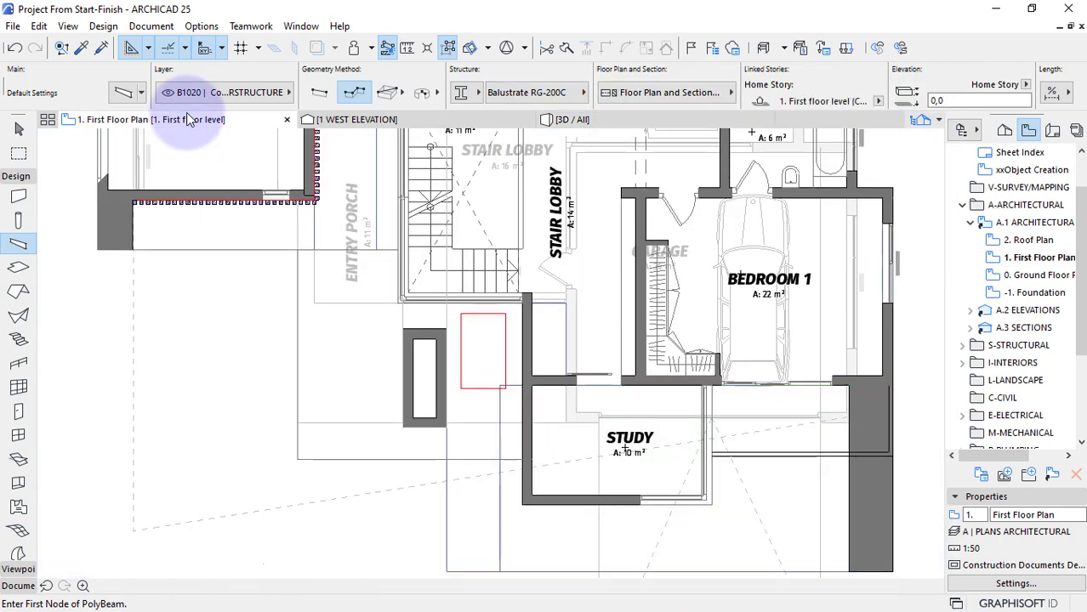
scroll(242, 140, "down", 3)
scroll(555, 382, "up", 3)
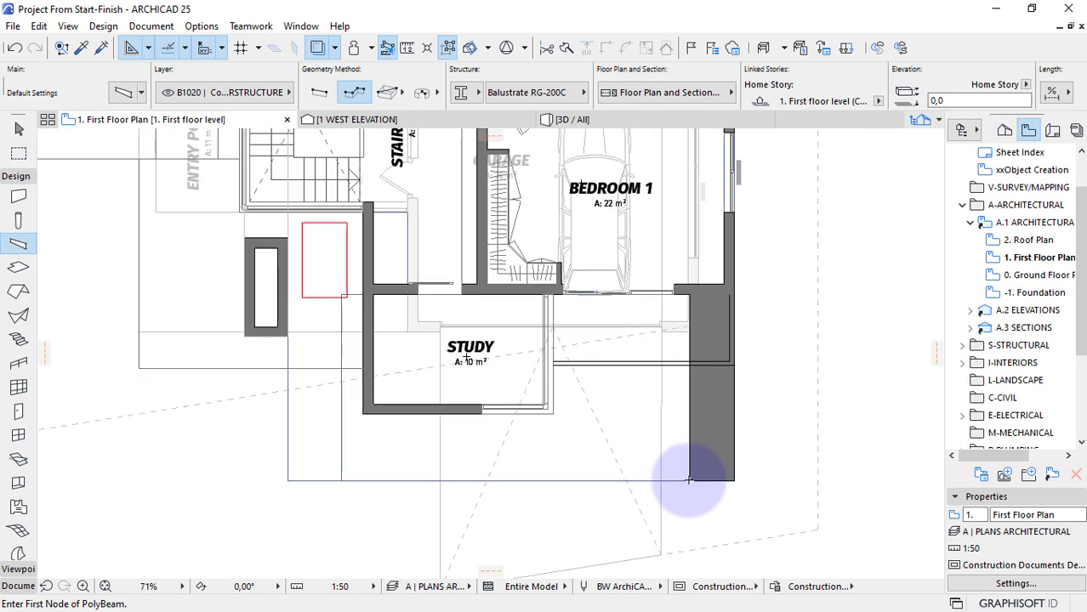
left_click(688, 479)
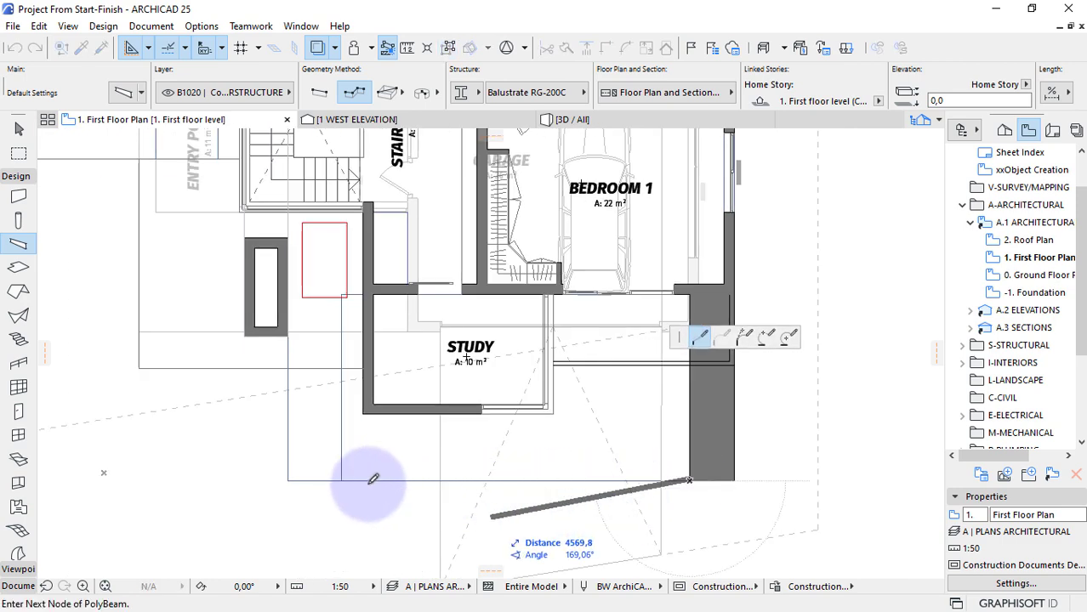
left_click(289, 479)
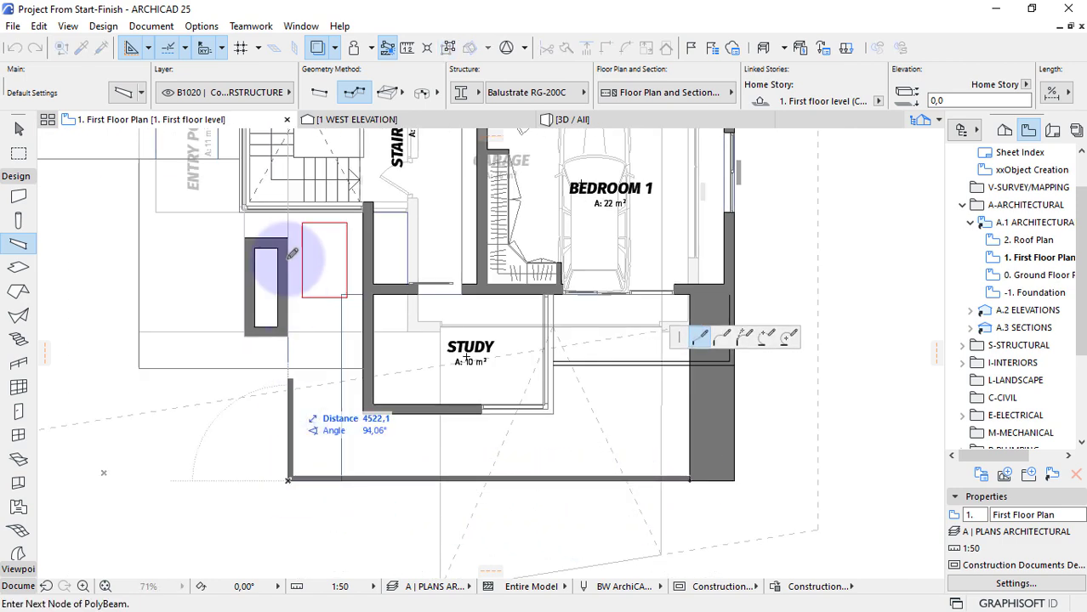
double_click(290, 207)
Move the front balustrade inward from the slab's front edge.
scroll(286, 209, "up", 5)
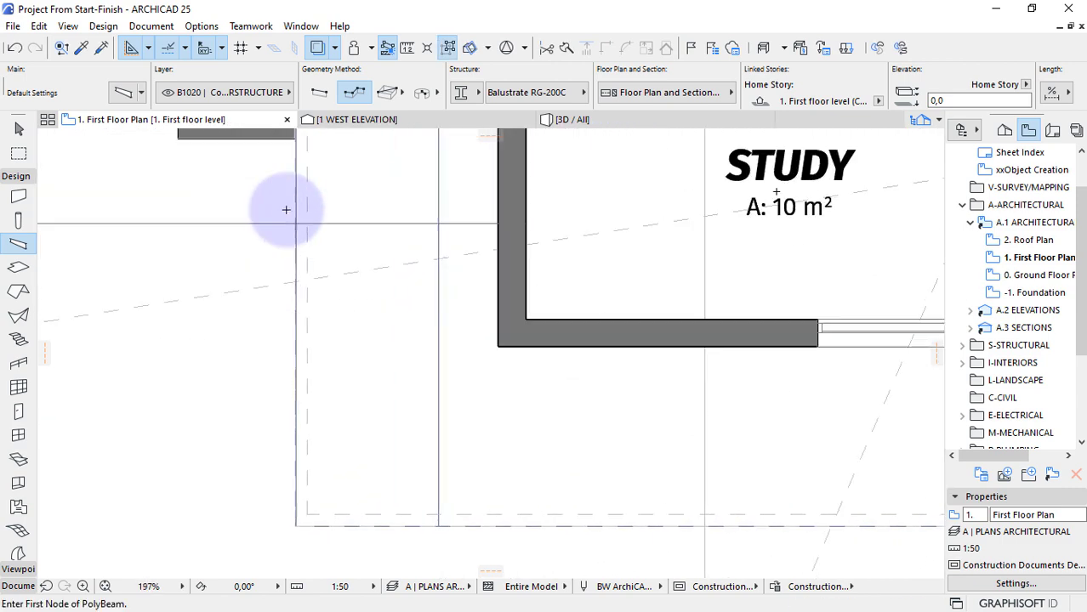
key("Escape")
left_click(351, 515)
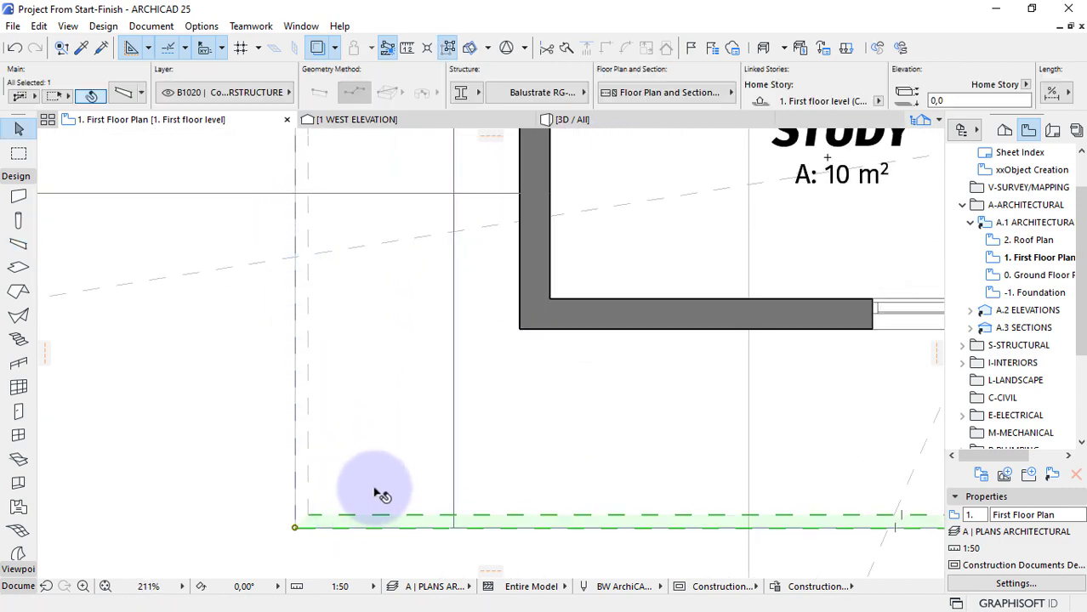
scroll(389, 476, "down", 6)
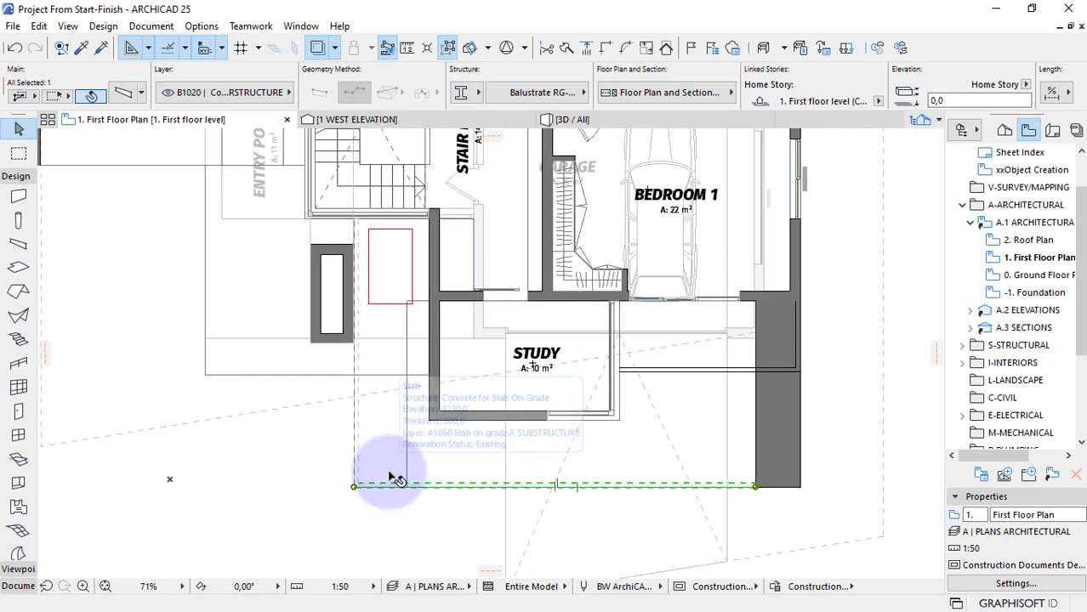
key("ctrl+d")
left_click(442, 540)
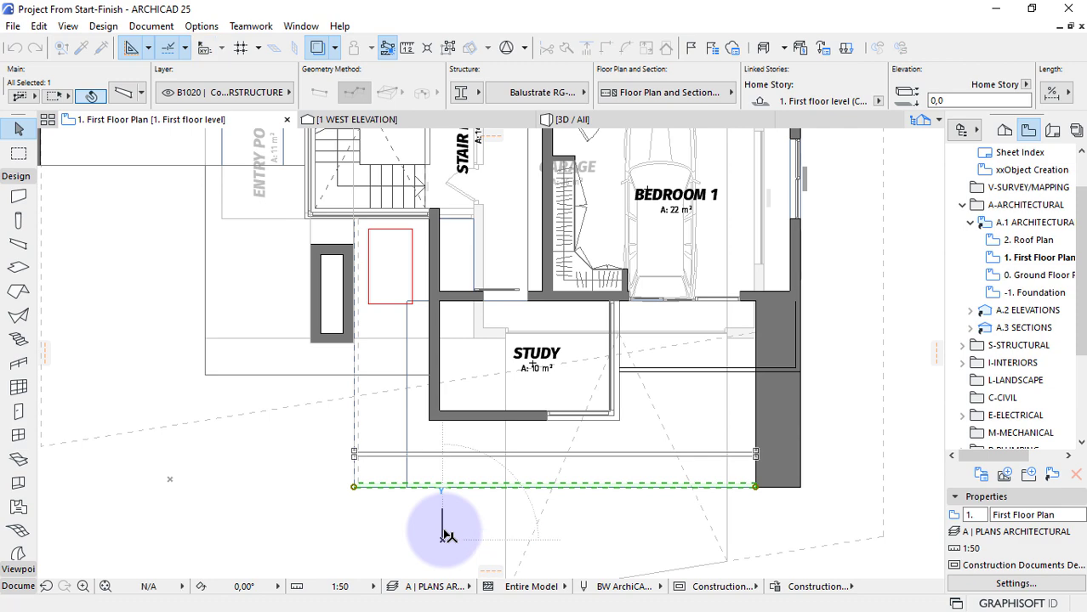
Move the side balustrade inward from the slab's side edge and join it with the front balustrade at the corner.
scroll(446, 529, "up", 6)
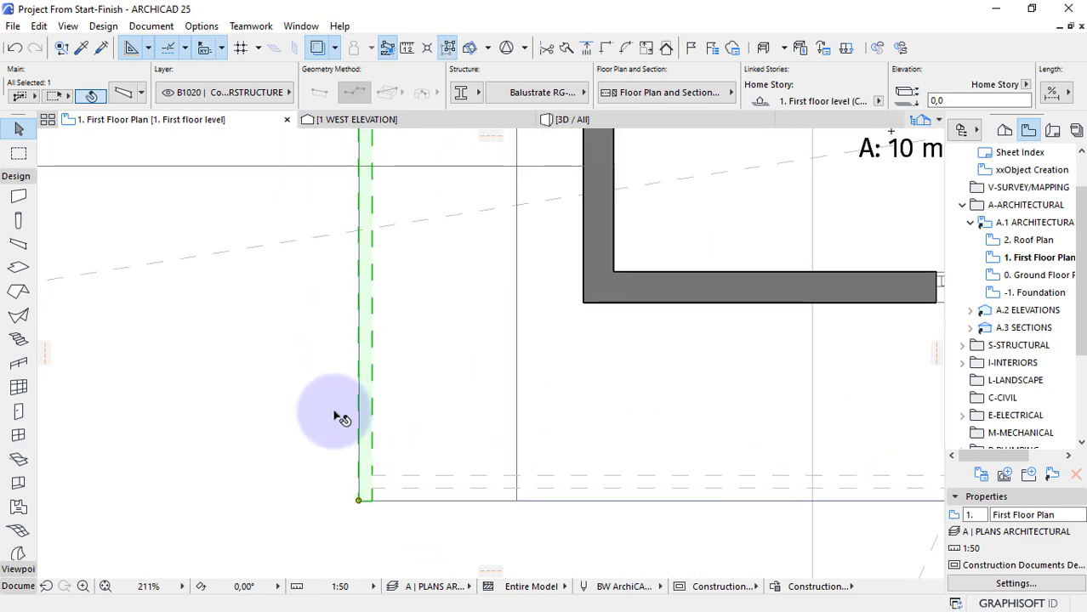
key("ctrl+d")
left_click(211, 405)
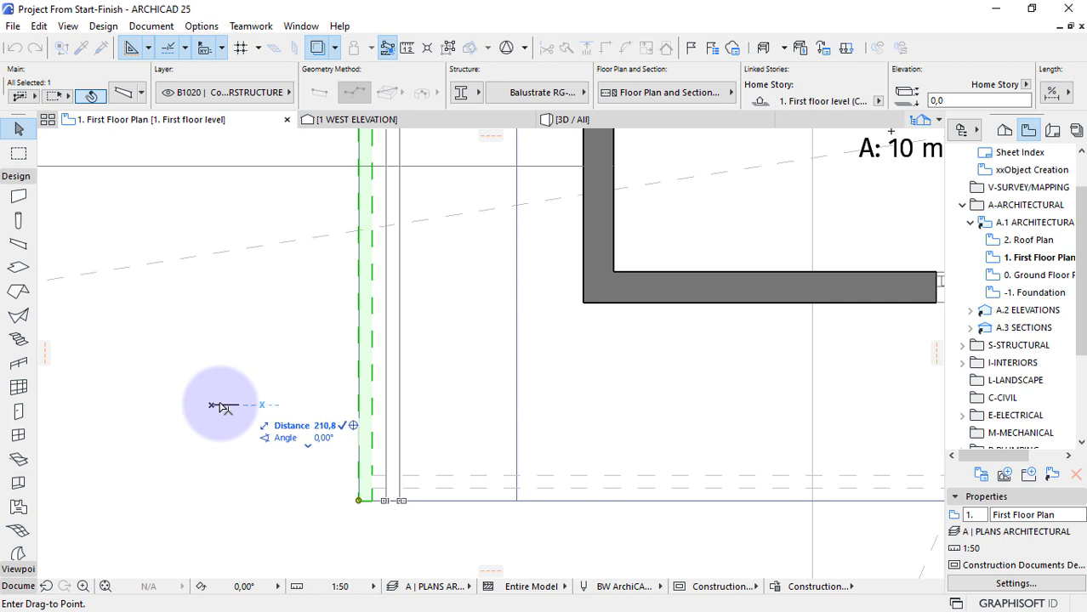
key("Return")
left_click(472, 482, "shift")
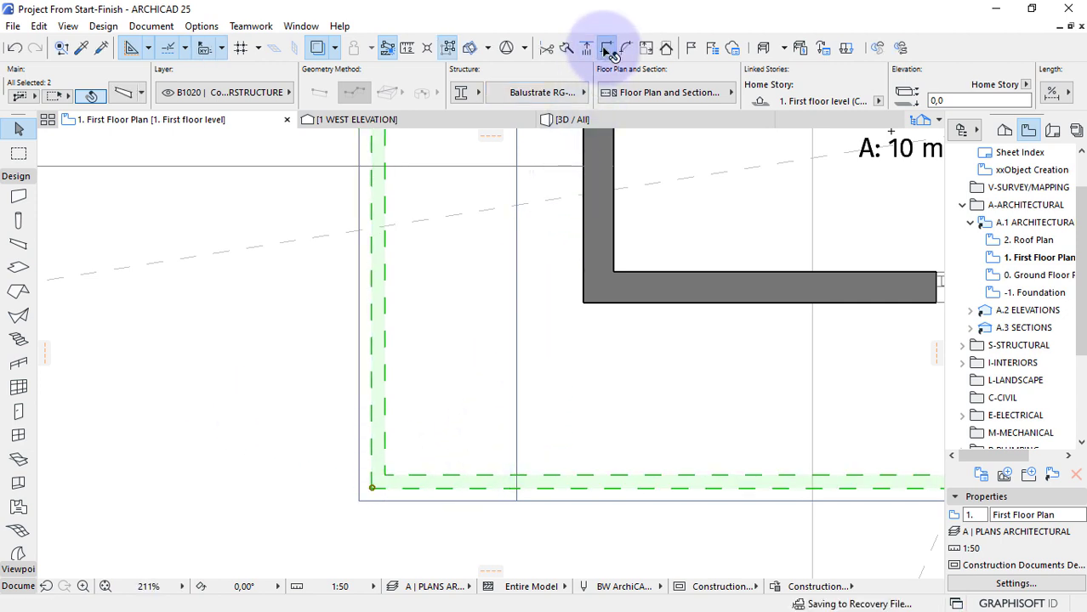
key("Escape")
scroll(607, 52, "down", 4)
Inspect the balcony balustrade from several angles in the 3D view.
left_click(604, 121)
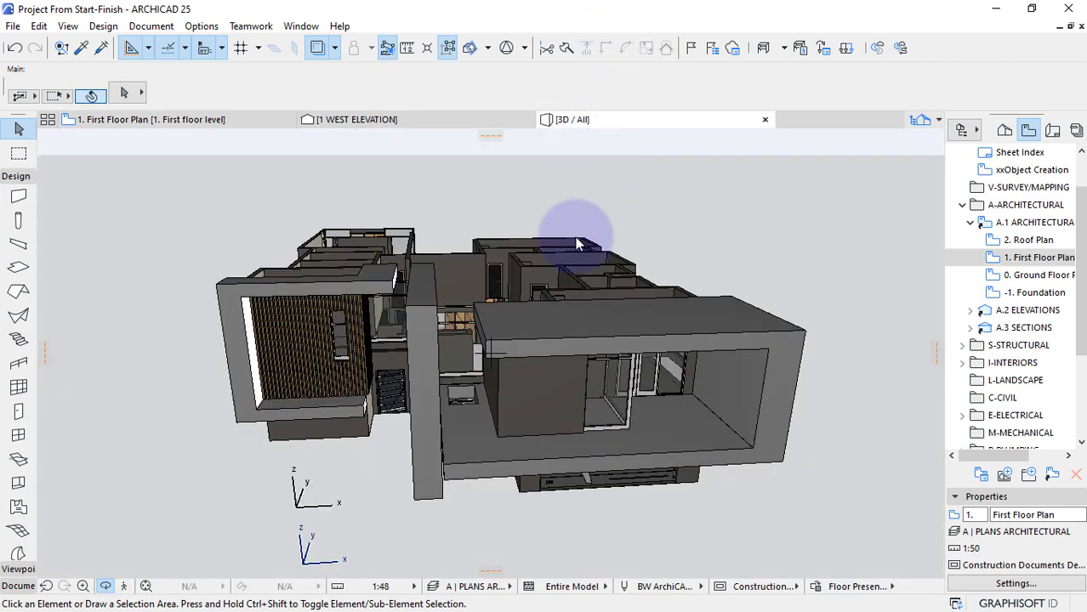
middle_click_drag(659, 497, 576, 442, "shift")
scroll(583, 420, "up", 2)
scroll(576, 442, "up", 2)
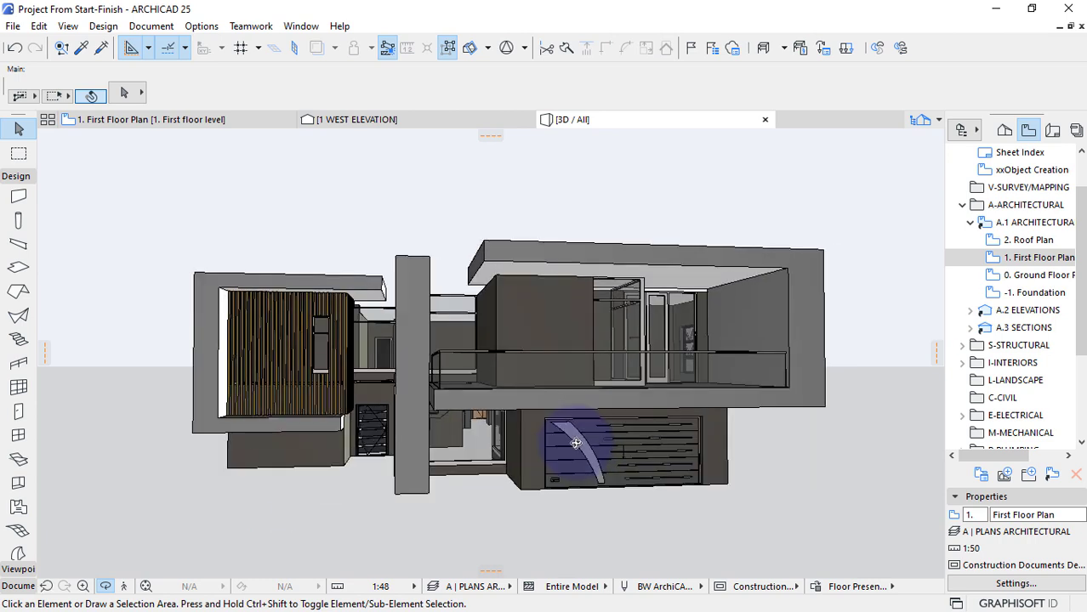
middle_click_drag(713, 396, 732, 378, "shift")
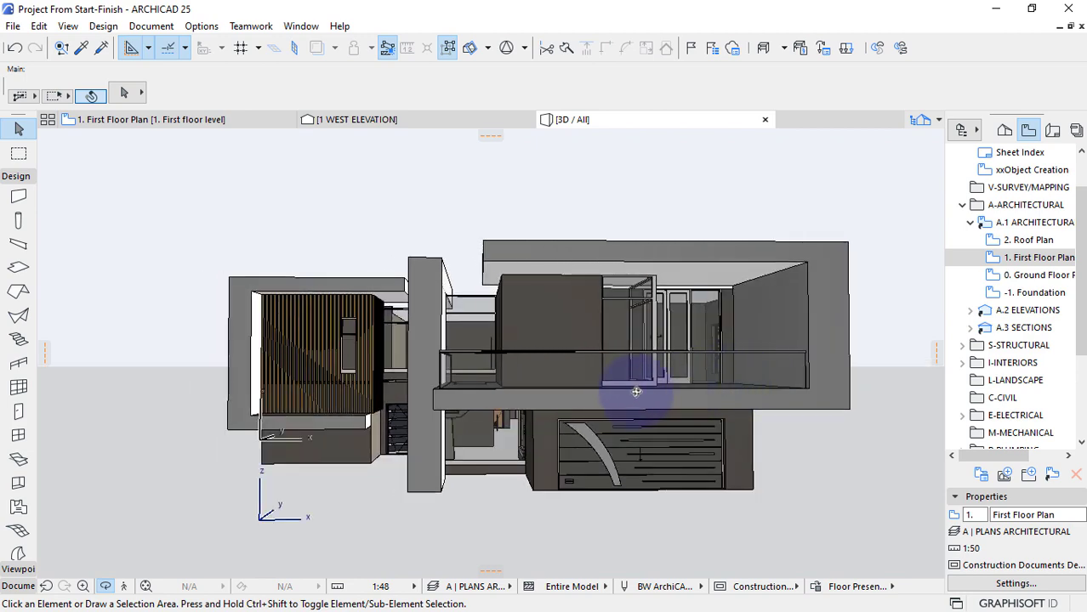
middle_click_drag(591, 398, 591, 392, "shift")
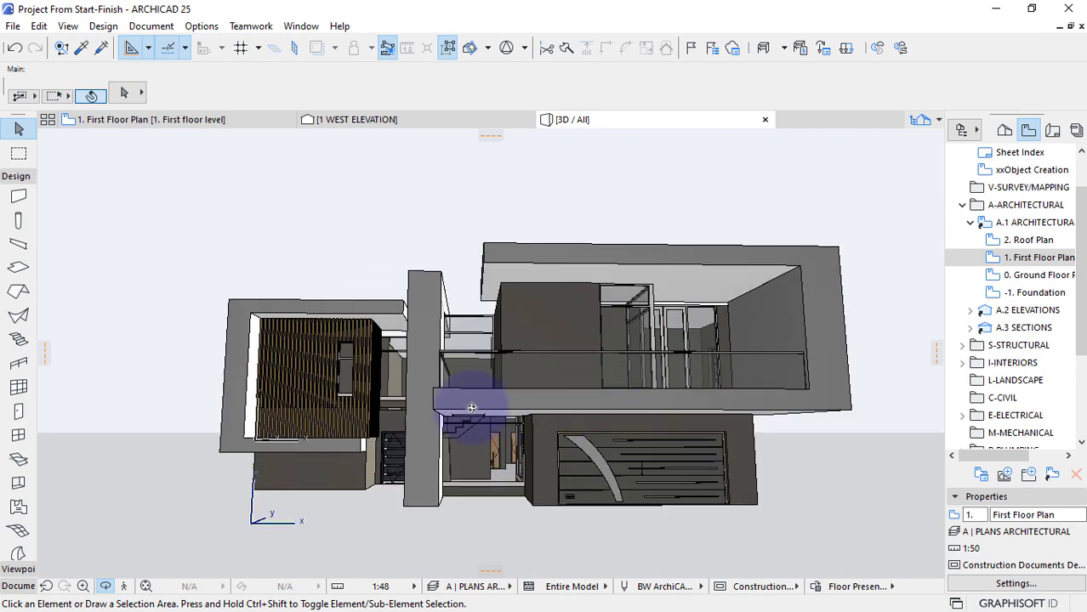
mouse_move(712, 358)
middle_mouse_down("shift")
mouse_move(747, 364)
mouse_move(722, 364)
middle_mouse_up("shift")
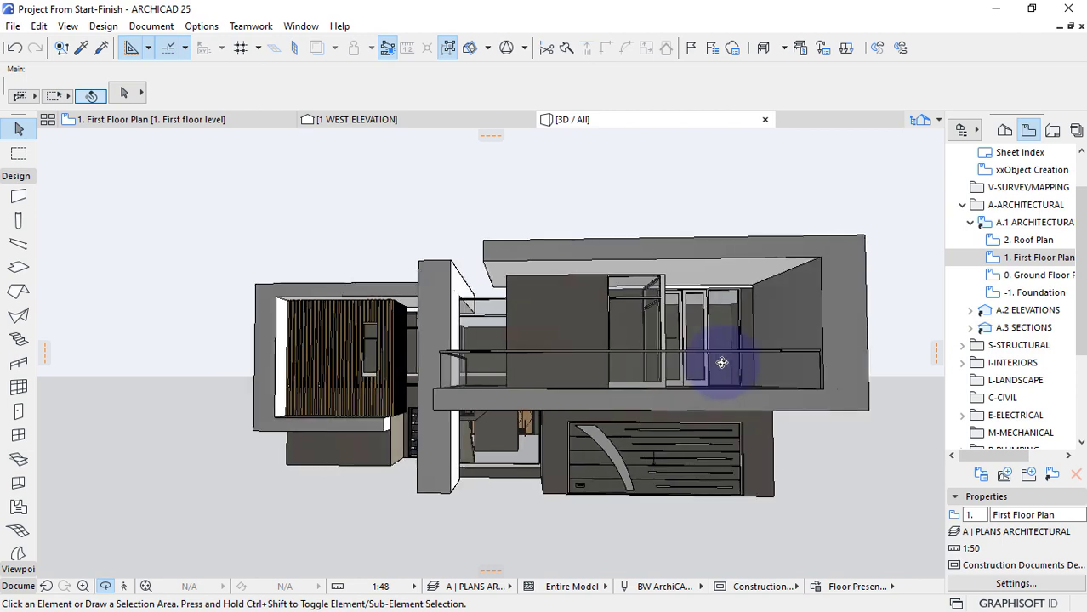
Delete all six red outline polylines from the west elevation.
left_click(393, 119)
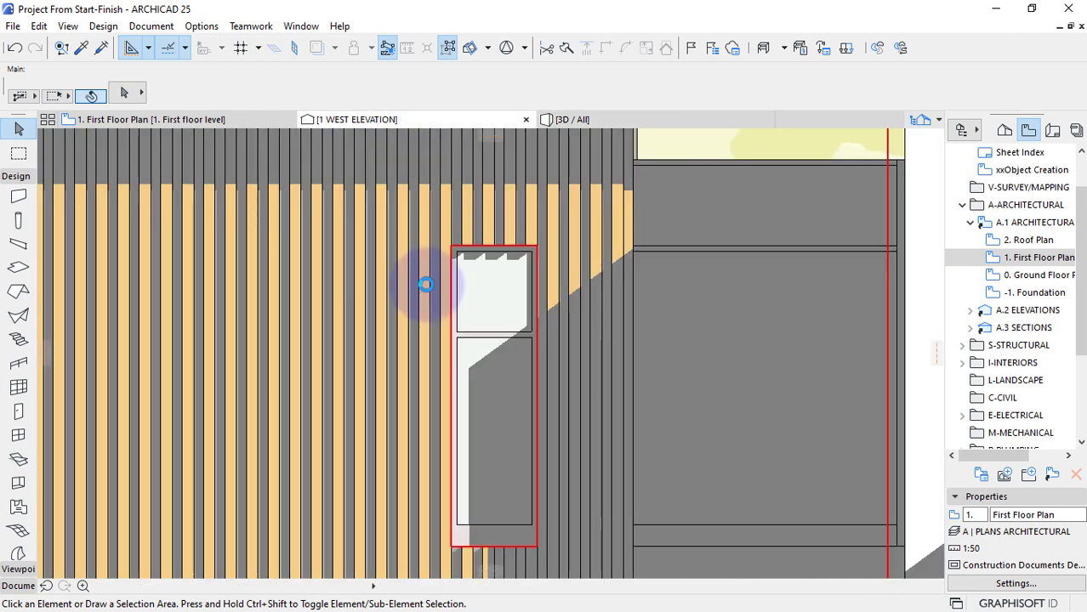
scroll(419, 287, "down", 5)
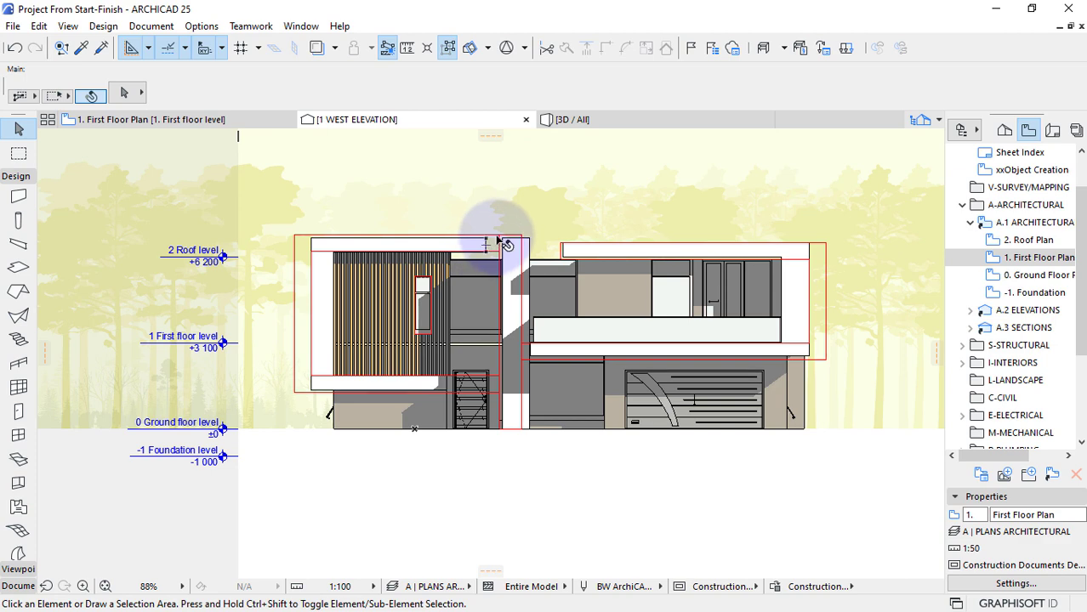
left_click(502, 229)
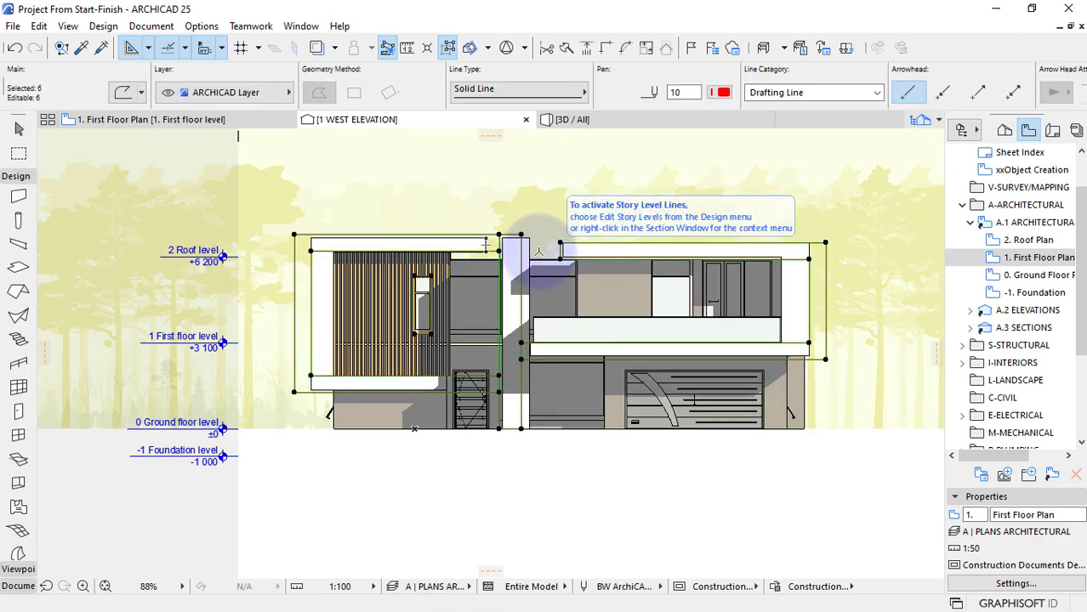
key("Escape")
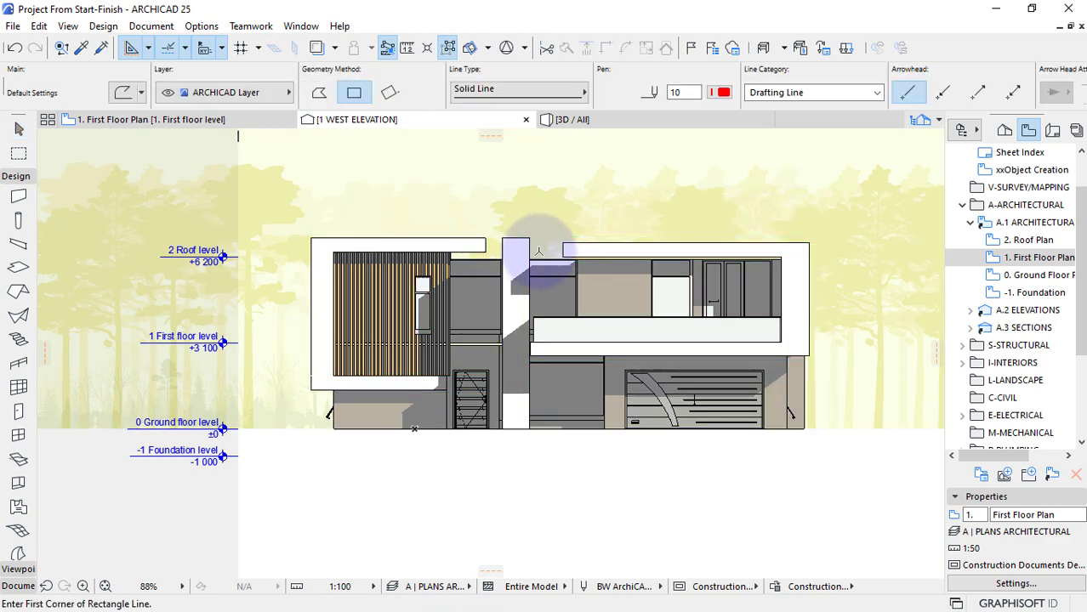
In the west elevation, draw a narrow vertical rectangle on the balcony's end wall over the full height of the frame.
scroll(644, 257, "up", 2)
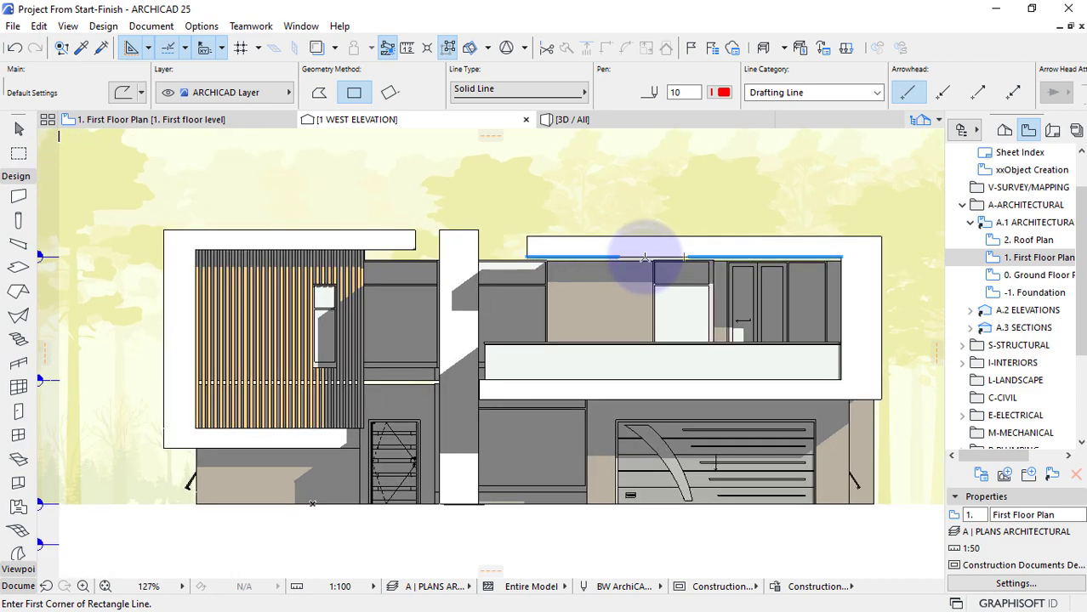
scroll(644, 257, "down", 2)
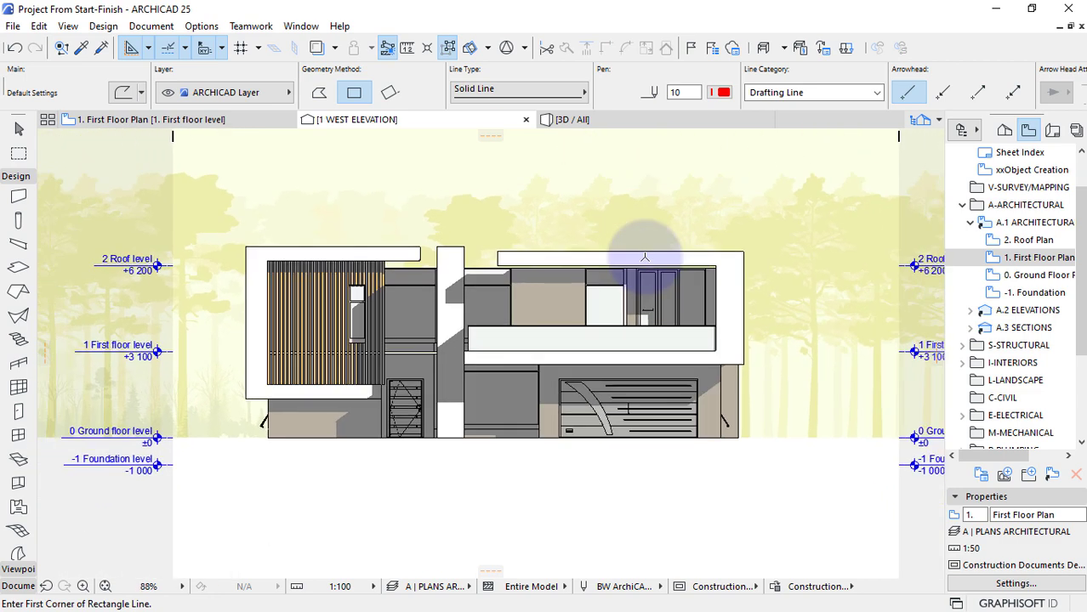
scroll(649, 255, "up", 4)
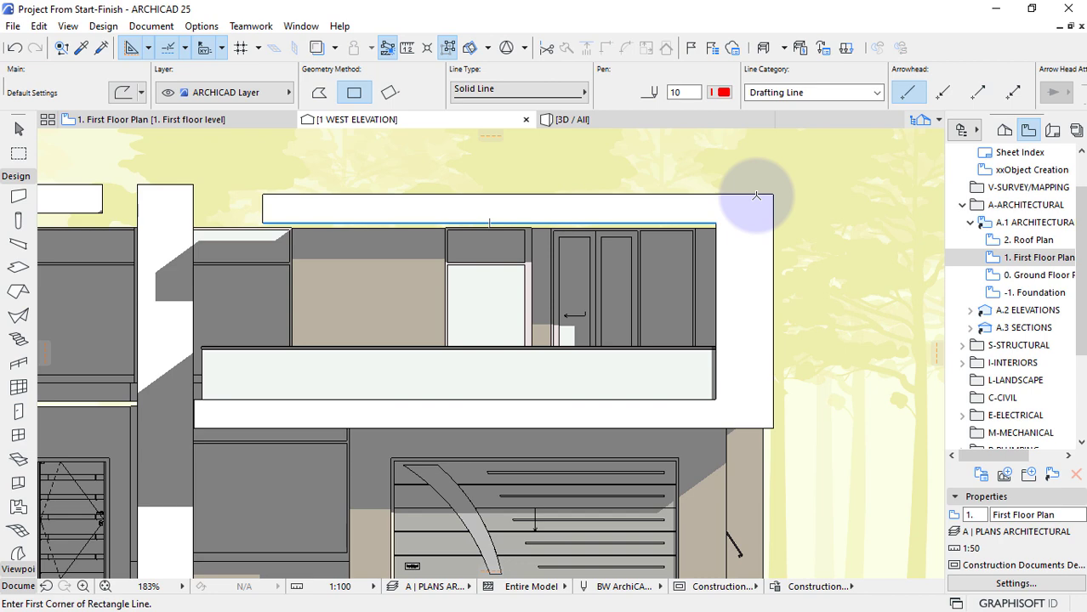
left_click(756, 195)
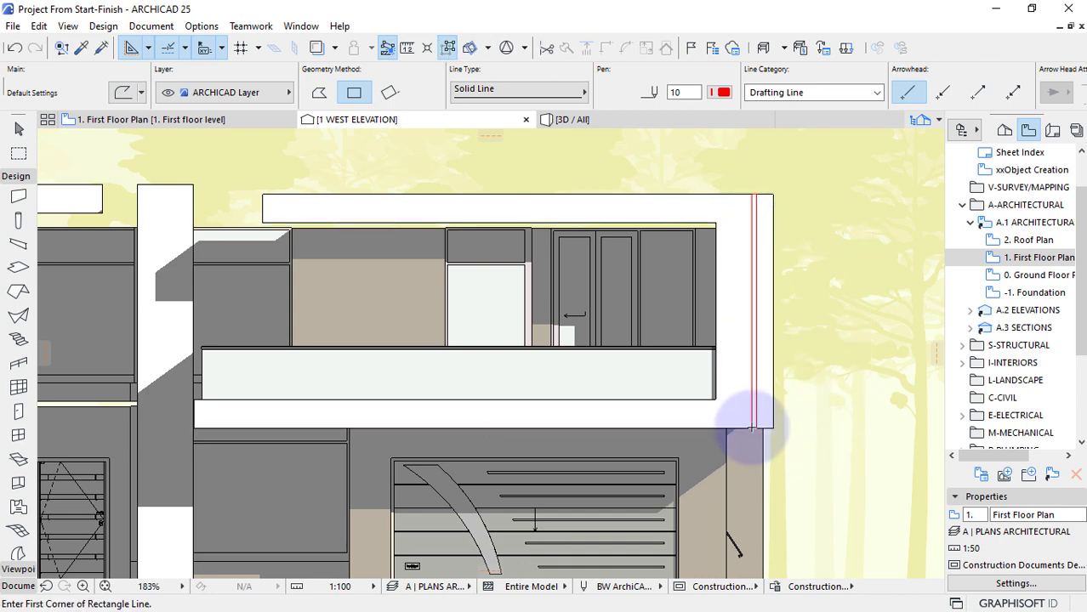
scroll(751, 427, "up", 2)
Rotate a copy of the narrow vertical rectangle by 90° to make a horizontal strip.
key("Escape")
left_click(722, 348)
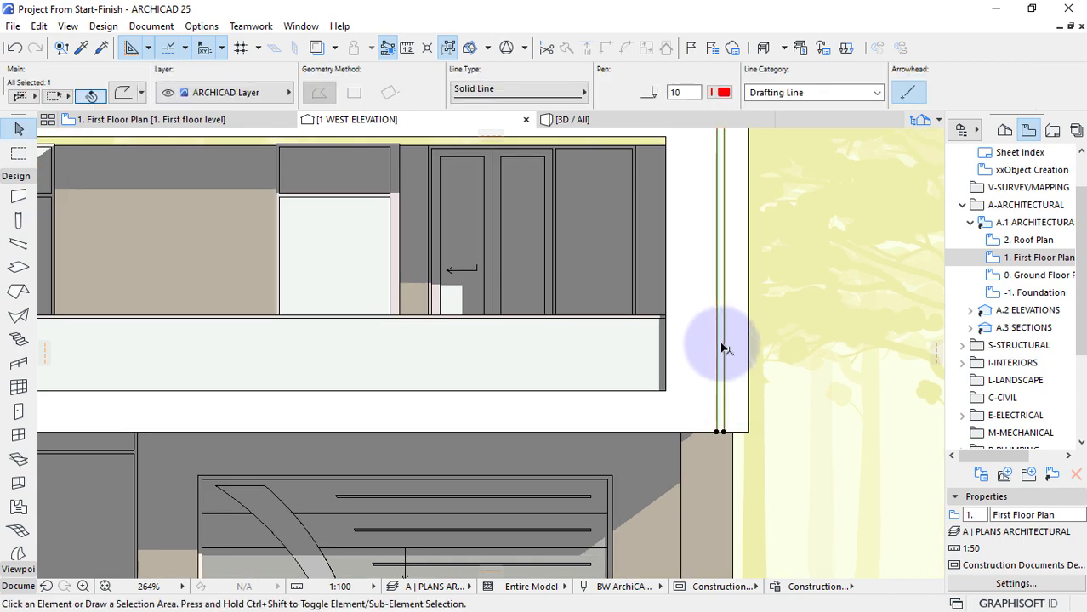
key("ctrl+shift+e")
left_click(716, 257)
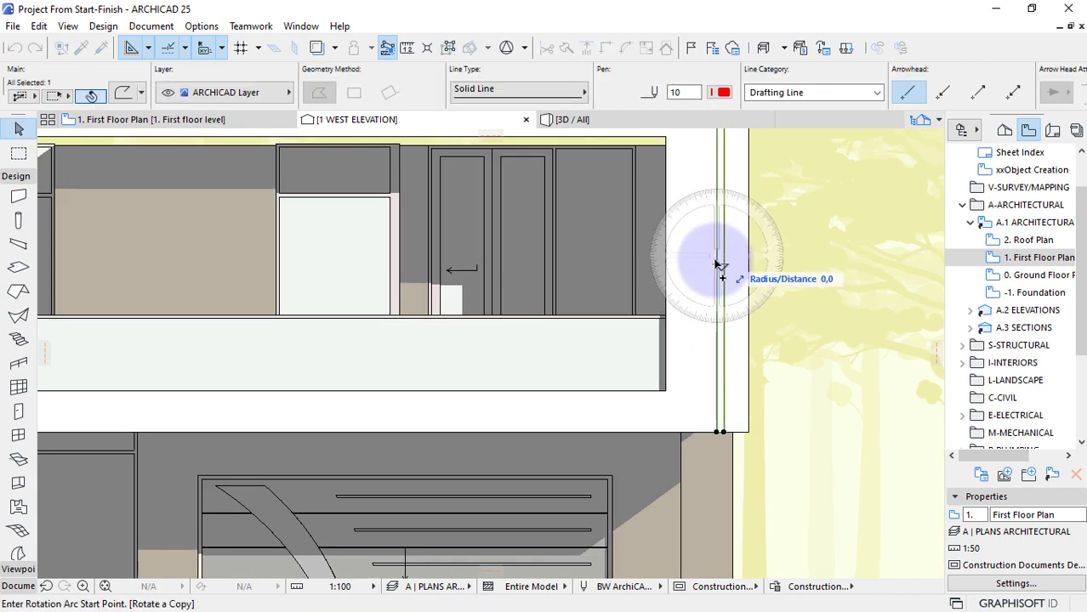
left_click(716, 432)
left_click(380, 260)
Move the horizontal strip down onto the lower slab band and shift the vertical strip toward the end wall's outer edge.
key("ctrl+d")
left_click(878, 258)
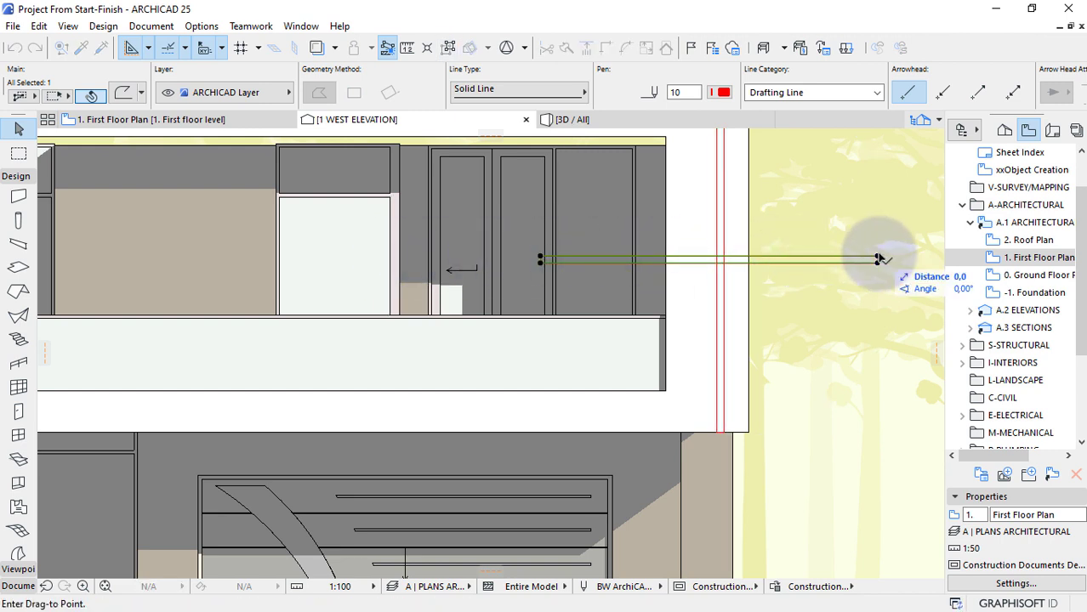
left_click(719, 403)
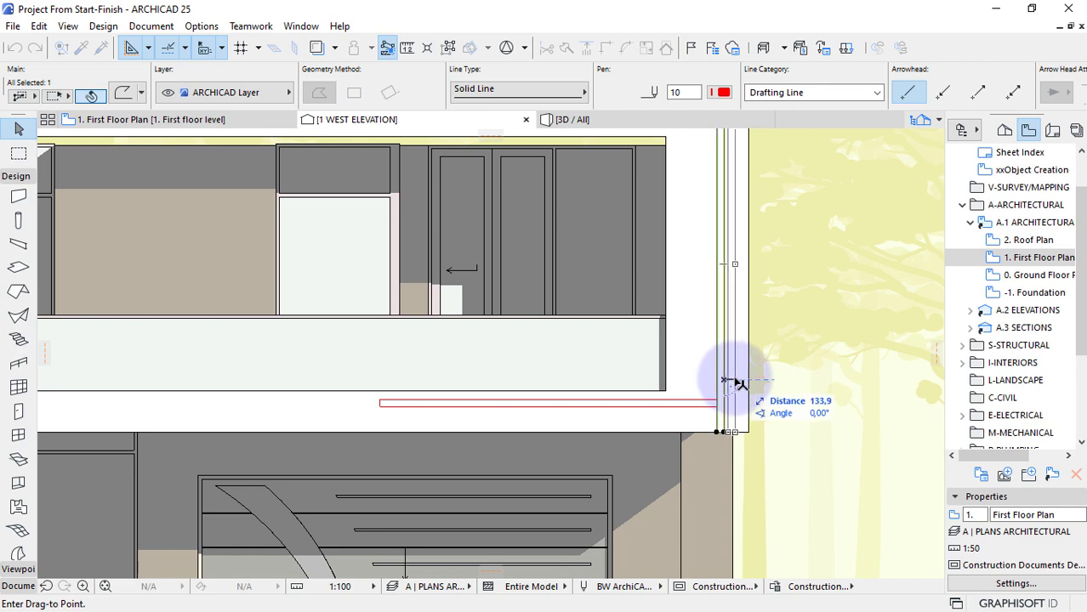
left_click(732, 383)
Offset the horizontal strip's end edge to meet the vertical strip.
scroll(714, 401, "up", 10)
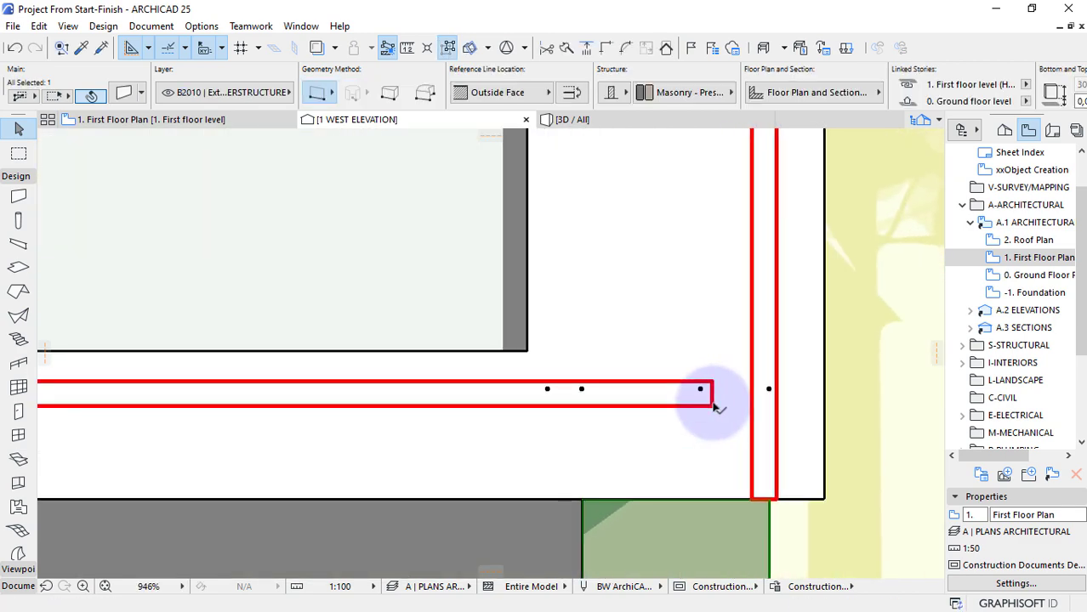
left_click(715, 396)
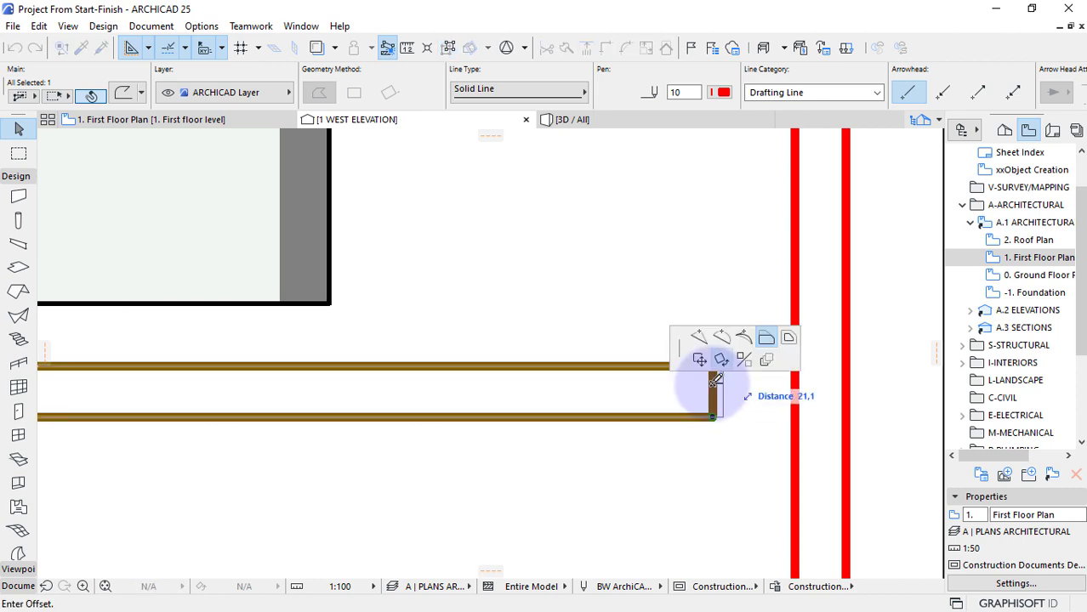
scroll(717, 388, "down", 3)
left_click(768, 508)
scroll(767, 509, "down", 6)
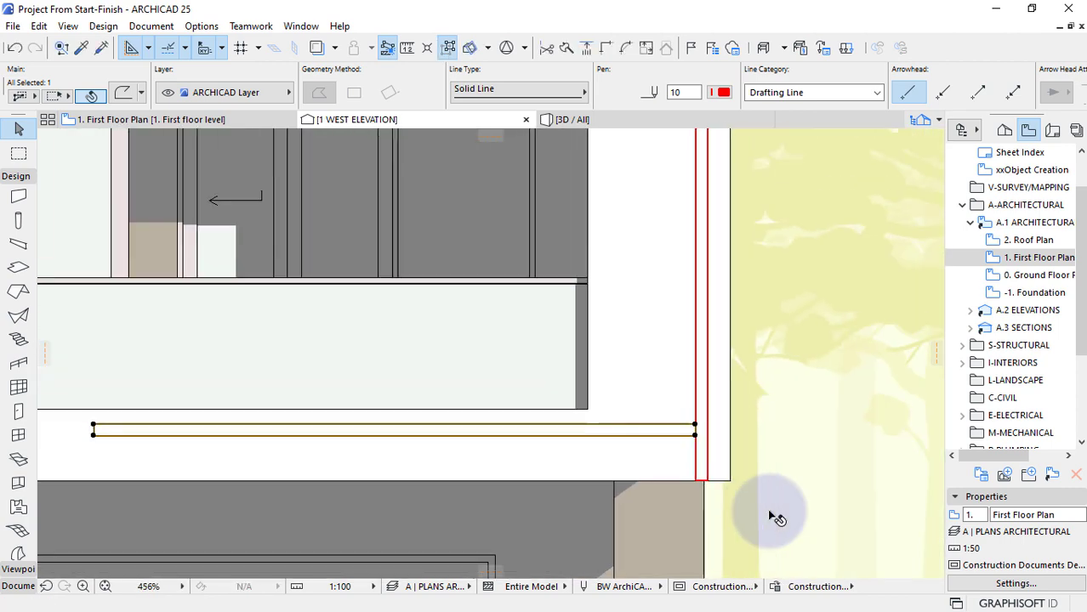
Offset the horizontal strip's free end edge along the lower slab band until it nearly reaches the band's end beside the pier.
scroll(674, 401, "up", 6)
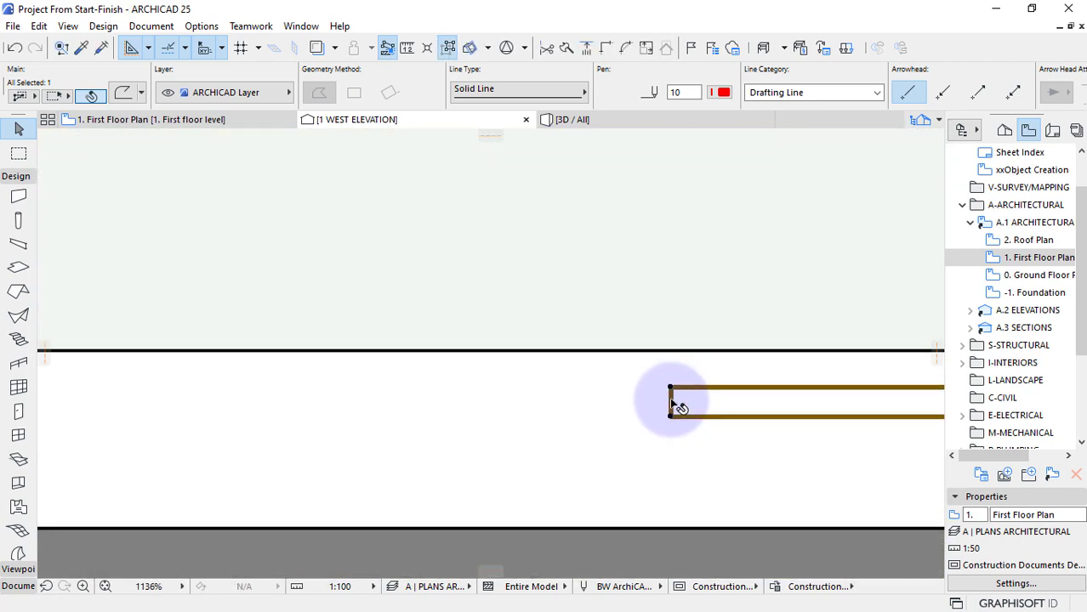
left_click(673, 393)
scroll(675, 393, "down", 5)
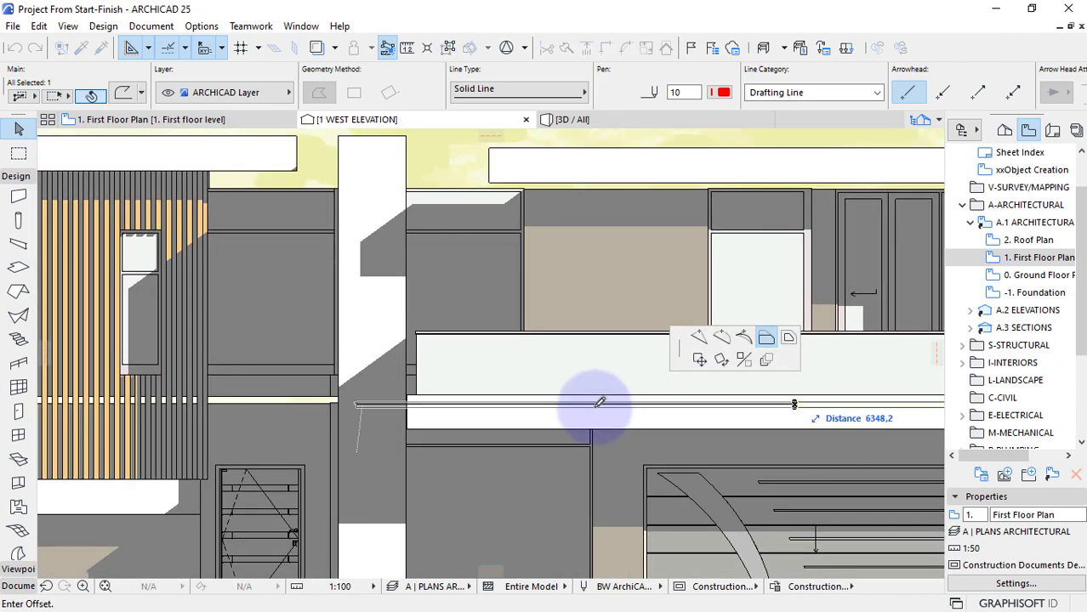
scroll(437, 418, "up", 4)
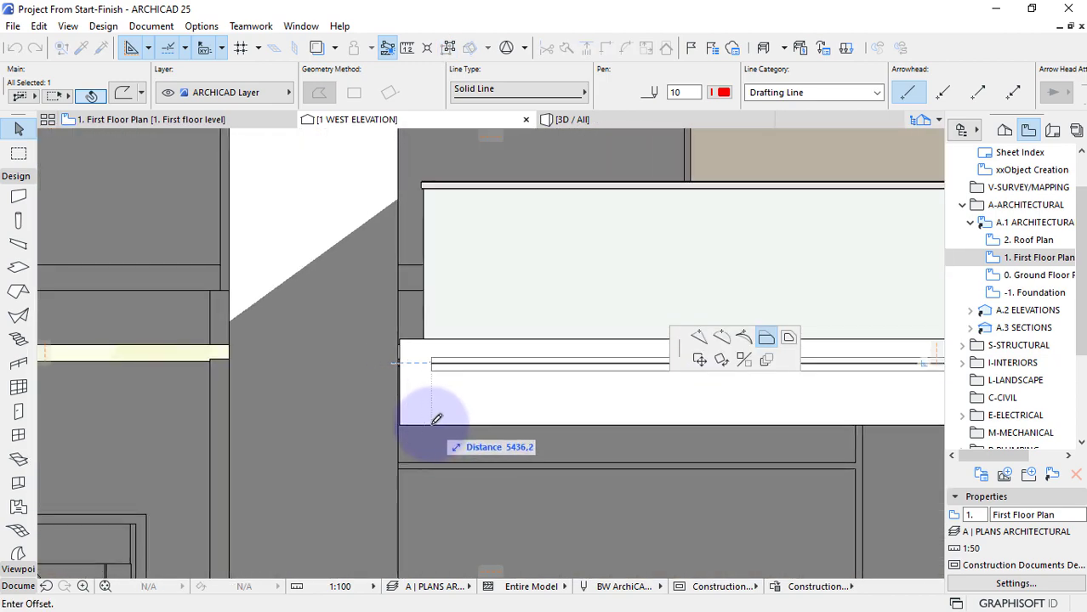
scroll(498, 402, "down", 2)
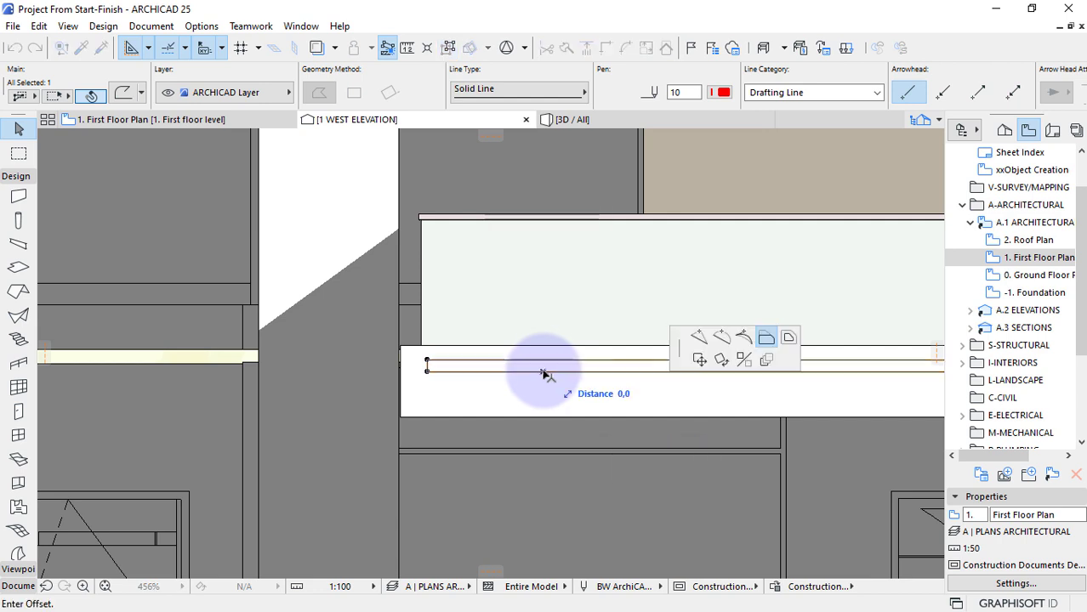
Insert a node on the strip's lower edge near the pier and offset the short end segment down to form a deeper block.
left_click(699, 338)
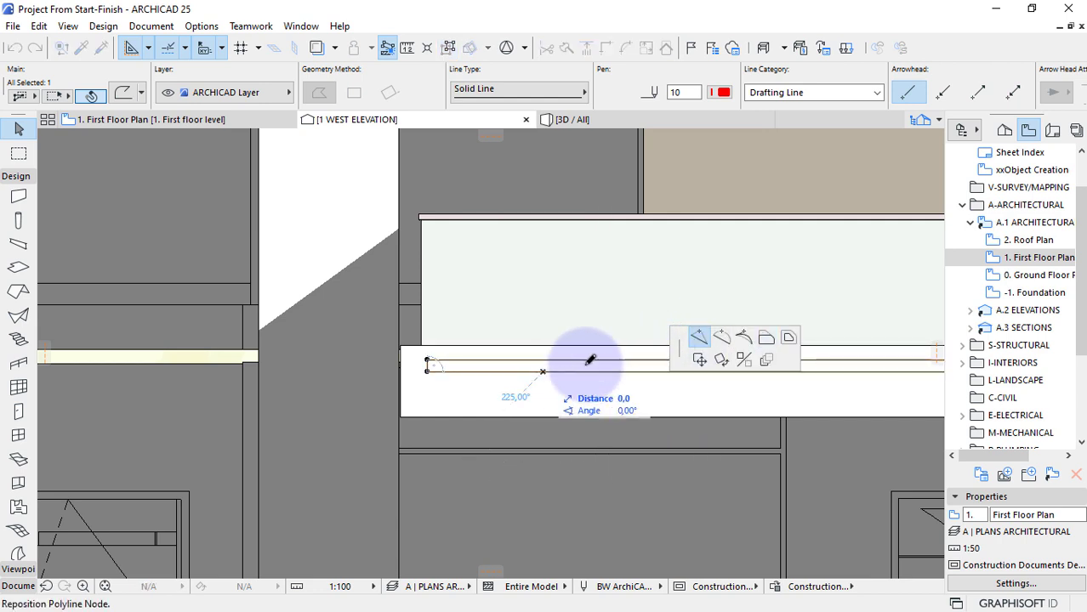
left_click(543, 371)
left_click(496, 372)
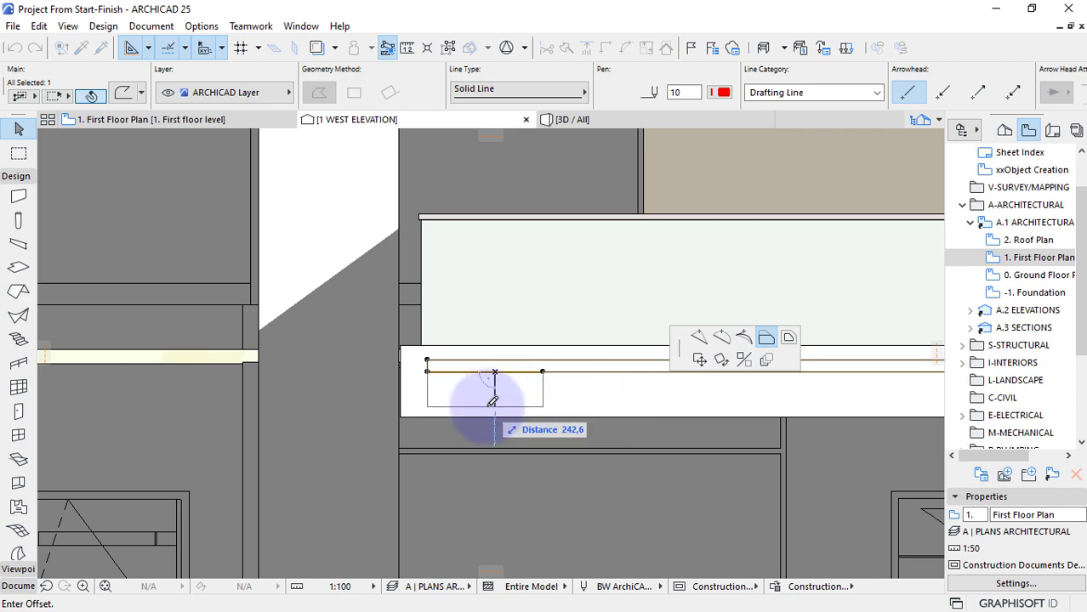
left_click(491, 402)
scroll(459, 459, "down", 5)
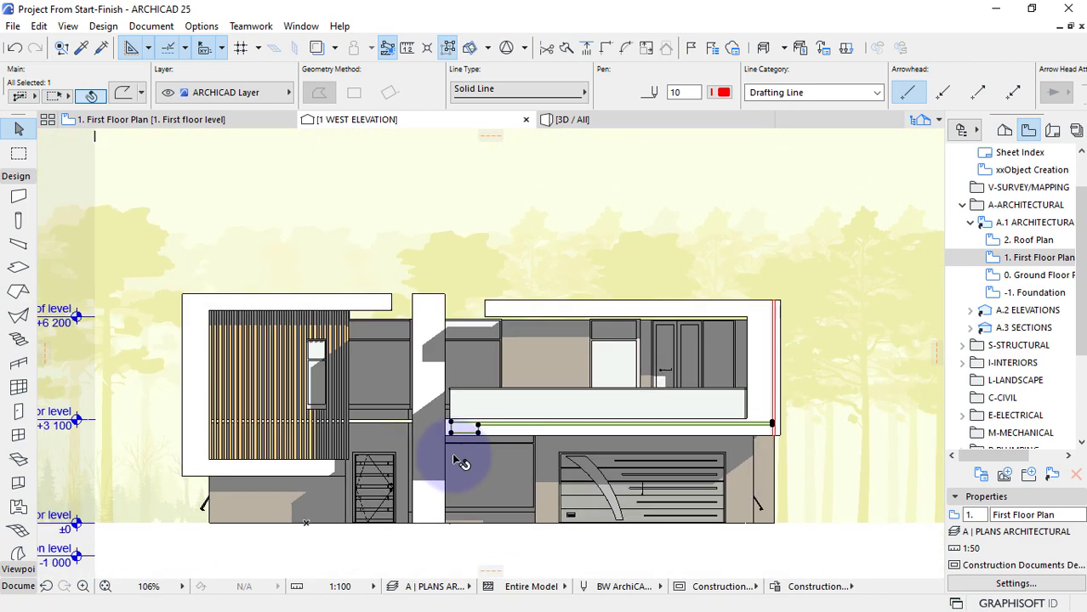
key("Escape")
Offset the deeper block's inner vertical edge away from the pier to widen the block.
scroll(455, 449, "up", 10)
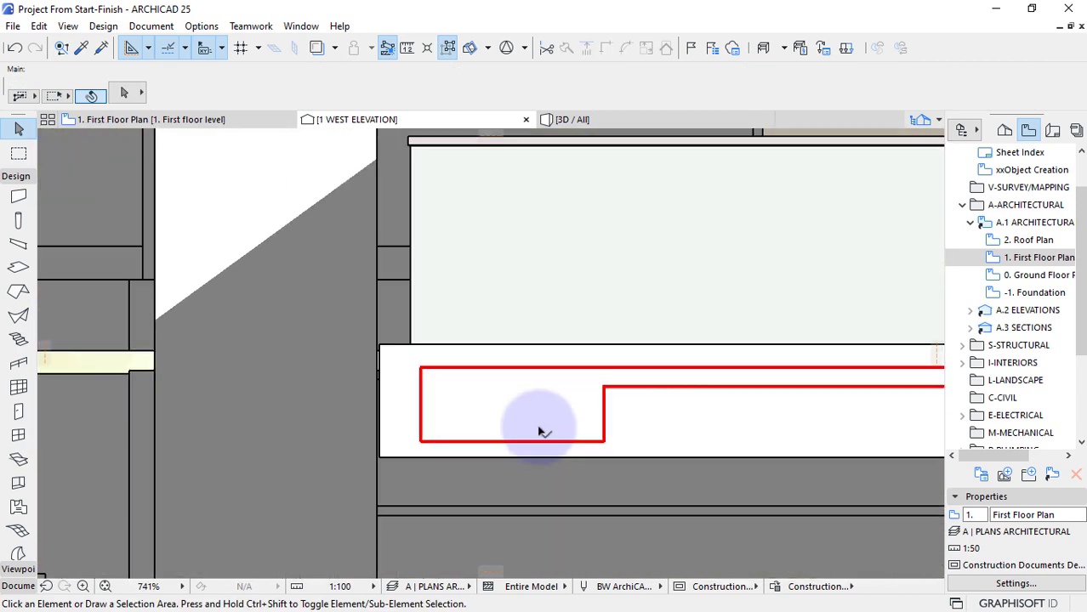
left_click(614, 402)
left_click(613, 392)
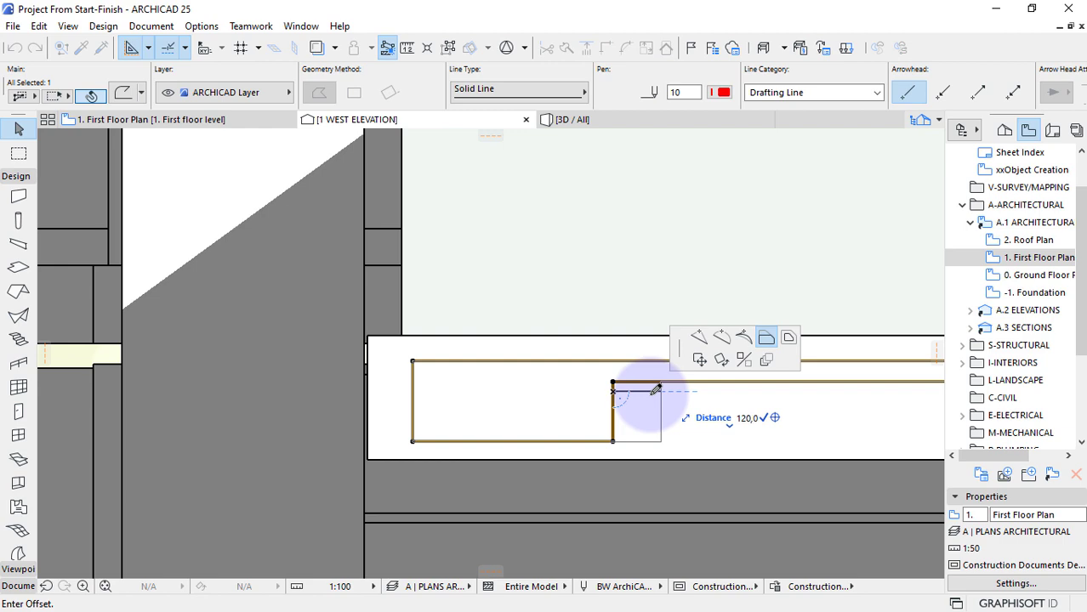
left_click(654, 388)
scroll(651, 391, "down", 4)
key("Escape")
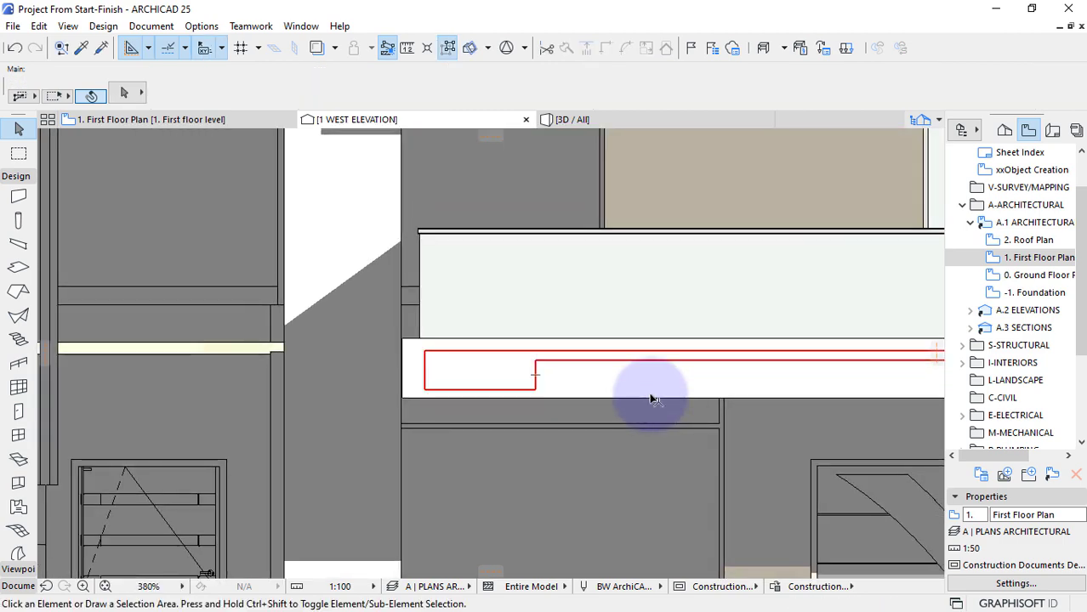
scroll(652, 399, "down", 5)
scroll(771, 364, "up", 2)
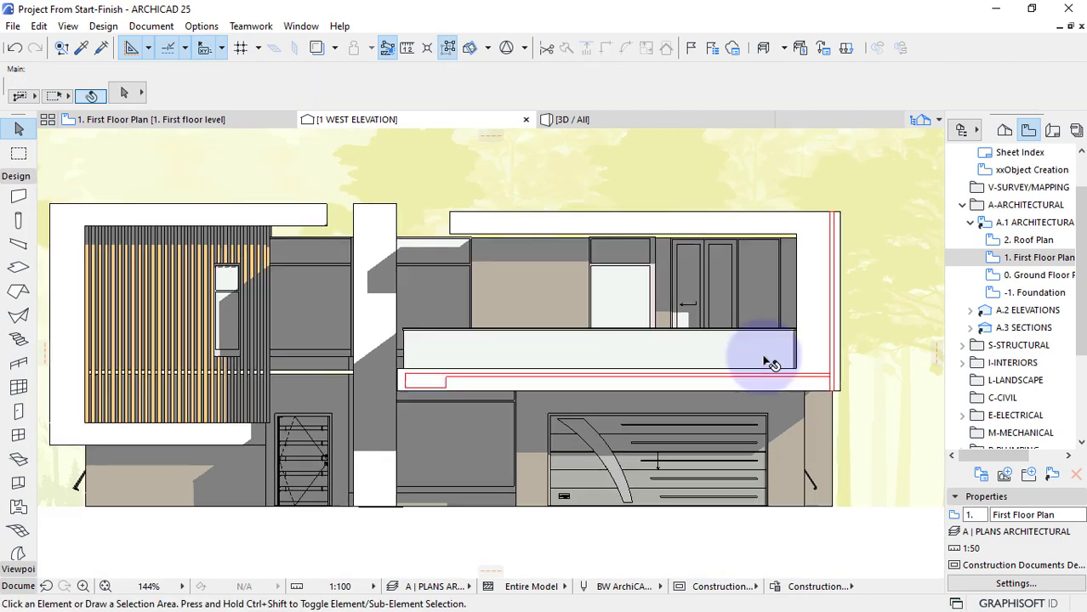
left_click(772, 364)
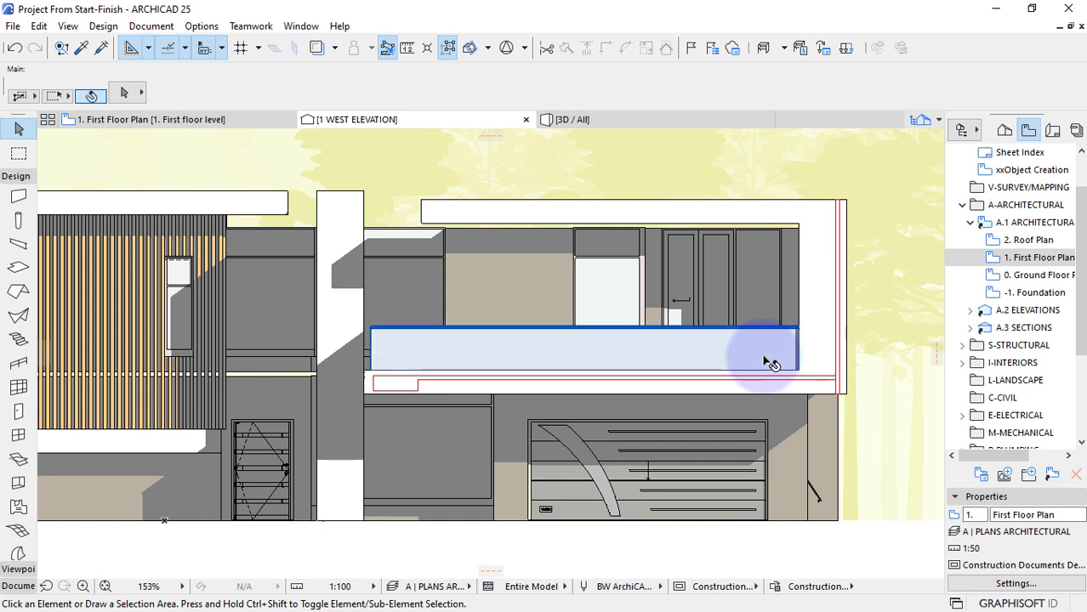
key("Escape")
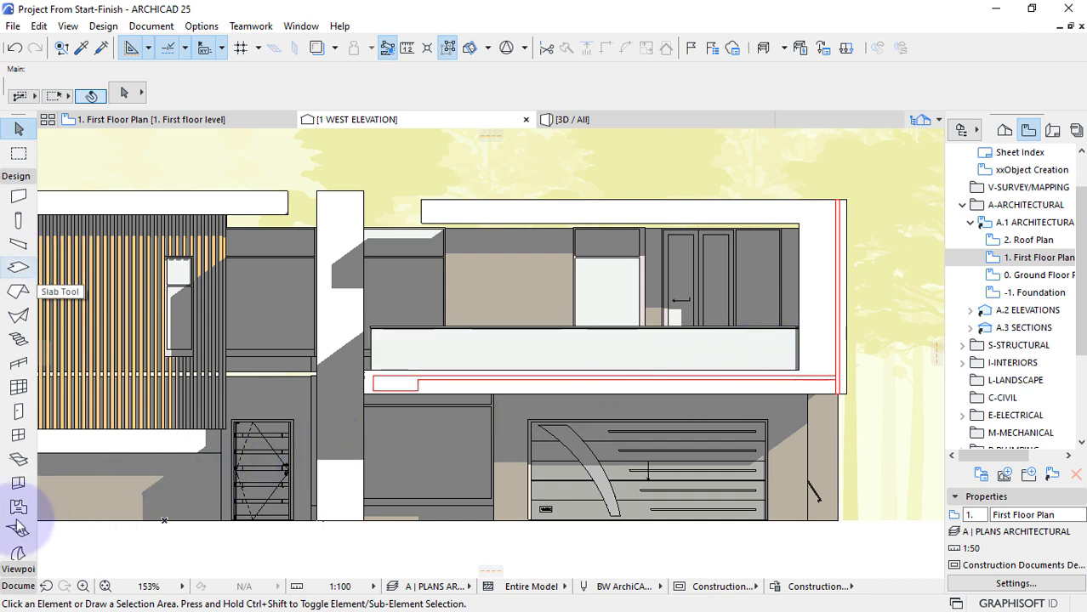
Start a Morph polygon at the deeper block's inner corner and trace around the block's inner, lower and outer edges.
scroll(9, 502, "down", 3)
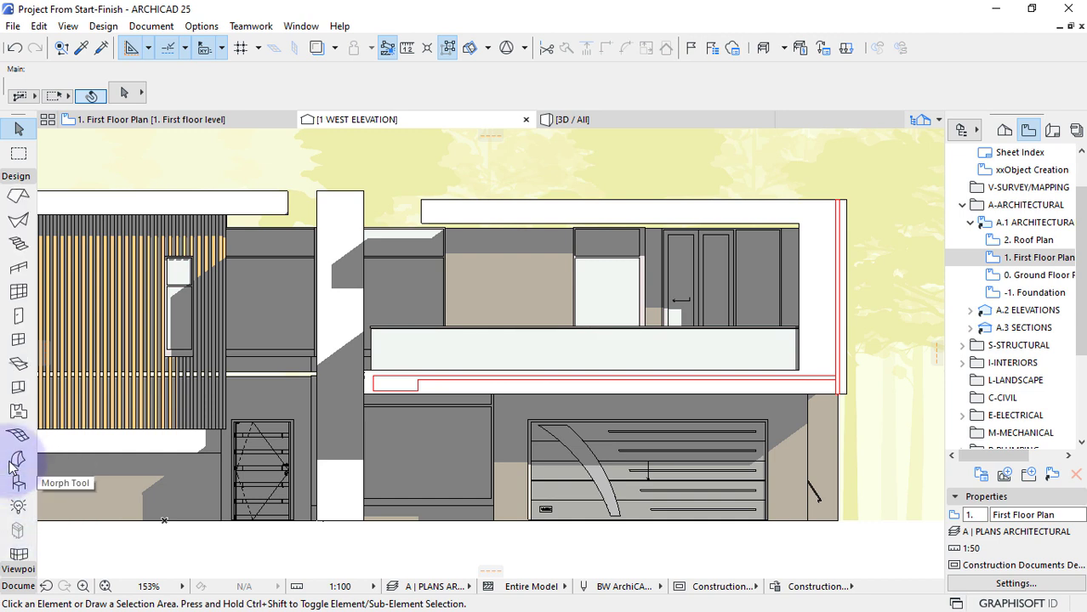
left_click(16, 464)
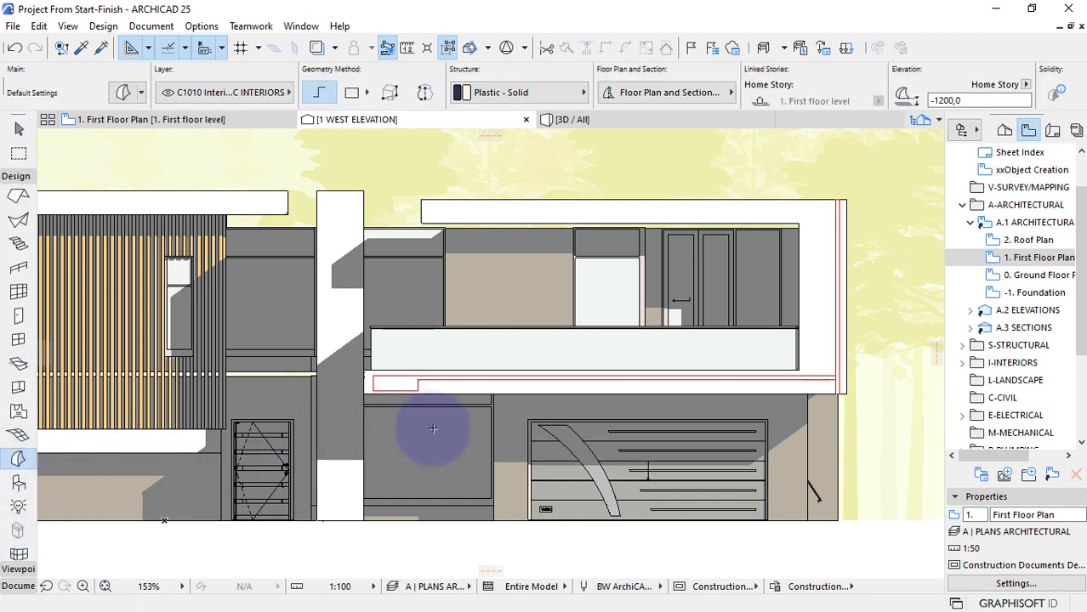
scroll(393, 387, "up", 5)
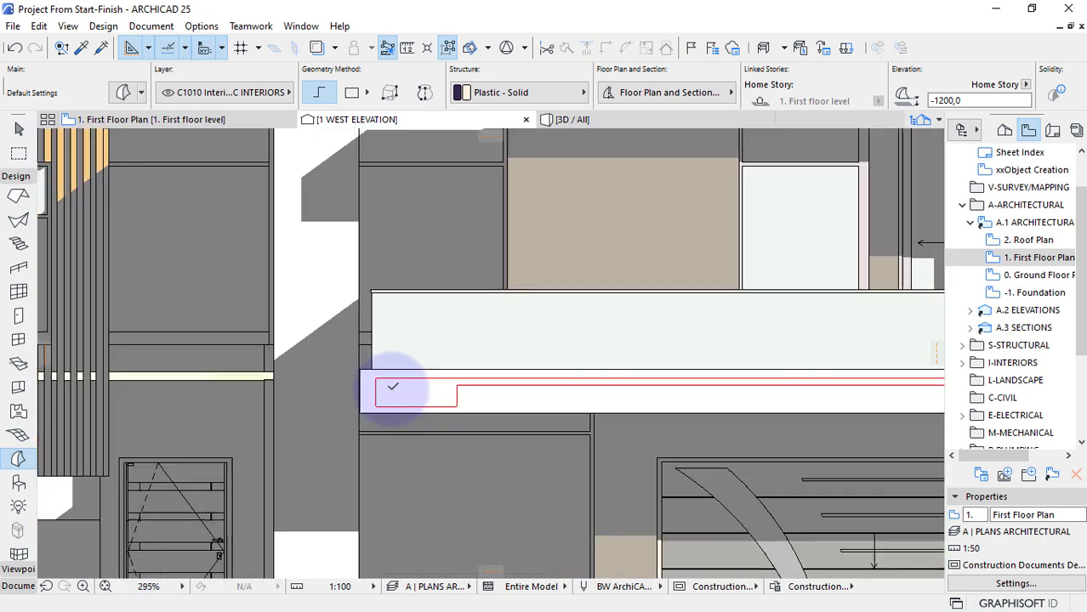
left_click(536, 366)
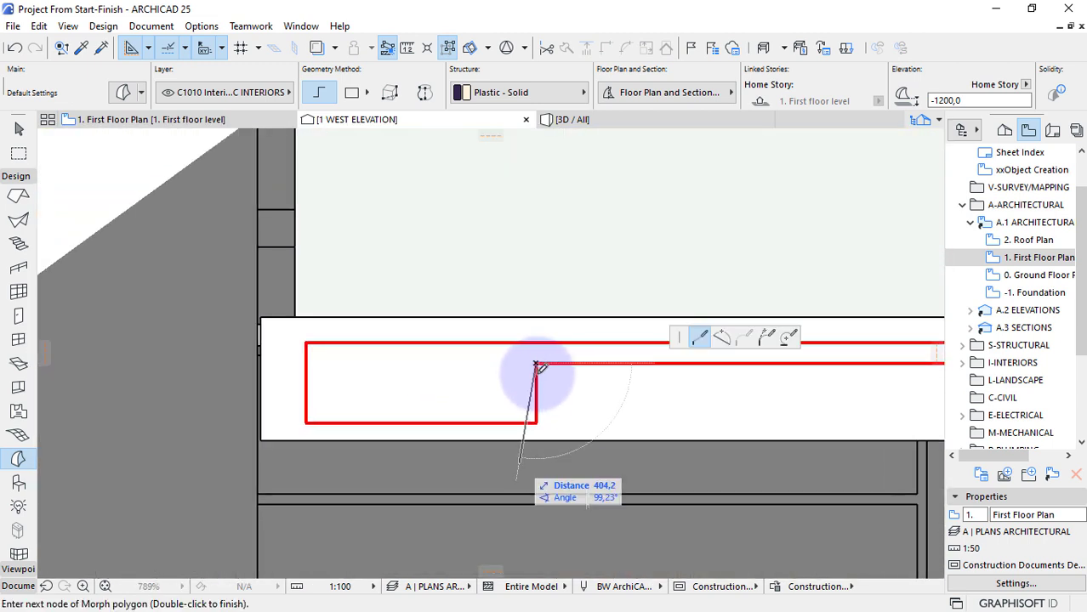
left_click(535, 421)
left_click(306, 422)
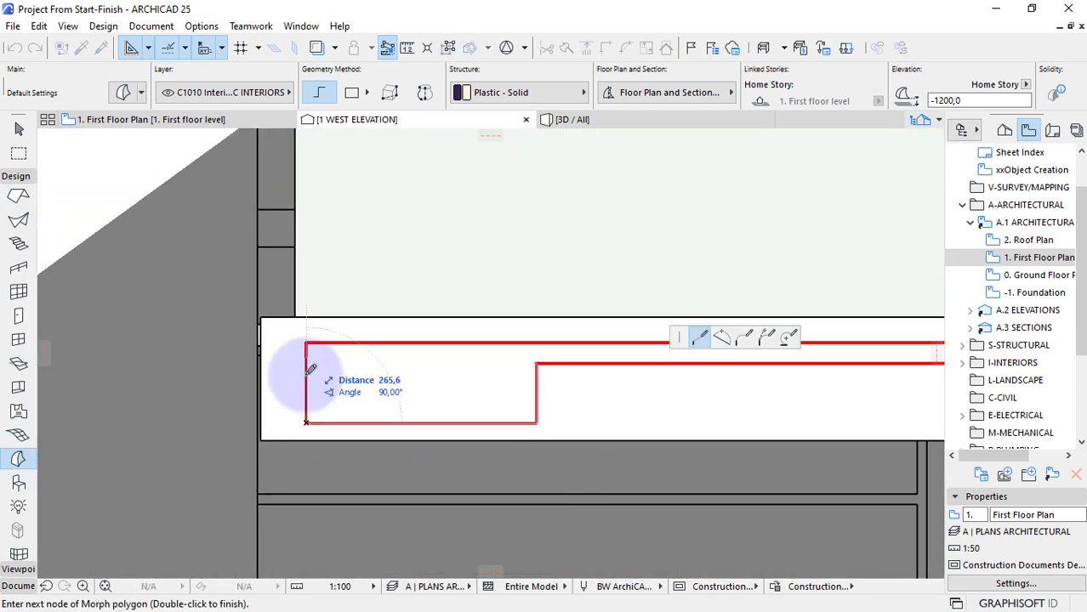
left_click(307, 342)
Continue the Morph polygon along the horizontal strip's upper edge and up the vertical strip to its top end.
scroll(309, 340, "down", 4)
scroll(721, 423, "up", 5)
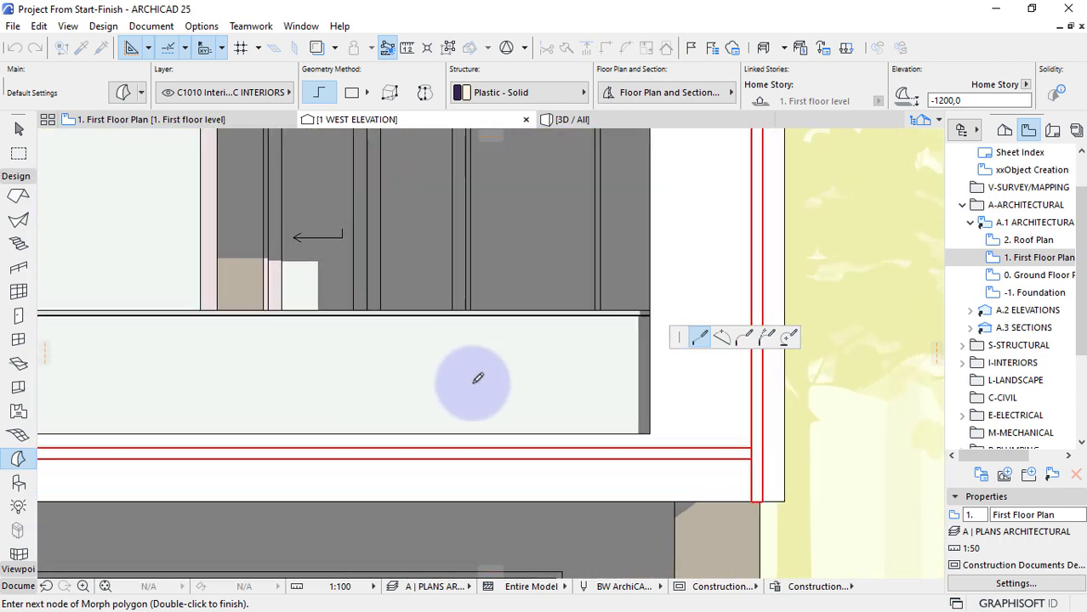
left_click(750, 449)
scroll(747, 450, "down", 4)
scroll(684, 298, "up", 3)
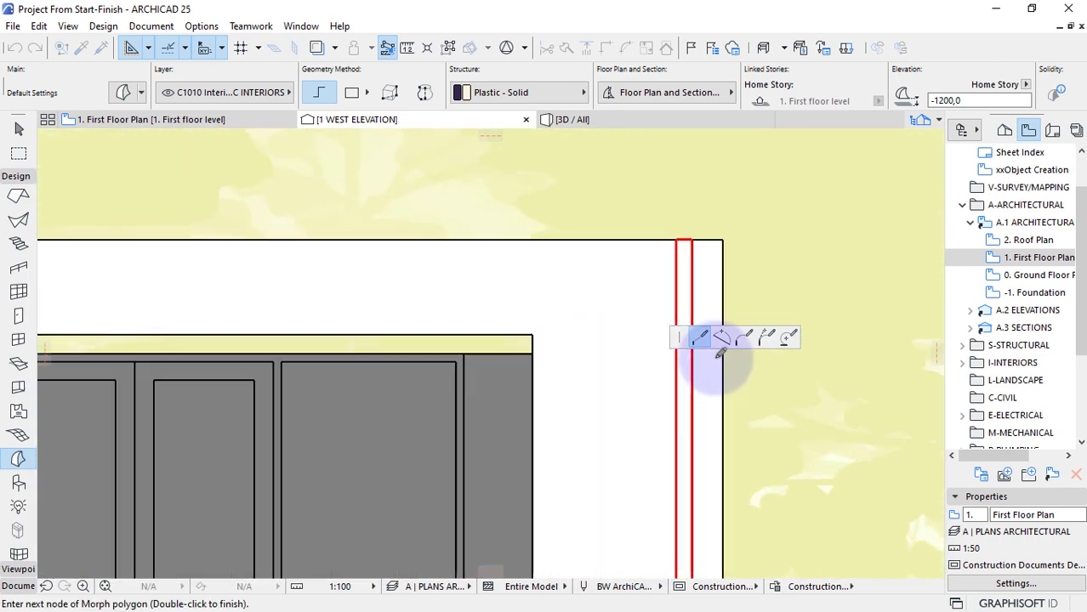
left_click(693, 236)
scroll(692, 237, "down", 4)
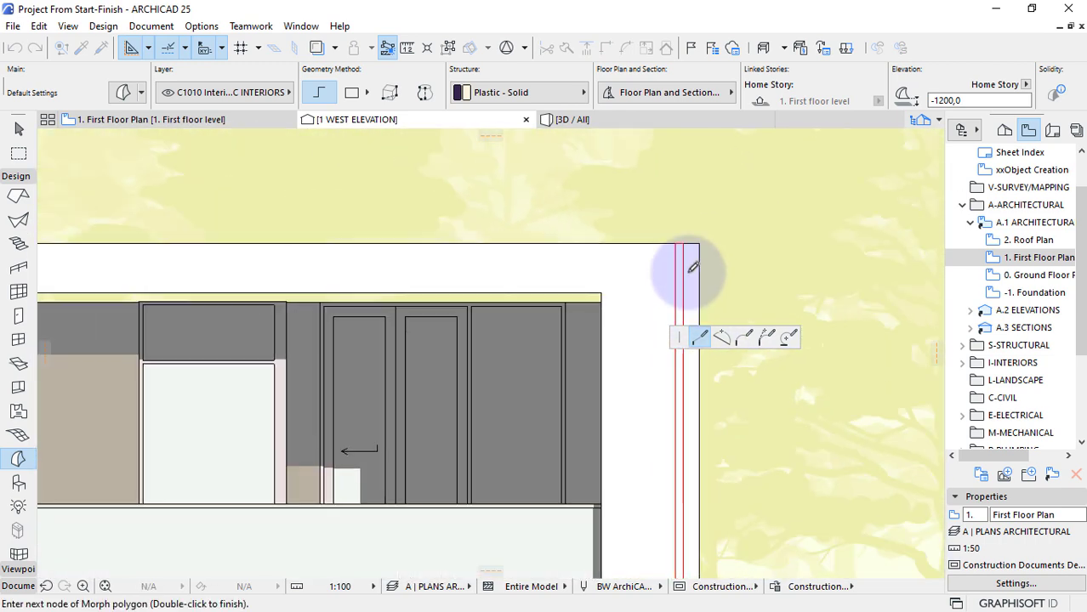
Trace the Morph polygon down the vertical strip's outer edge, around its base and back along the horizontal strip's lower edge, closing the outline.
scroll(681, 527, "up", 5)
left_click(671, 495)
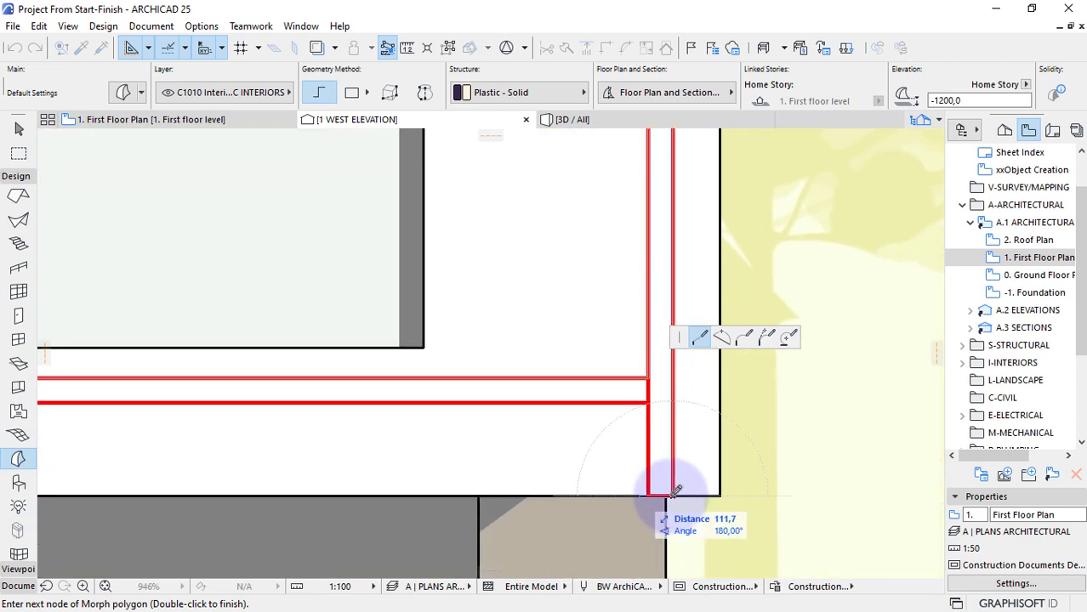
left_click(649, 496)
left_click(650, 397)
scroll(672, 400, "down", 3)
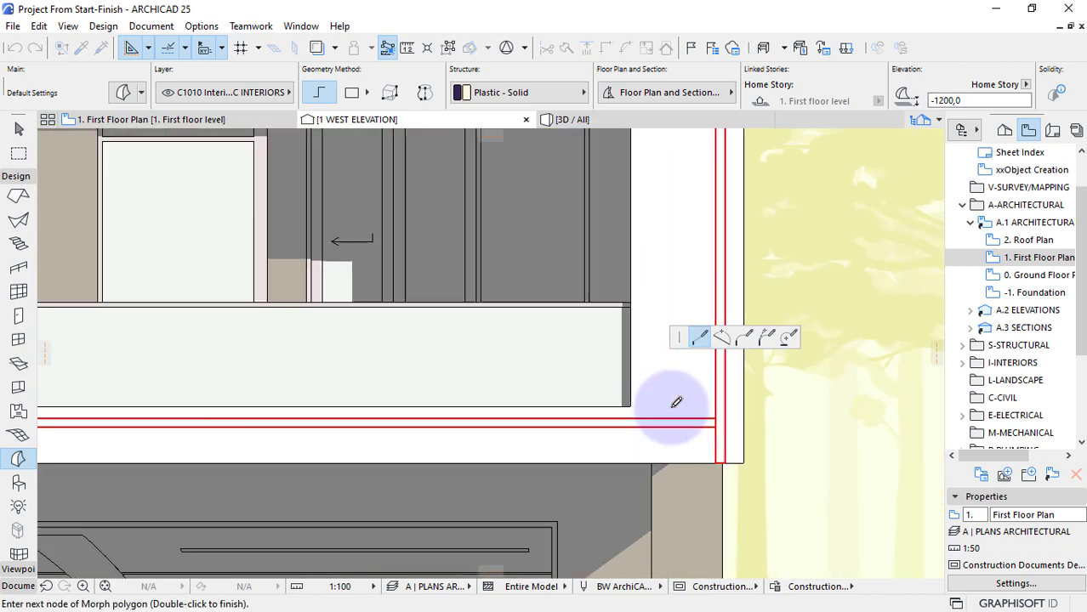
scroll(384, 429, "up", 3)
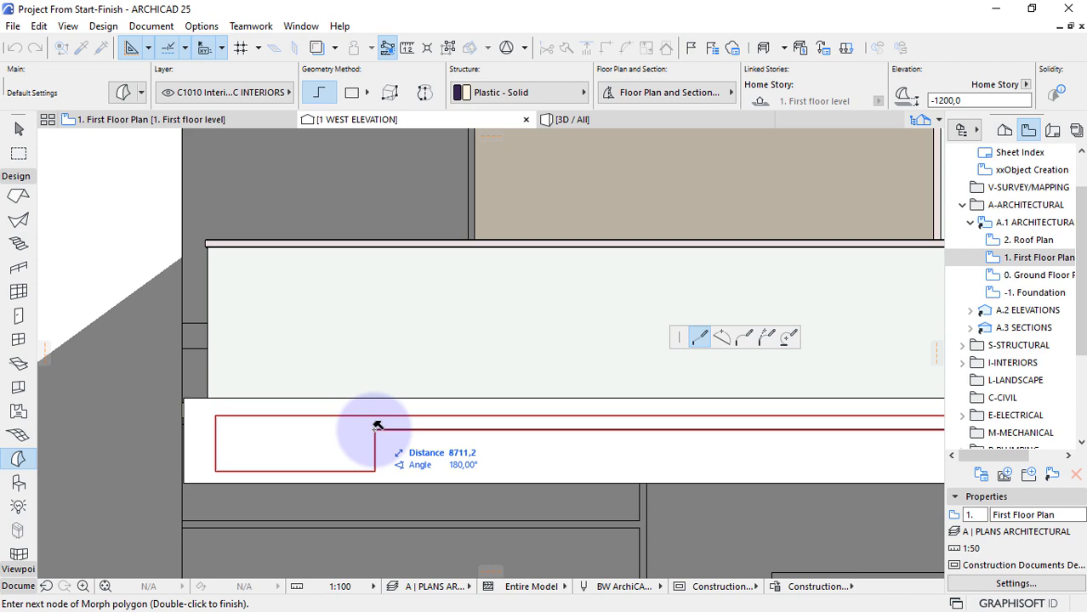
left_click(376, 427)
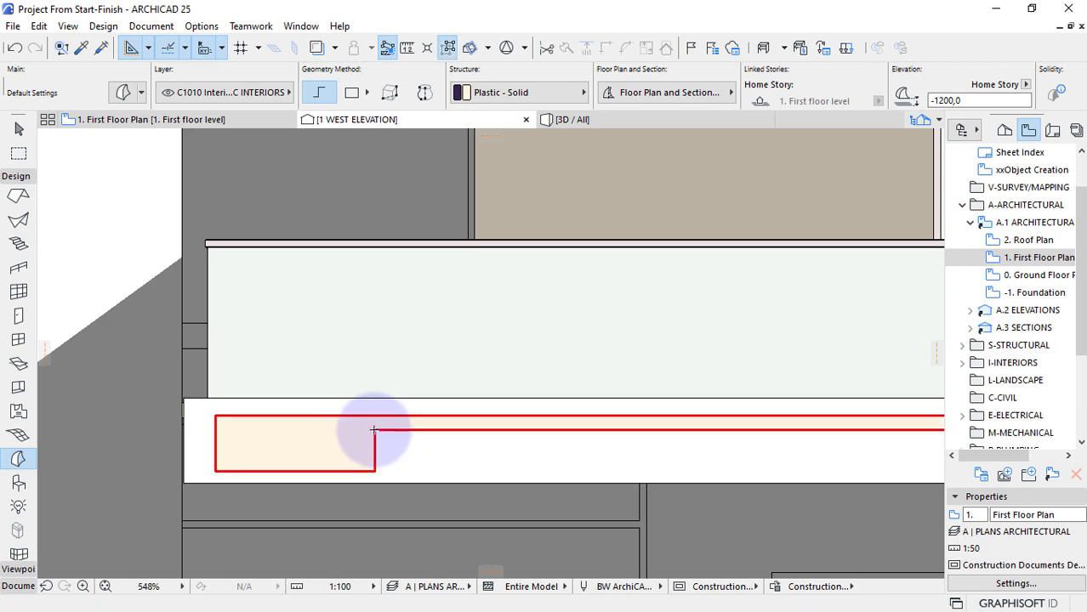
scroll(374, 430, "down", 5)
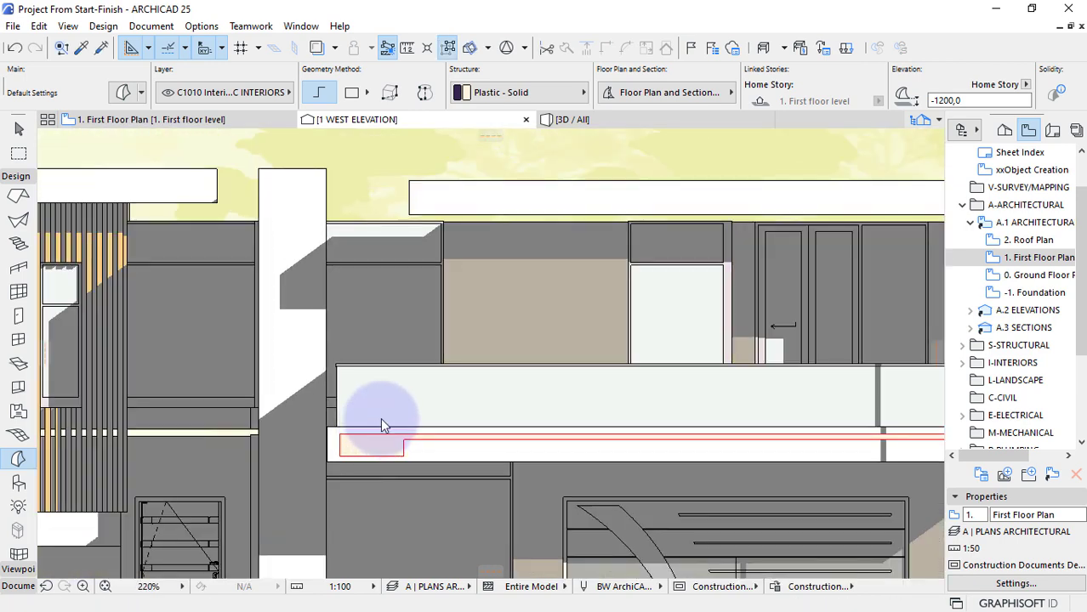
In the 3D view, extrude the flat strip morph perpendicular to its face into a solid.
left_click(568, 119)
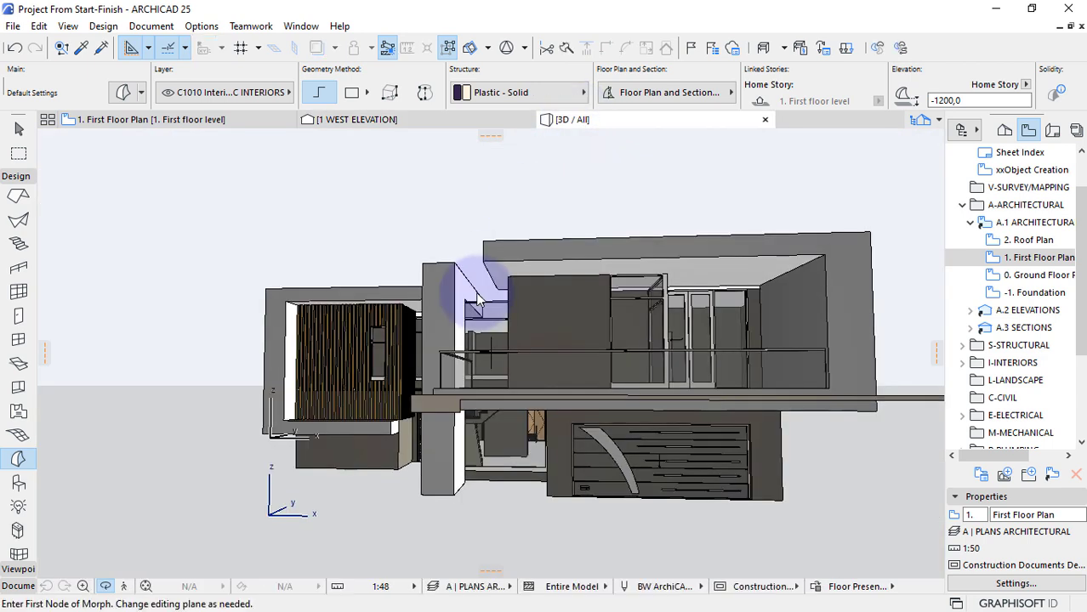
middle_click_drag(442, 424, 699, 481, "shift")
scroll(699, 480, "up", 6)
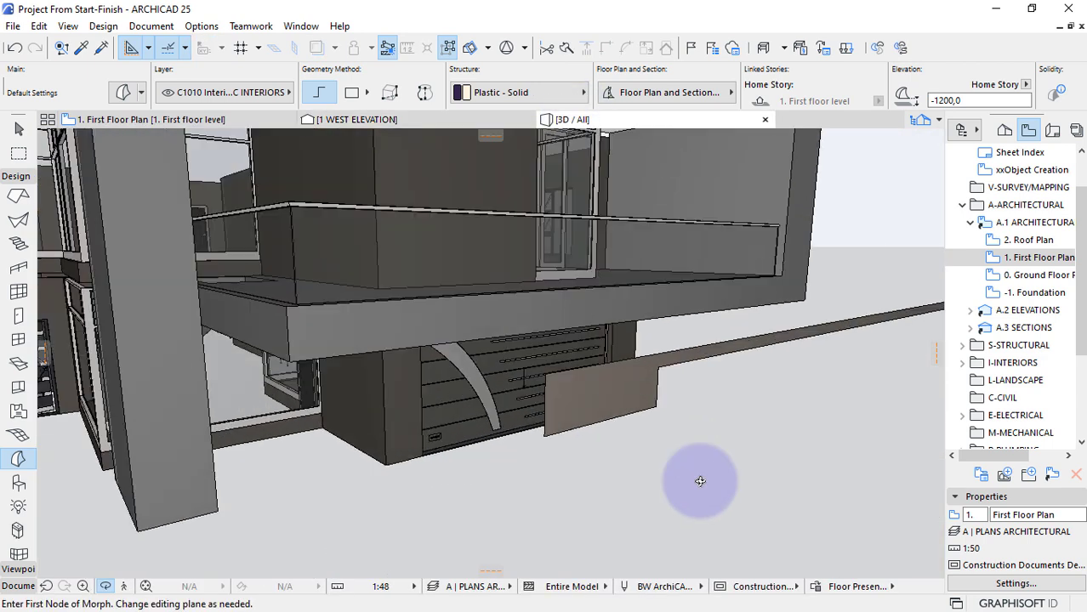
key("Escape")
left_click(599, 391)
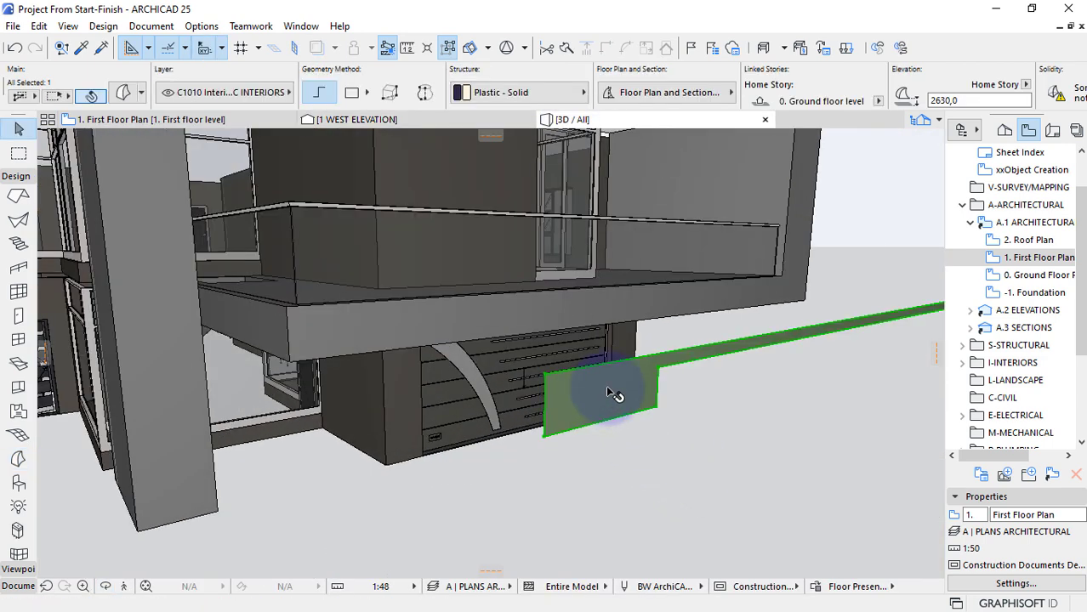
left_click(630, 447)
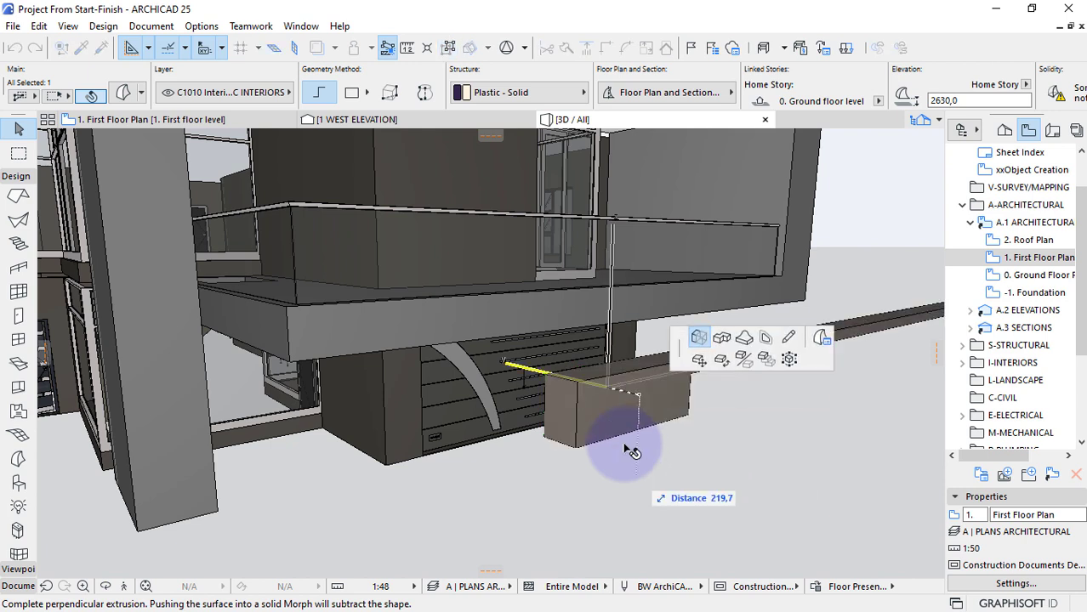
key("Return")
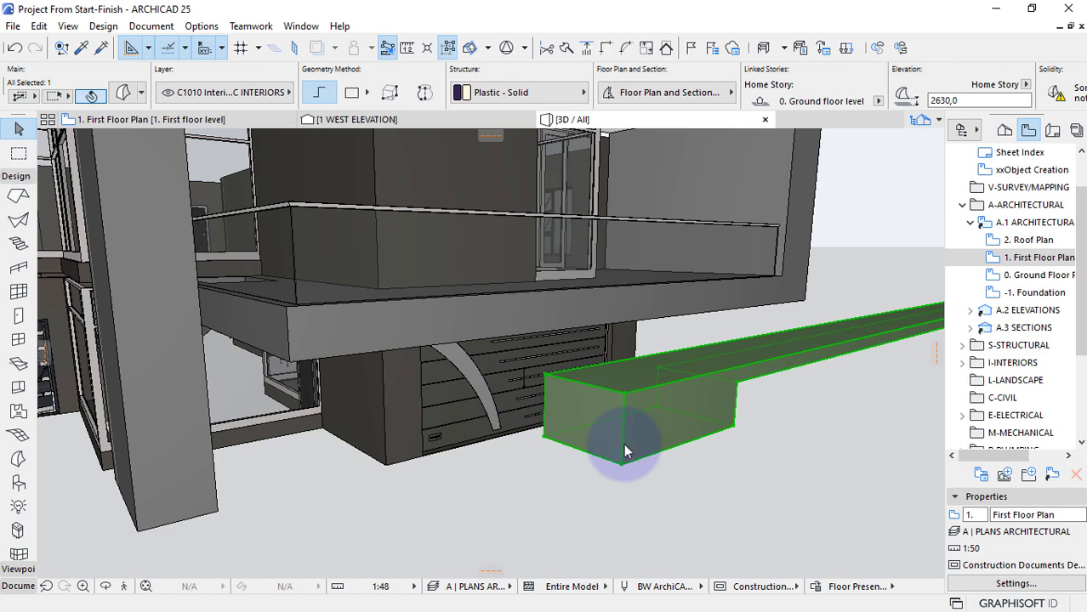
Set the strip morph's Show on Stories option to Home & One Story Up and open the first floor plan.
left_click(654, 93)
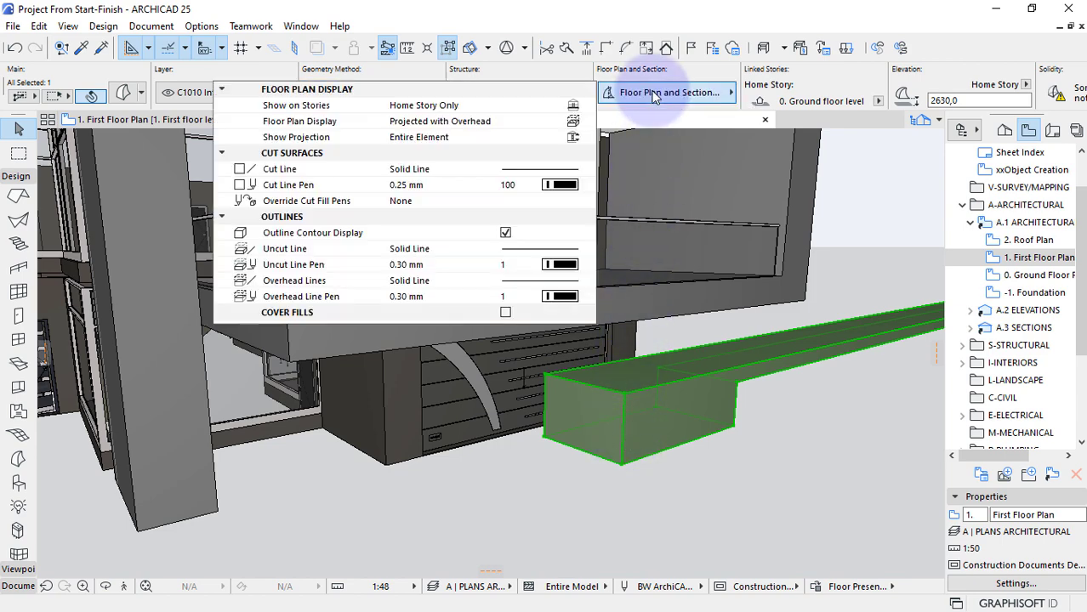
left_click(572, 107)
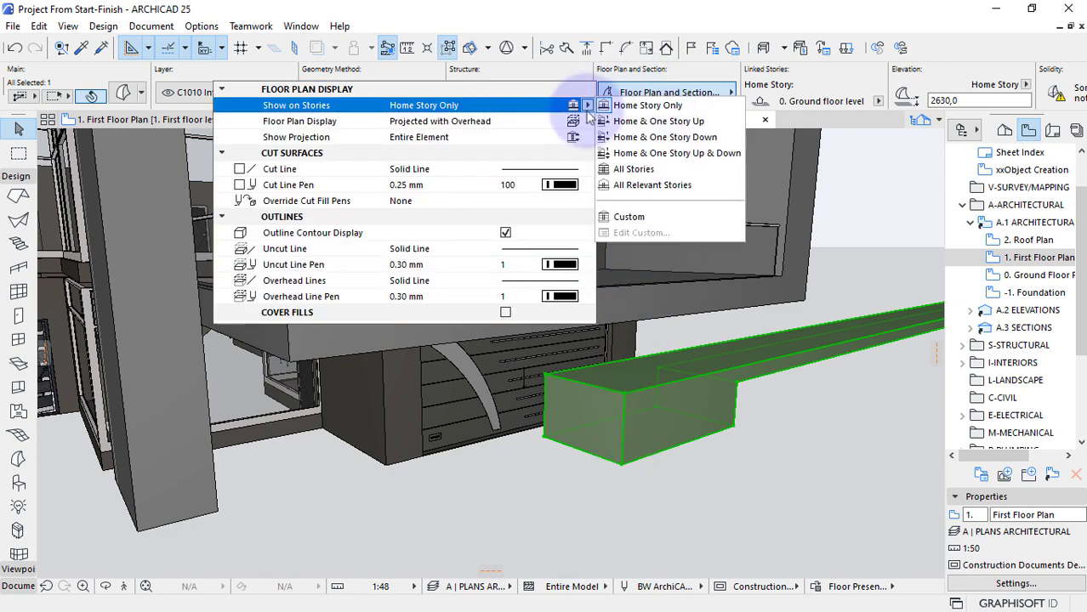
left_click(662, 129)
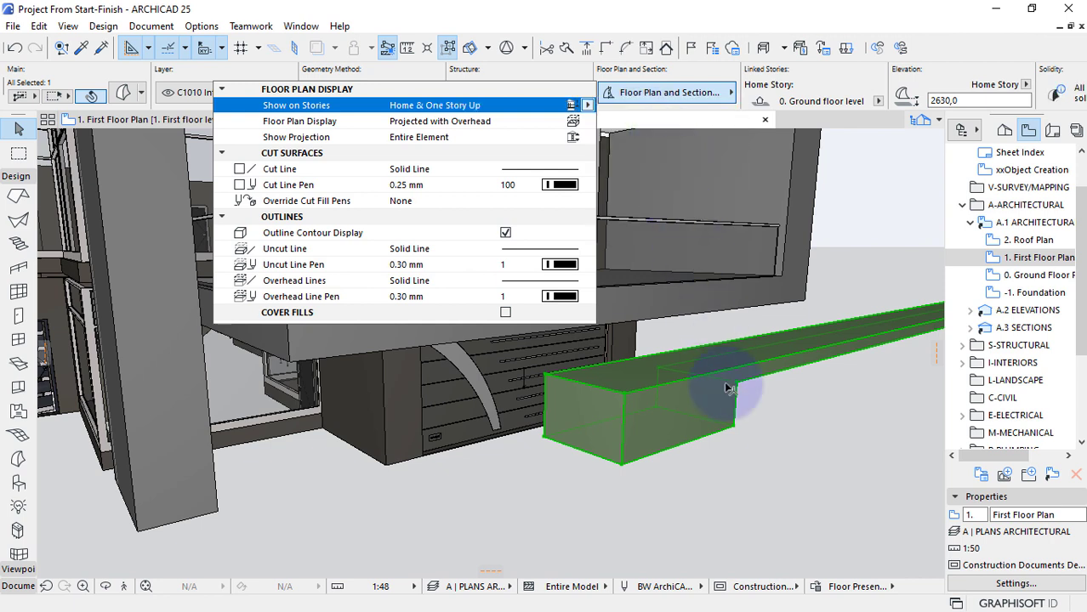
left_click(136, 120)
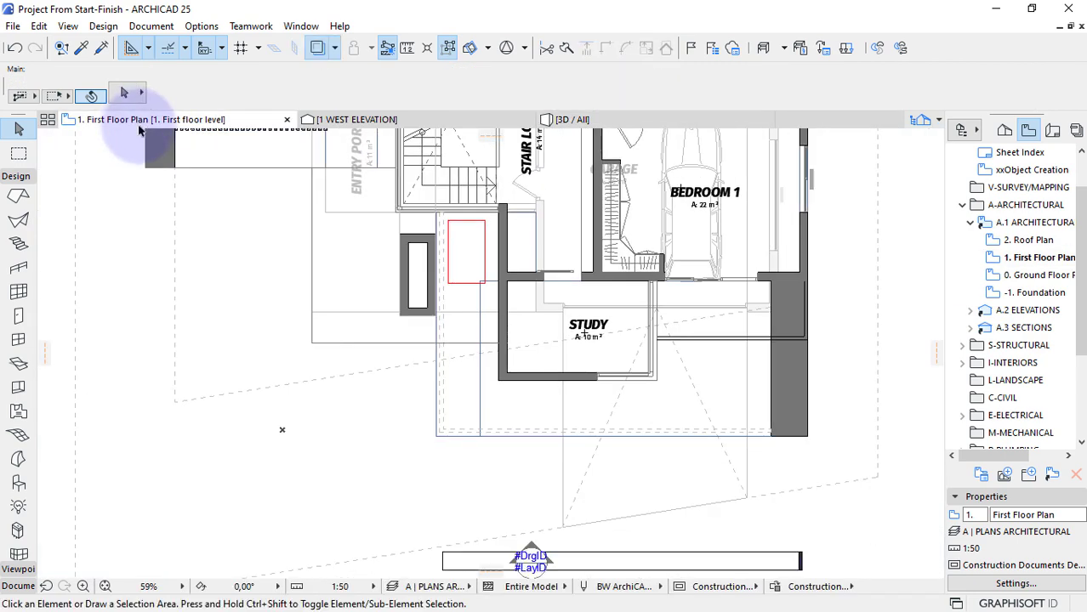
On the first floor plan, move the strip morph from below the building up to the front edge of the balcony frame.
scroll(527, 353, "down", 3)
left_click(680, 483)
scroll(680, 482, "up", 5)
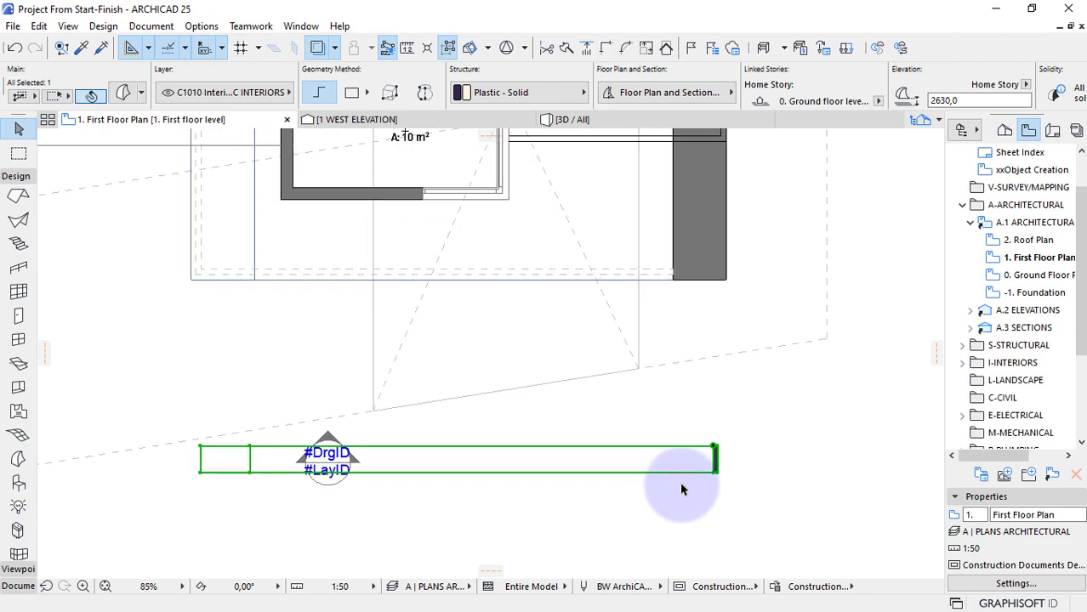
key("ctrl+d")
left_click(716, 450)
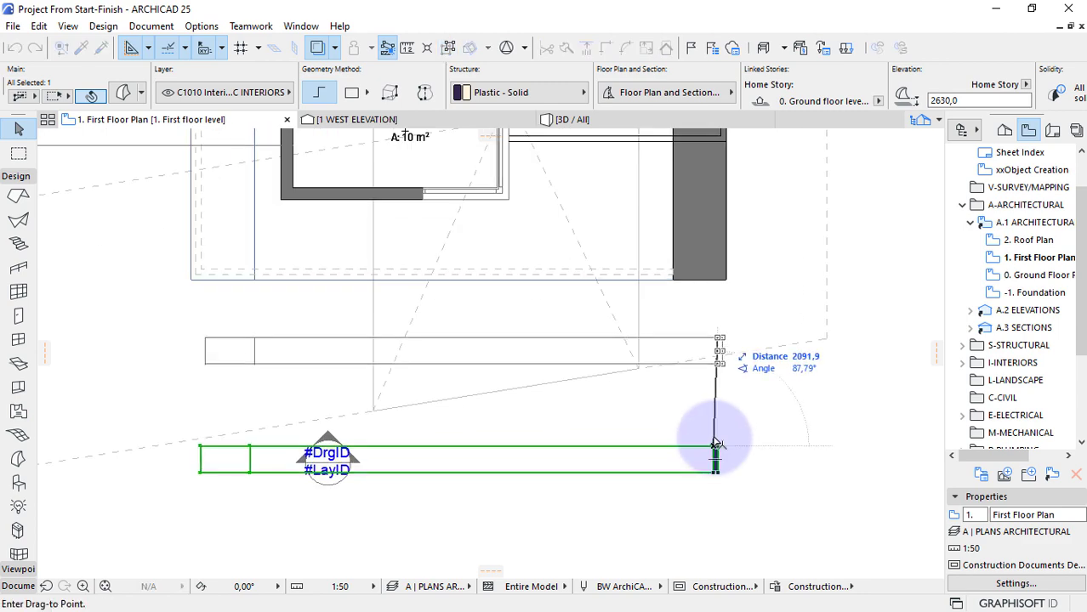
left_click(715, 282)
Shift the strip morph slightly along Y so it cuts into the front face of the balcony frame.
scroll(717, 261, "up", 5)
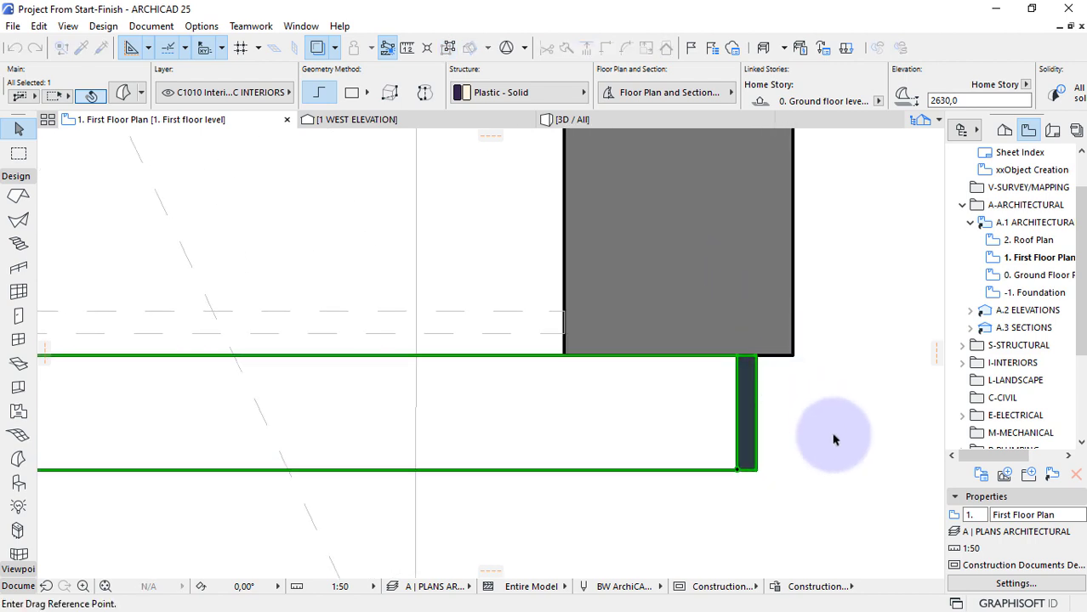
left_click(842, 462)
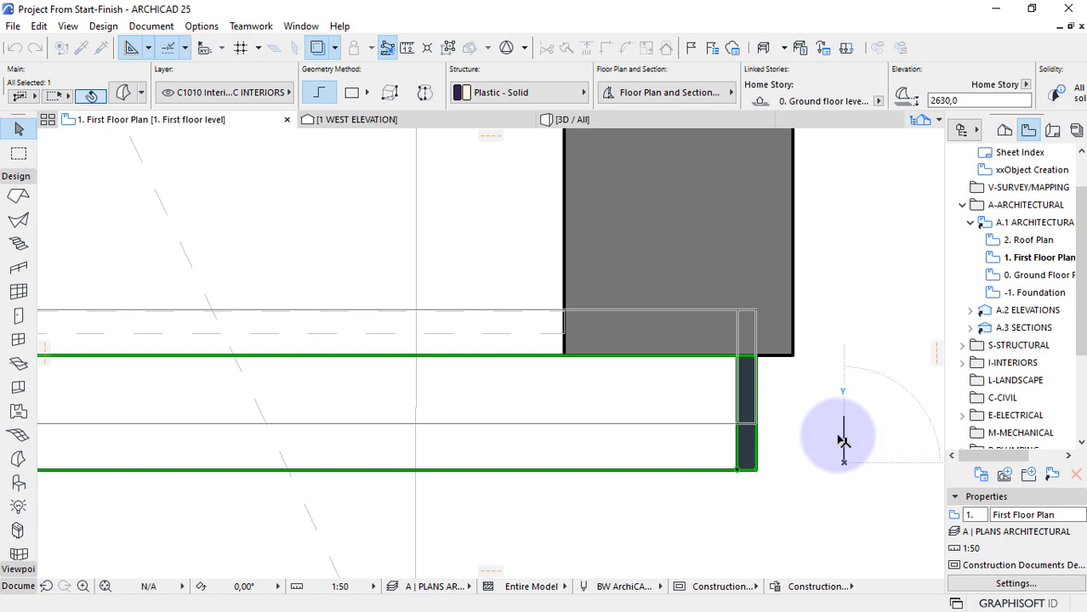
left_click(842, 440)
scroll(694, 394, "down", 5)
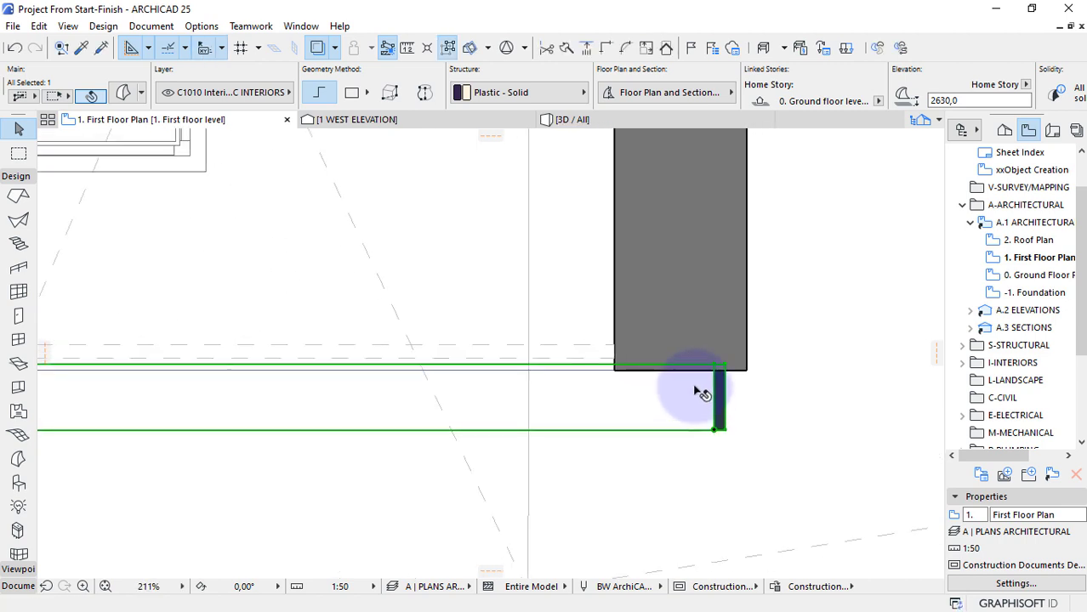
key("Escape")
In the 3D view, open Solid Element Operations for the strip morph and set it as the operator.
left_click(621, 120)
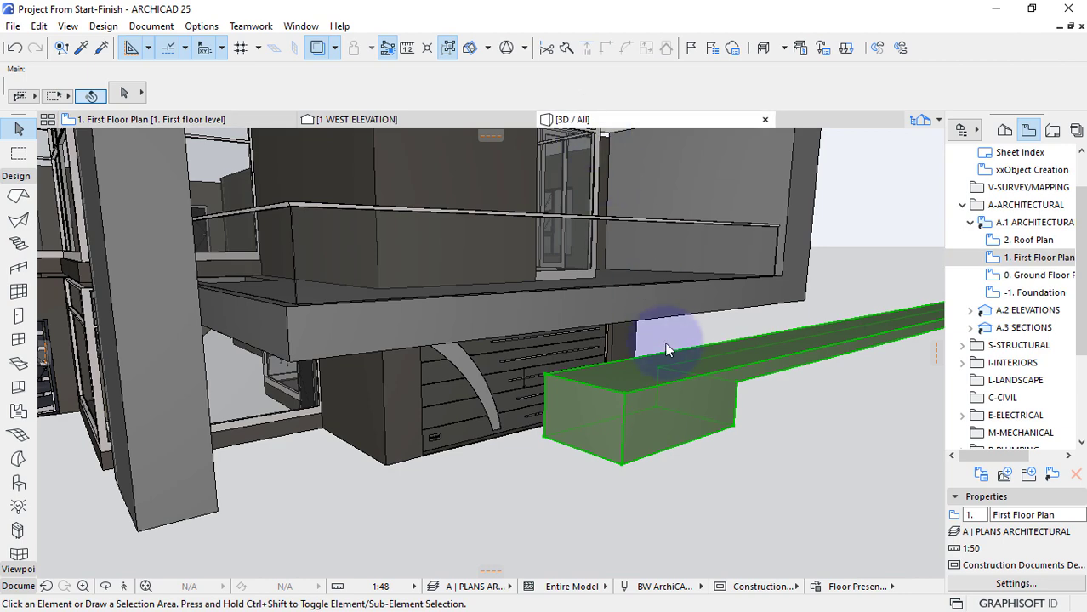
left_click(664, 342)
right_click(771, 344)
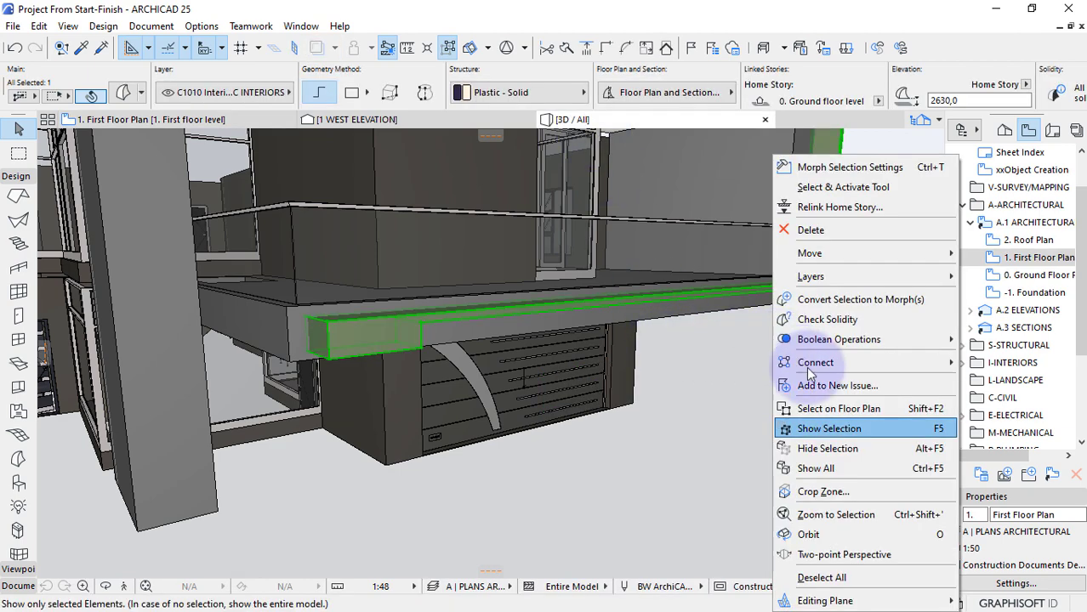
mouse_move(820, 378)
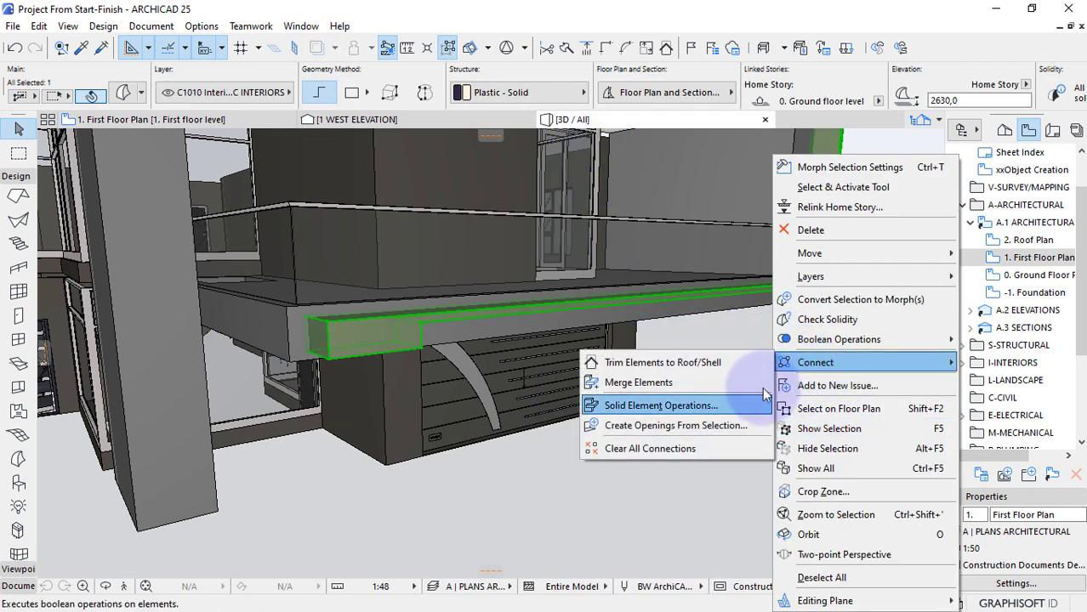
left_click(665, 412)
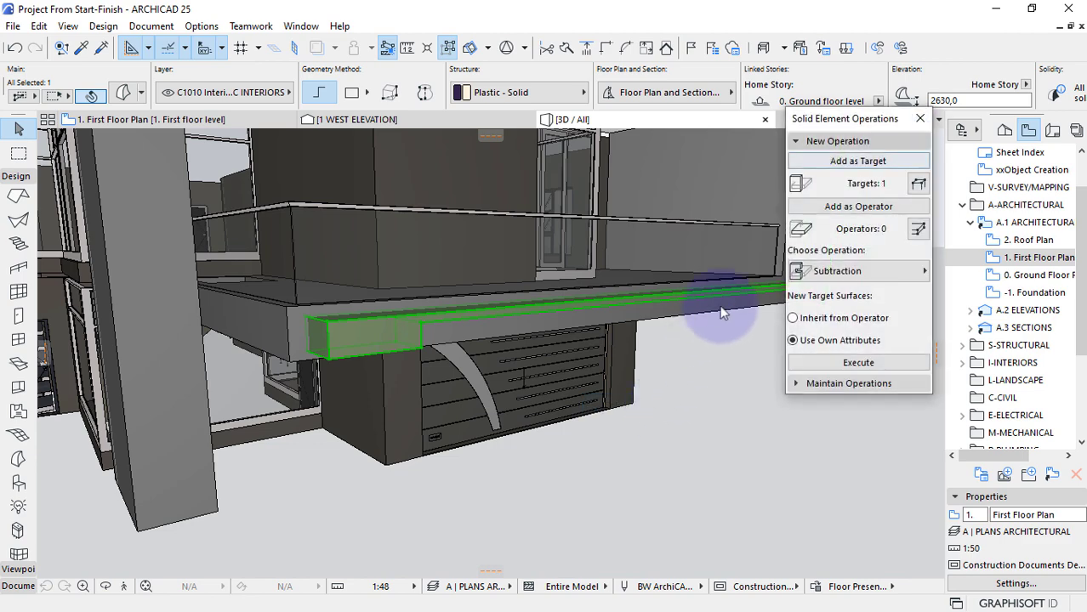
left_click_drag(830, 121, 807, 271)
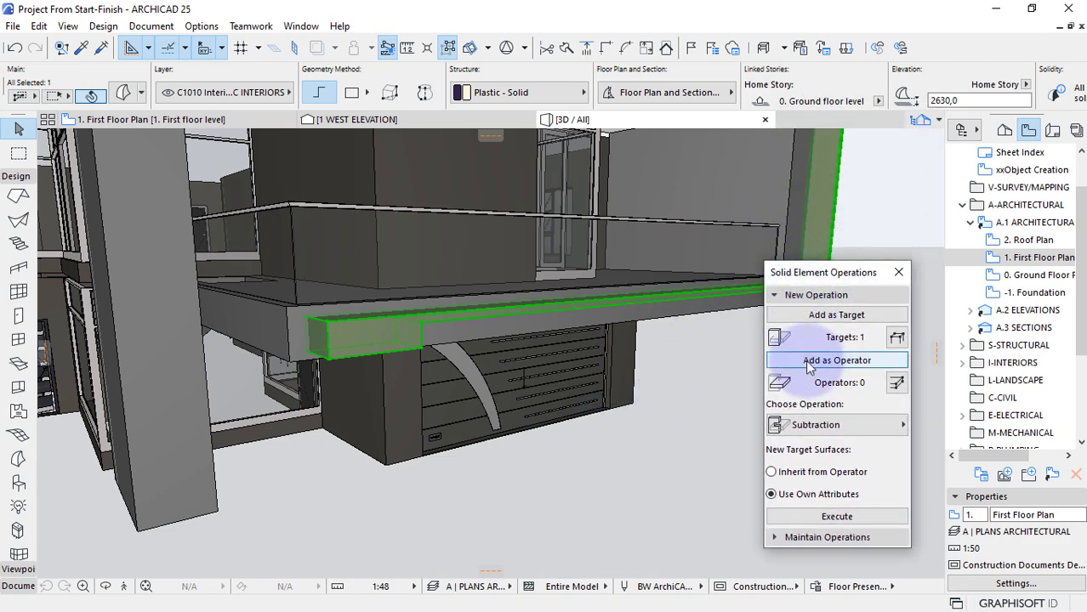
Subtract the strip morph from the balcony slab, side wall and upper slab, with the target surfaces using their own attributes.
left_click(291, 317)
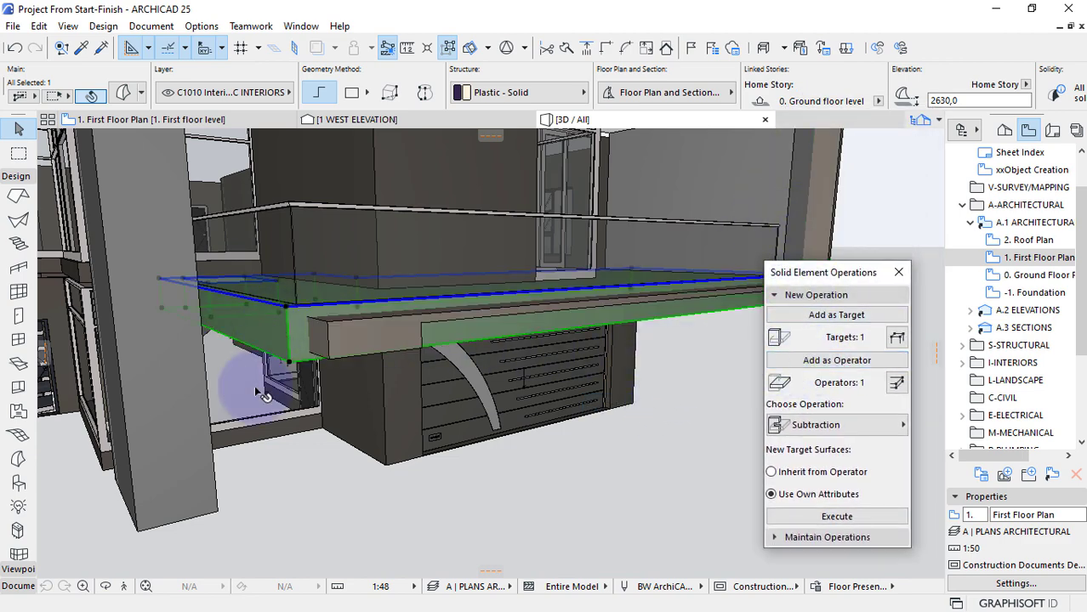
middle_click_drag(253, 434, 636, 242, "shift")
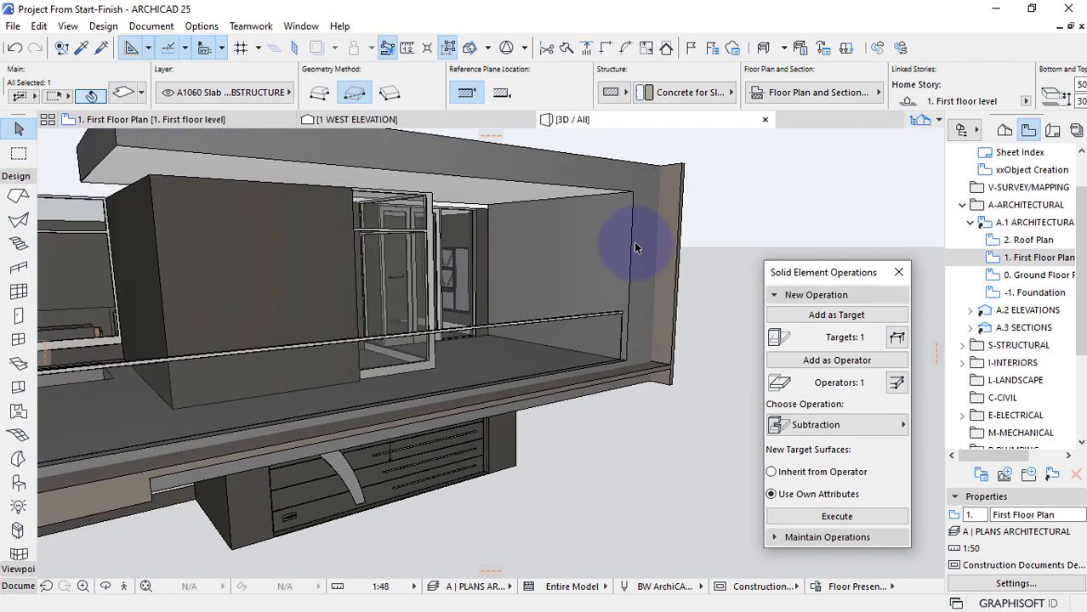
left_click(584, 172)
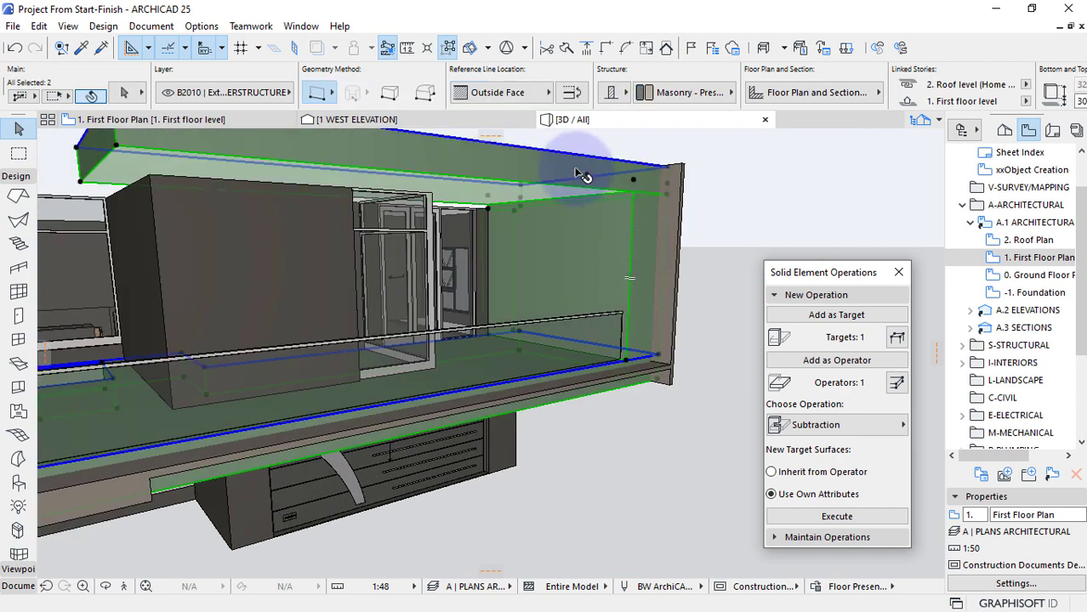
left_click(820, 319)
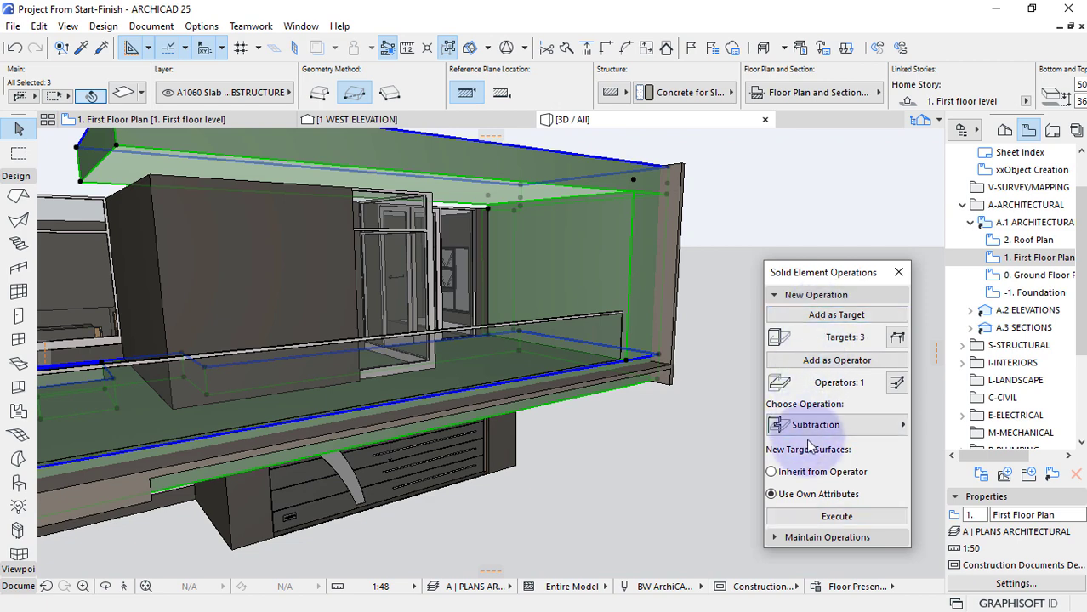
left_click(823, 518)
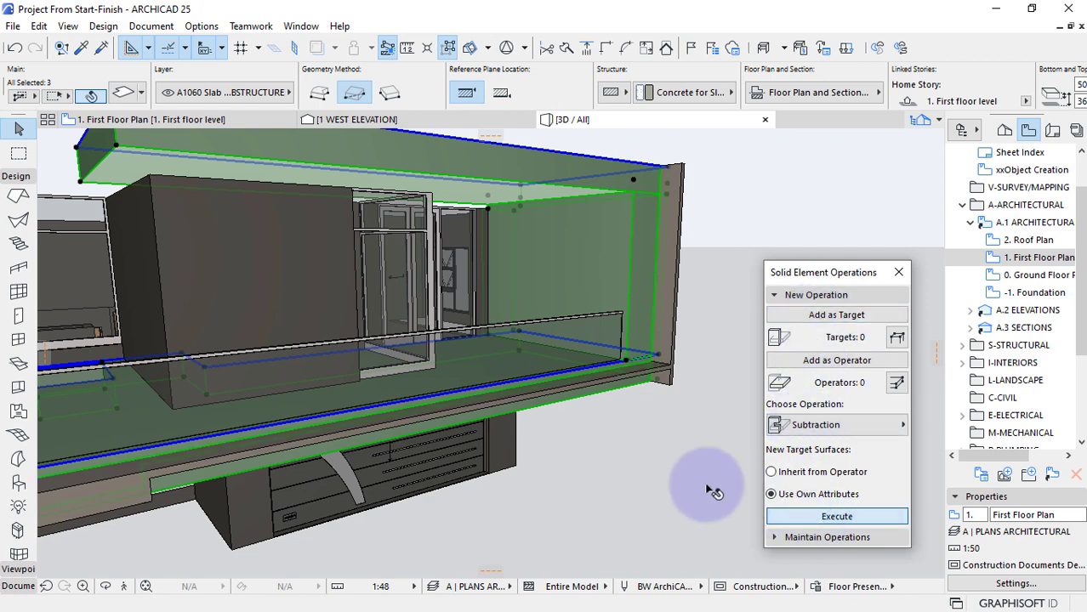
Move the strip morph to a hidden layer to expose the recess cut into the balcony frame.
left_click(667, 287)
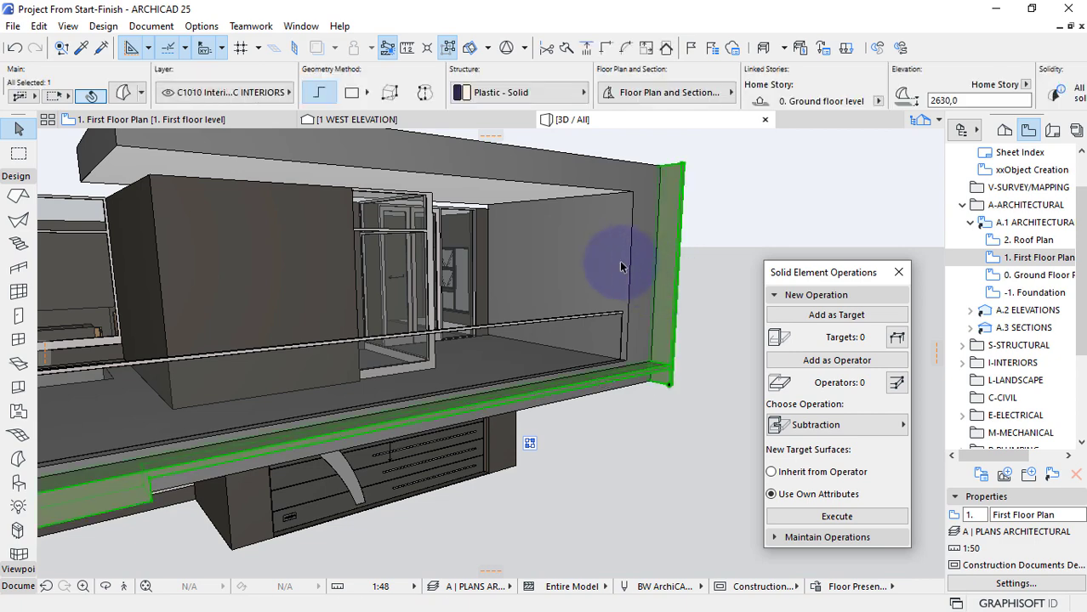
left_click(245, 93)
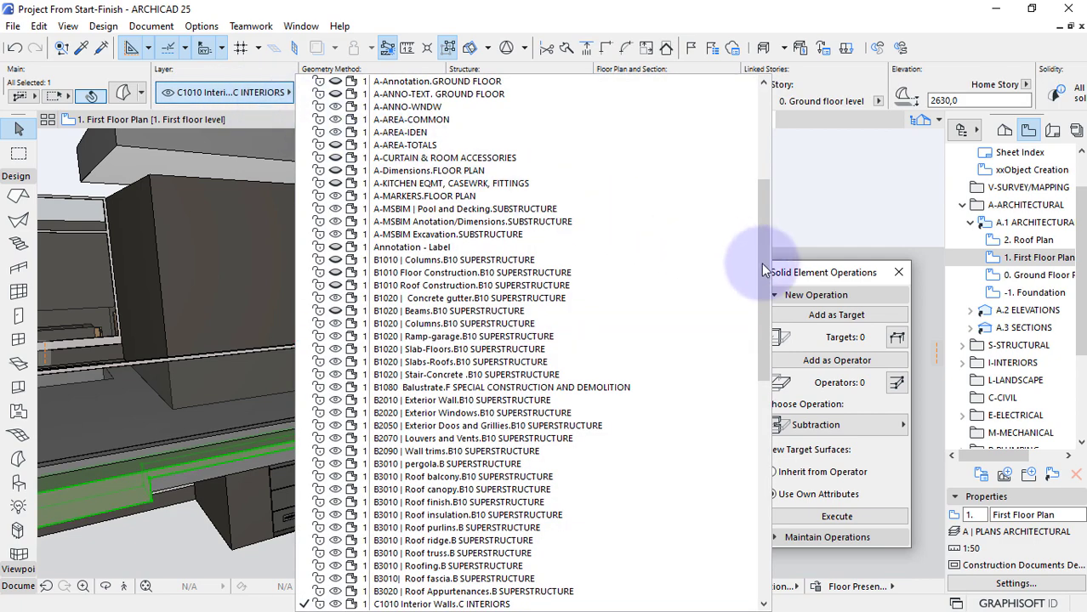
left_click_drag(762, 263, 759, 129)
left_click(426, 93)
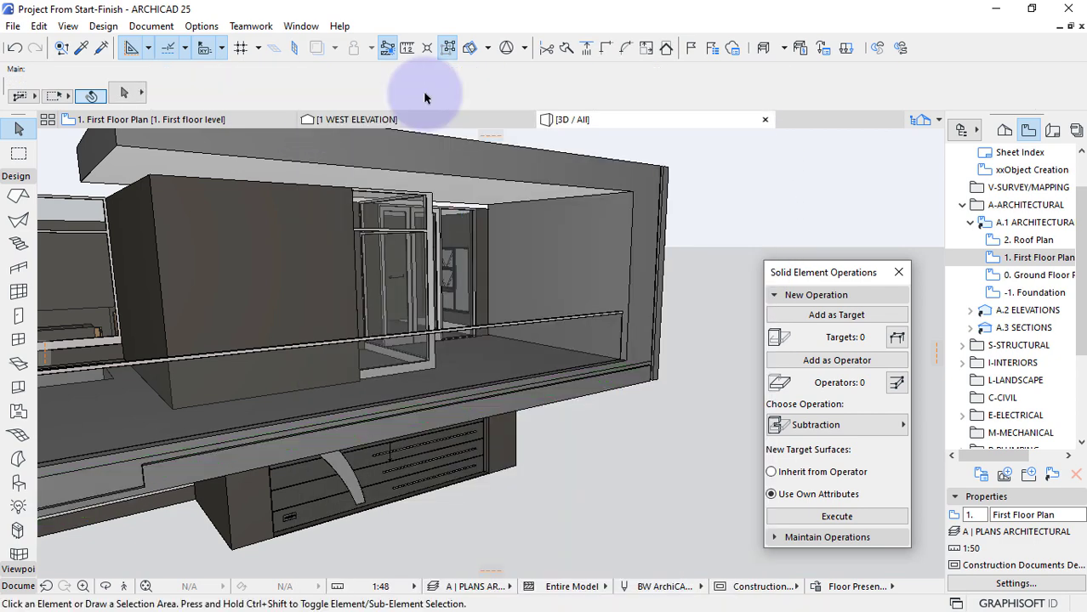
scroll(425, 94, "down", 3)
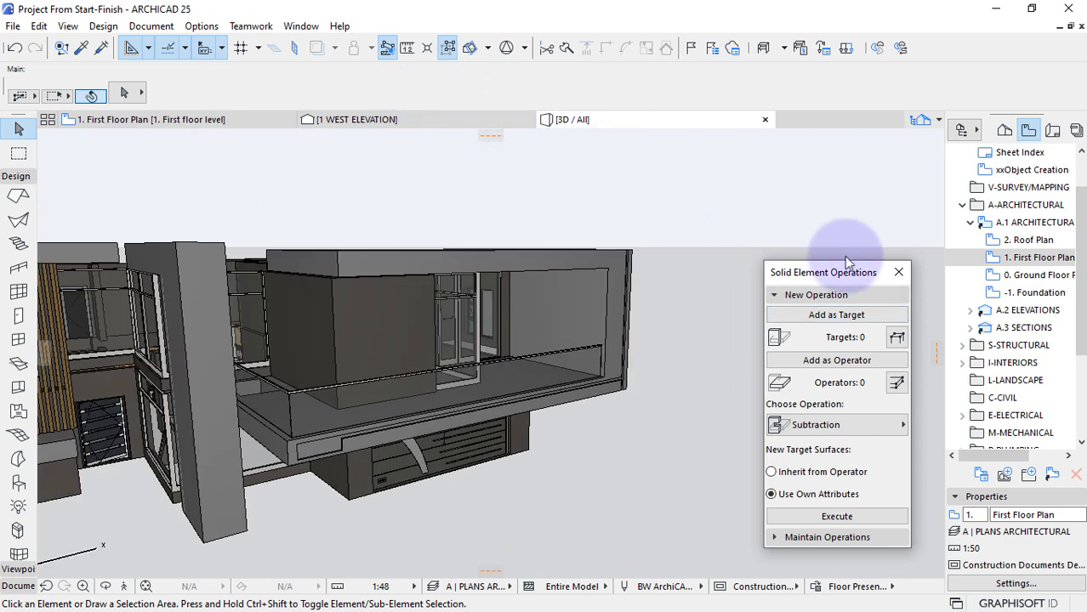
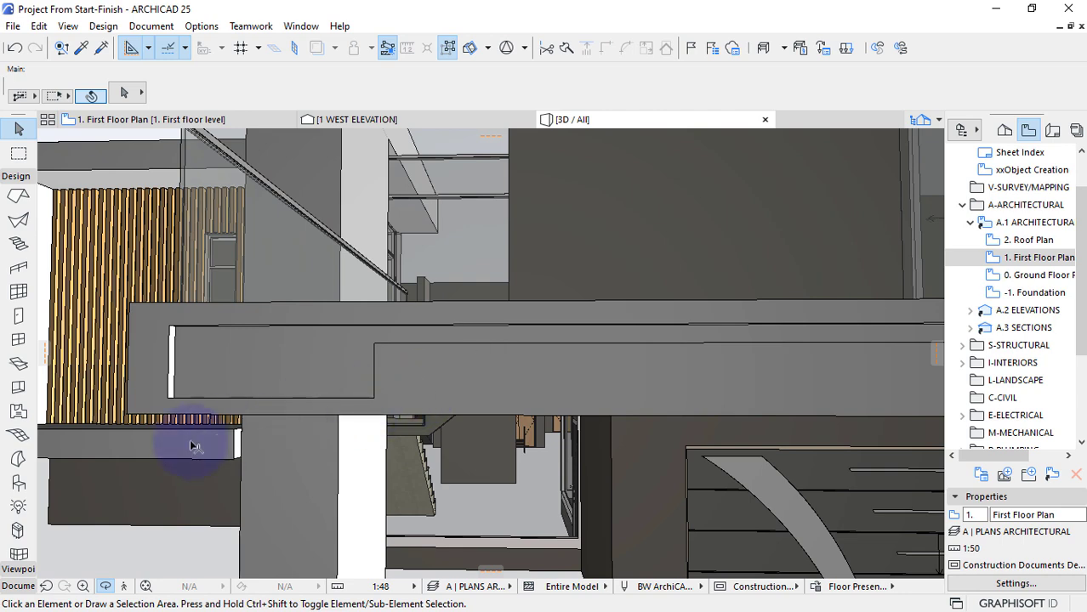
Prepare the Object tool to place Text 3D 25 with the text 2500 in FiraGO Baltic.
left_click(19, 481)
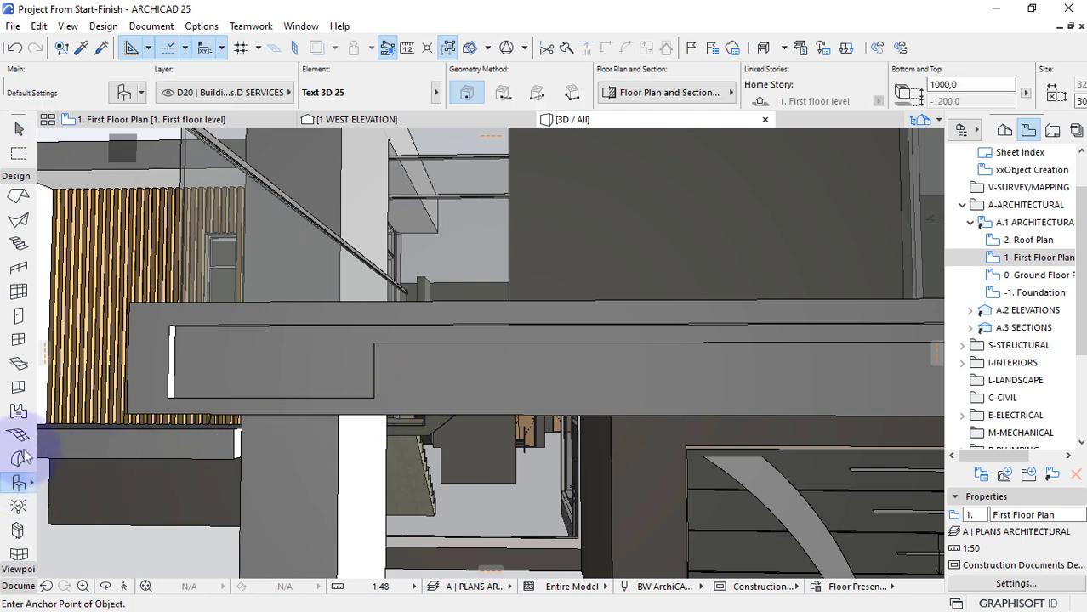
left_click(121, 93)
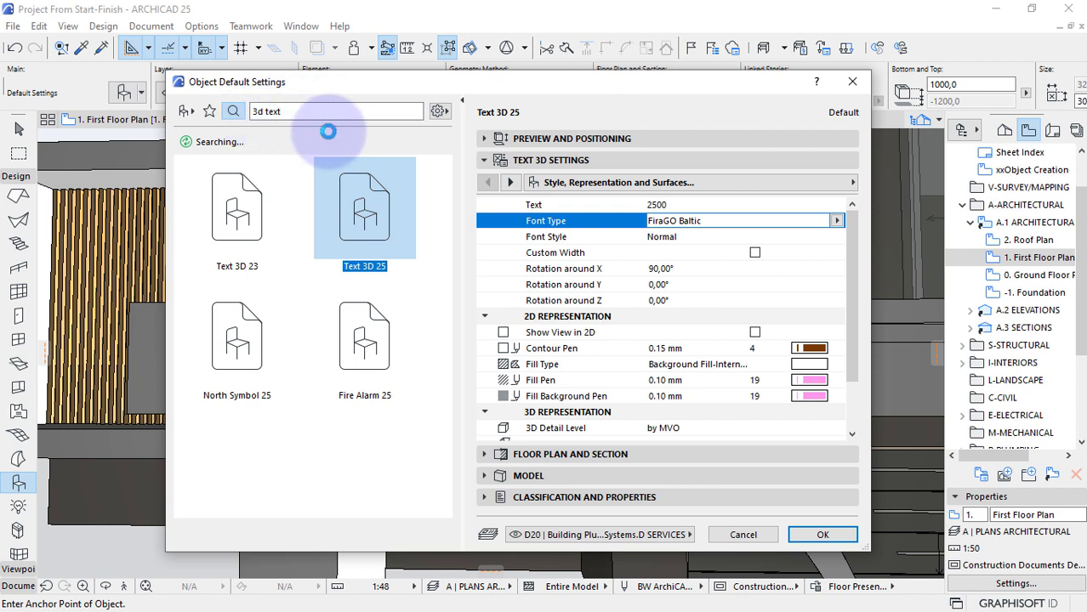
left_click(672, 205)
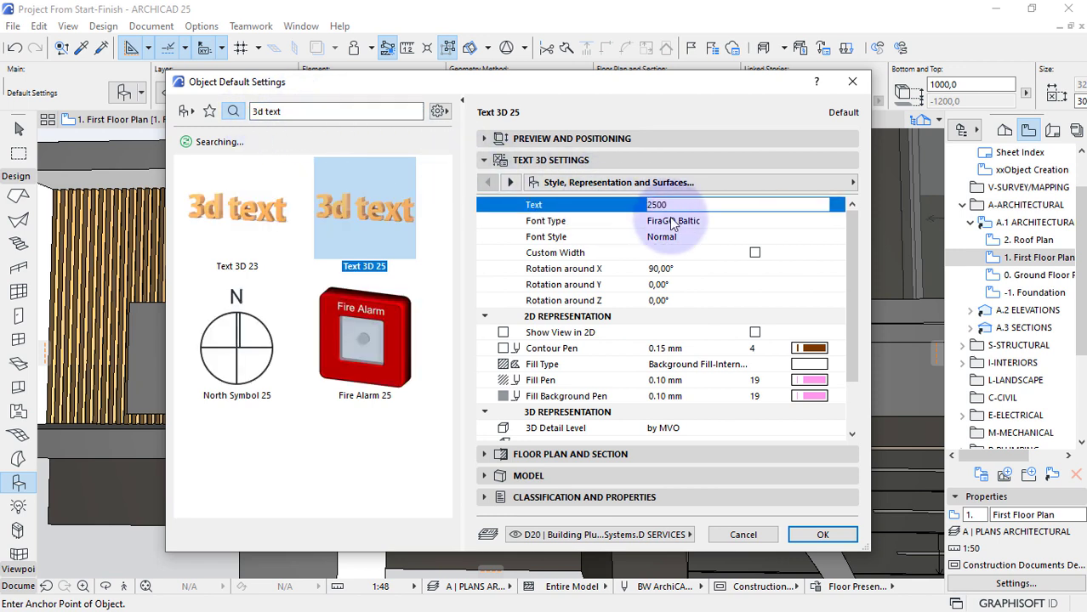
left_click(672, 222)
left_click(836, 220)
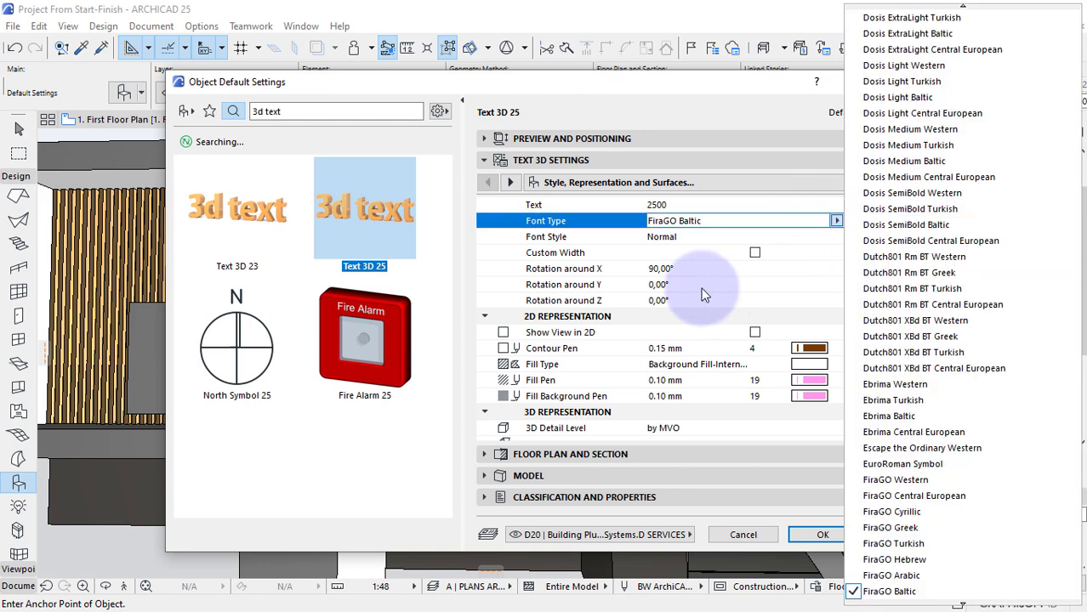
left_click(696, 374)
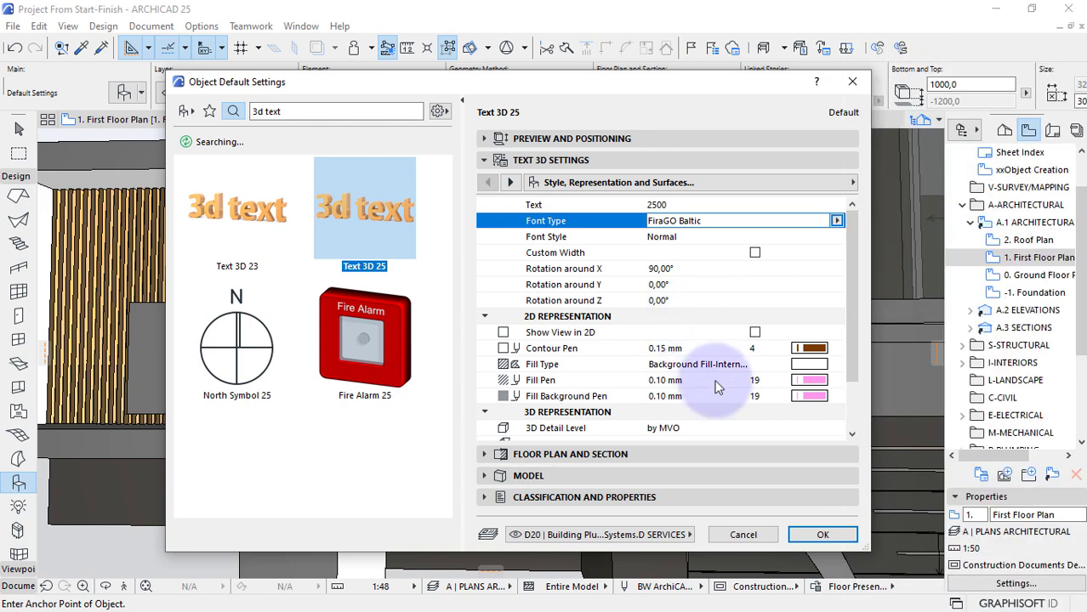
left_click(822, 534)
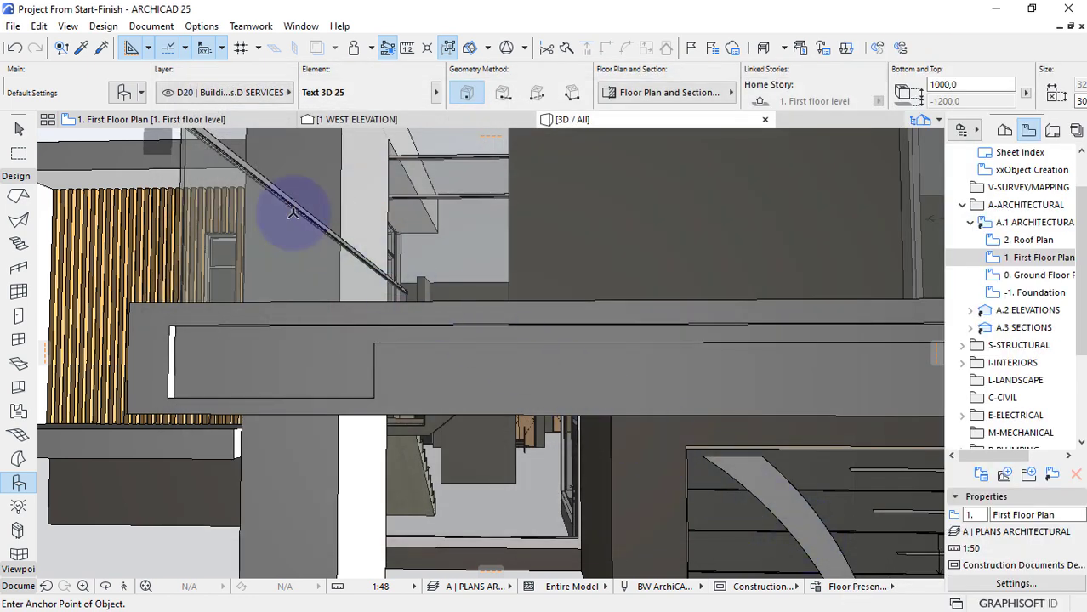
Place the 3D text on the first floor plan below the study and move it against the balcony's front edge.
left_click(150, 119)
scroll(777, 417, "down", 5)
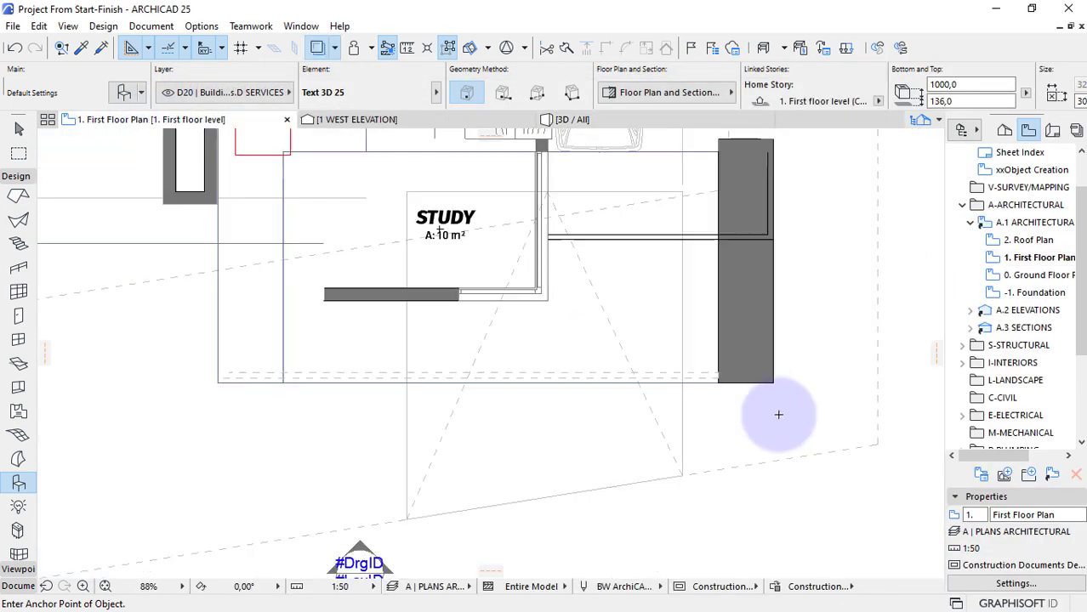
left_click(473, 393)
scroll(477, 376, "up", 4)
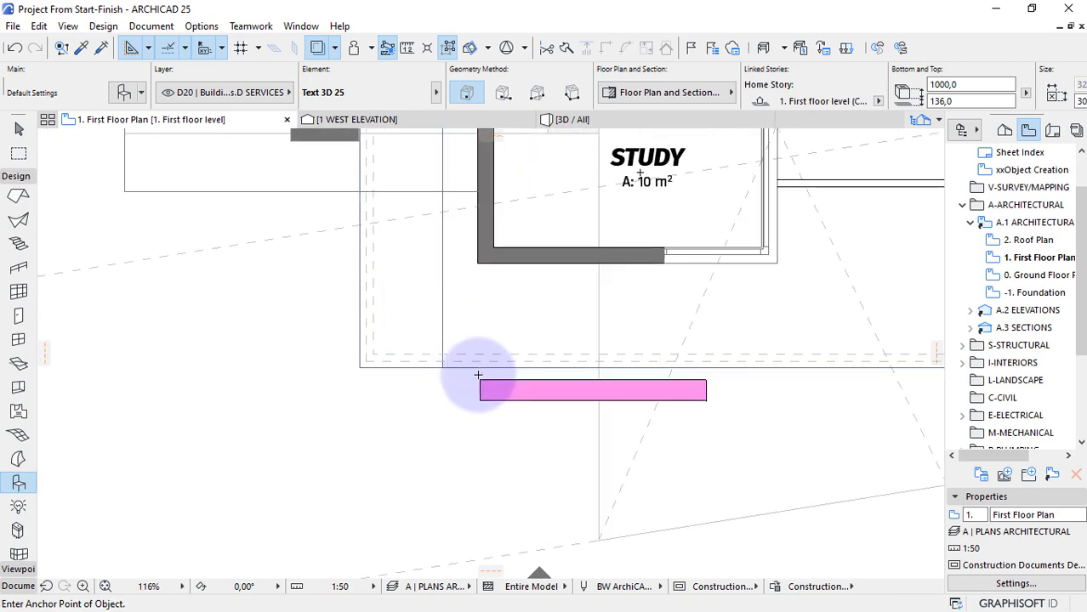
key("Escape")
left_click(478, 376)
left_click_drag(478, 380, 449, 364)
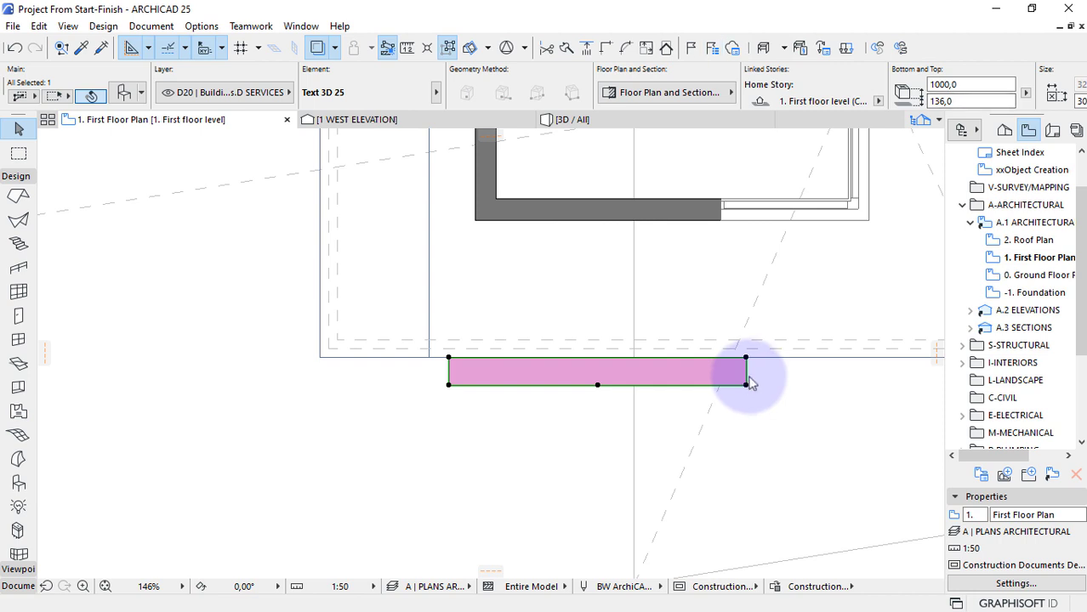
Set the 3D text's height to 200 and stretch its front edge back towards the balcony to make it thin.
left_click(970, 85)
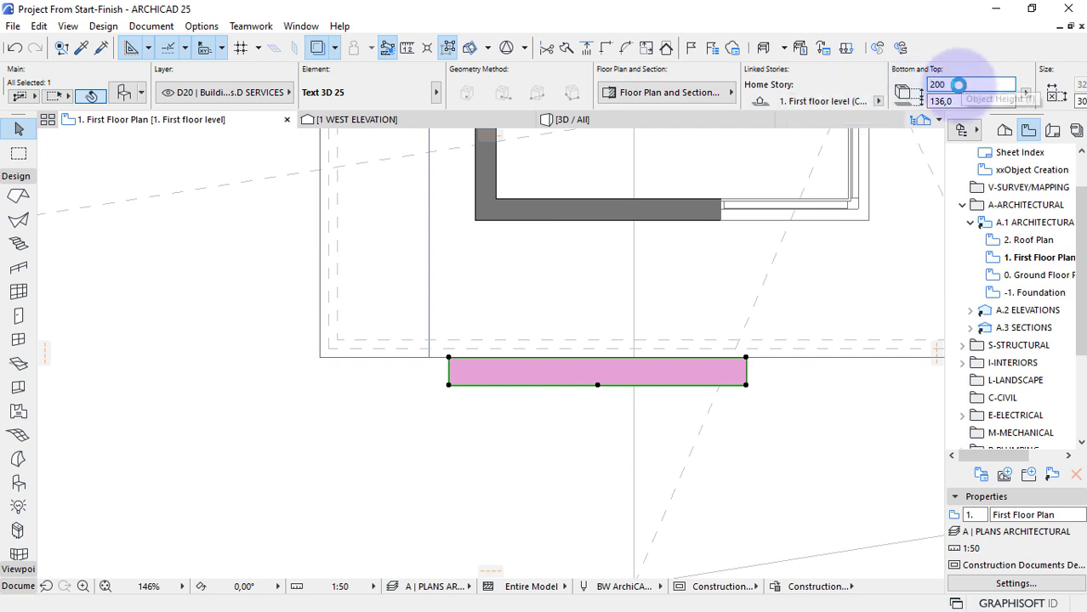
key("Return")
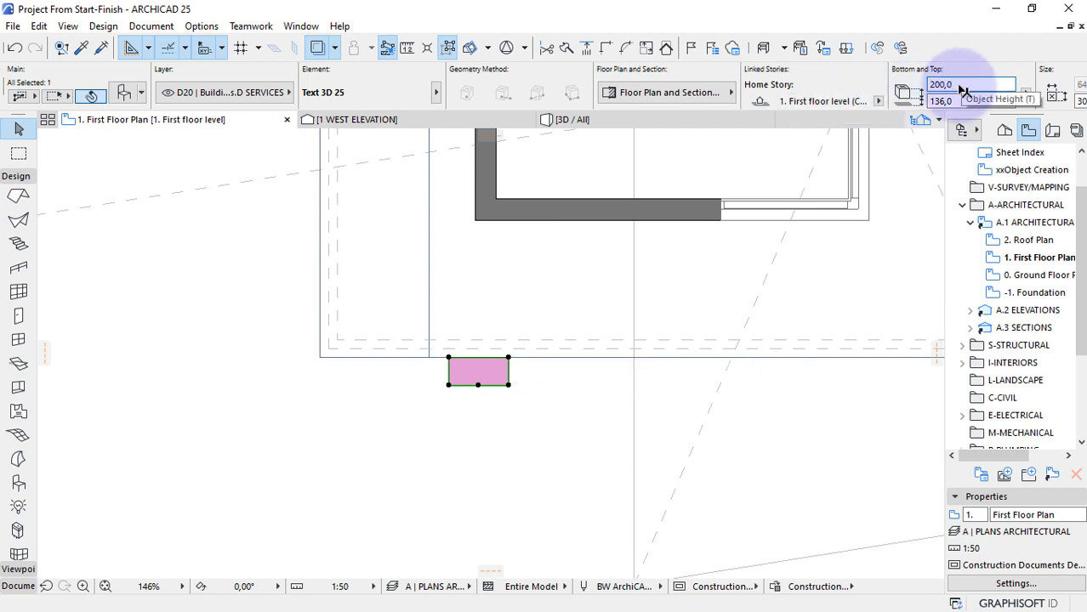
scroll(961, 91, "up", 5)
left_click(413, 412)
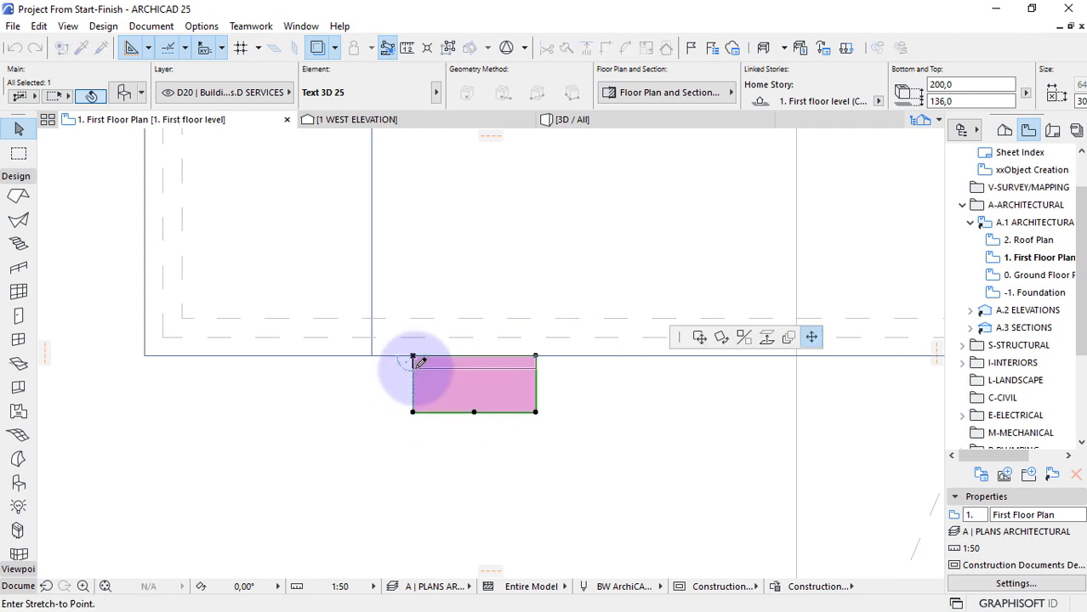
left_click(413, 360)
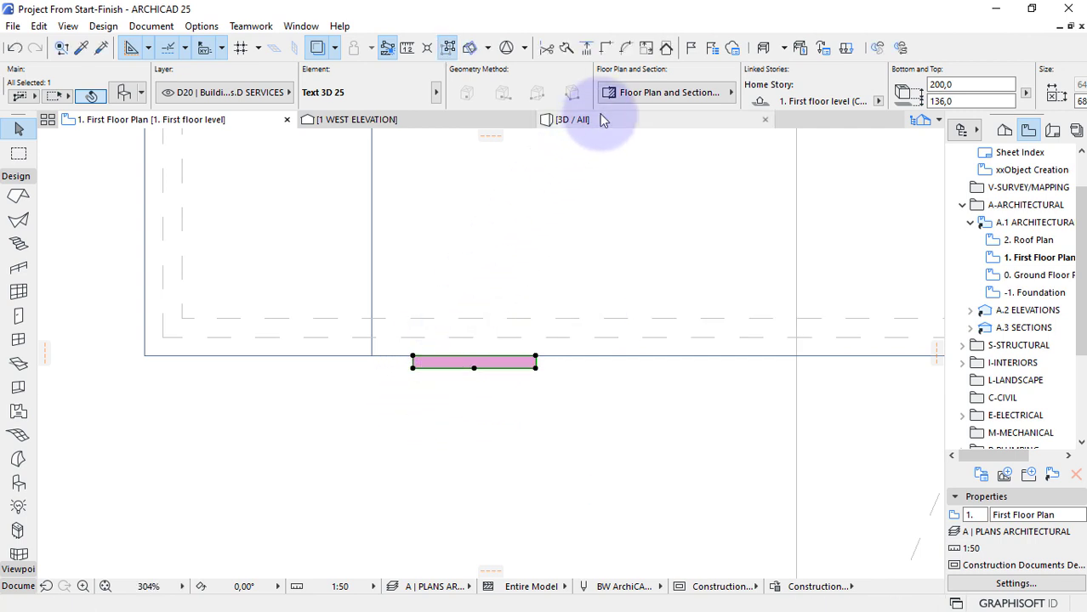
In the west elevation, move the 2500 text down into the wide left end of the balcony frame's recess outline.
left_click(374, 119)
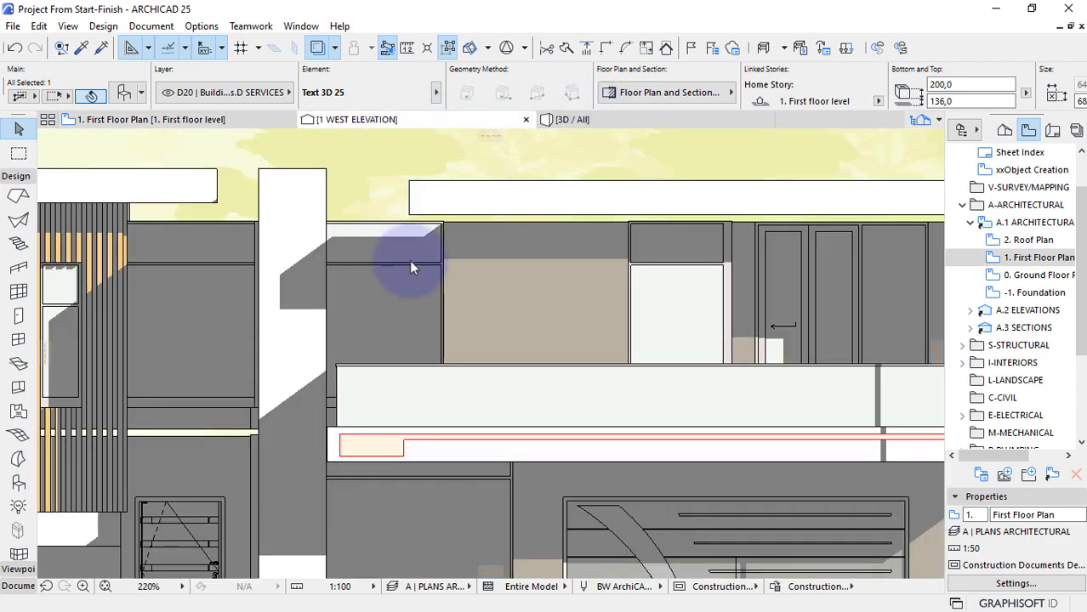
left_click(374, 331)
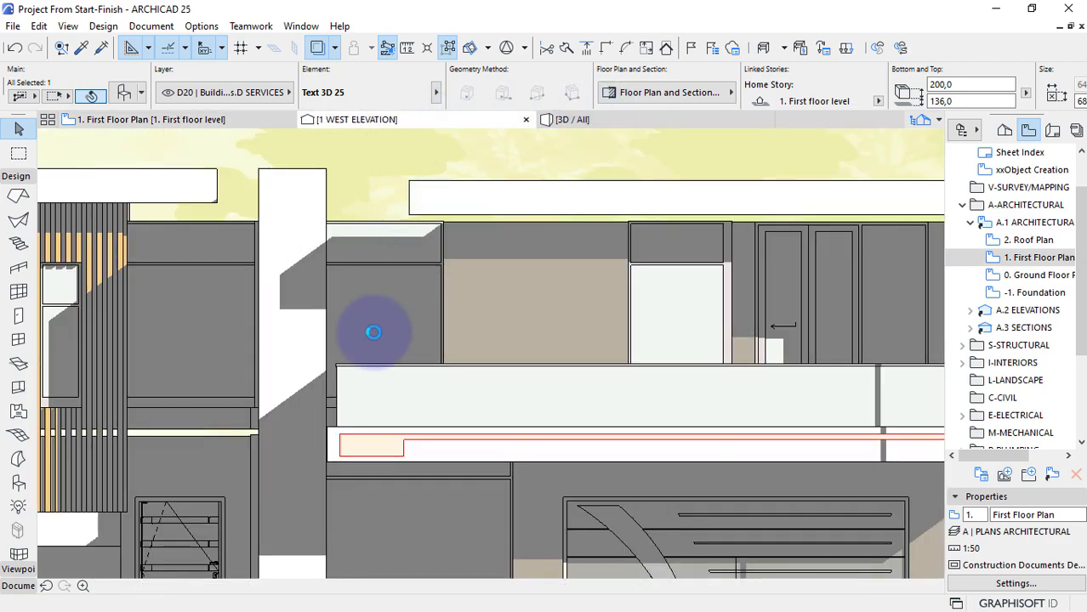
scroll(383, 336, "up", 5)
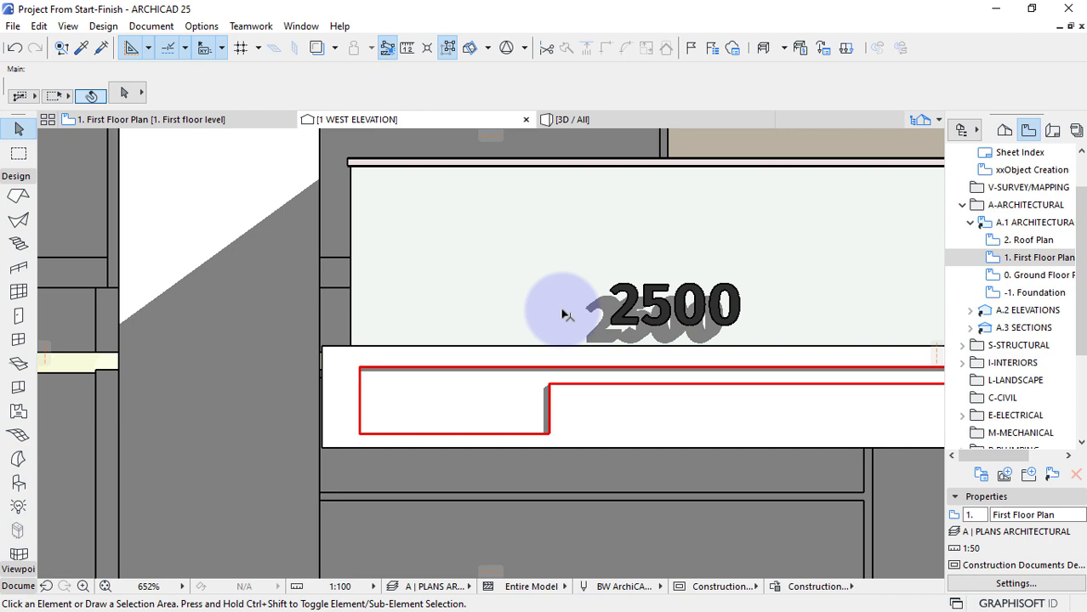
left_click(641, 302)
key("ctrl+d")
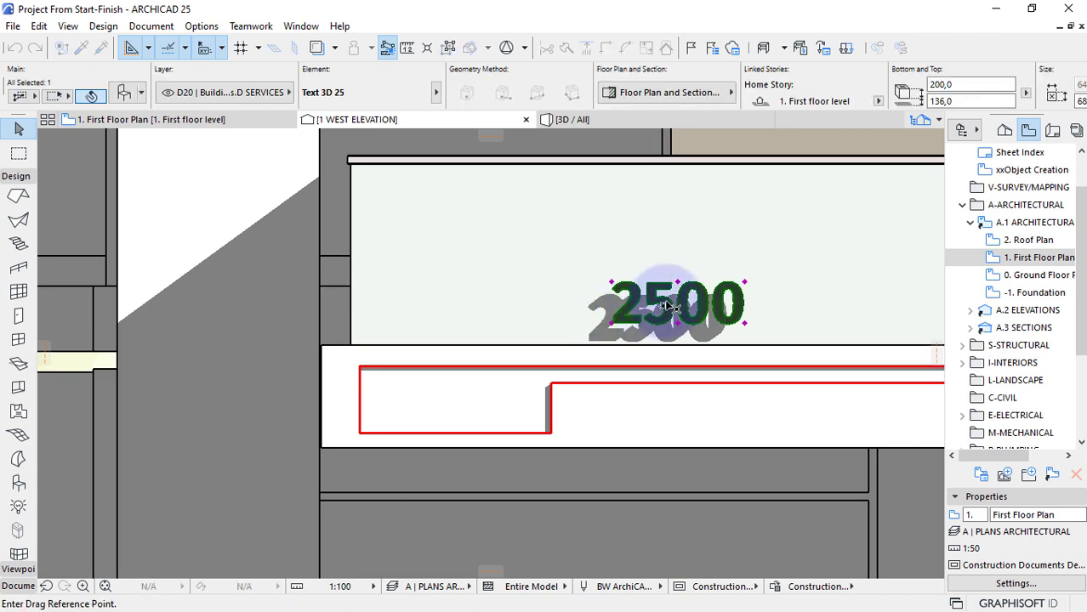
left_click(670, 299)
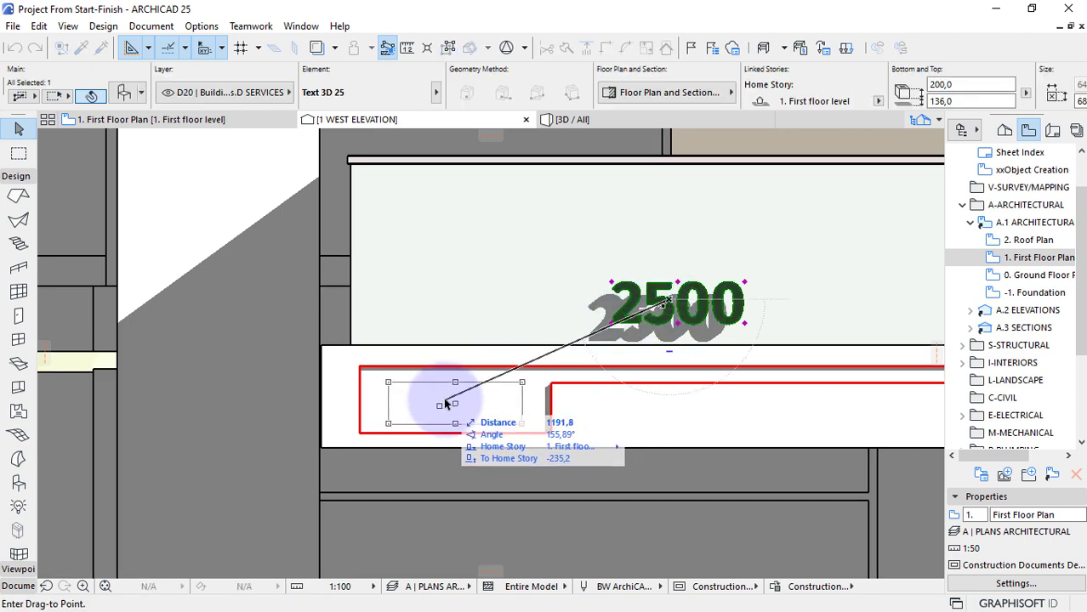
left_click(444, 401)
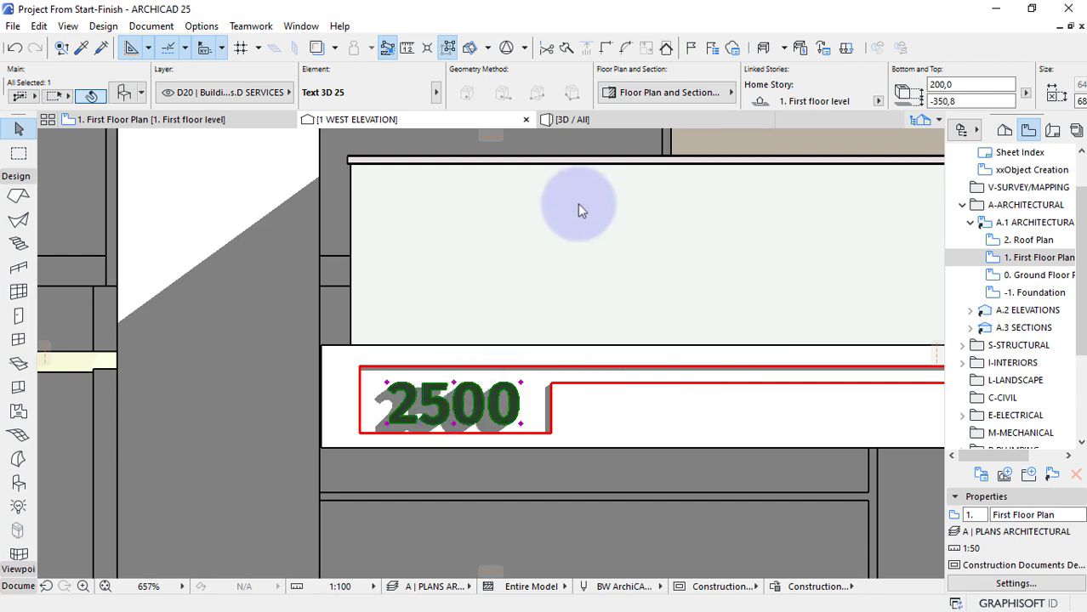
Check the text's depth in 3D and move it back on the first floor plan into the balcony frame's recess.
left_click(634, 121)
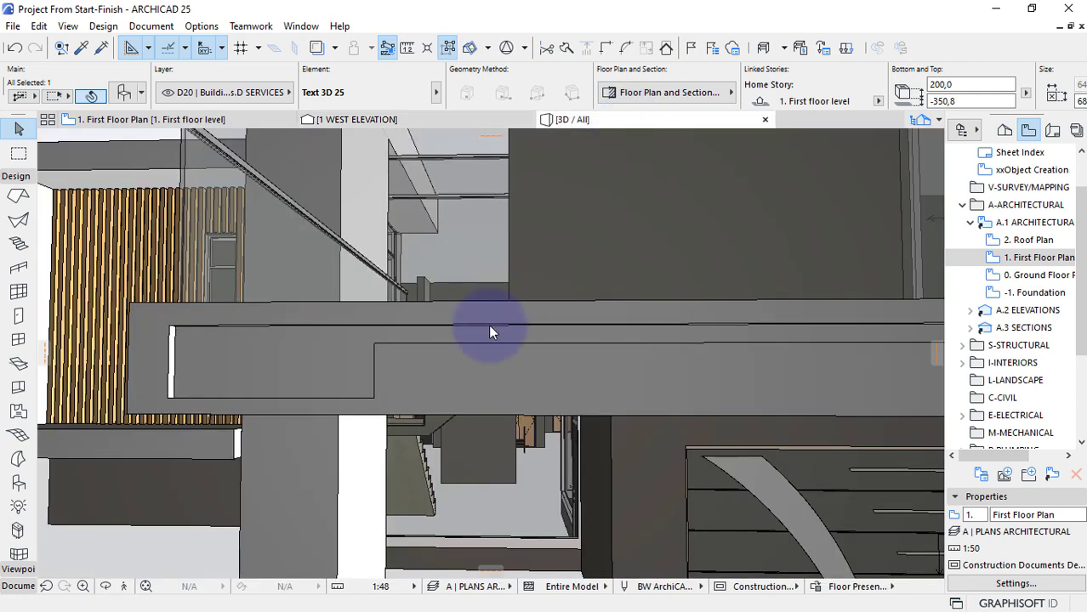
middle_click_drag(489, 325, 682, 405, "shift")
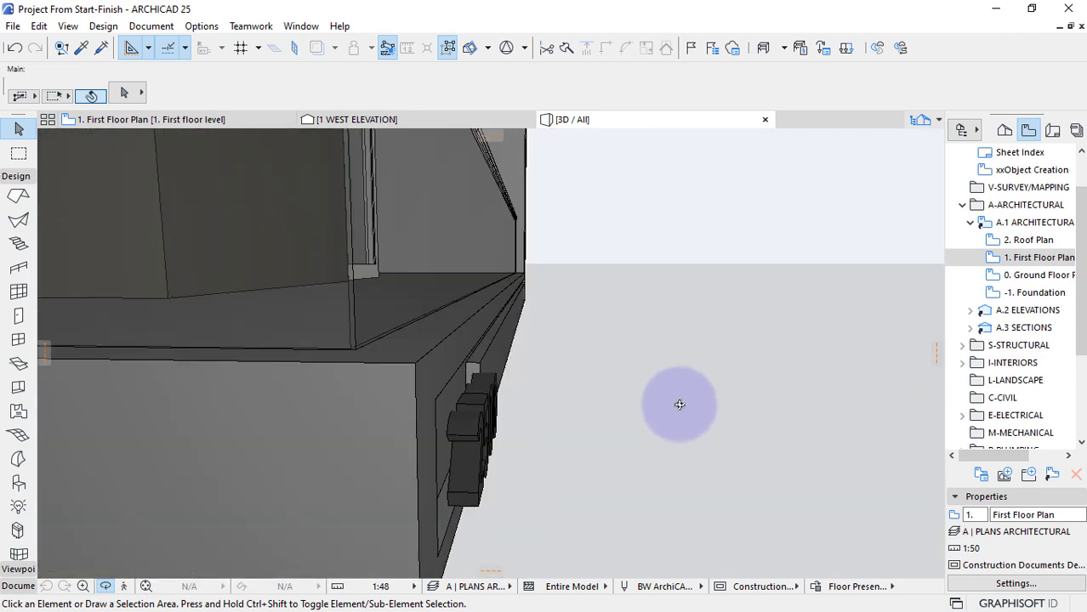
left_click(219, 119)
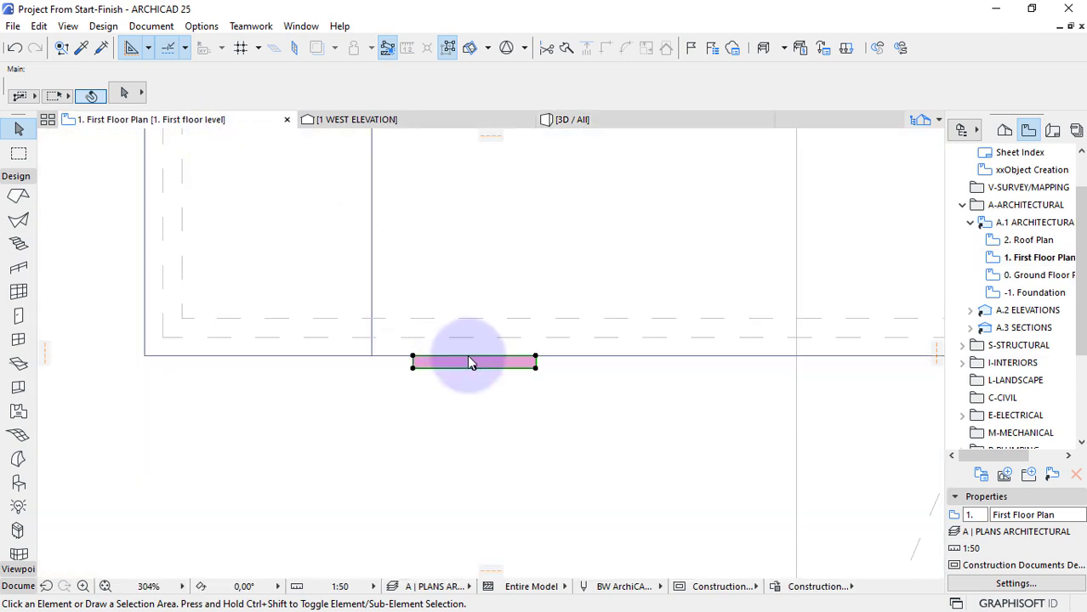
left_click(467, 356)
left_click_drag(469, 359, 461, 279)
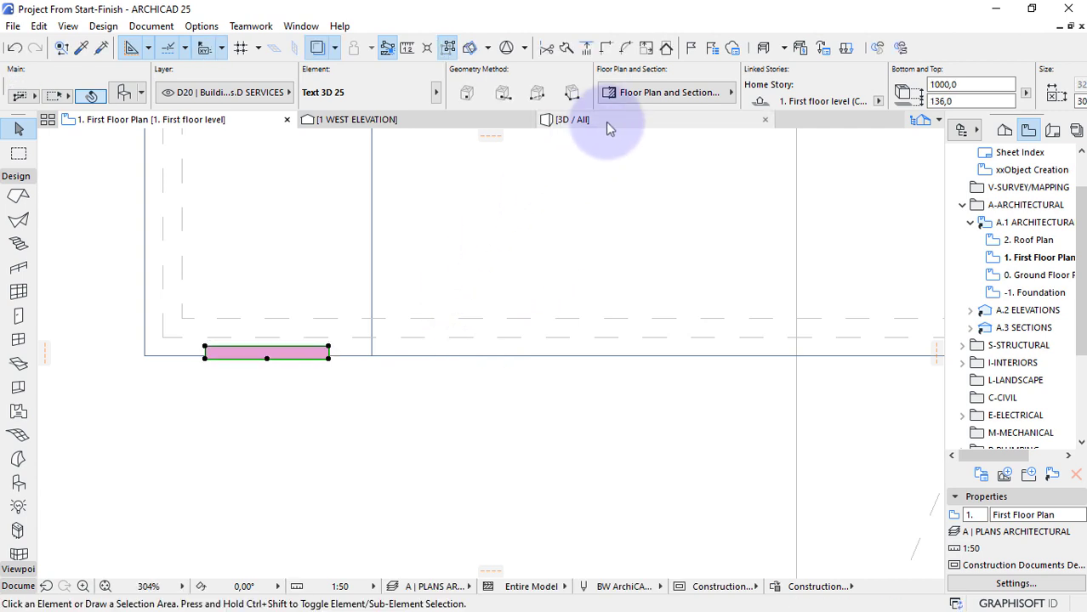
Examine the house number's fit in the balcony recess and the whole house from several angles in 3D.
left_click(606, 122)
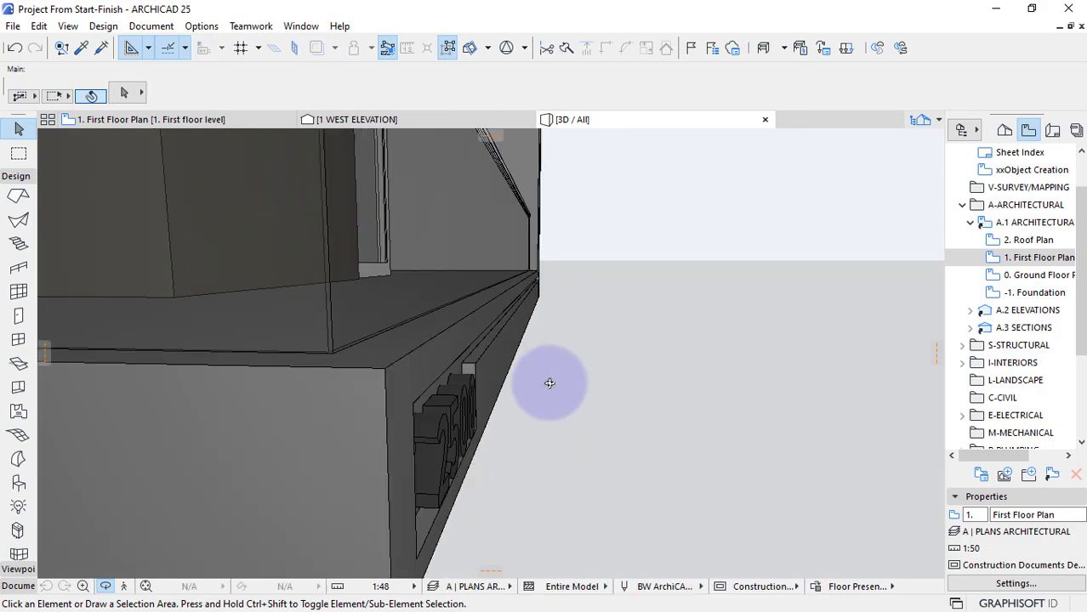
middle_click_drag(550, 383, 435, 367, "shift")
scroll(435, 367, "down", 5)
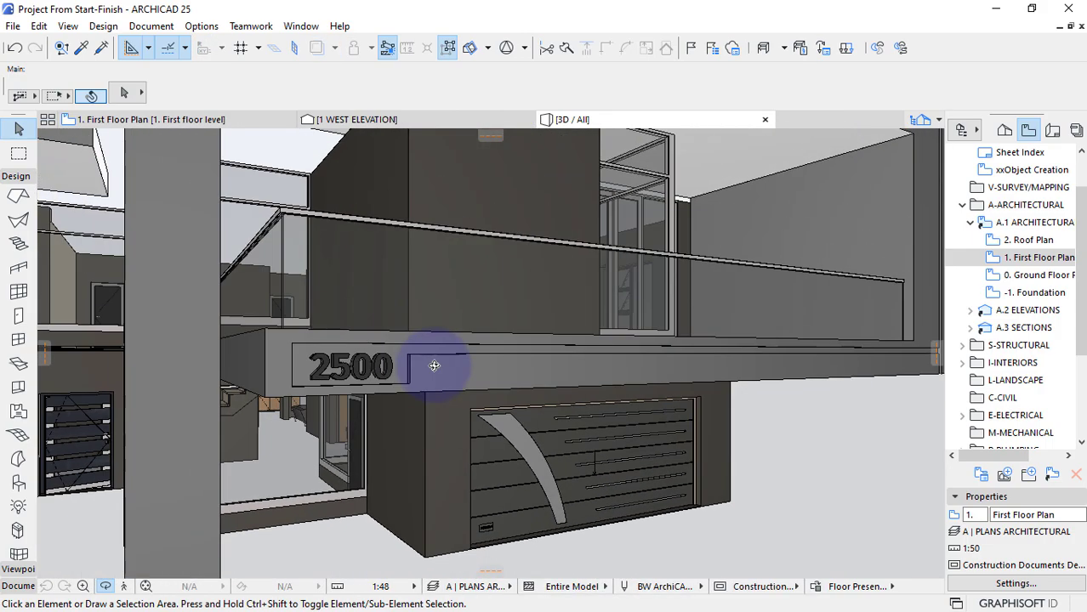
scroll(434, 366, "down", 10)
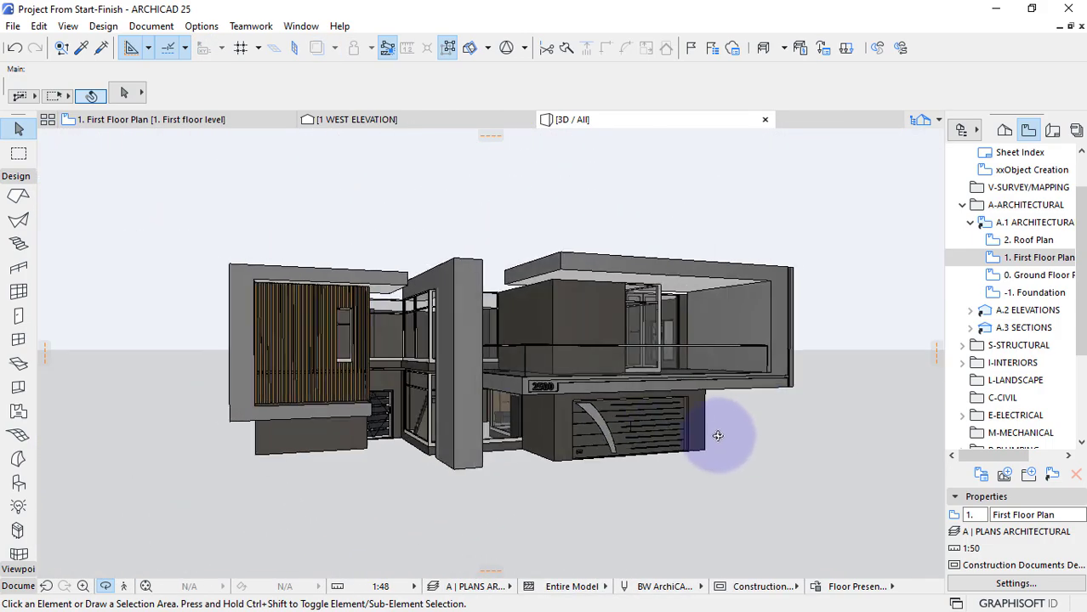
left_click_drag(718, 435, 717, 461)
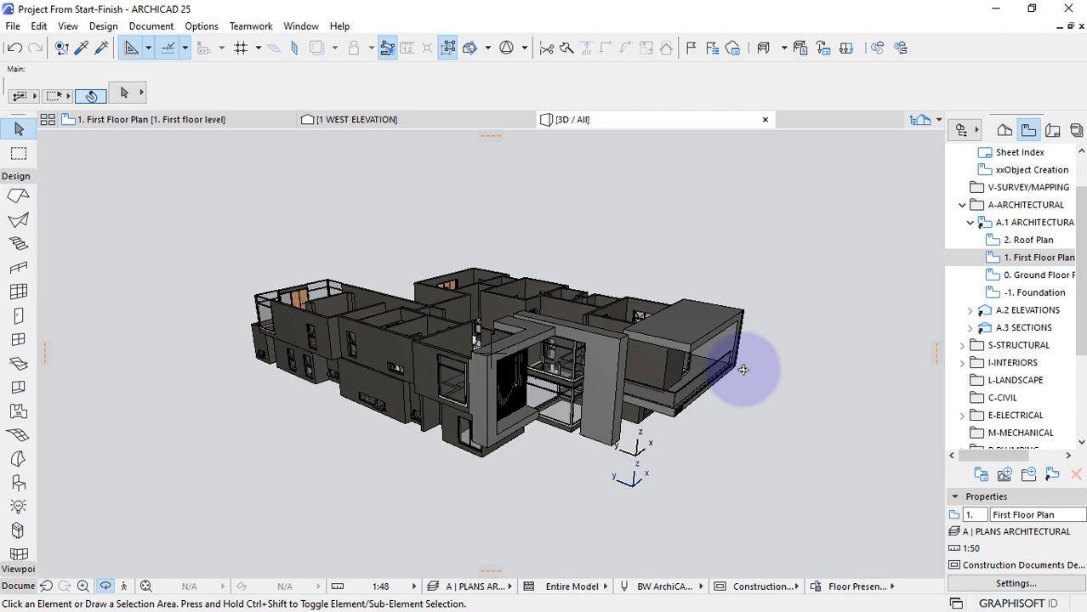
left_click_drag(743, 370, 679, 445)
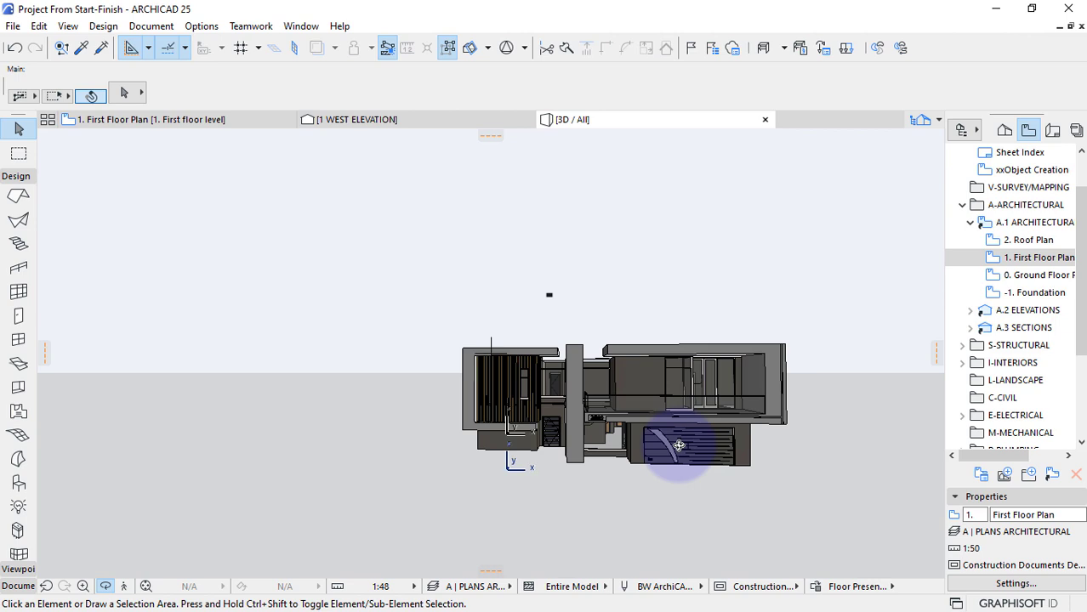
scroll(679, 445, "up", 3)
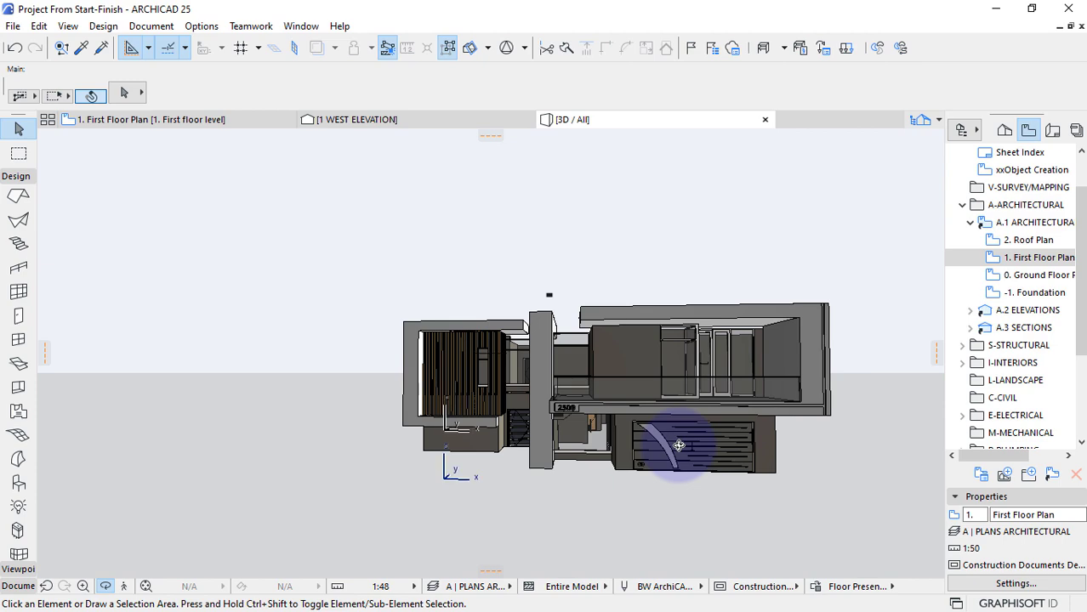
left_click_drag(687, 450, 711, 500)
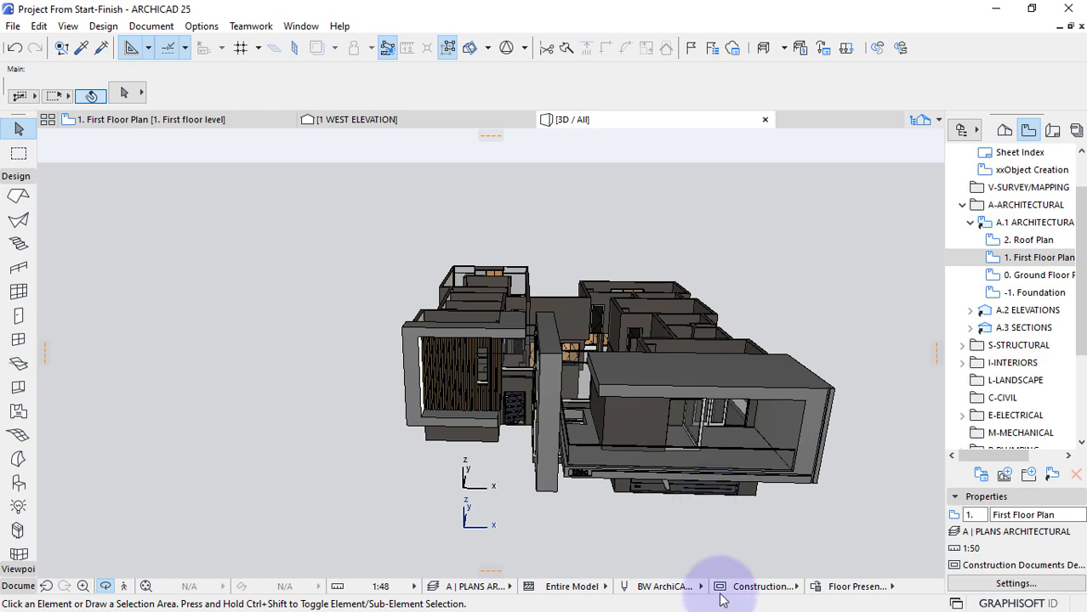
key("super")
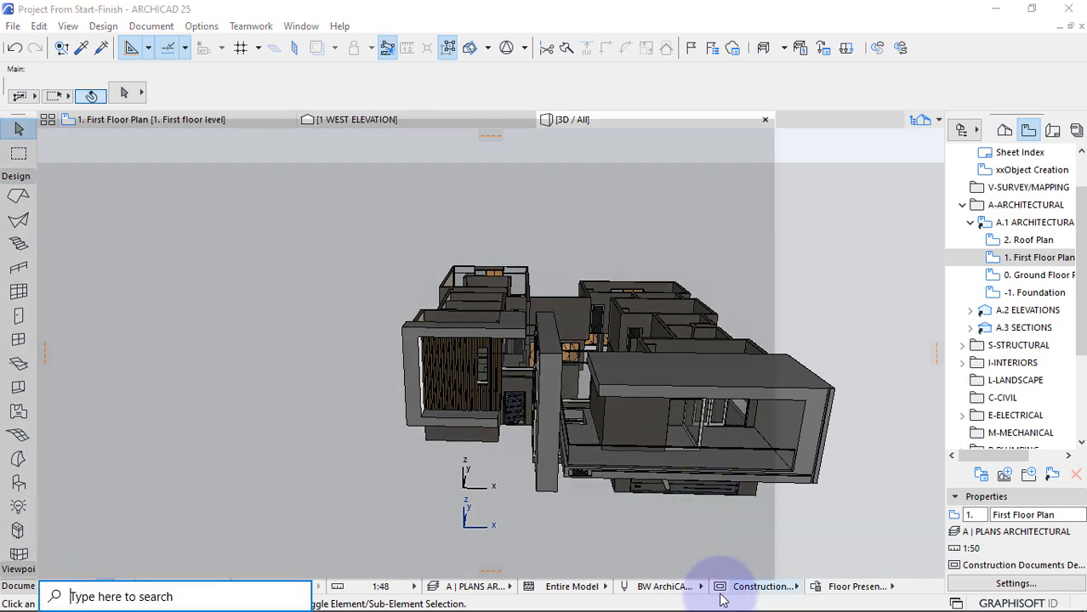
left_click(756, 608)
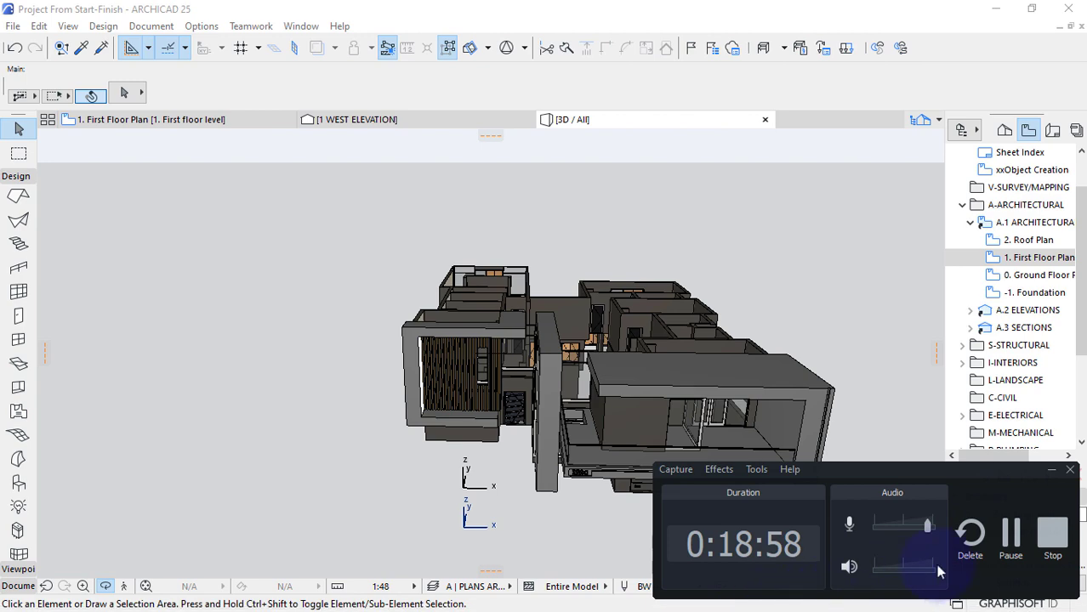